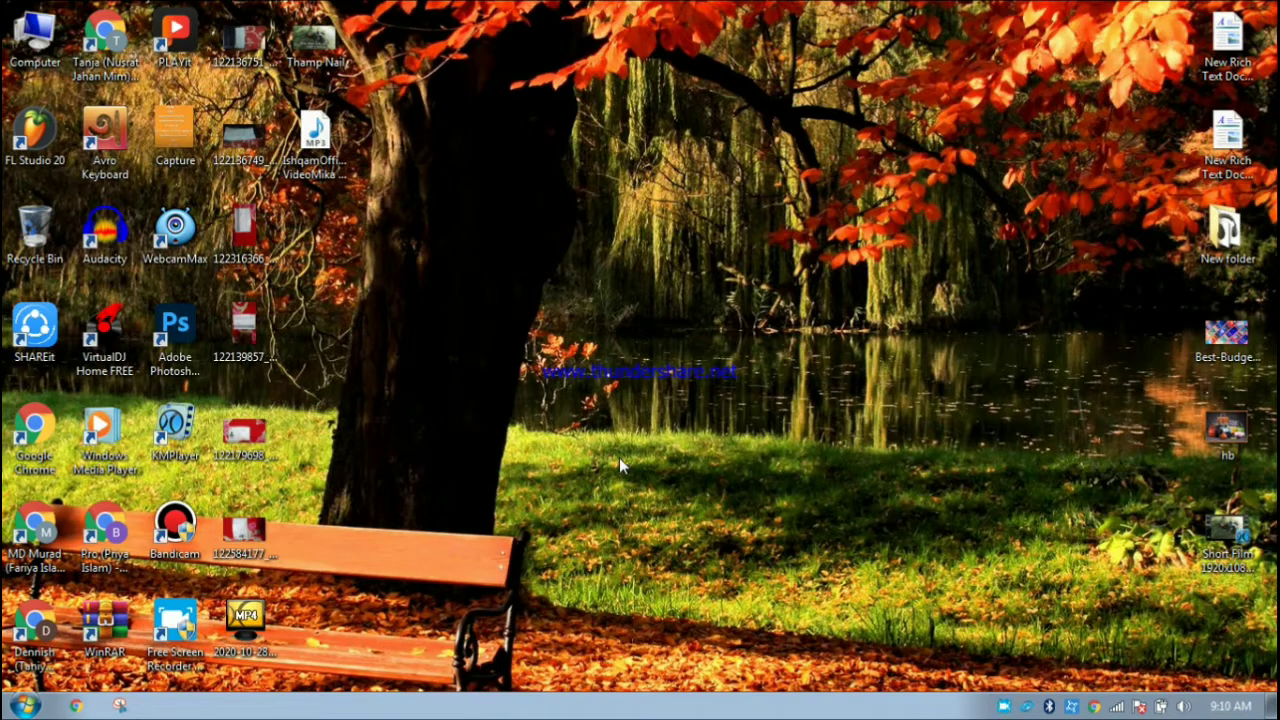
right_click(508, 179)
click(552, 243)
right_click(471, 89)
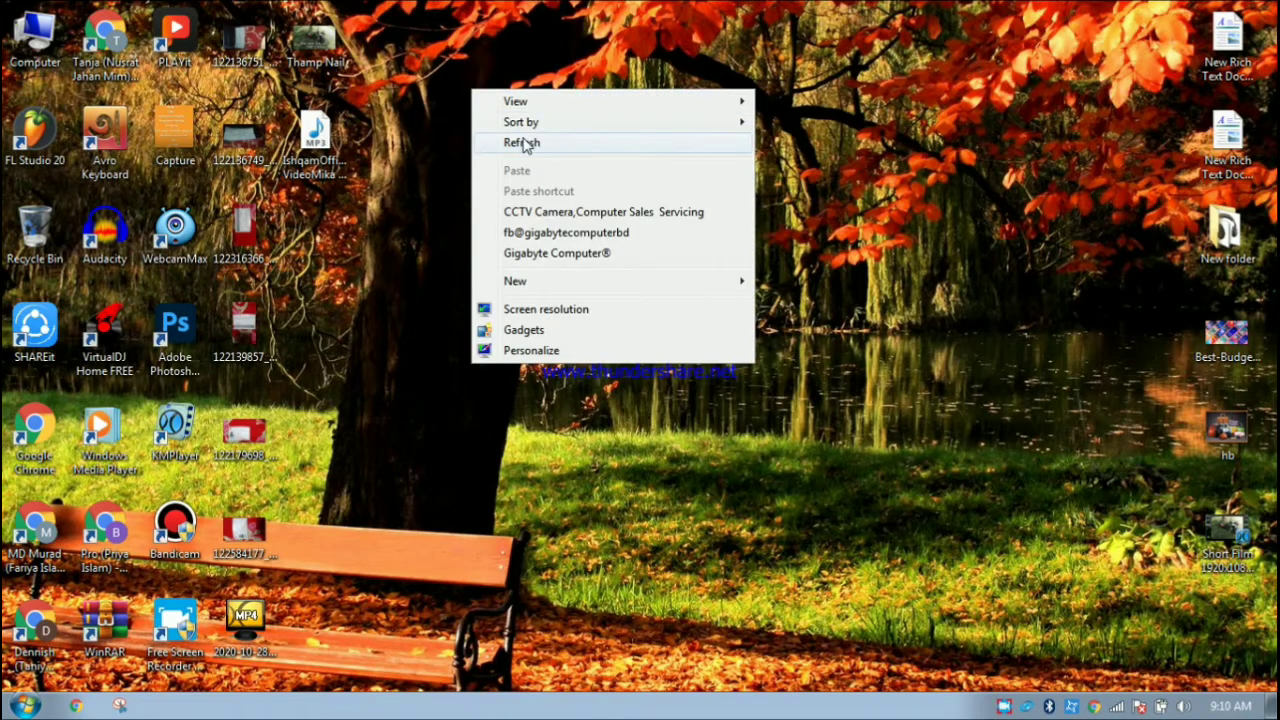
click(522, 139)
right_click(478, 118)
click(528, 172)
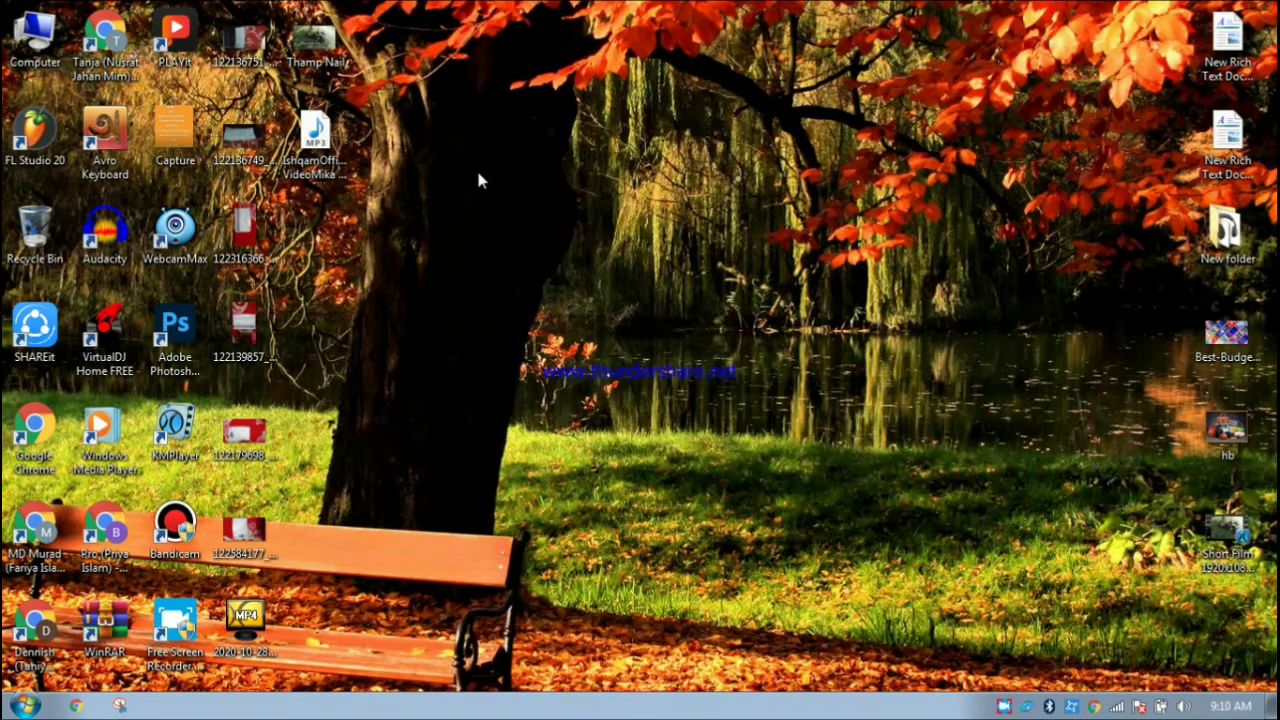
right_click(476, 169)
click(512, 222)
right_click(451, 241)
click(490, 293)
right_click(455, 124)
click(510, 172)
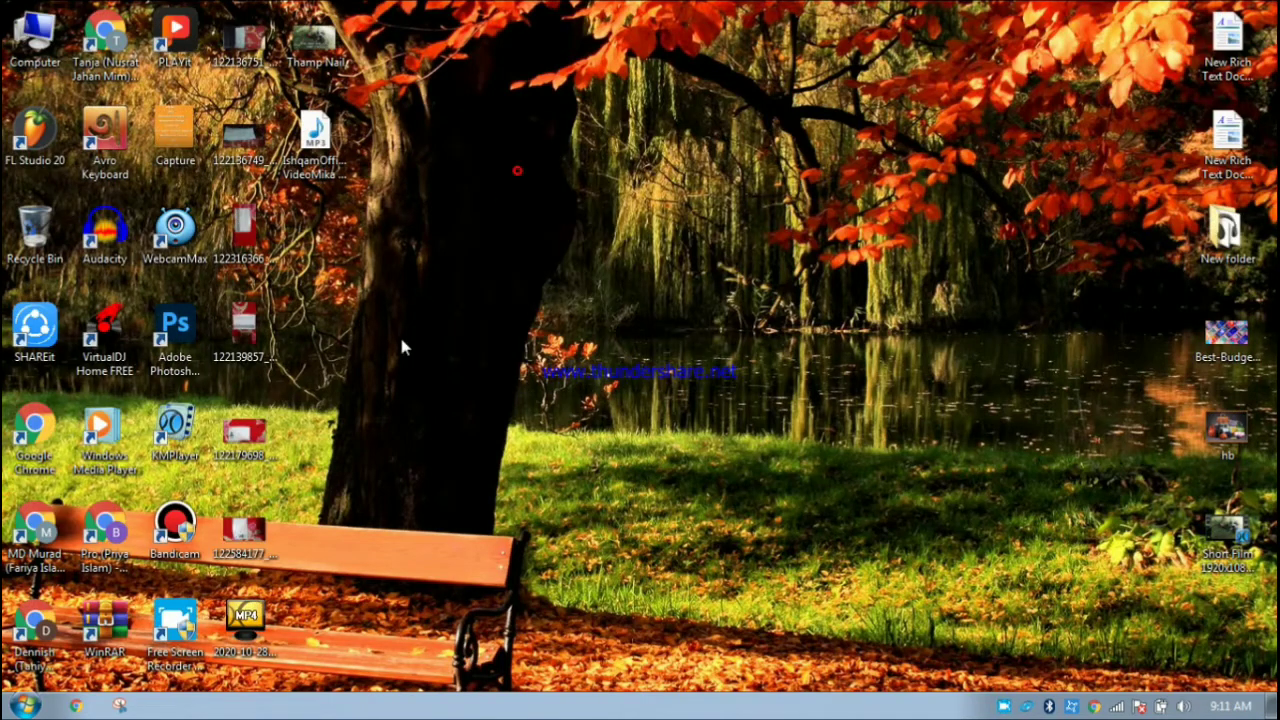
- Open Fiverr in Google Chrome and go to the account's own seller profile page
double_click(37, 425)
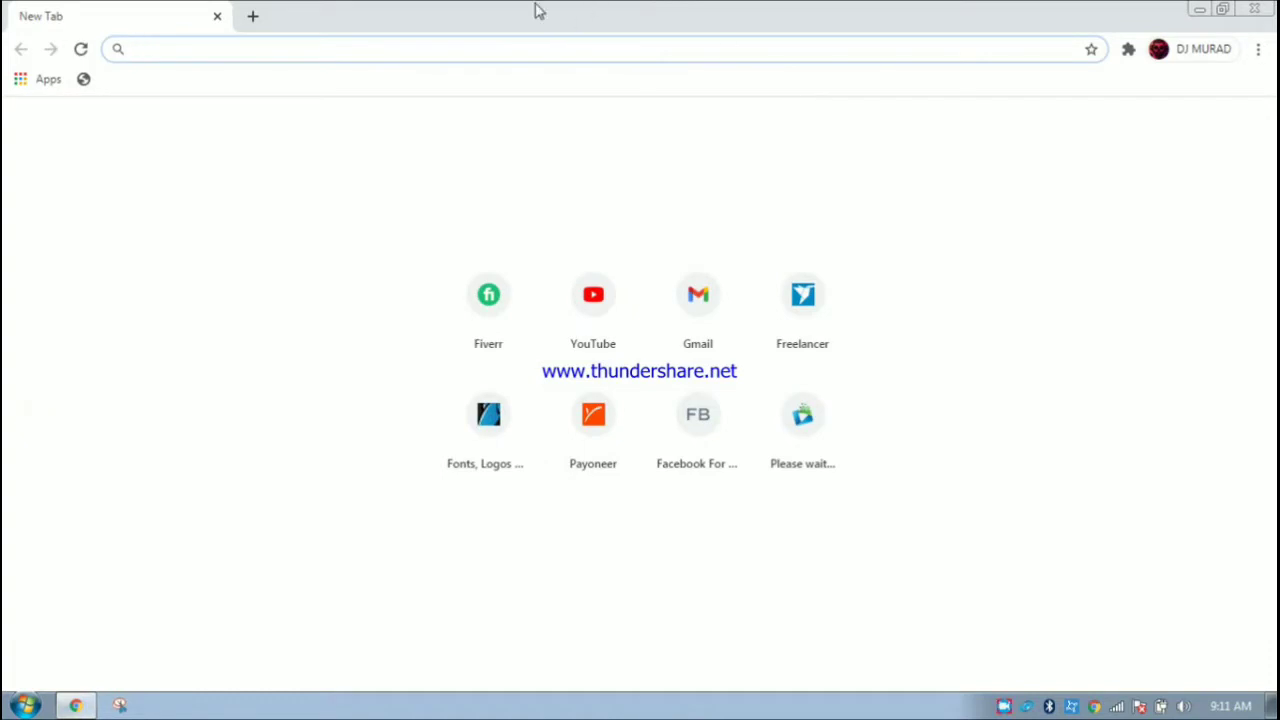
click(491, 305)
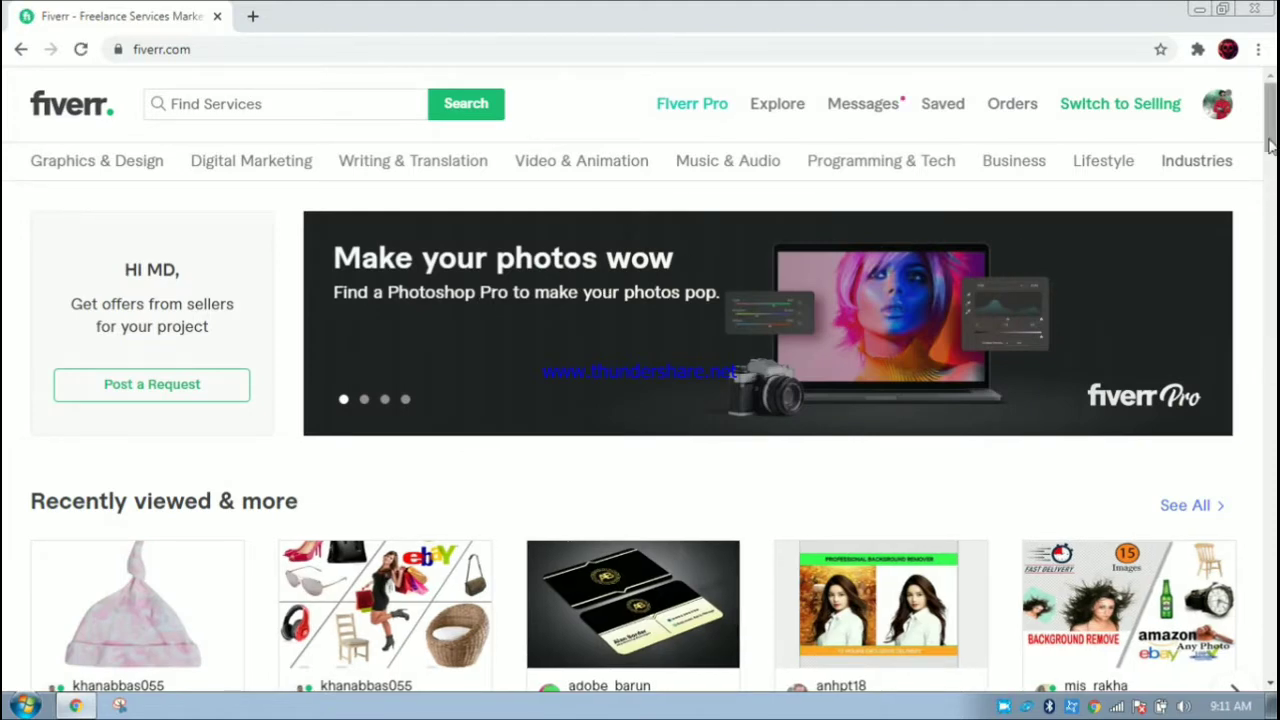
click(1222, 112)
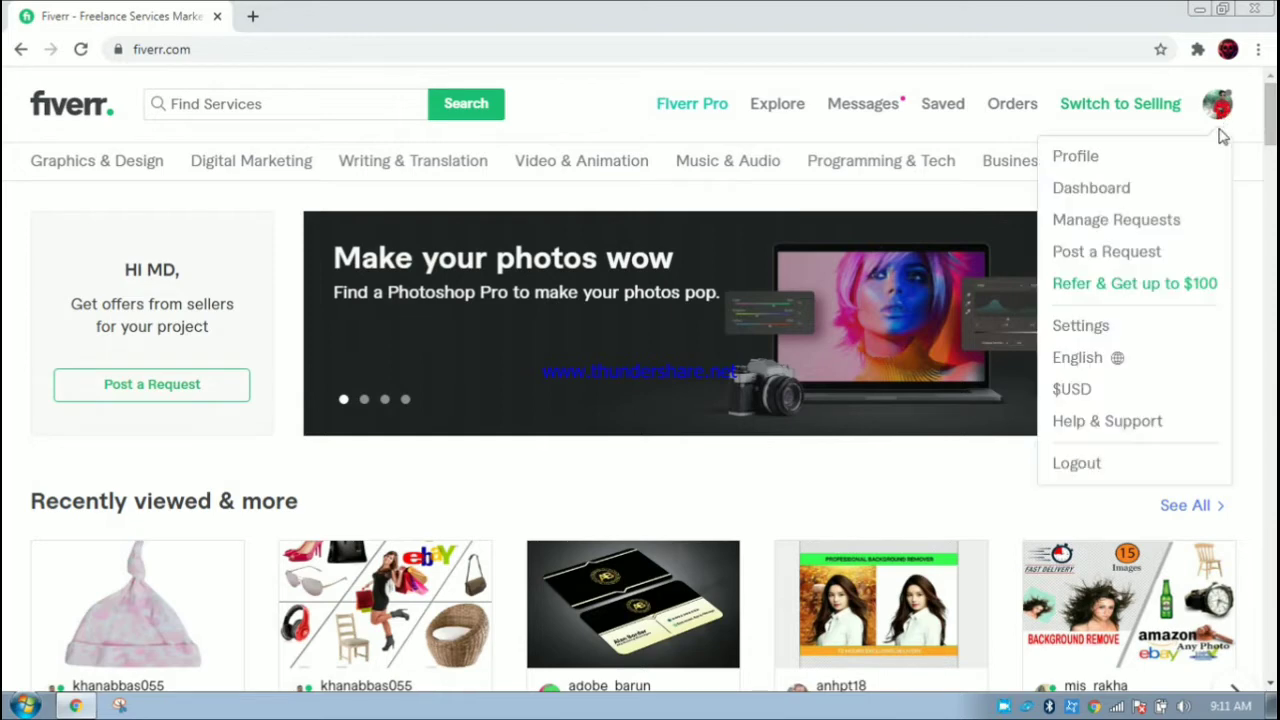
click(1090, 168)
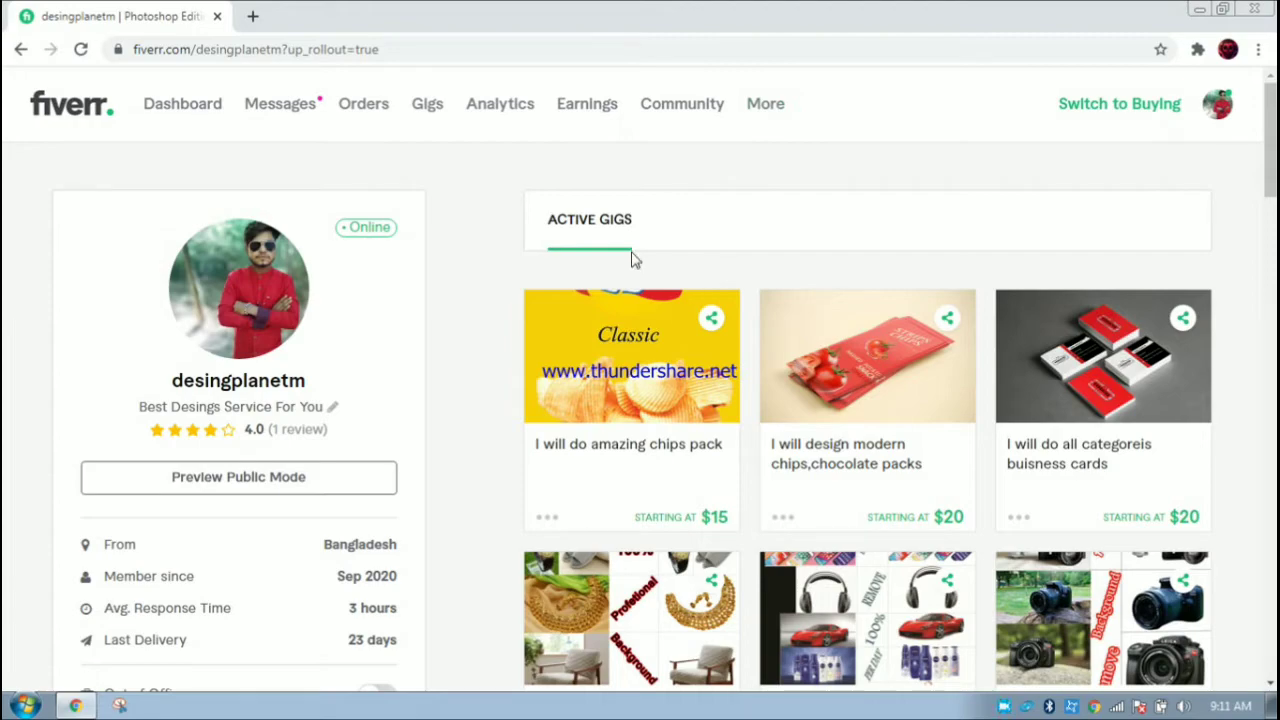
- Examine the seller profile's active gigs, their starting prices and the reviews as seller
scroll(1129, 320, down, 8)
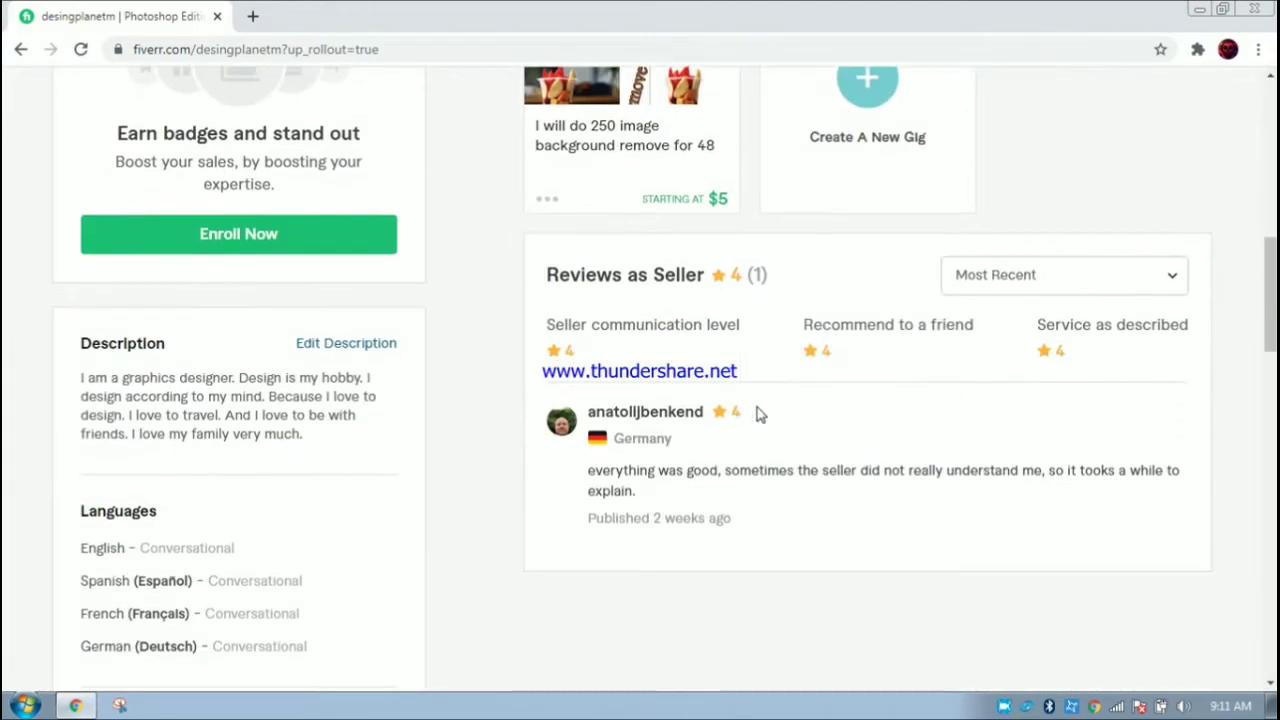
scroll(846, 414, up, 4)
scroll(1183, 397, up, 3)
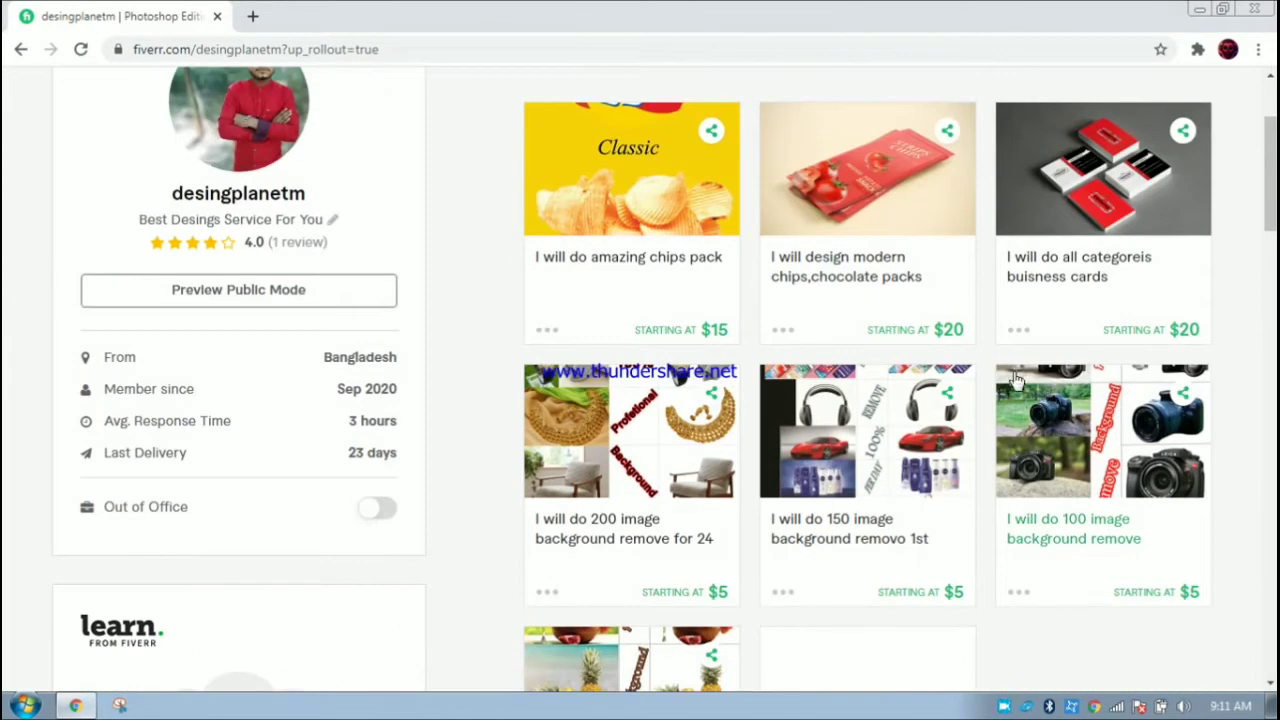
scroll(971, 371, up, 2)
scroll(974, 372, down, 3)
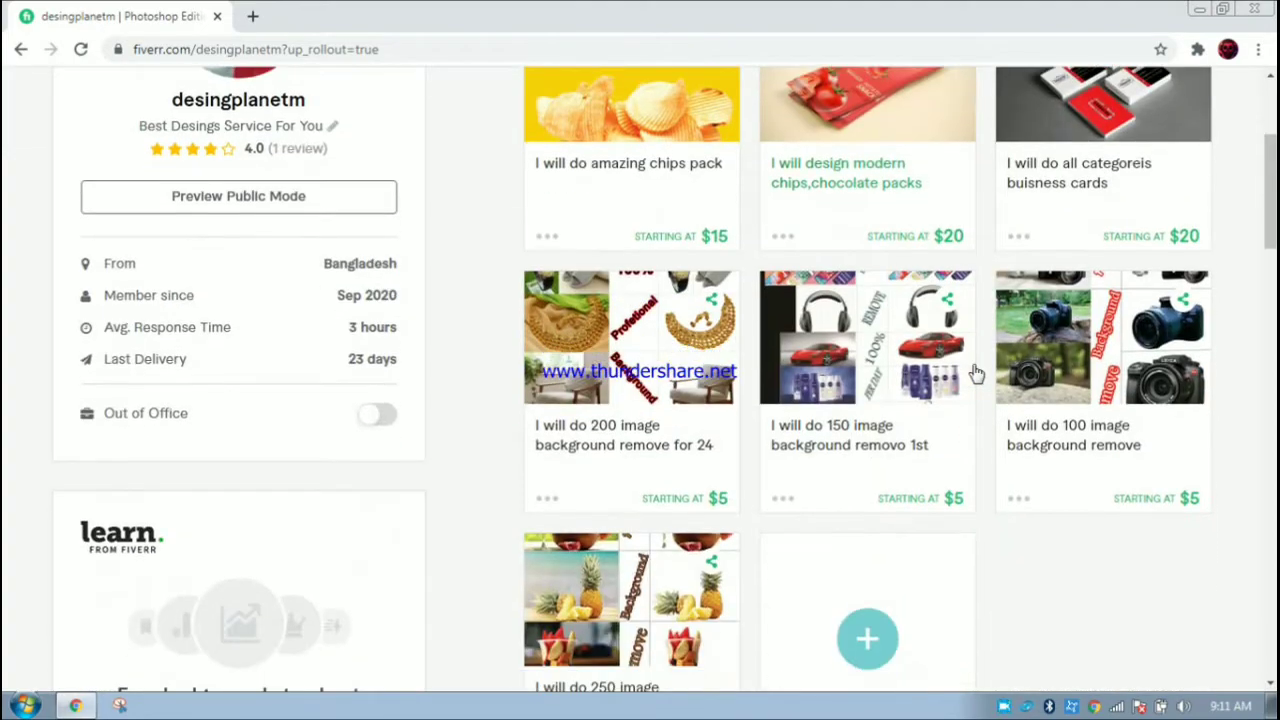
scroll(974, 372, down, 5)
scroll(1000, 380, up, 5)
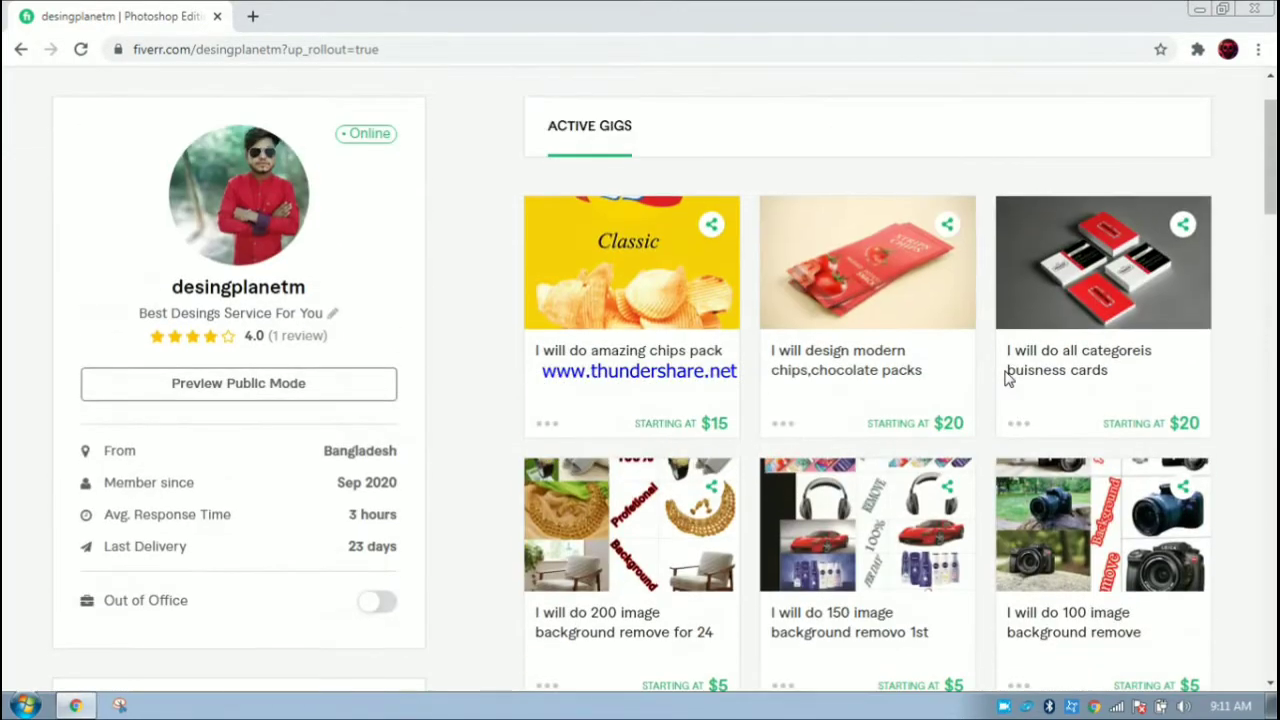
scroll(985, 358, down, 4)
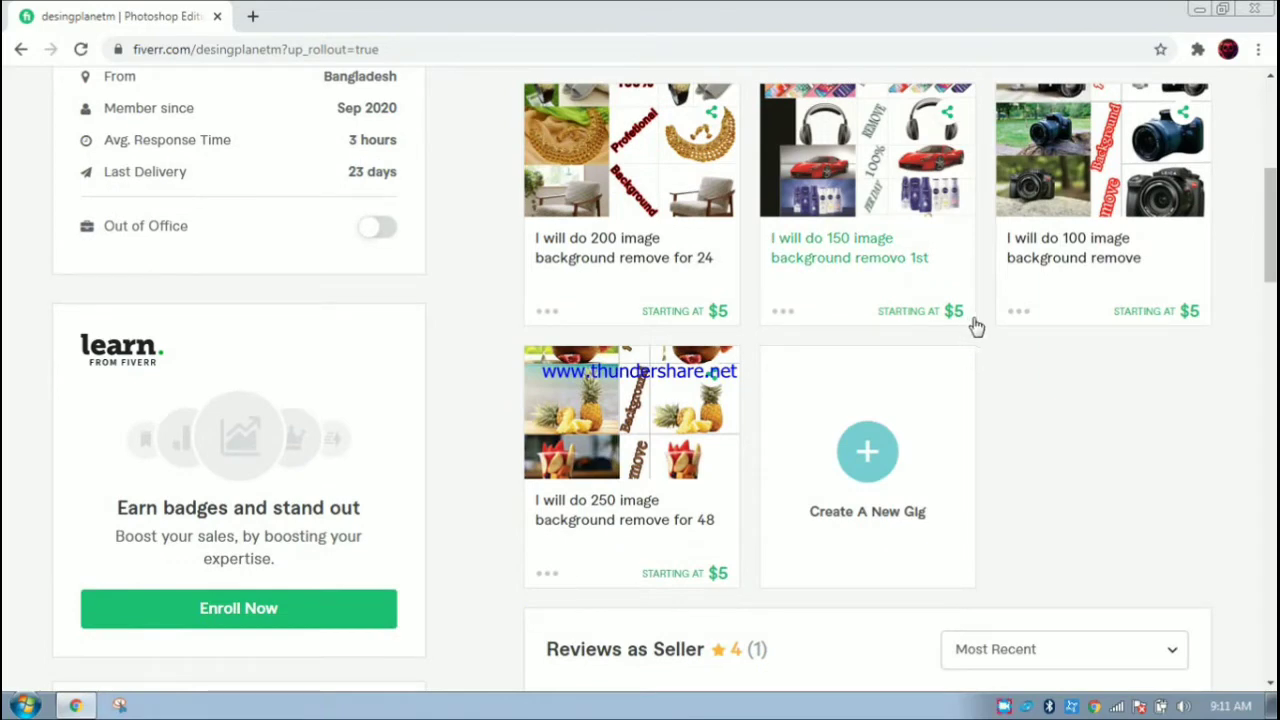
scroll(976, 327, up, 4)
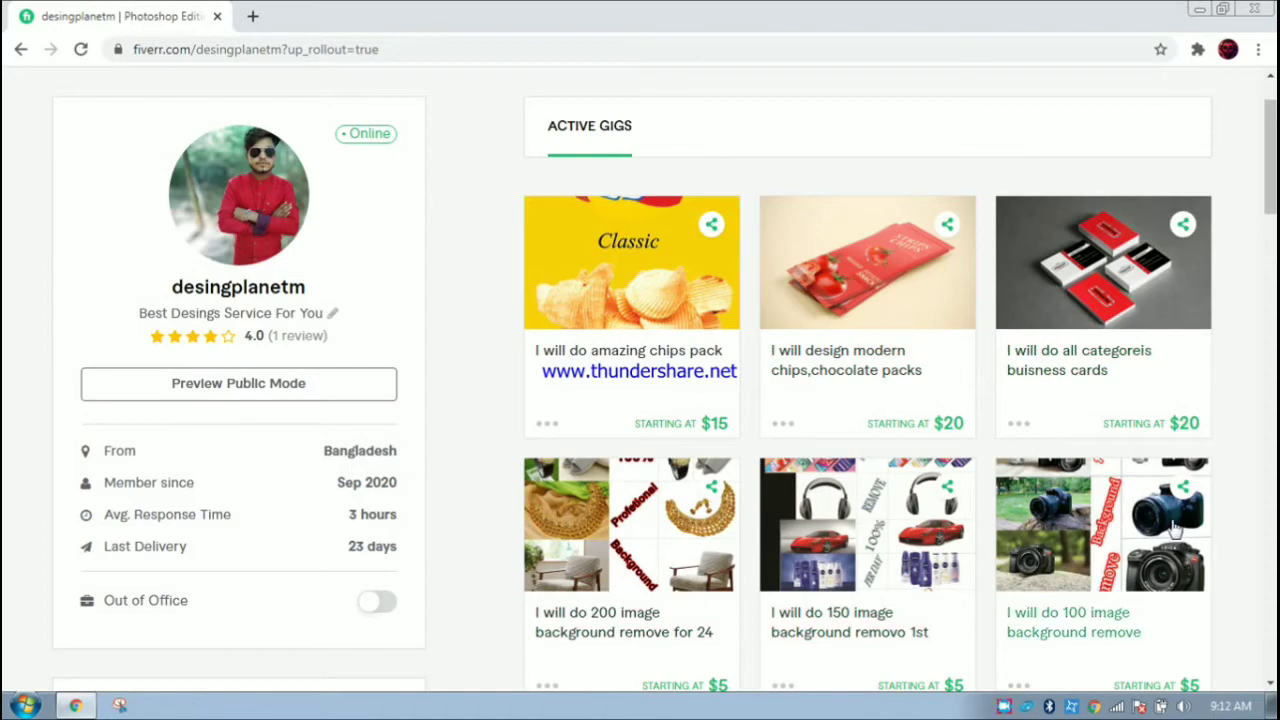
scroll(877, 523, down, 3)
scroll(920, 495, up, 4)
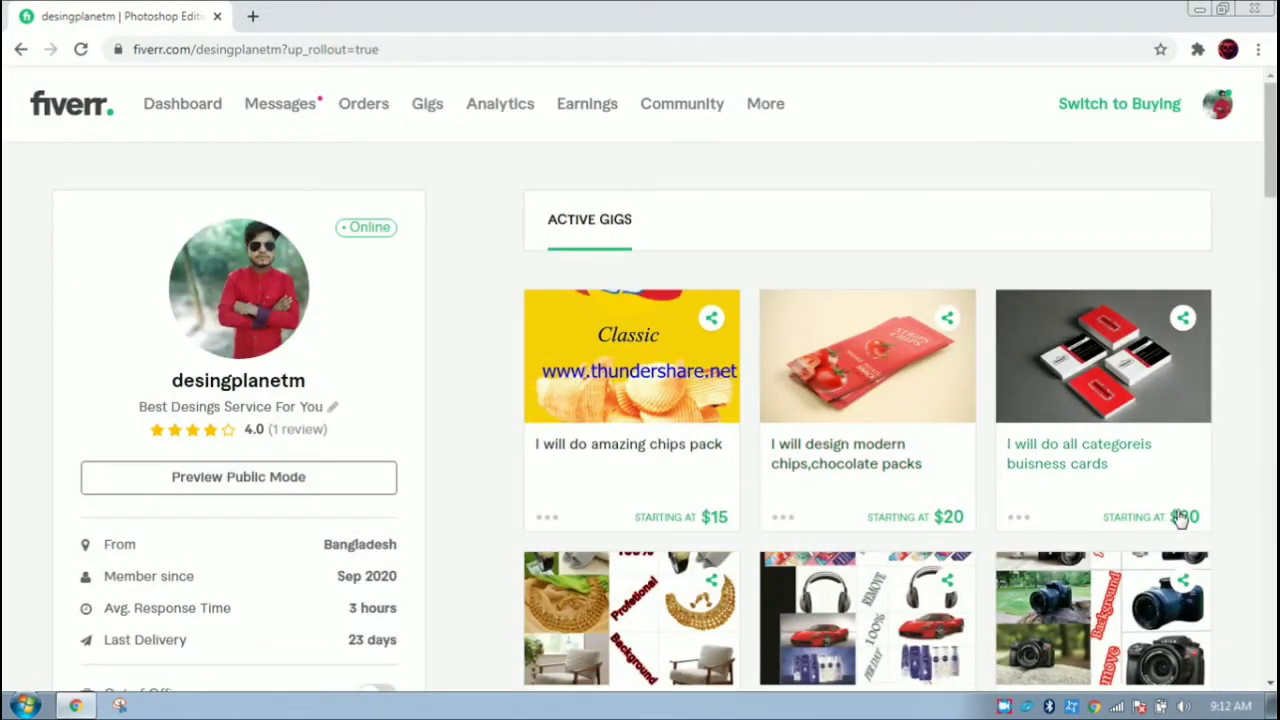
scroll(1275, 148, down, 1)
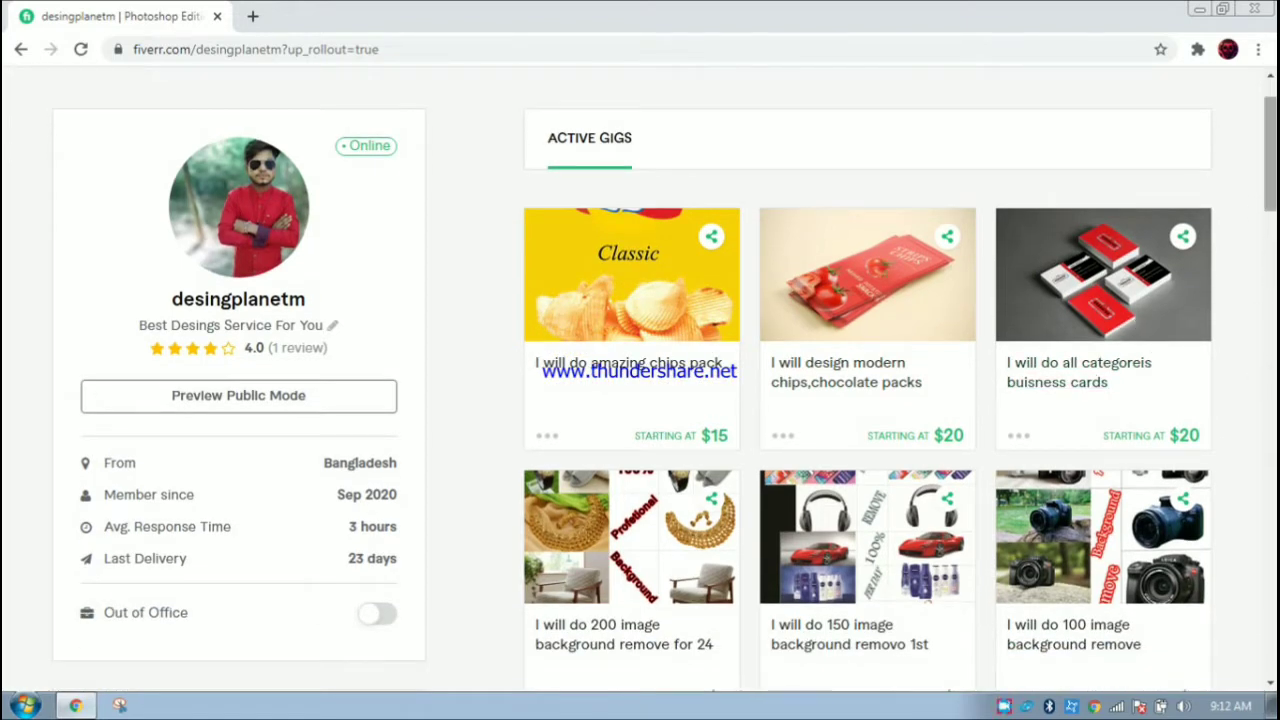
drag(1268, 175, 1268, 161)
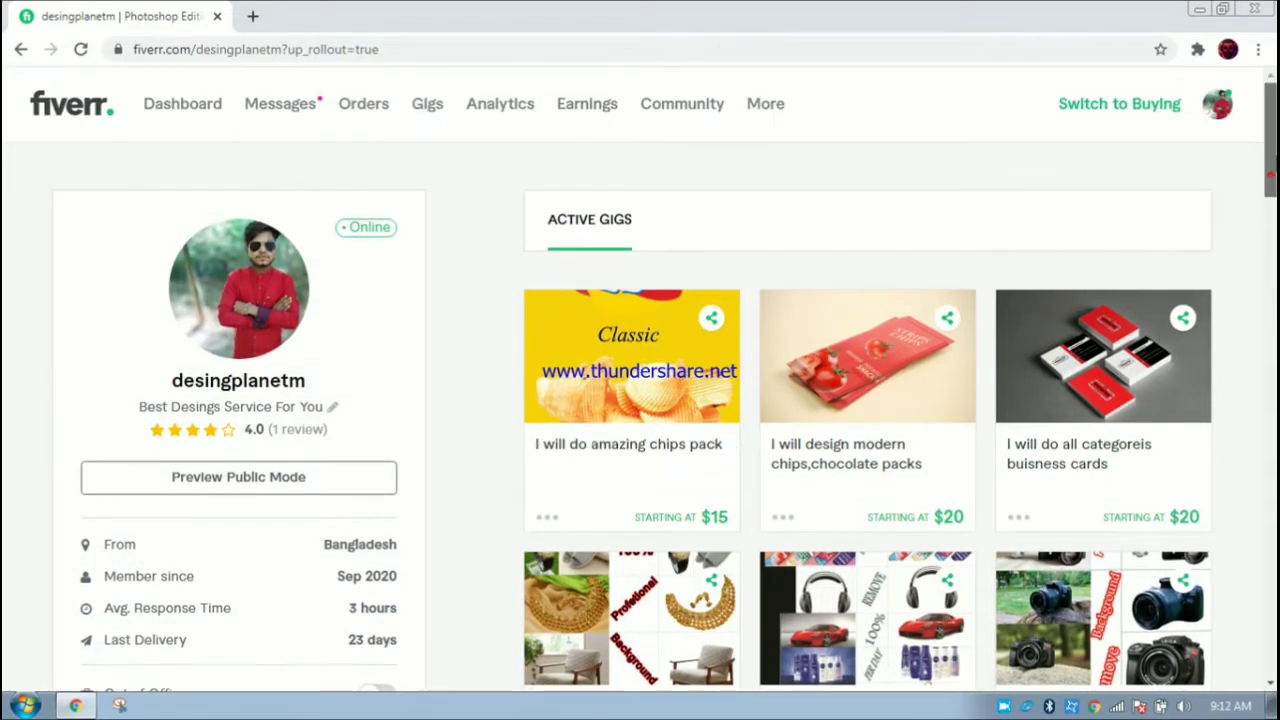
- Delete the active gig "do all categoreis buisness cards" from the gig management page
click(430, 114)
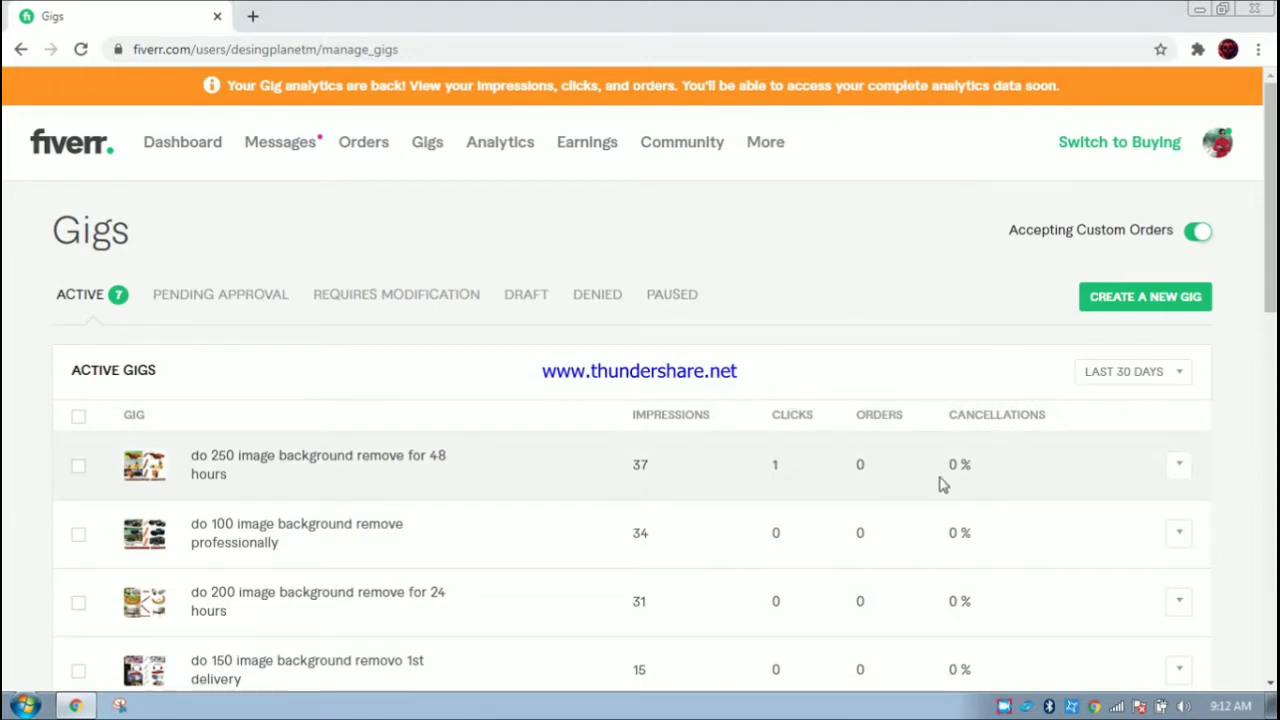
scroll(950, 485, down, 4)
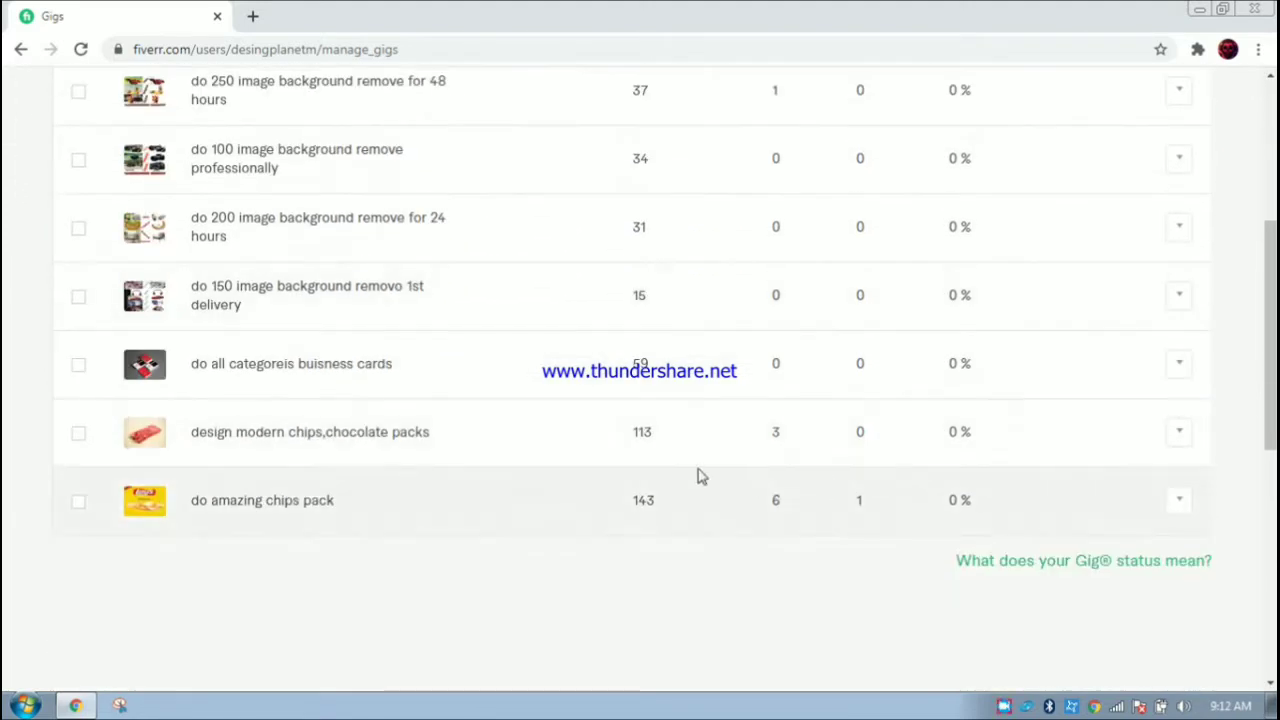
click(1179, 365)
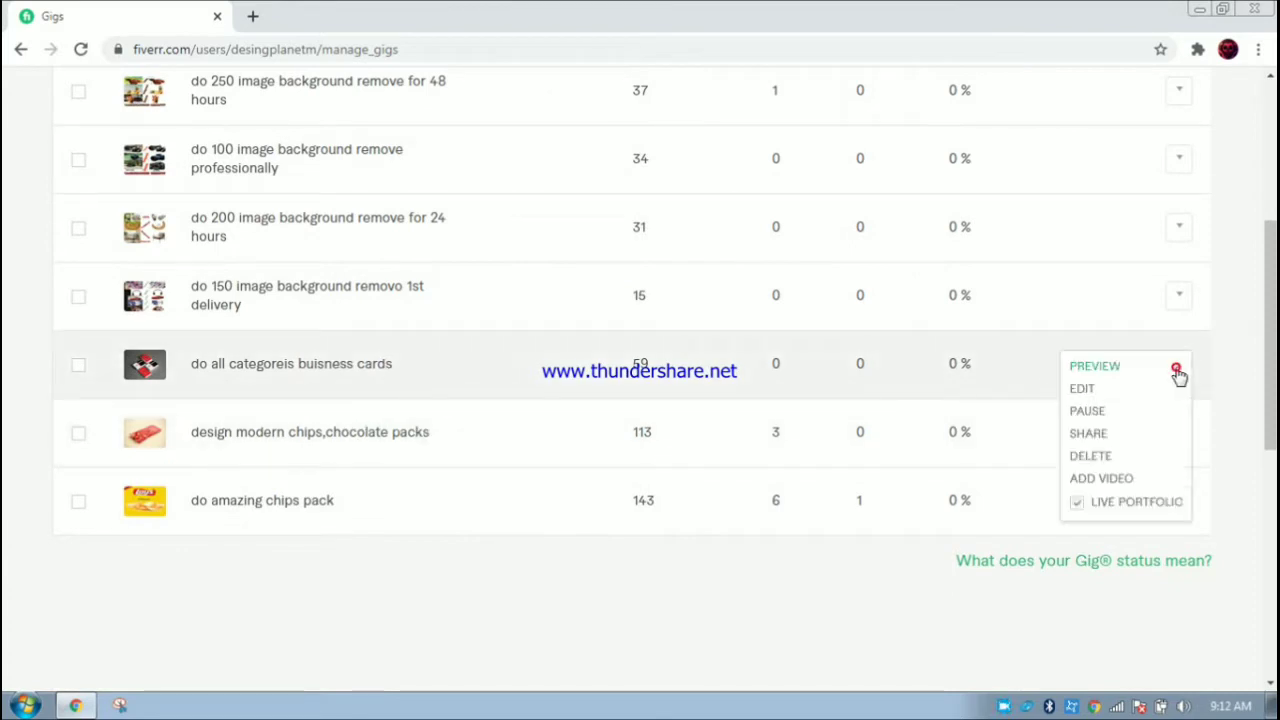
click(1105, 458)
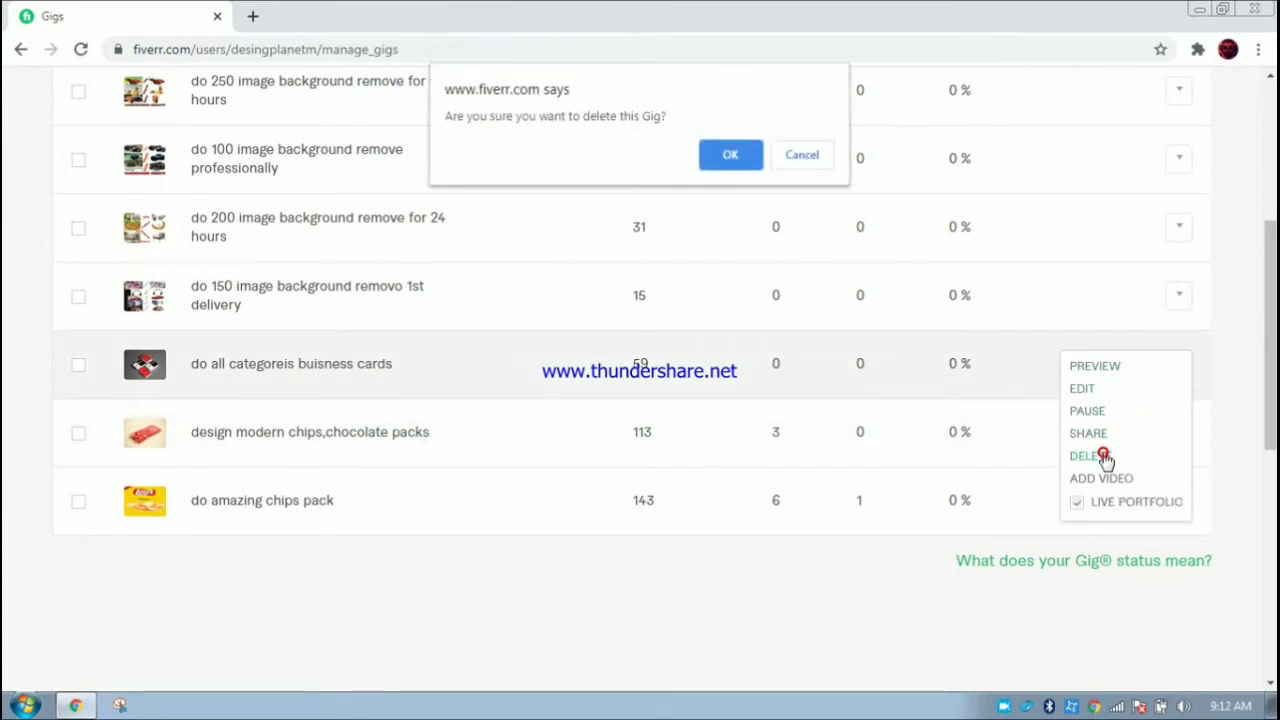
click(736, 160)
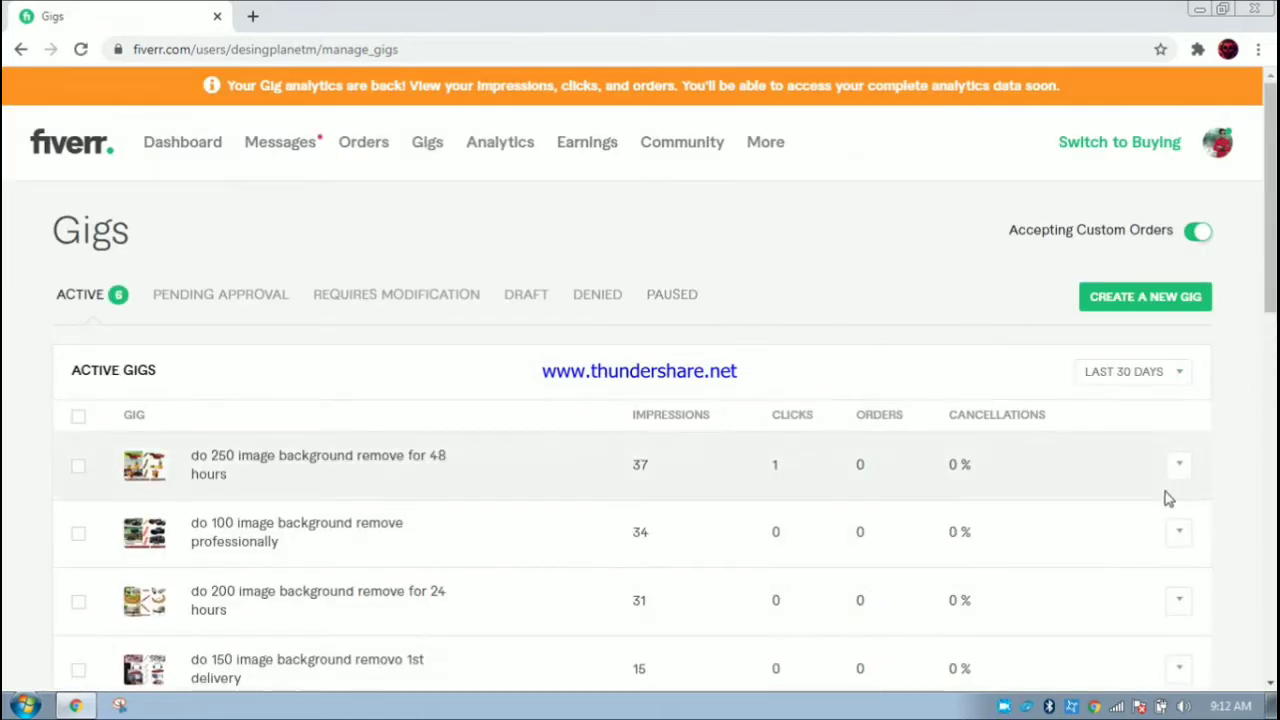
- Check the list of active gigs and start creating a new gig
scroll(1100, 480, down, 5)
scroll(1000, 450, up, 5)
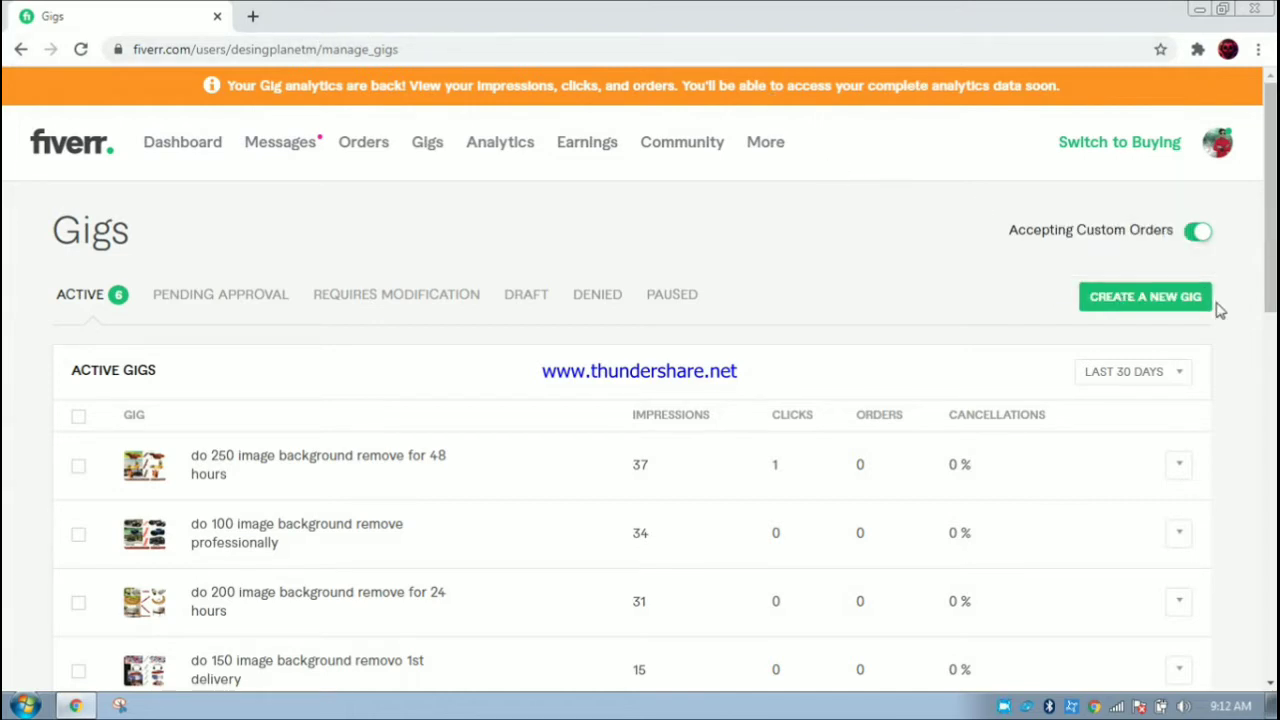
click(1150, 311)
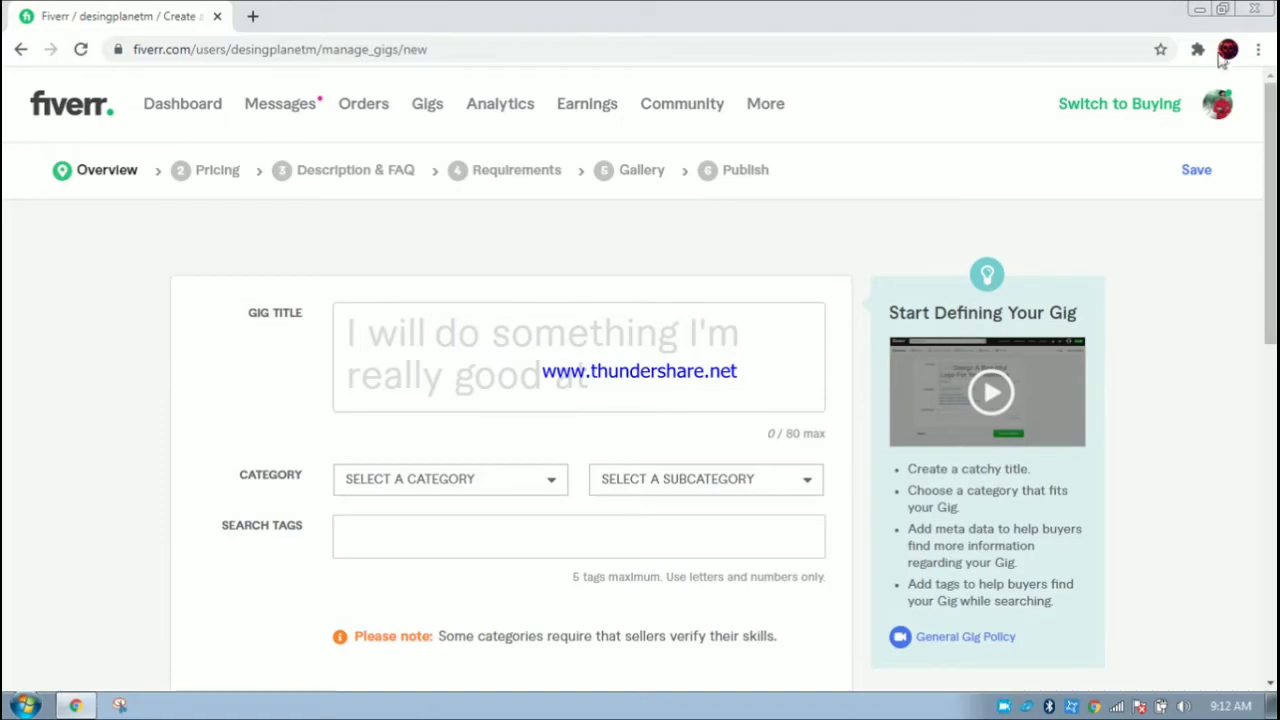
- Minimize the browser and open the bUESNESS CARD folder on New Volume (F:) in Windows Explorer
click(1203, 10)
double_click(35, 38)
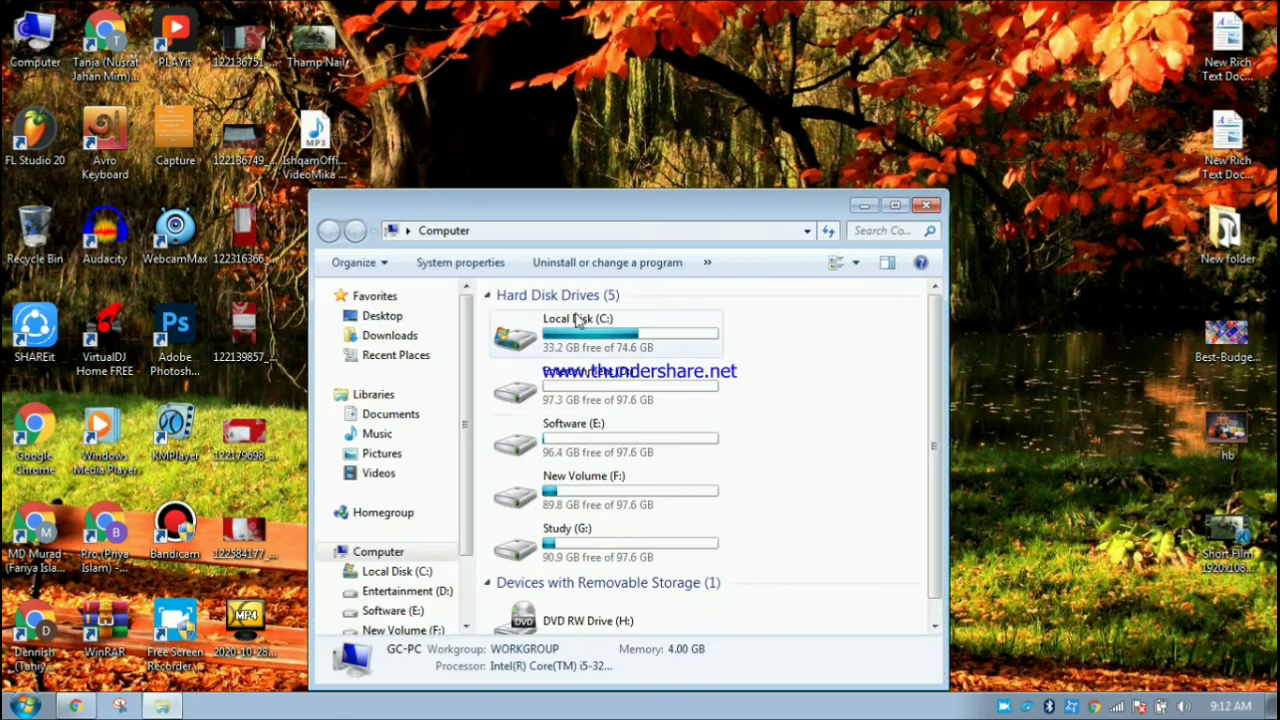
double_click(586, 530)
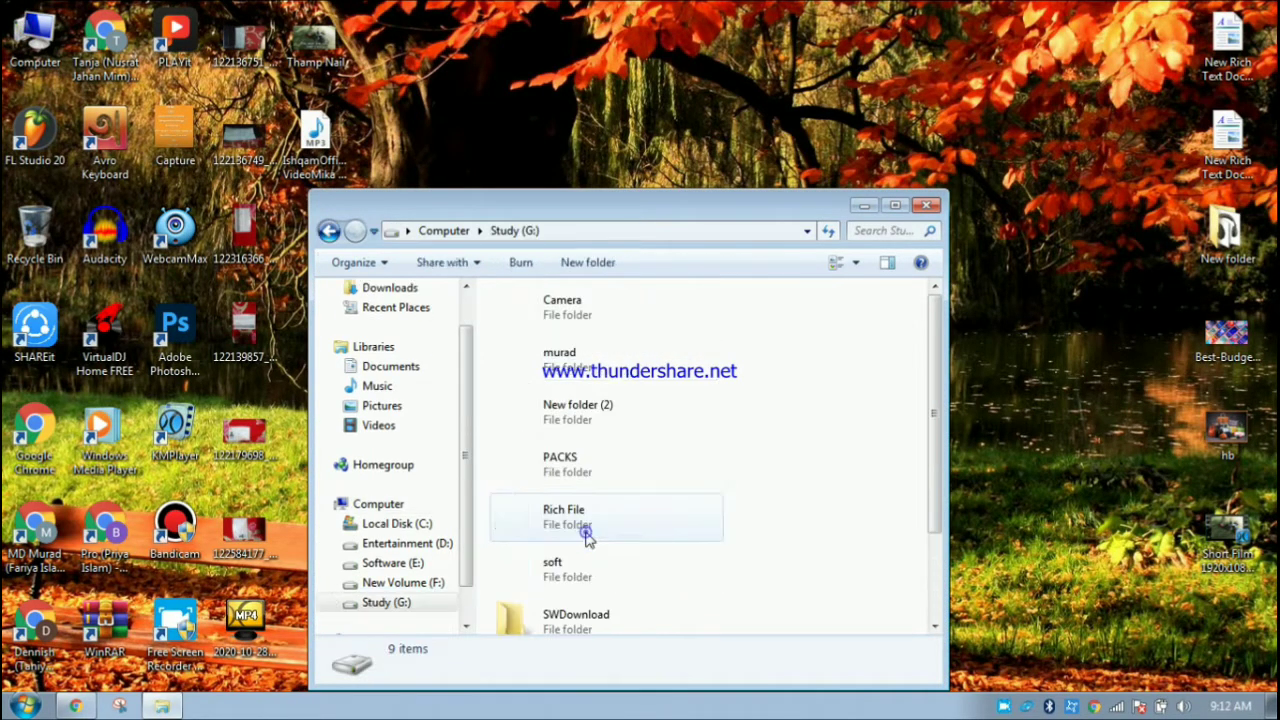
click(332, 232)
double_click(578, 488)
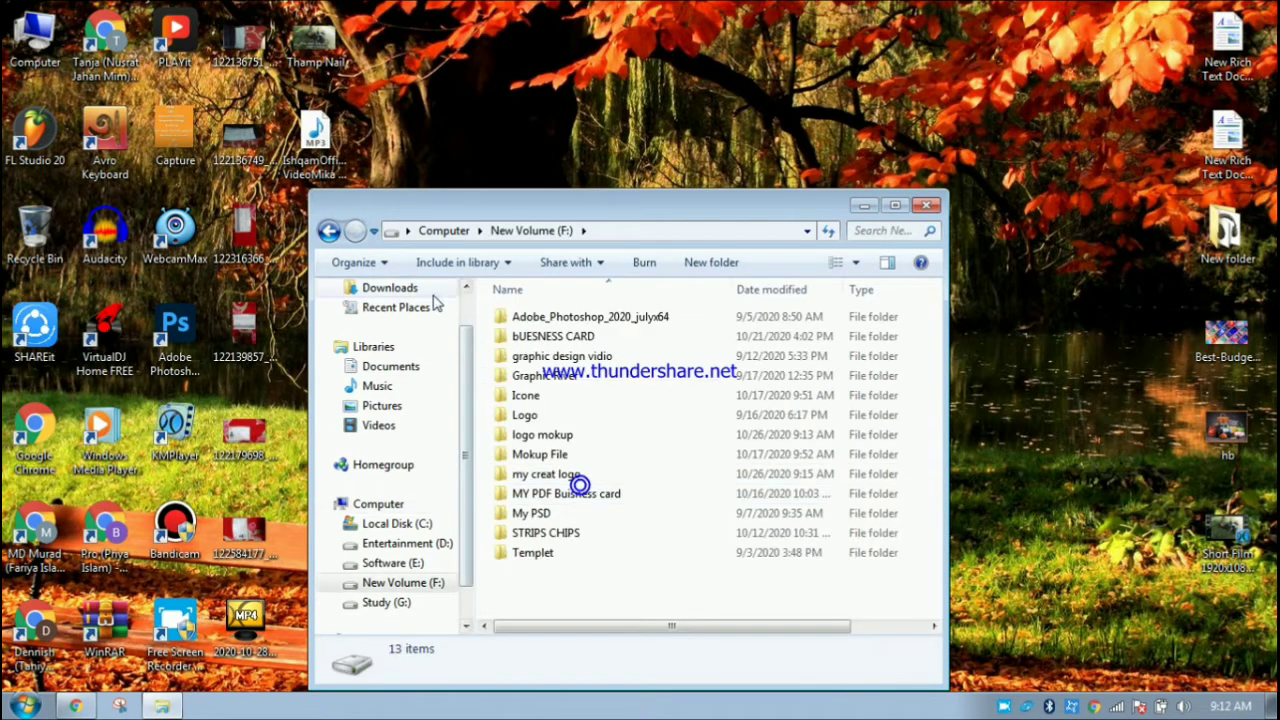
double_click(565, 337)
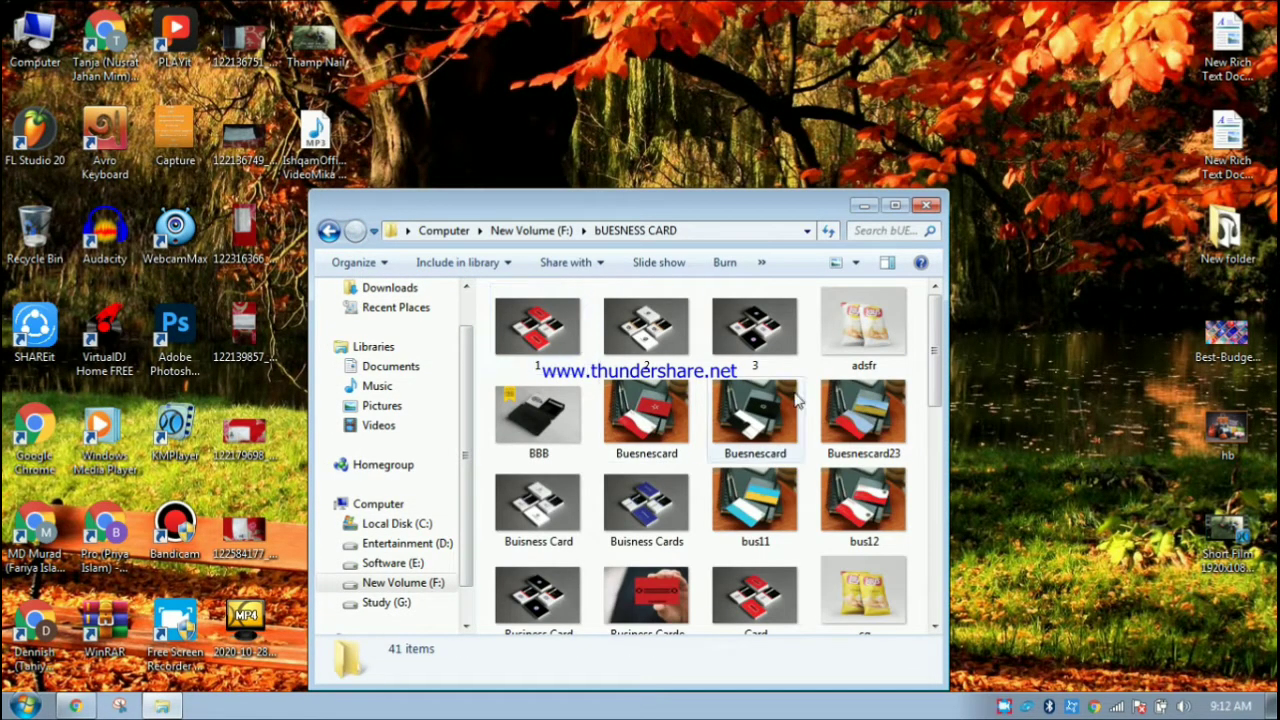
- Copy the cgh business card mockup image from the folder to the desktop
scroll(770, 400, down, 4)
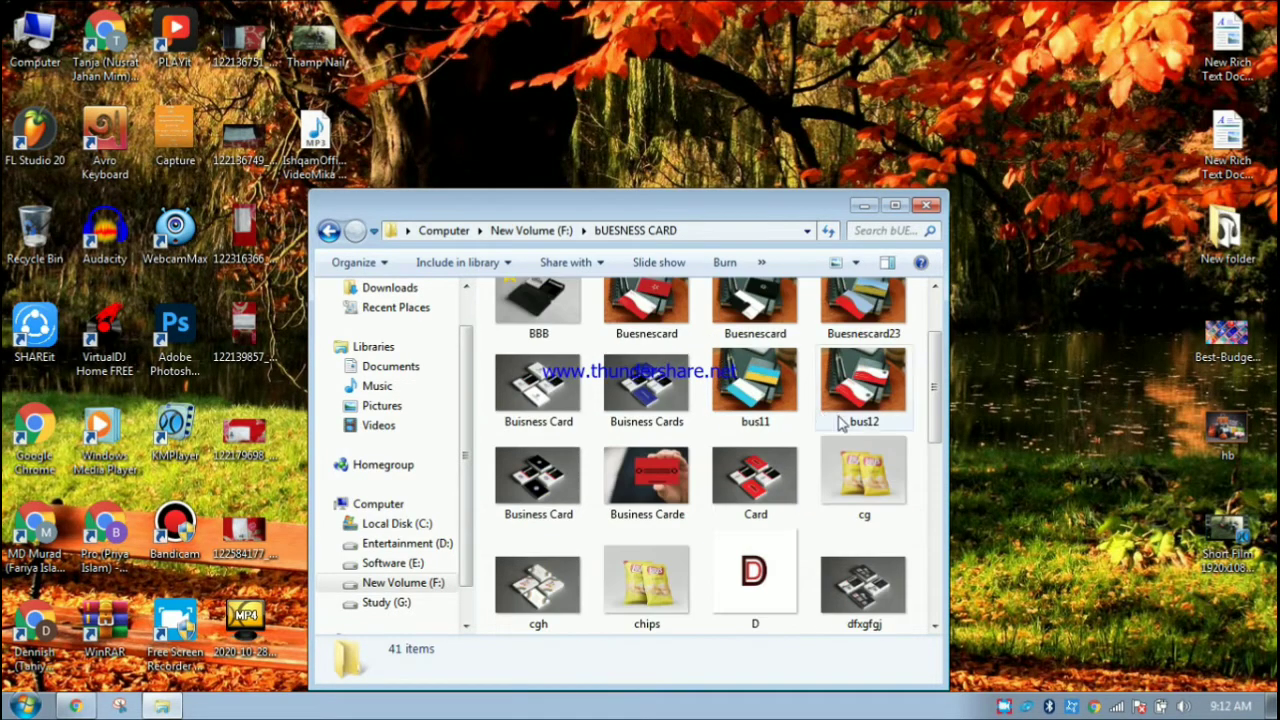
scroll(538, 522, up, 2)
click(538, 522)
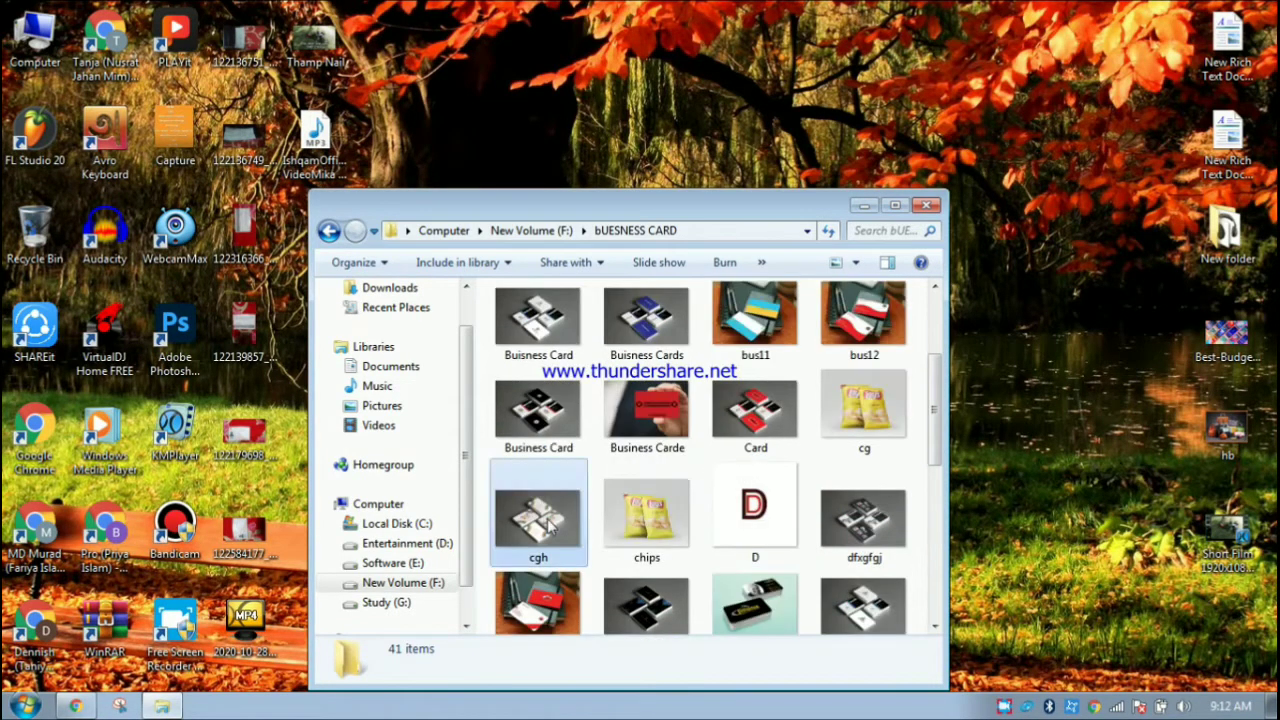
scroll(538, 522, up, 1)
drag(532, 540, 737, 35)
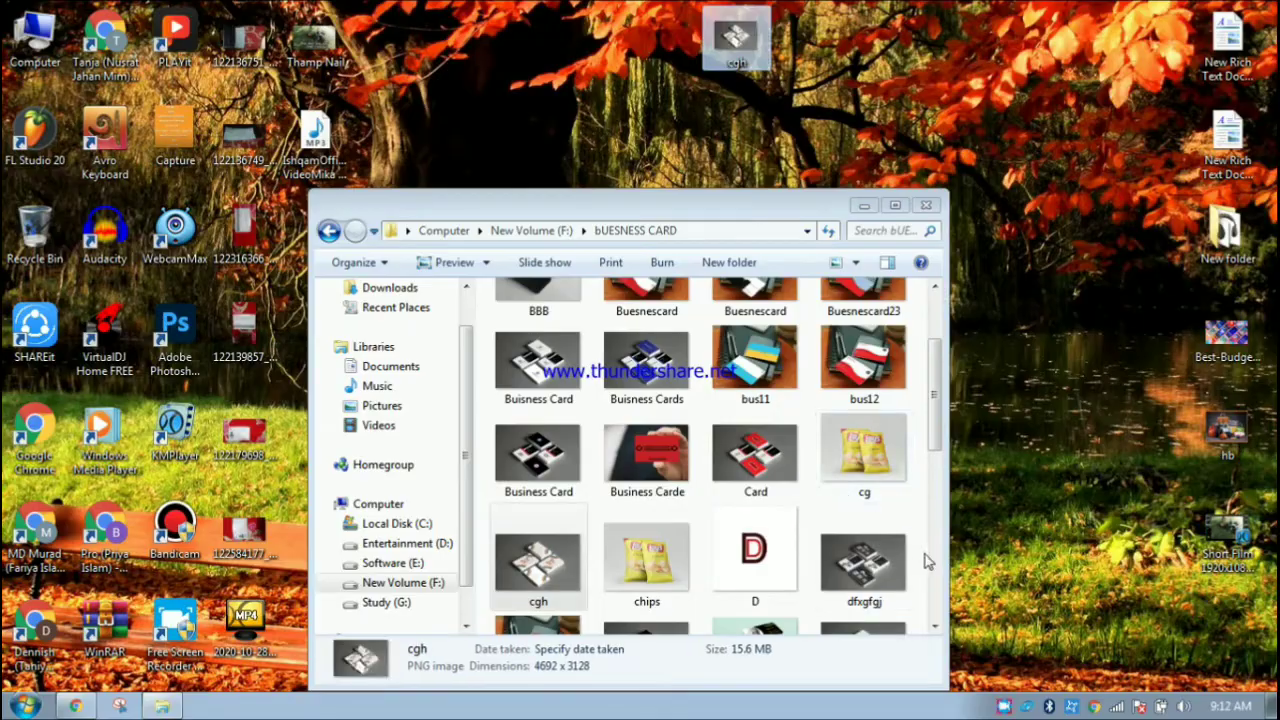
- Preview the dfxgfgj and yfy mockup images, and copy yfy to the desktop
double_click(880, 556)
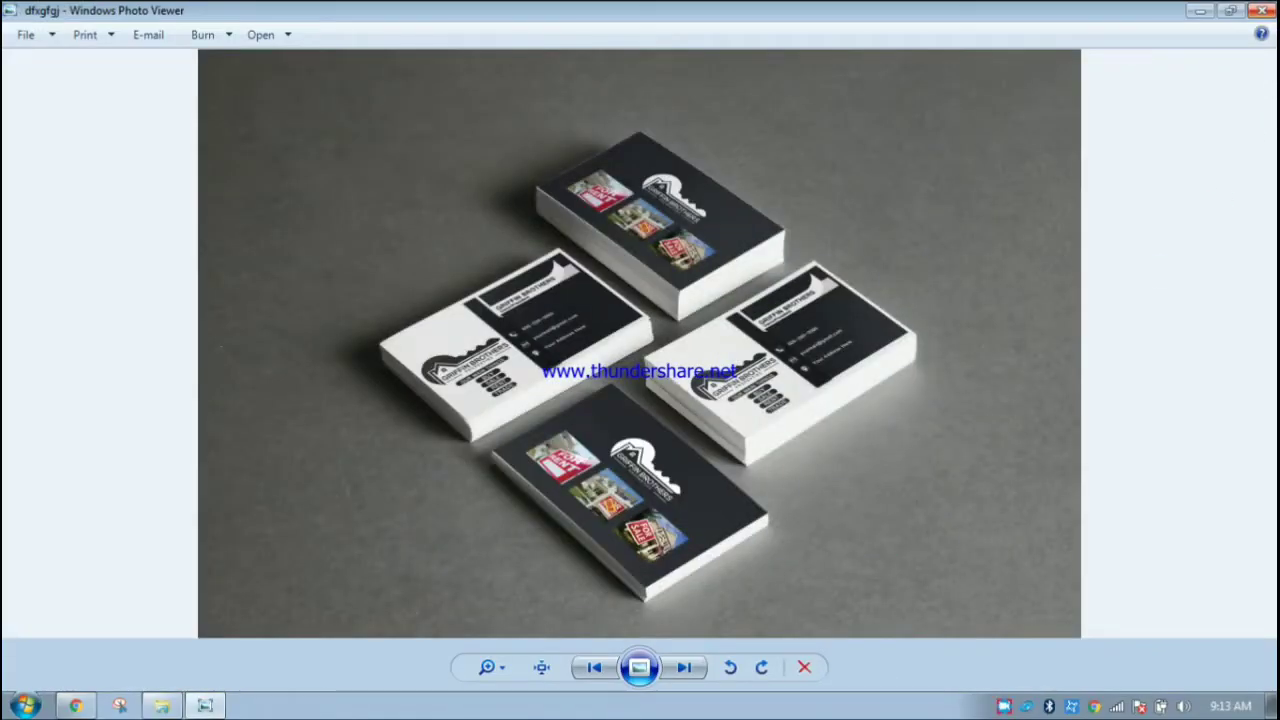
click(1262, 10)
scroll(871, 406, down, 3)
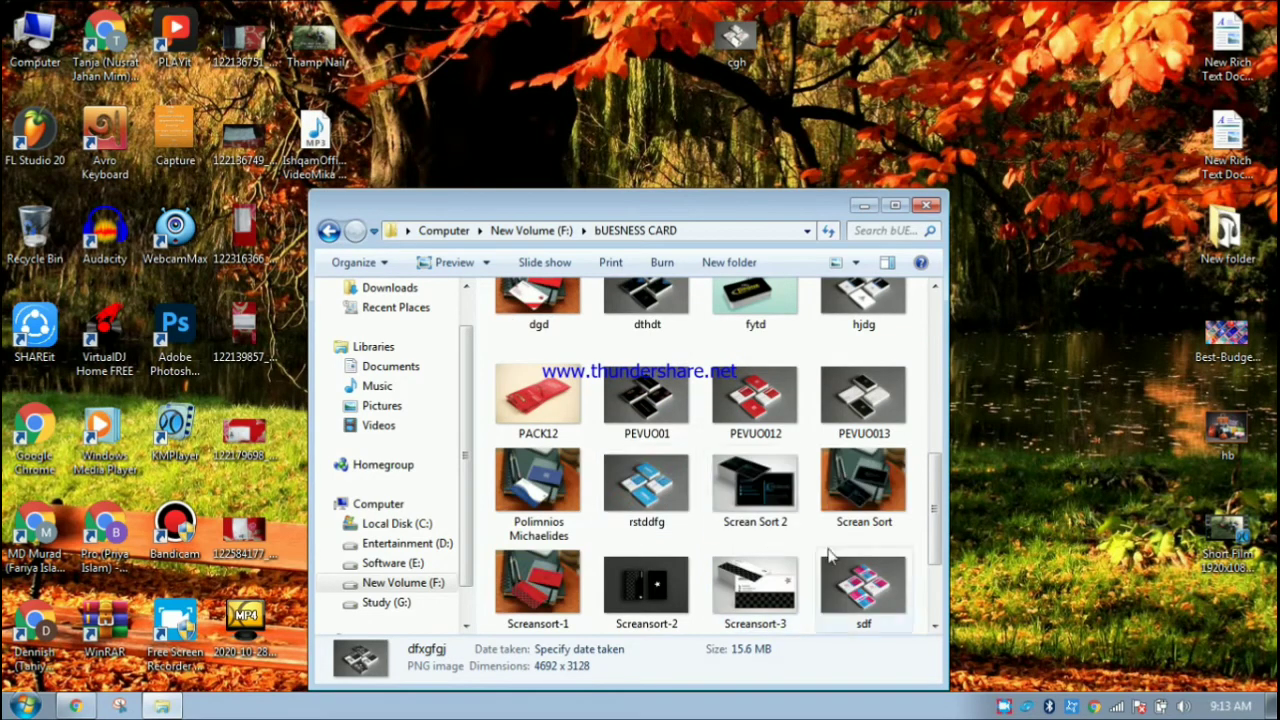
scroll(785, 555, down, 3)
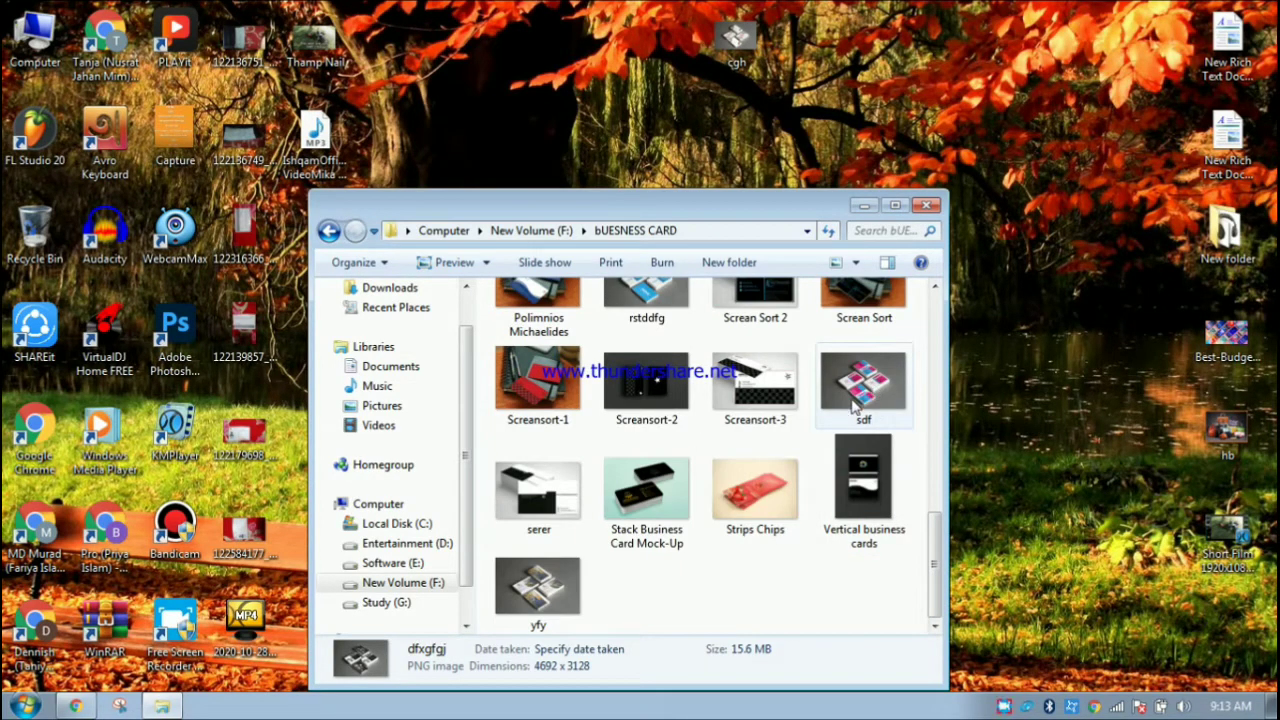
double_click(562, 588)
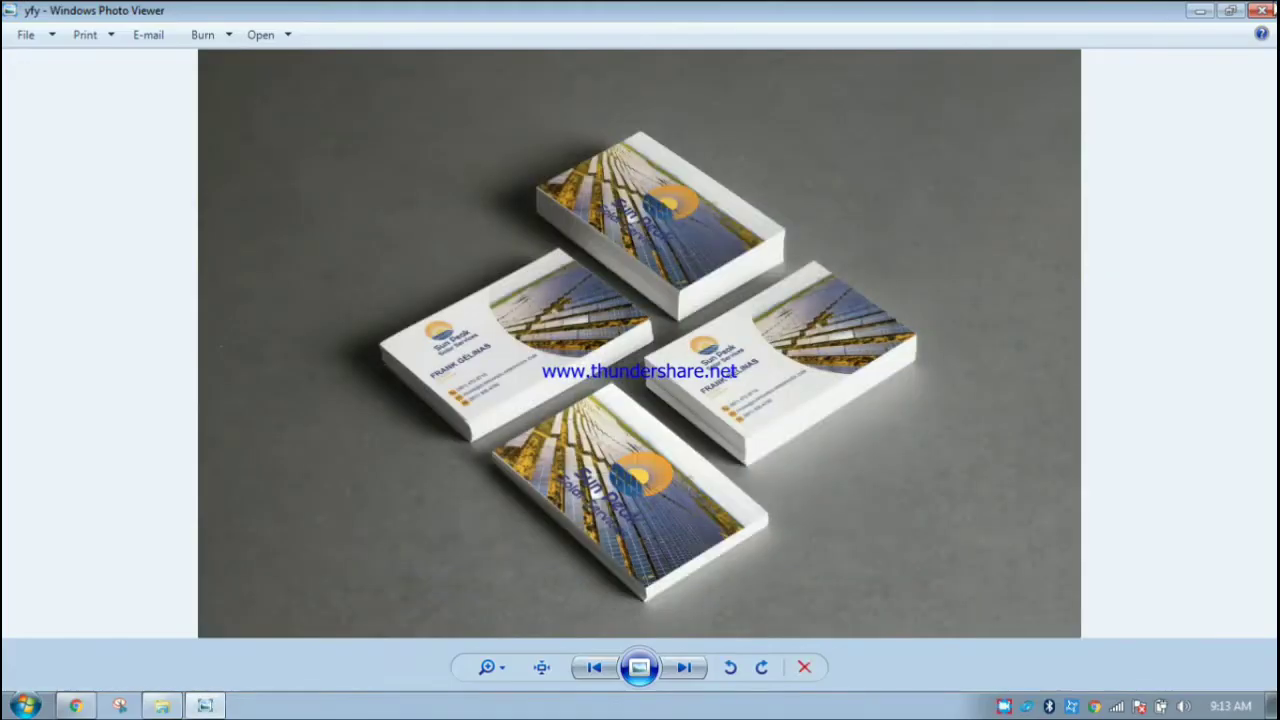
click(1262, 10)
click(950, 28)
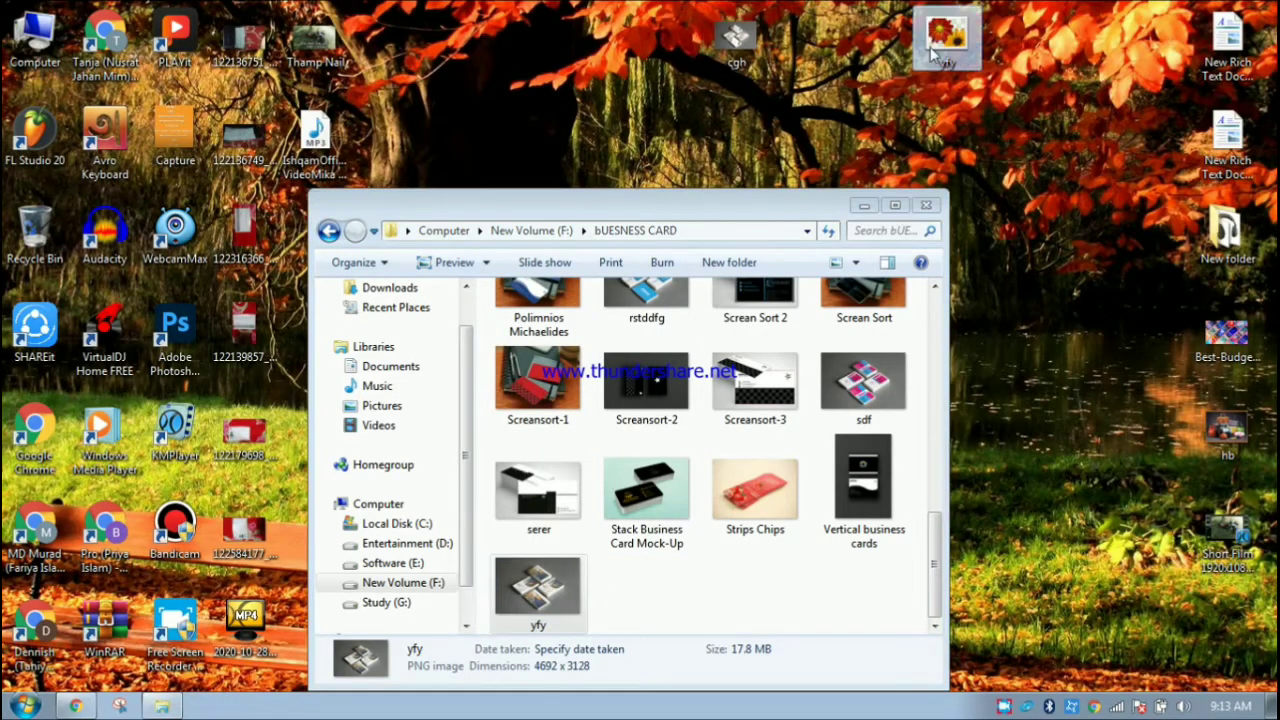
- Preview the sdf business card mockup image, copy it from the bUESNESS CARD folder to the desktop, and close the folder
click(716, 558)
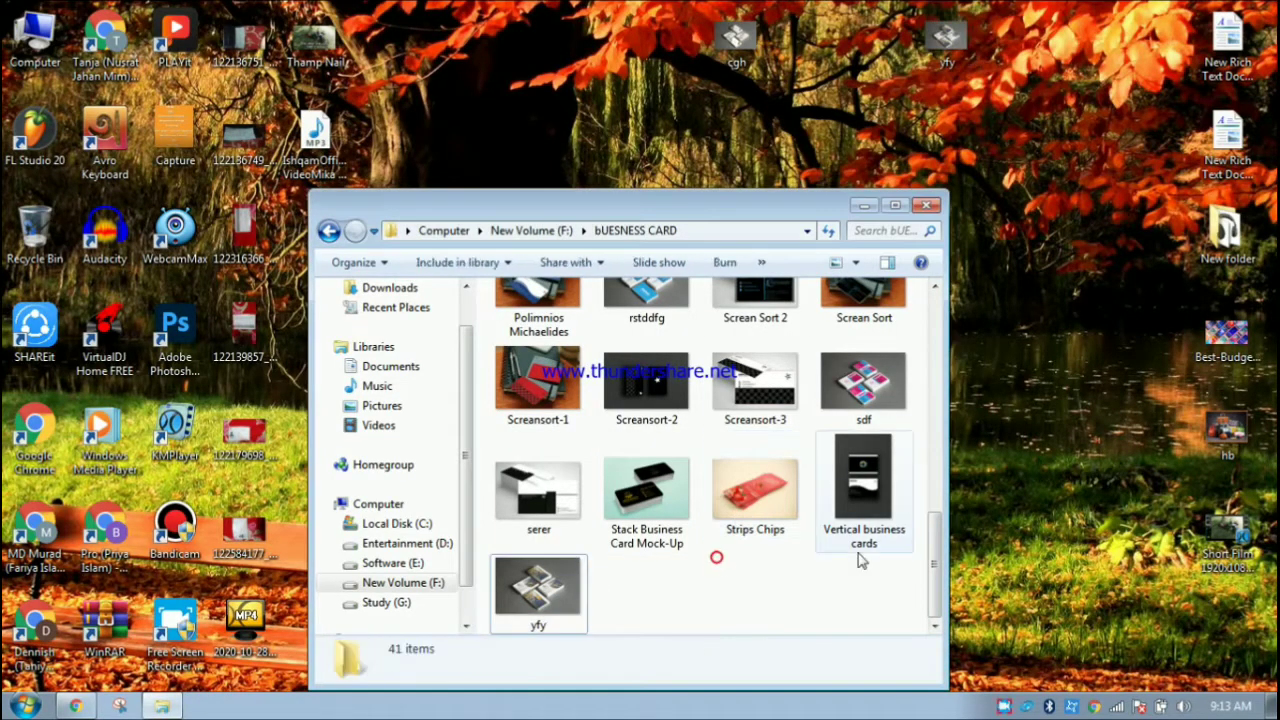
scroll(740, 545, up, 3)
scroll(755, 535, up, 5)
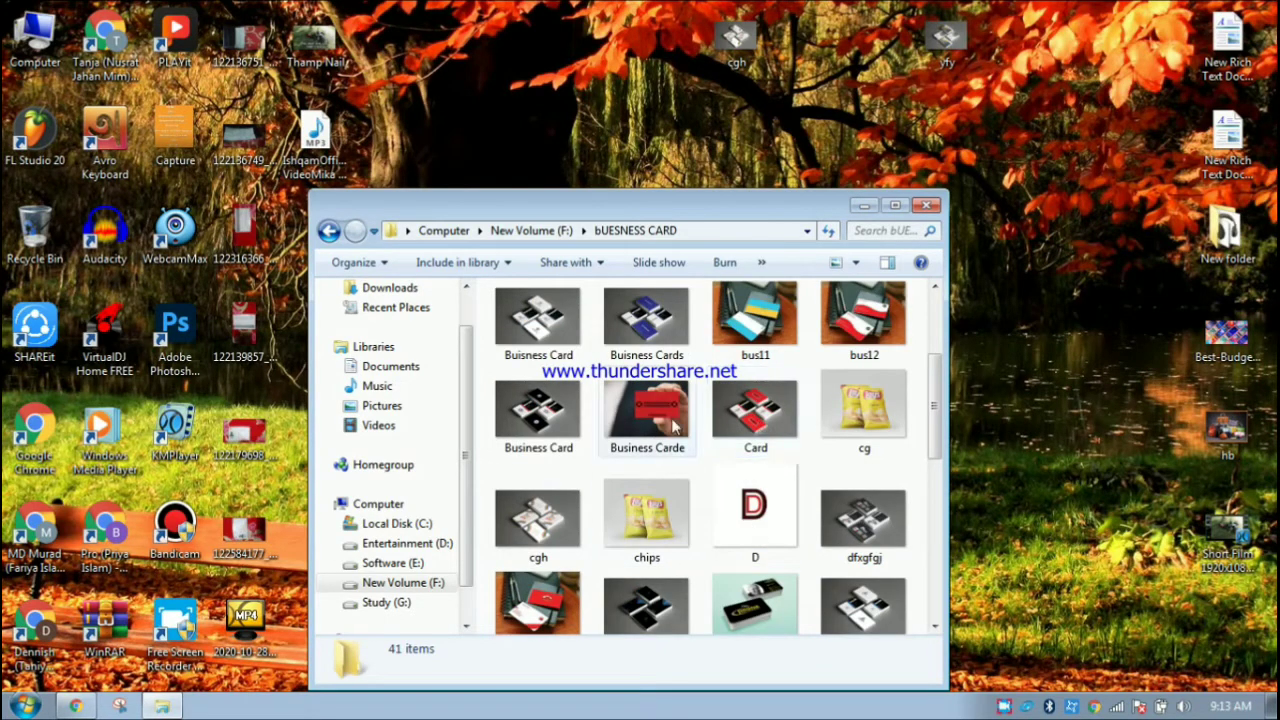
scroll(705, 515, down, 10)
double_click(858, 378)
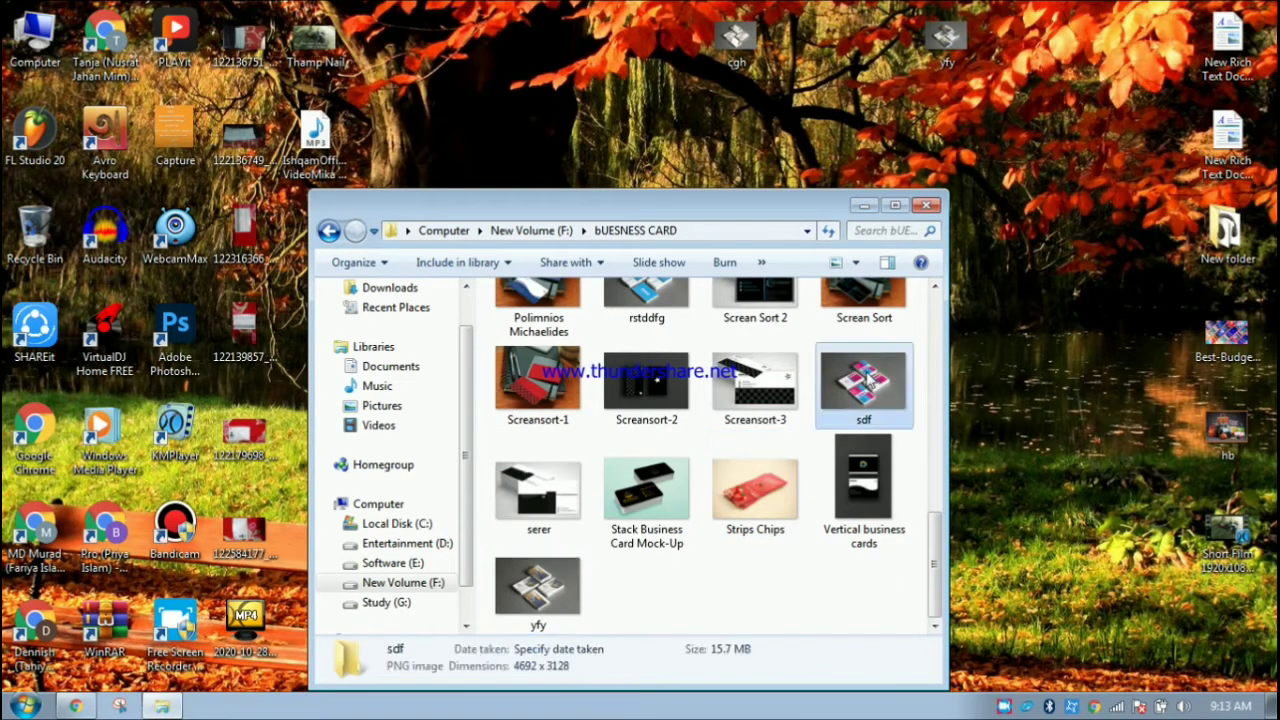
key(alt+F4)
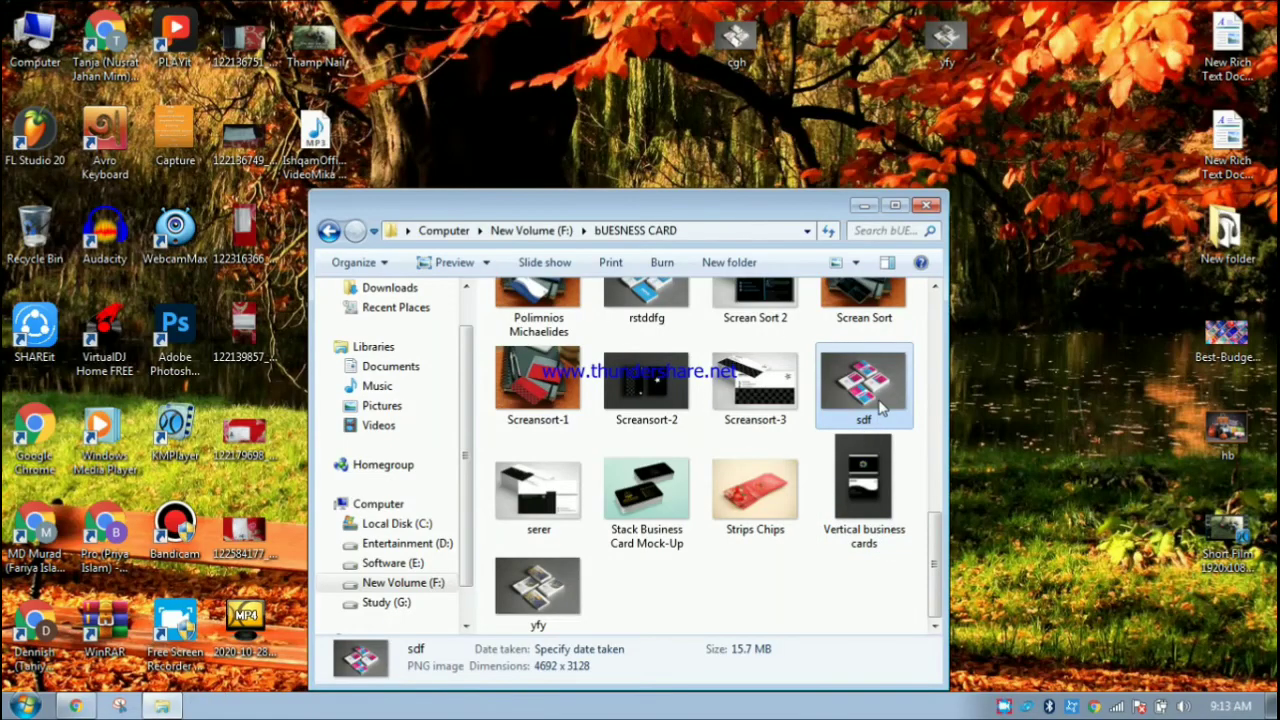
scroll(874, 400, up, 1)
drag(866, 420, 557, 93)
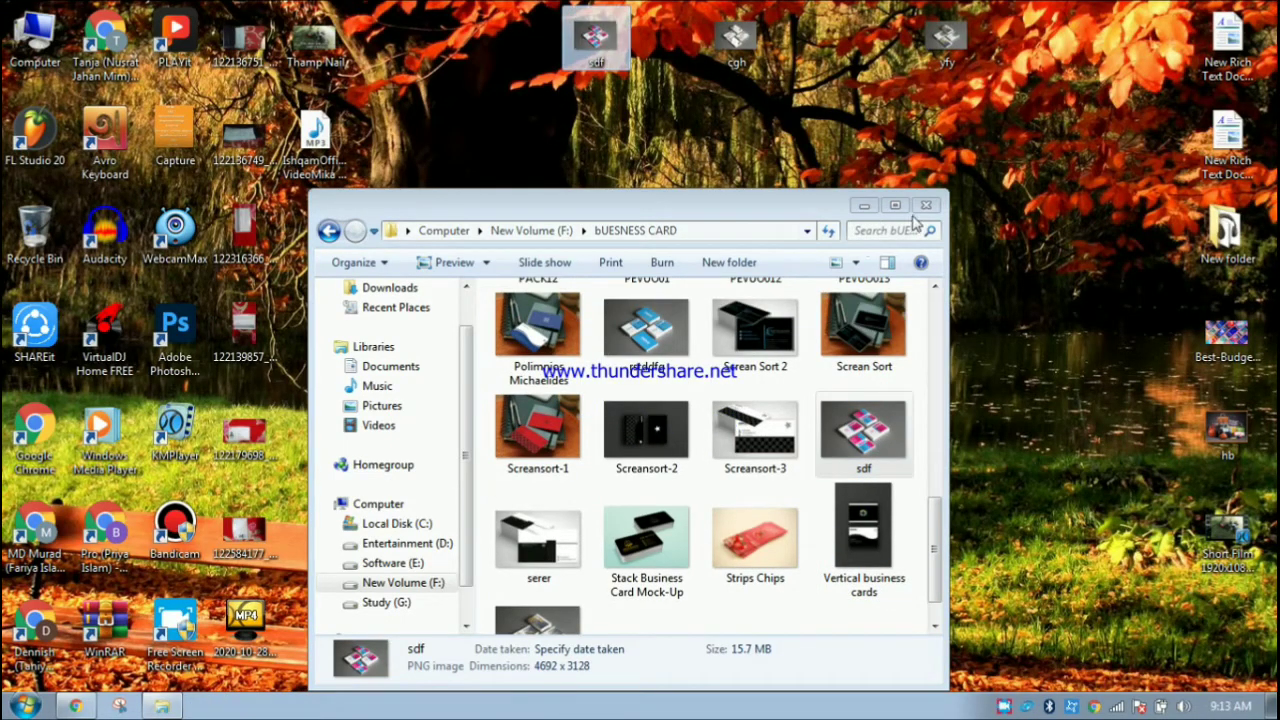
click(926, 206)
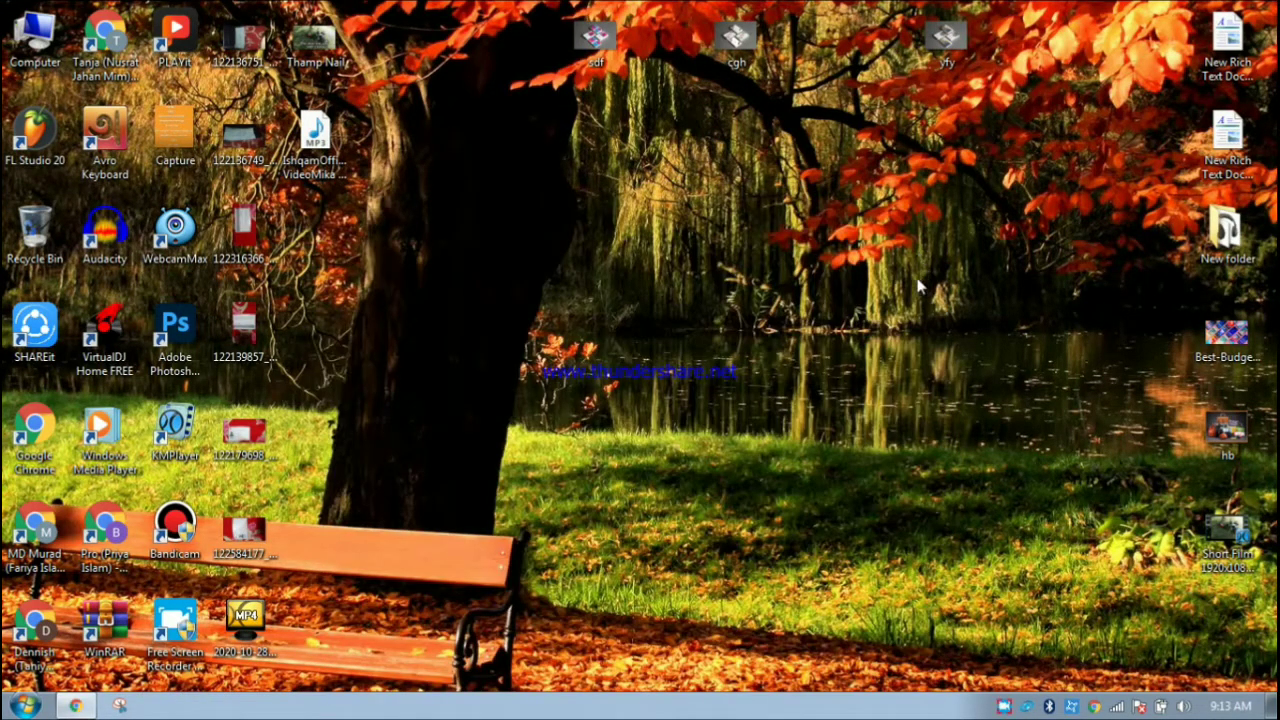
- Check the sdf, cgh and yfy mockup images on the desktop by viewing each one in the photo viewer
right_click(524, 167)
click(573, 214)
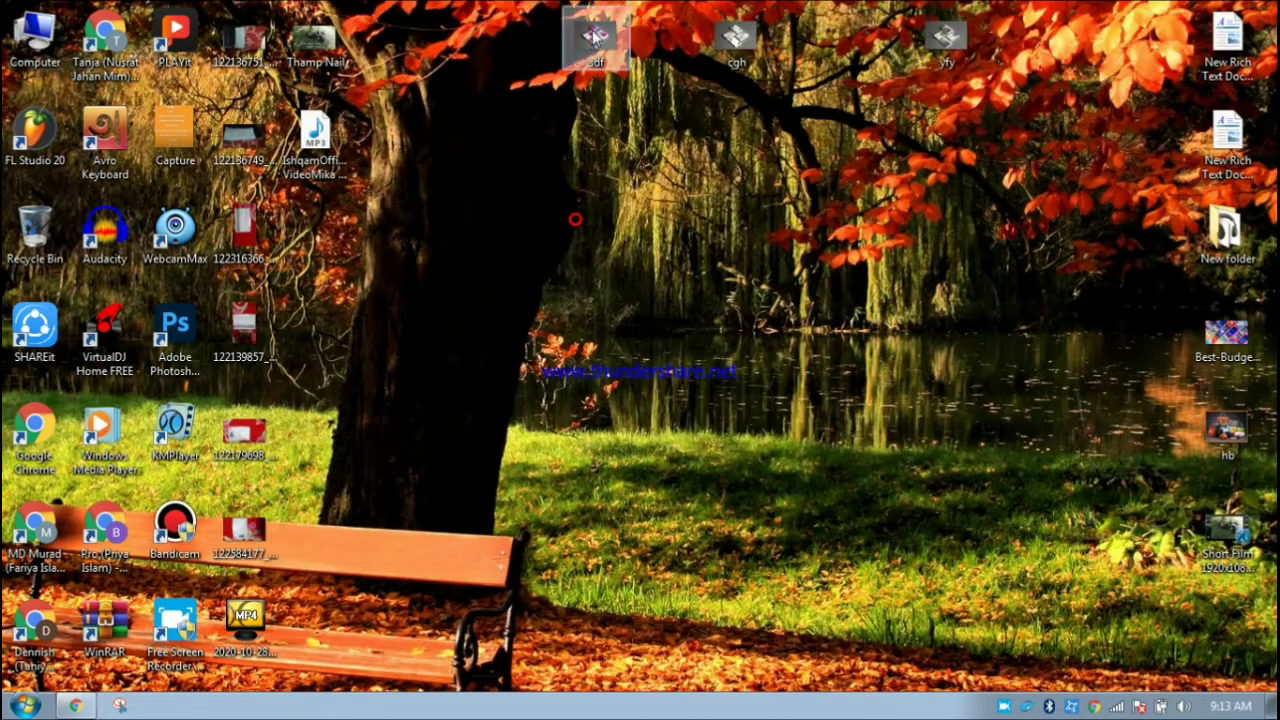
double_click(594, 40)
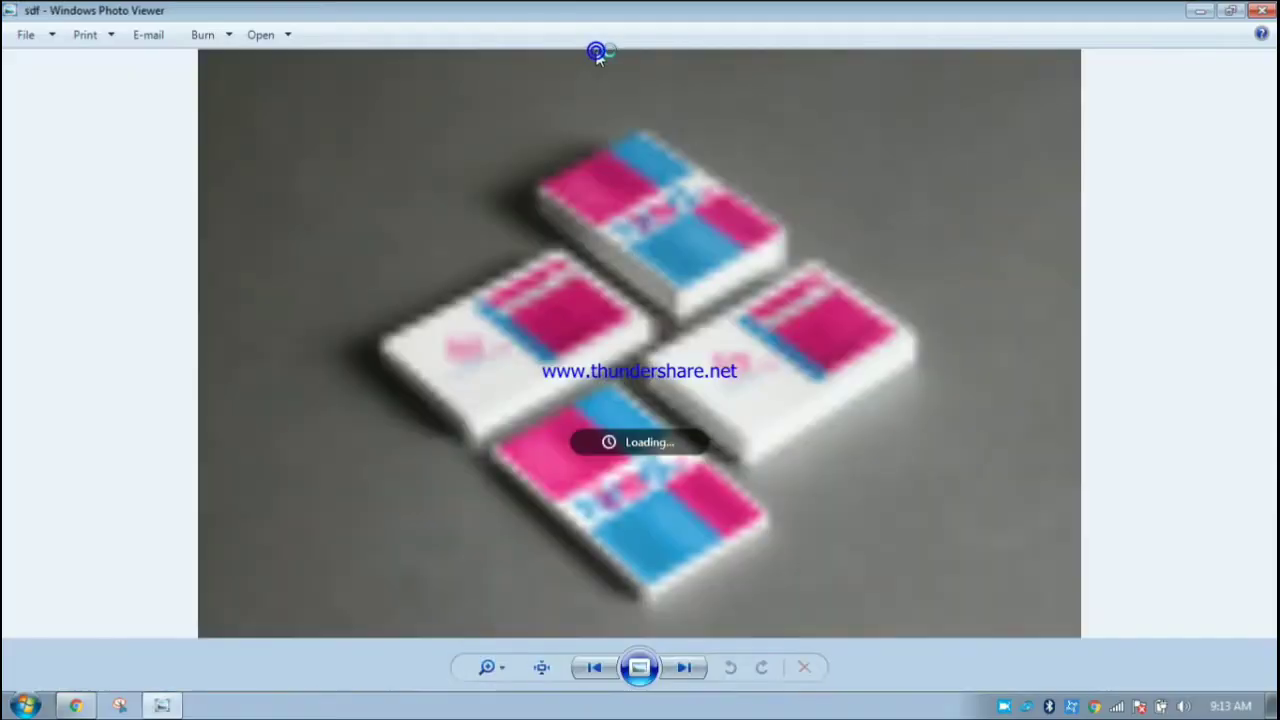
key(alt+F4)
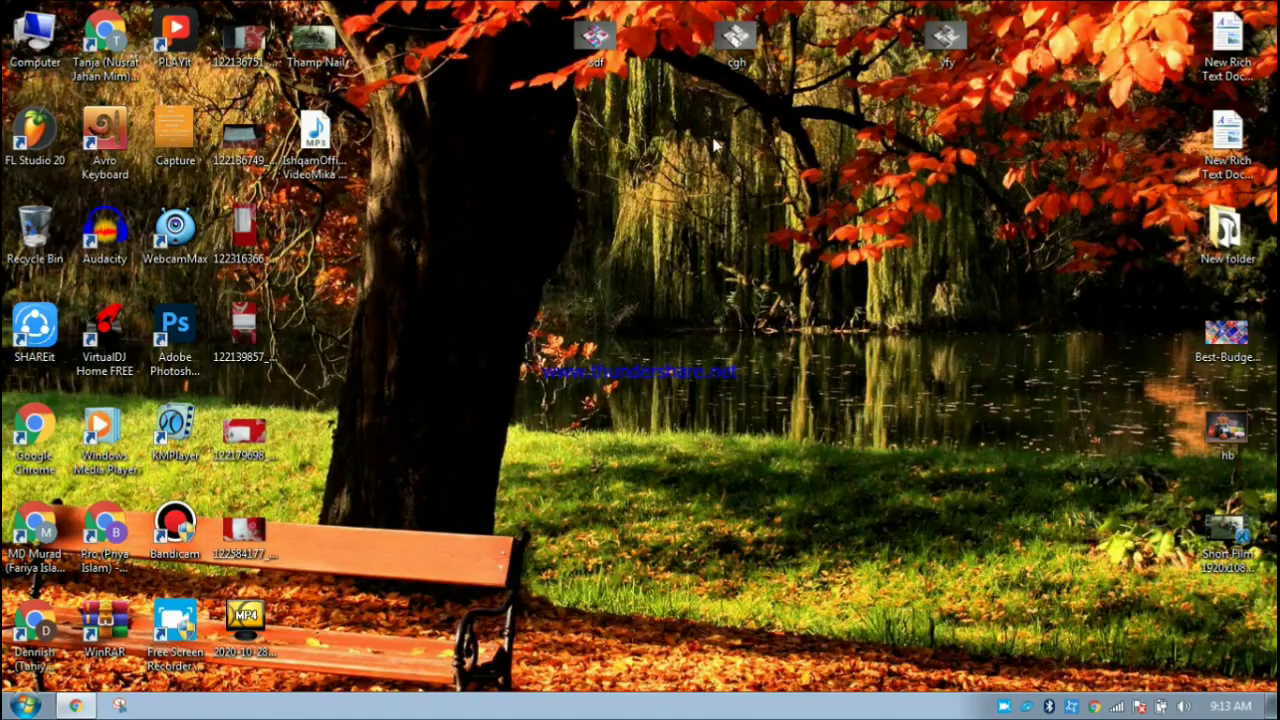
double_click(736, 40)
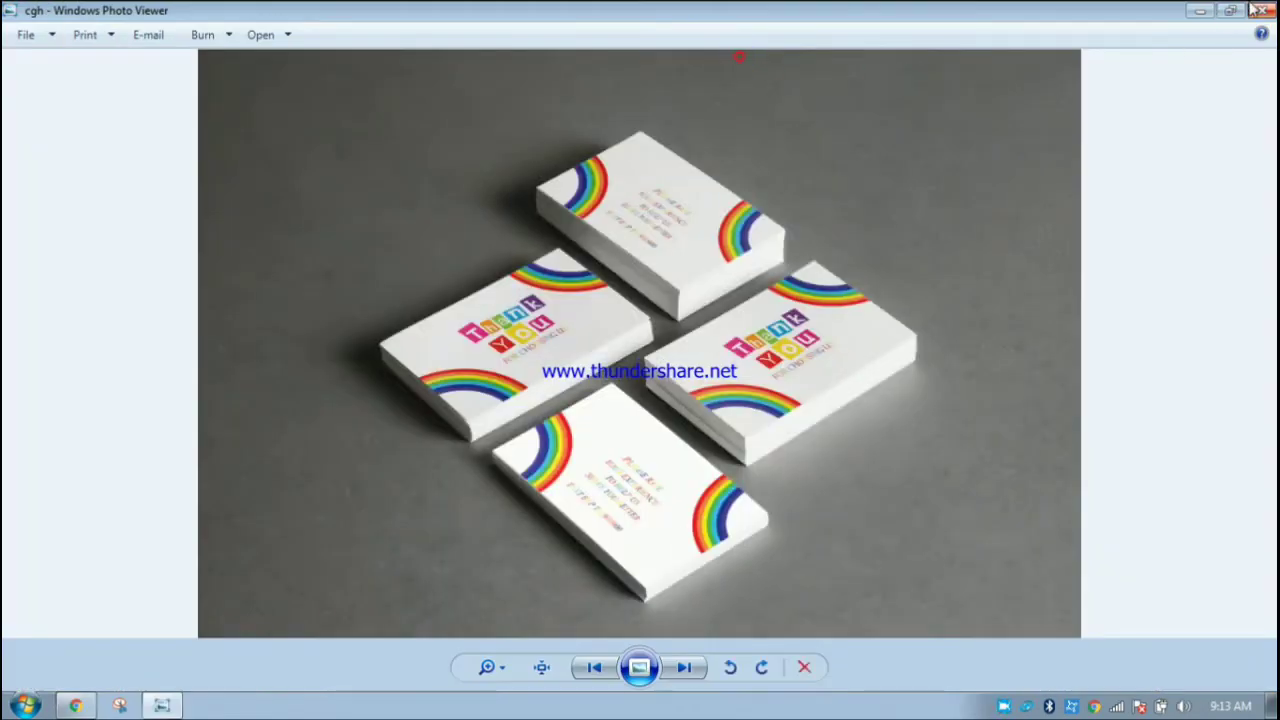
key(alt+F4)
double_click(945, 40)
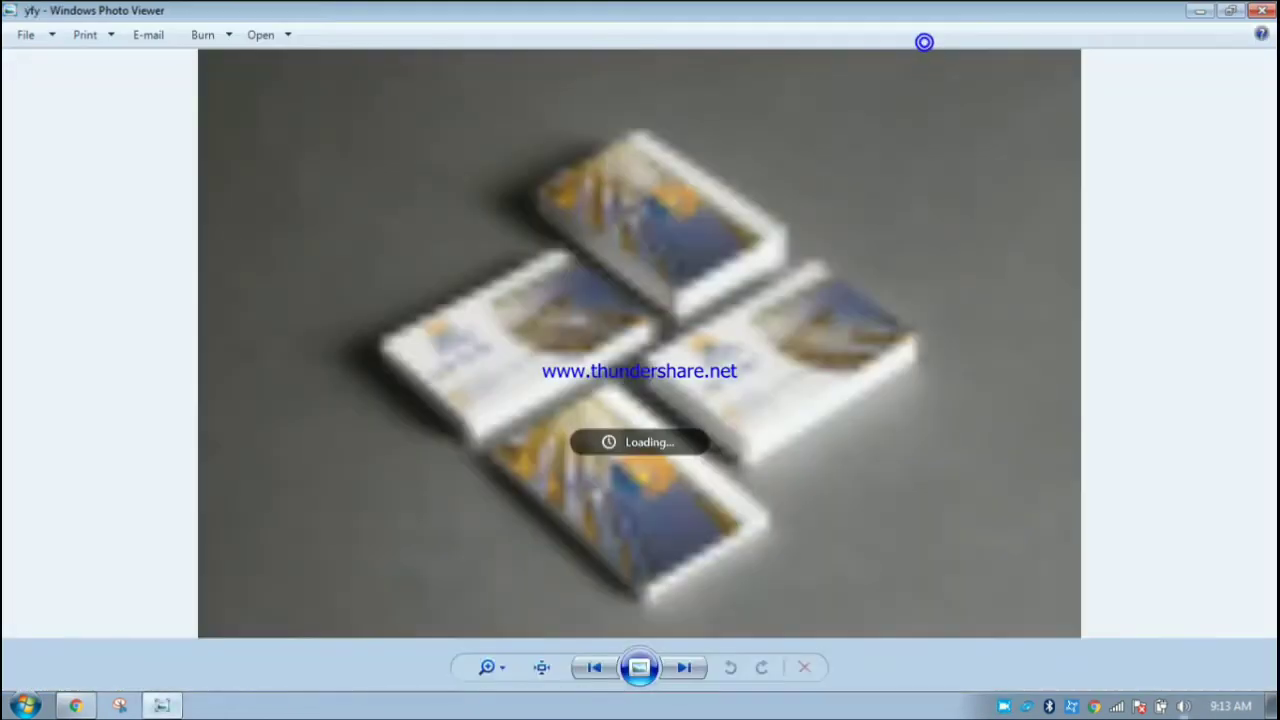
scroll(663, 186, up, 2)
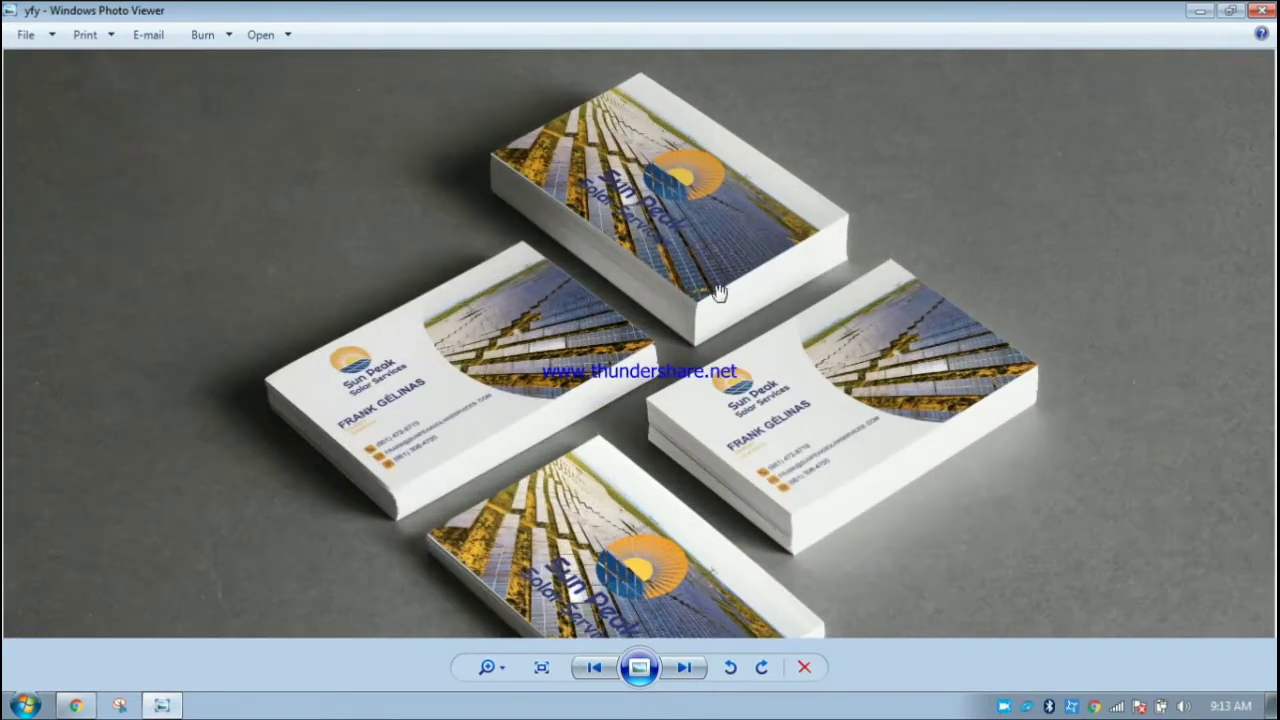
click(1262, 10)
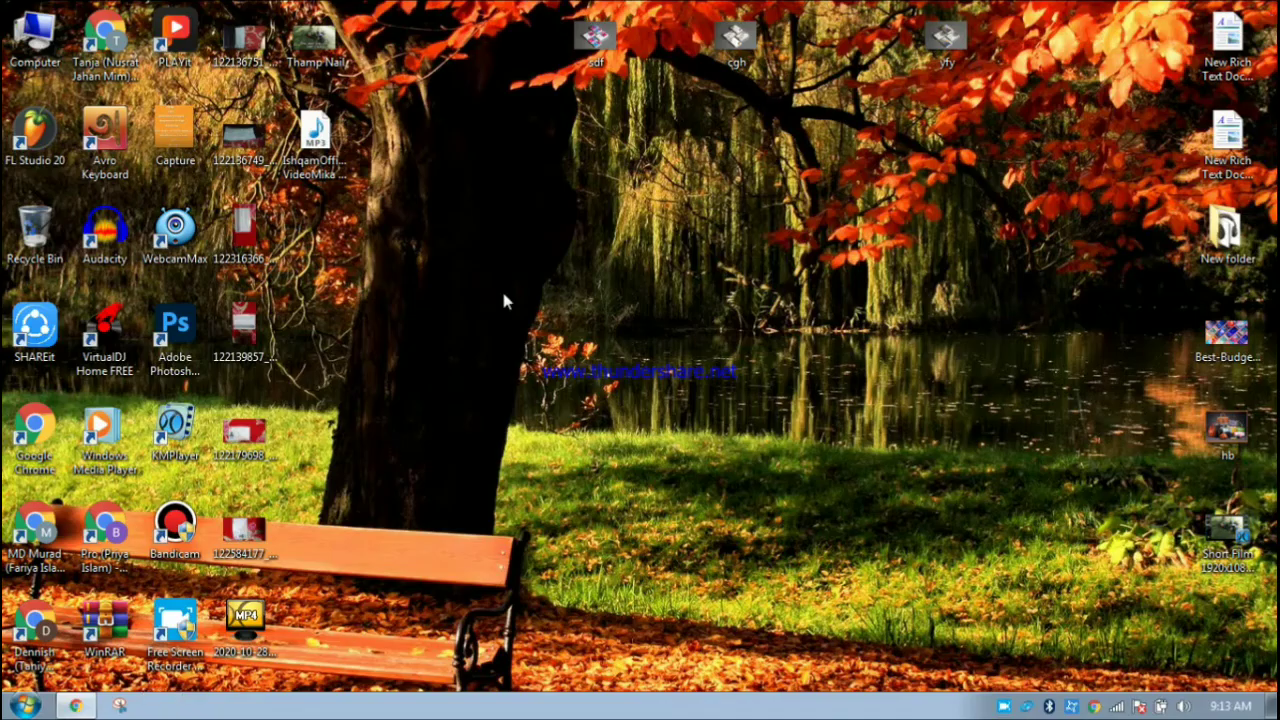
- Switch back to Chrome with the new Fiverr gig form
right_click(440, 300)
click(466, 352)
click(75, 706)
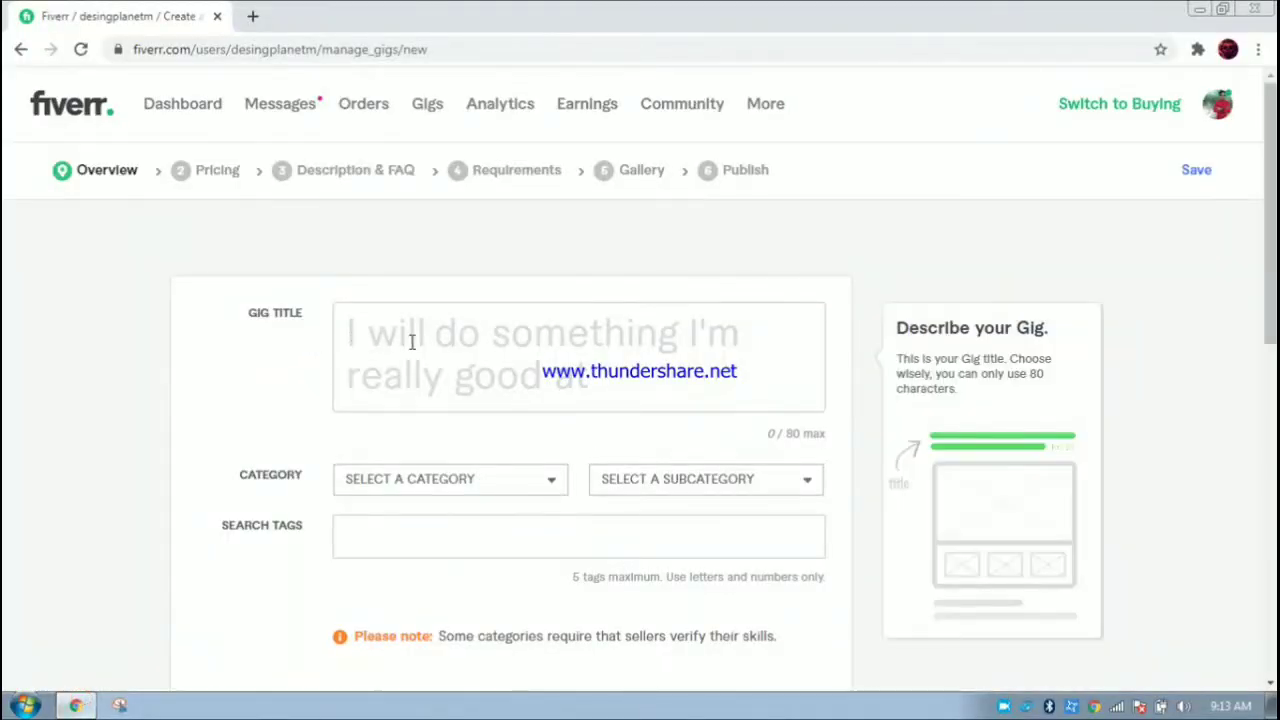
- Enter "do design business cards" as the gig title after "I will"
click(603, 390)
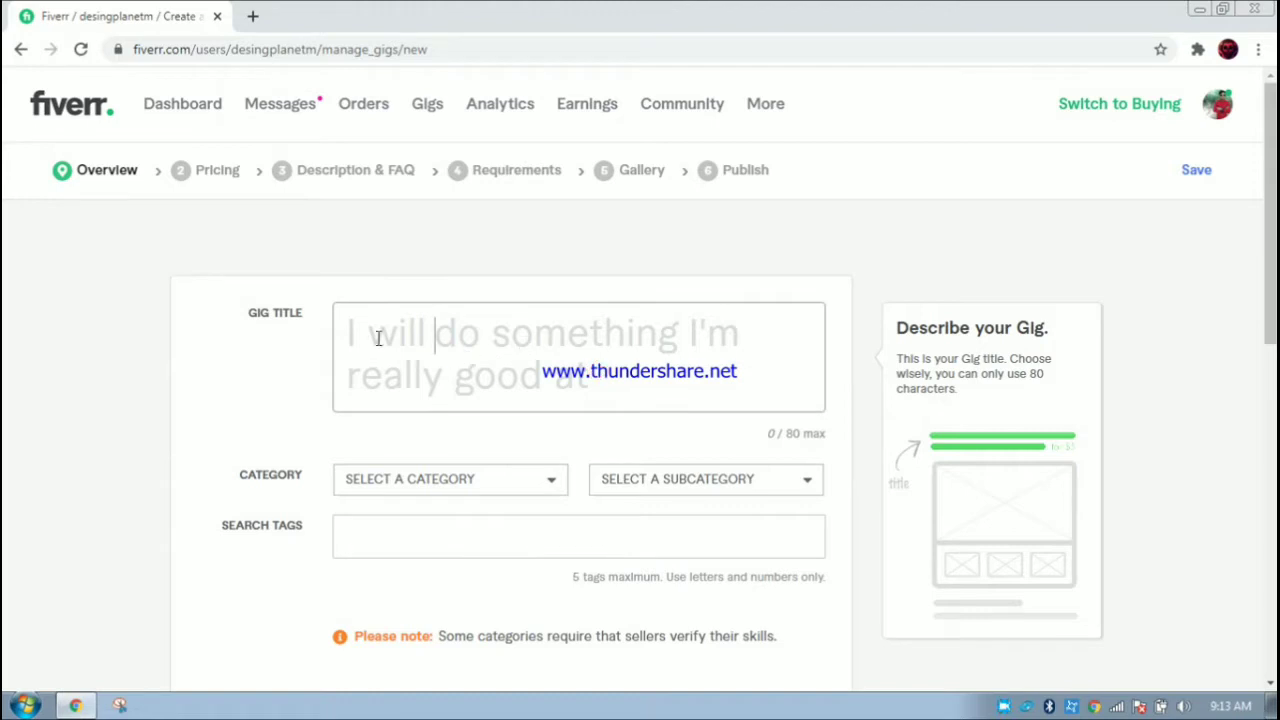
click(437, 344)
text(do)
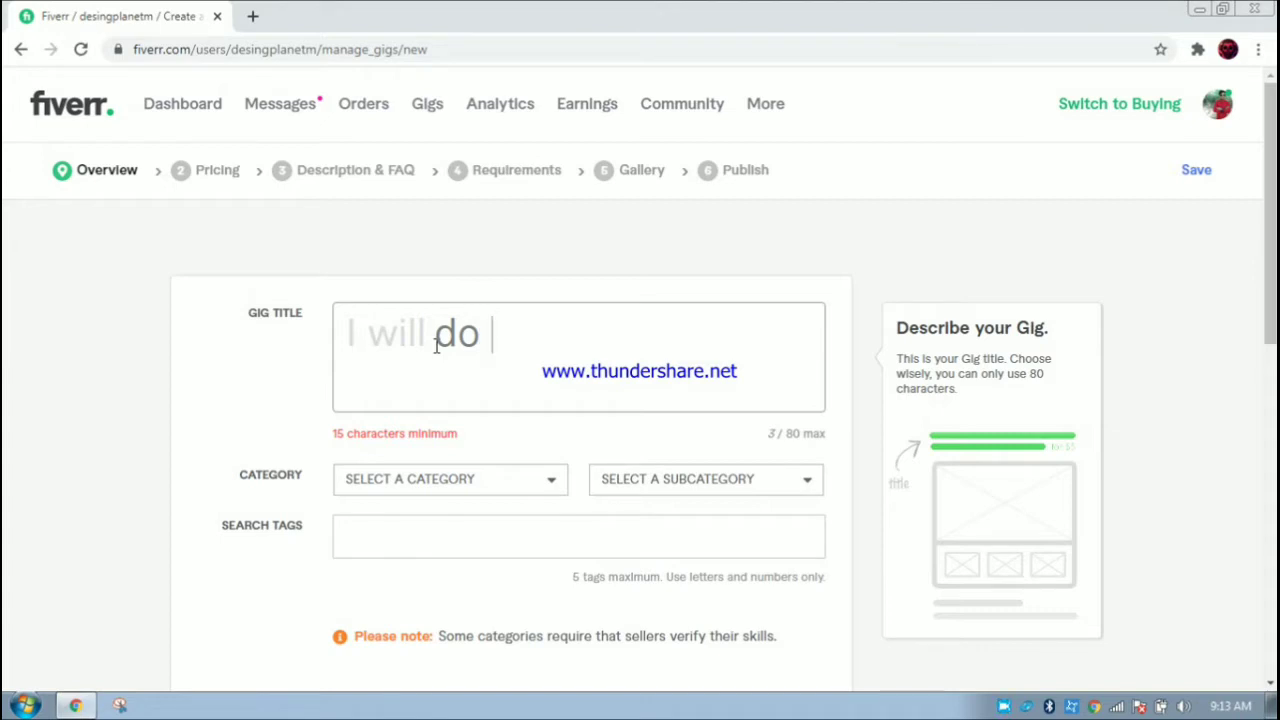
text( bu)
text(si)
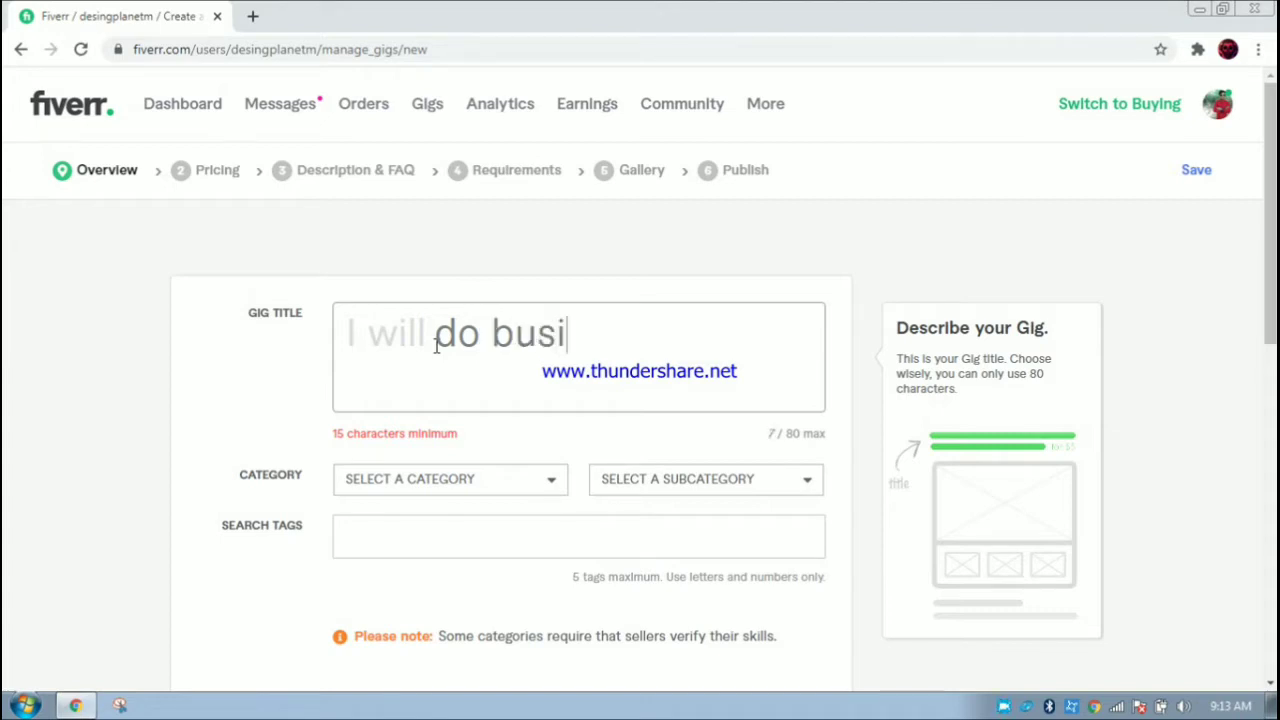
text(ness)
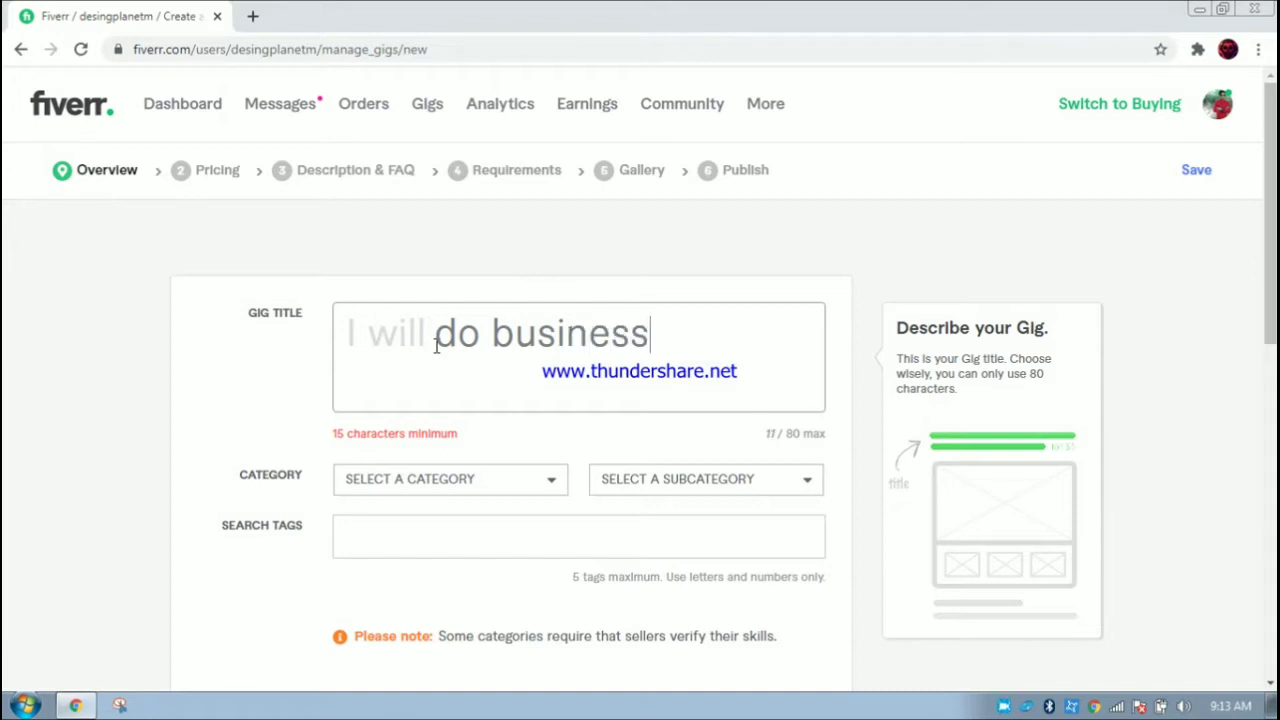
text( ca)
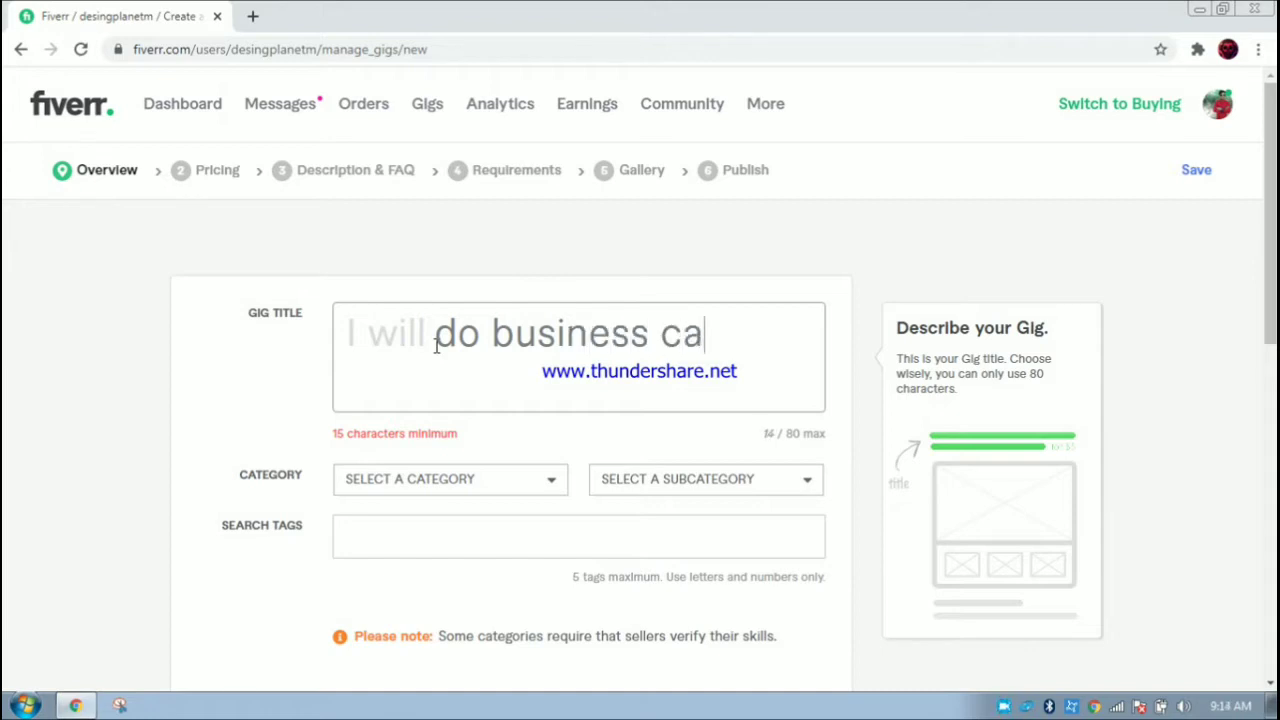
text(rds)
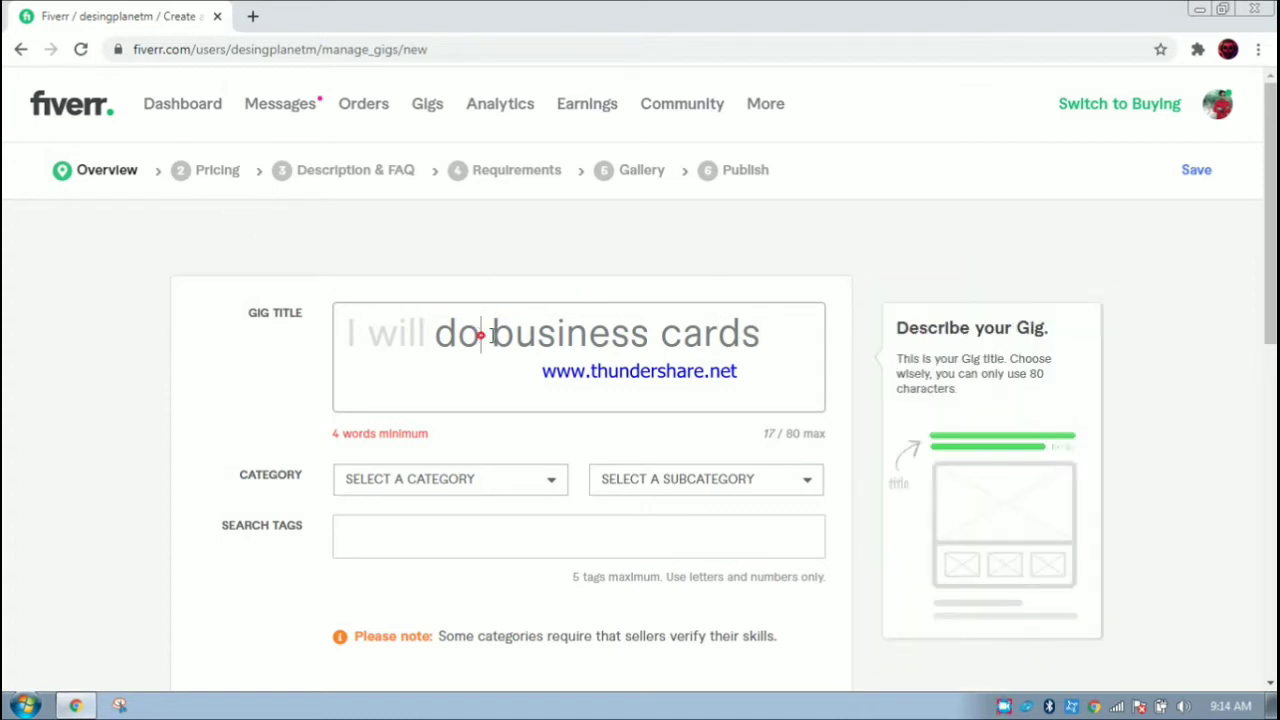
text(des)
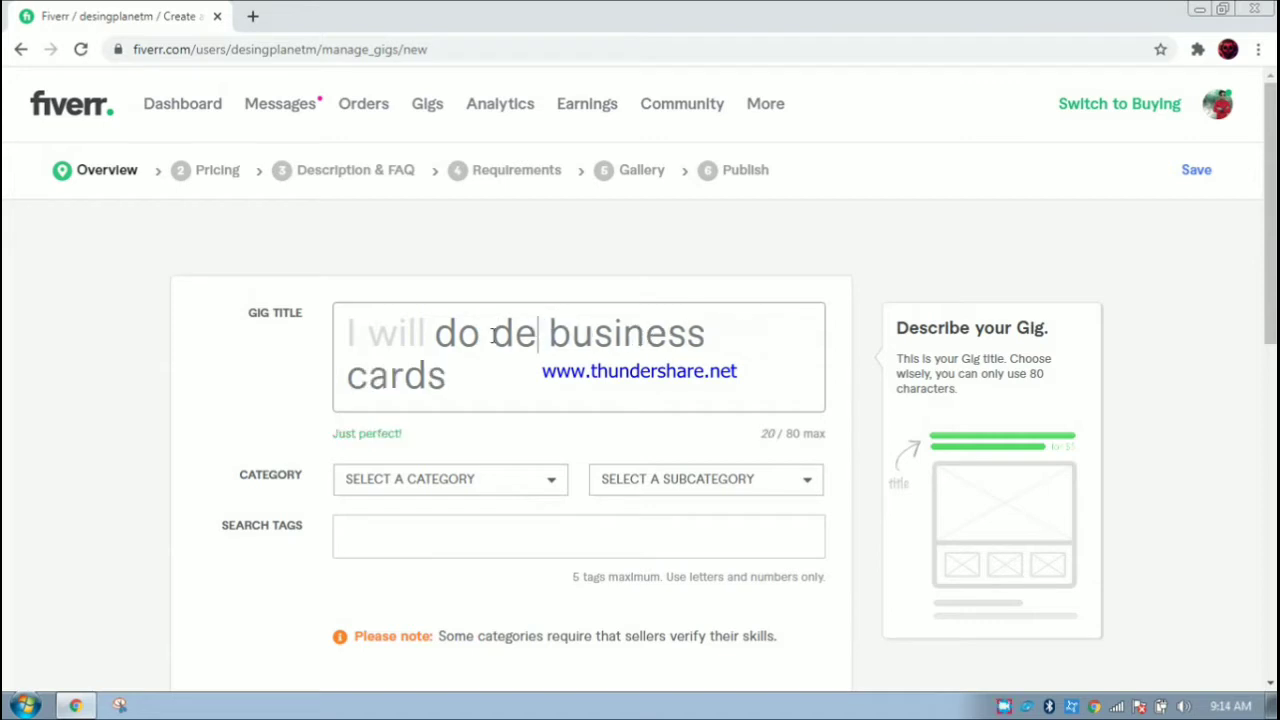
text(ign)
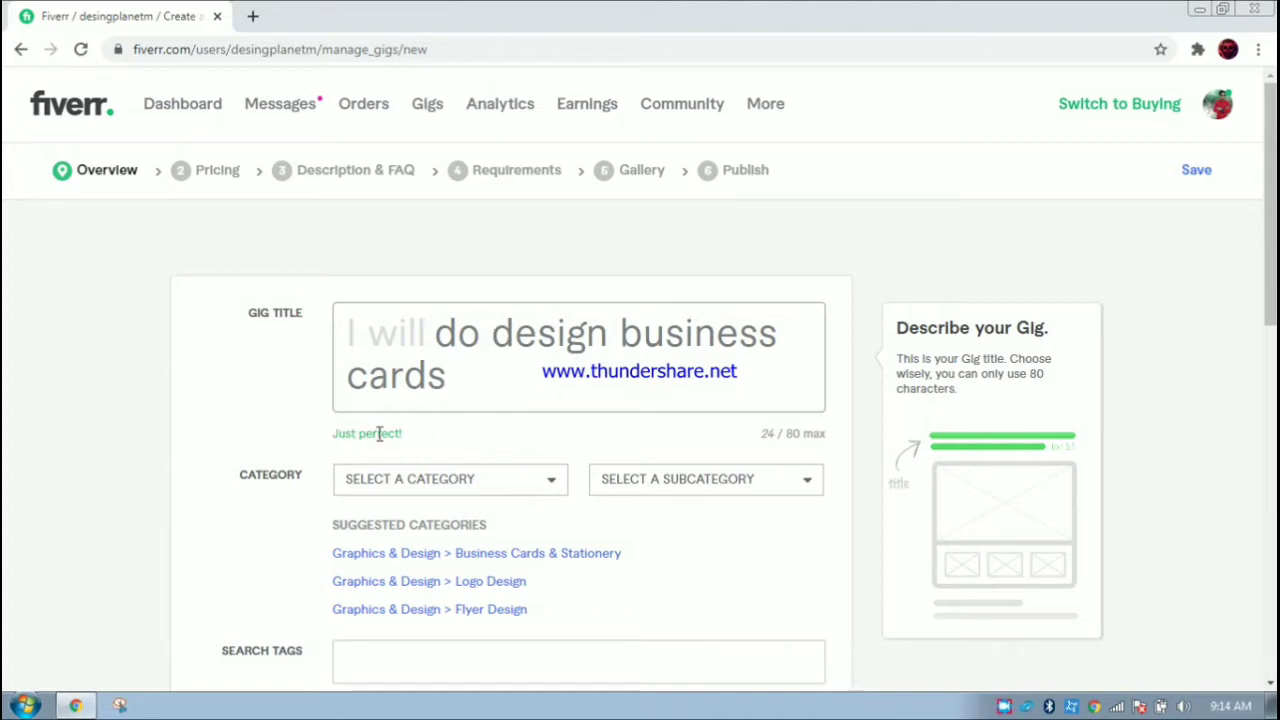
- Set the gig's category to Graphics & Design
scroll(689, 429, down, 1)
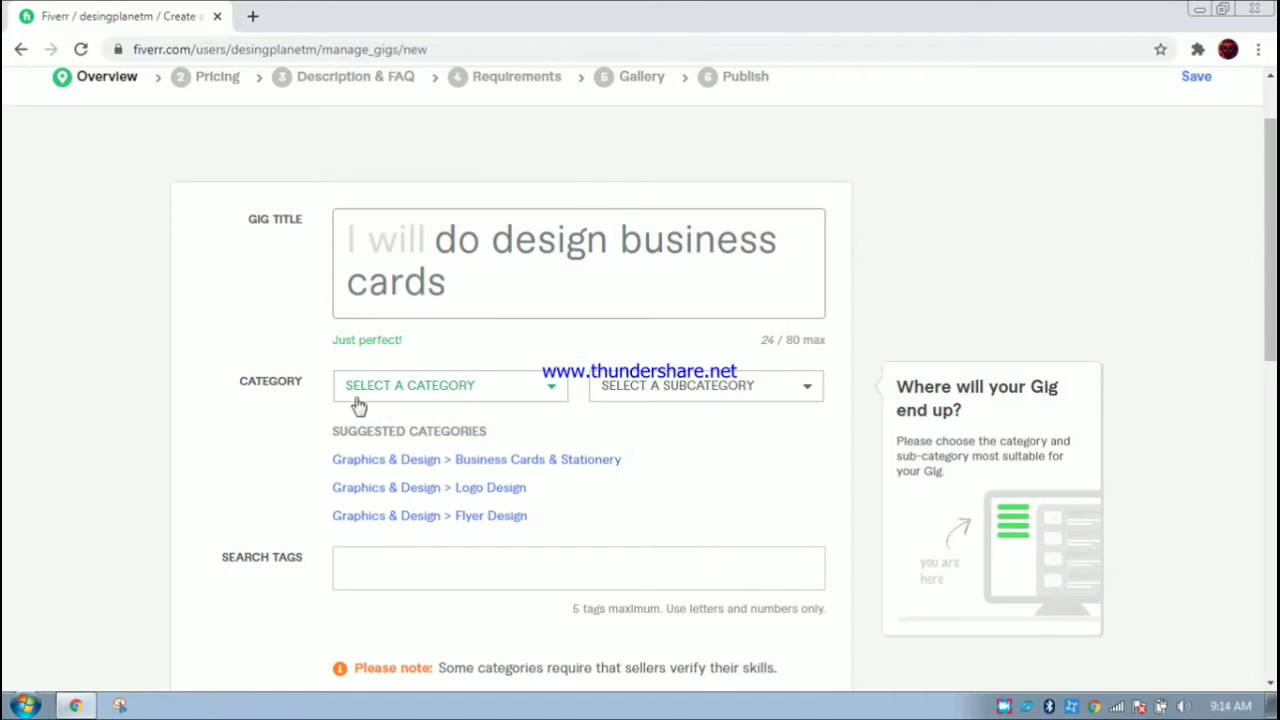
click(540, 395)
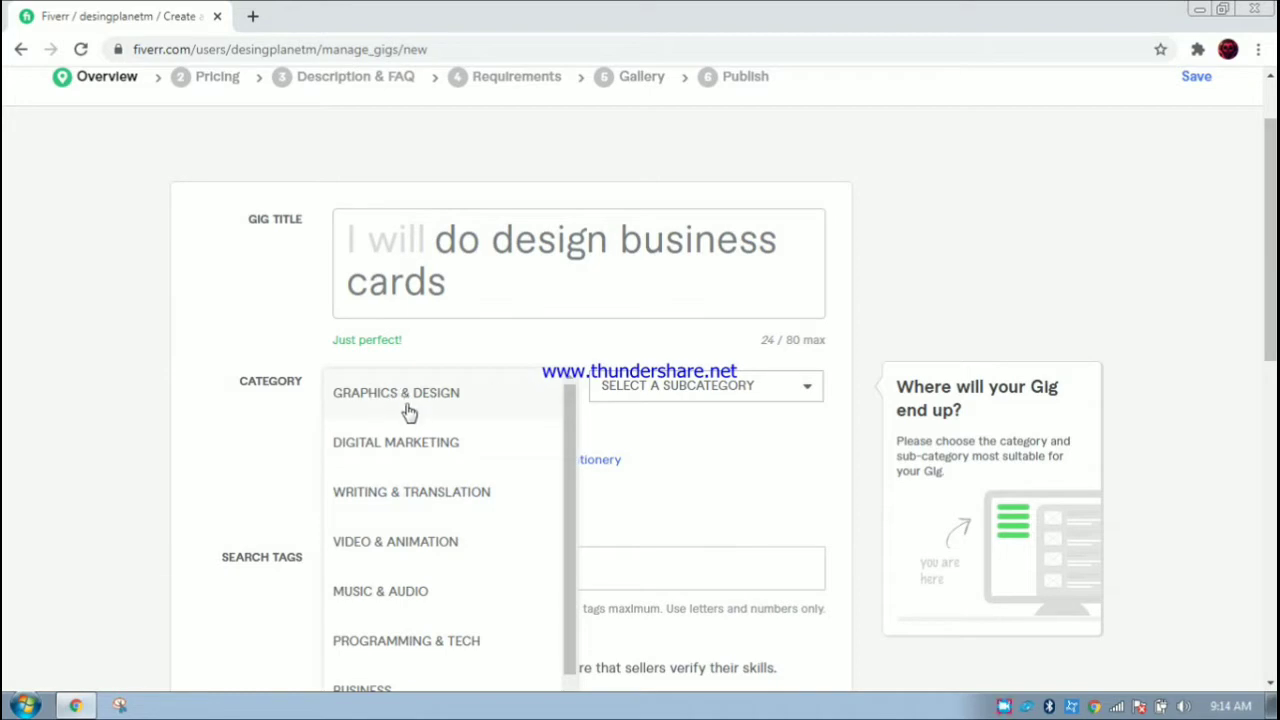
scroll(409, 412, down, 2)
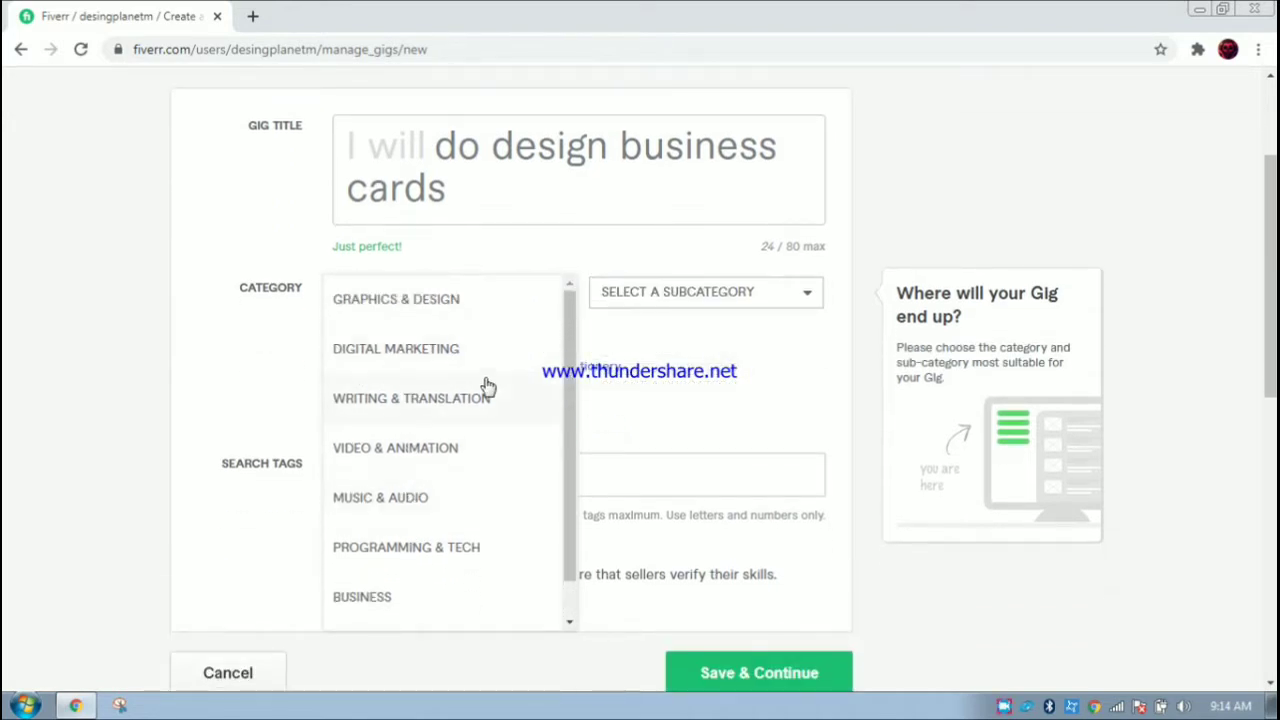
scroll(394, 423, up, 2)
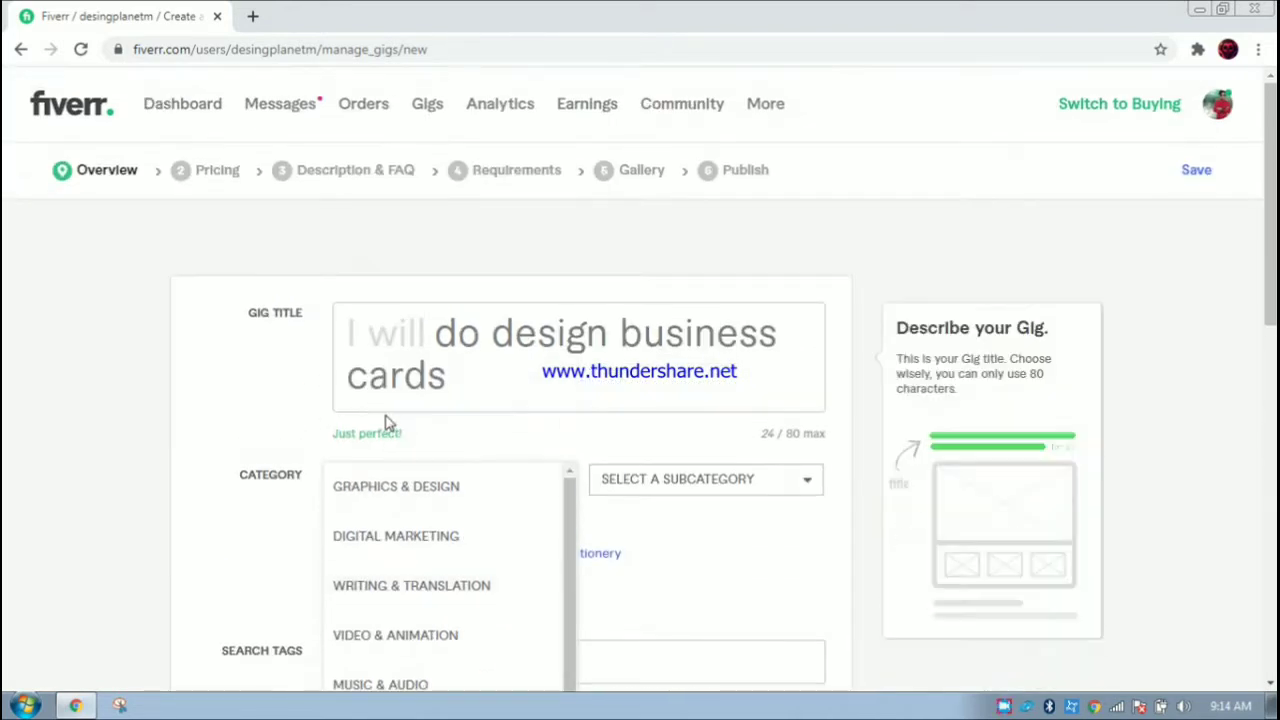
click(378, 488)
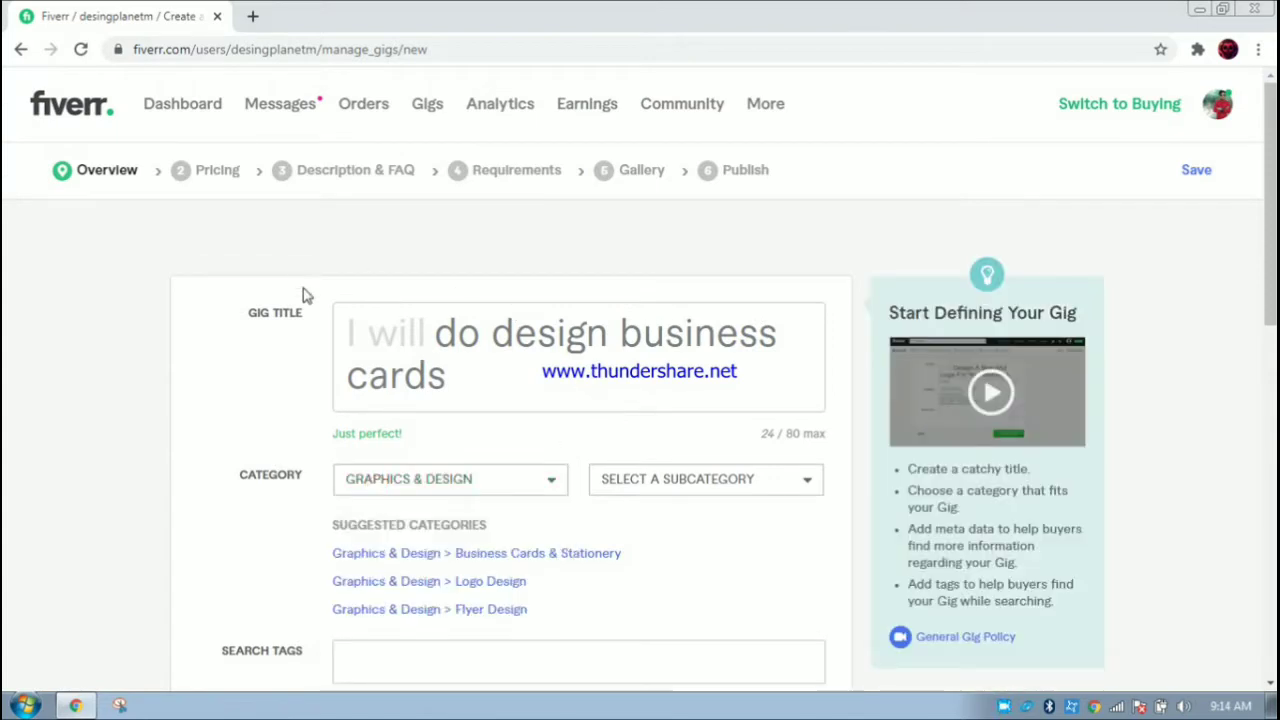
- Set the subcategory to Business Cards & Stationery and the main type in the gig metadata to Business Cards
scroll(629, 343, down, 1)
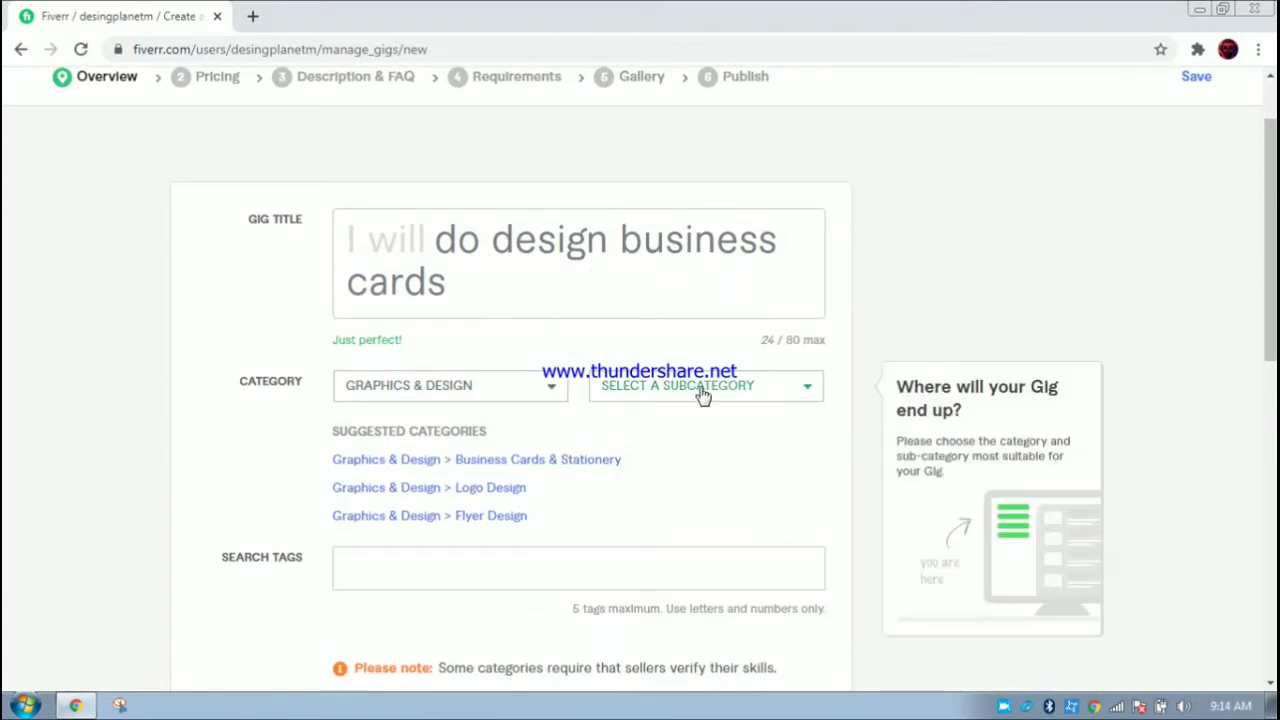
click(703, 395)
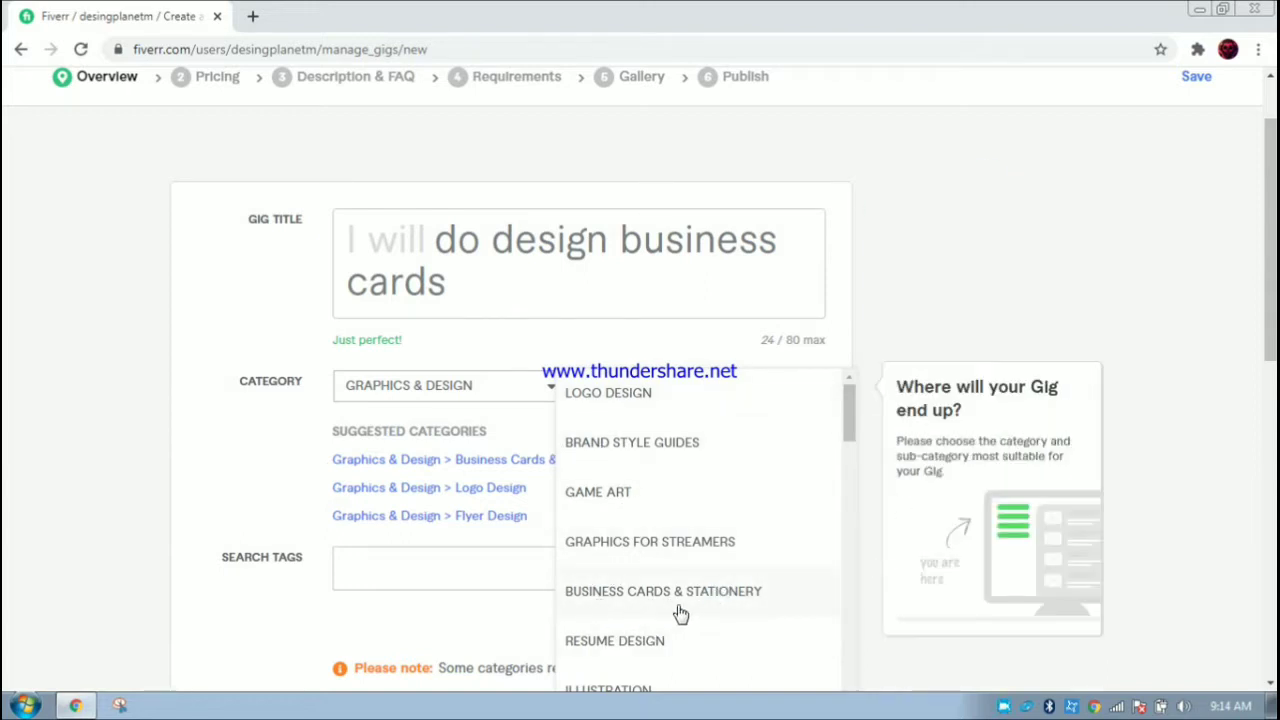
click(626, 591)
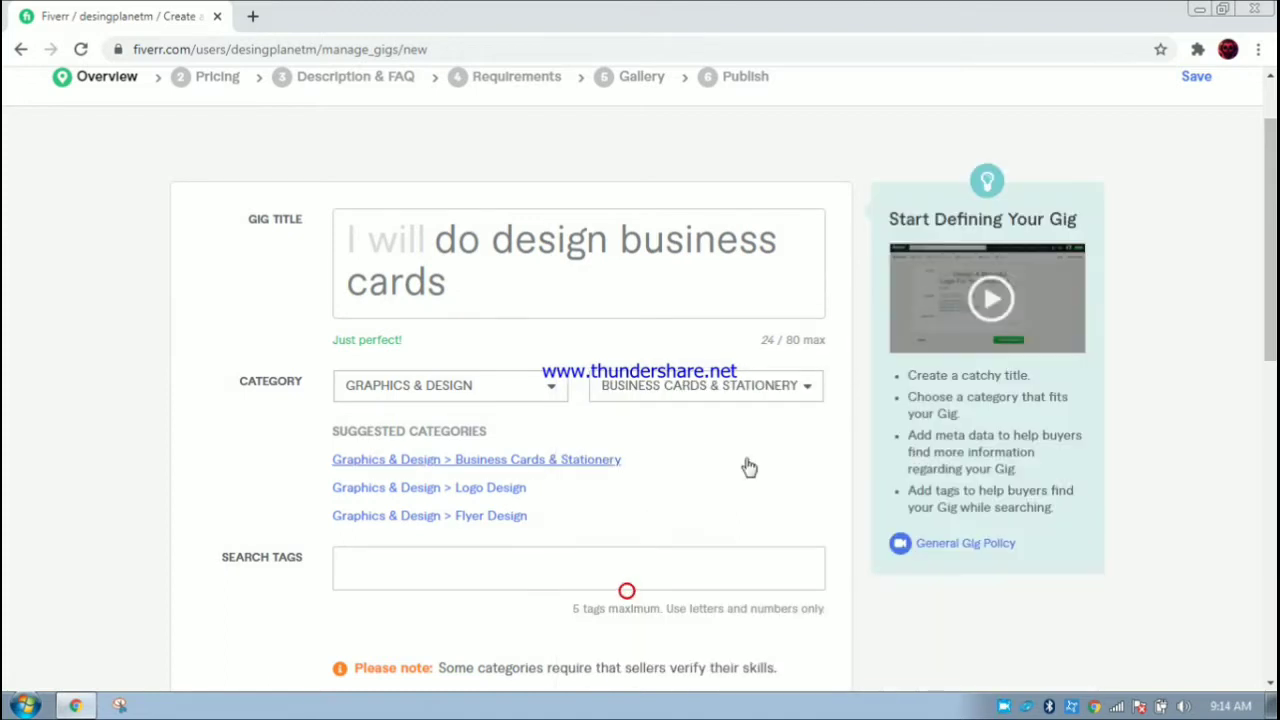
scroll(760, 460, down, 2)
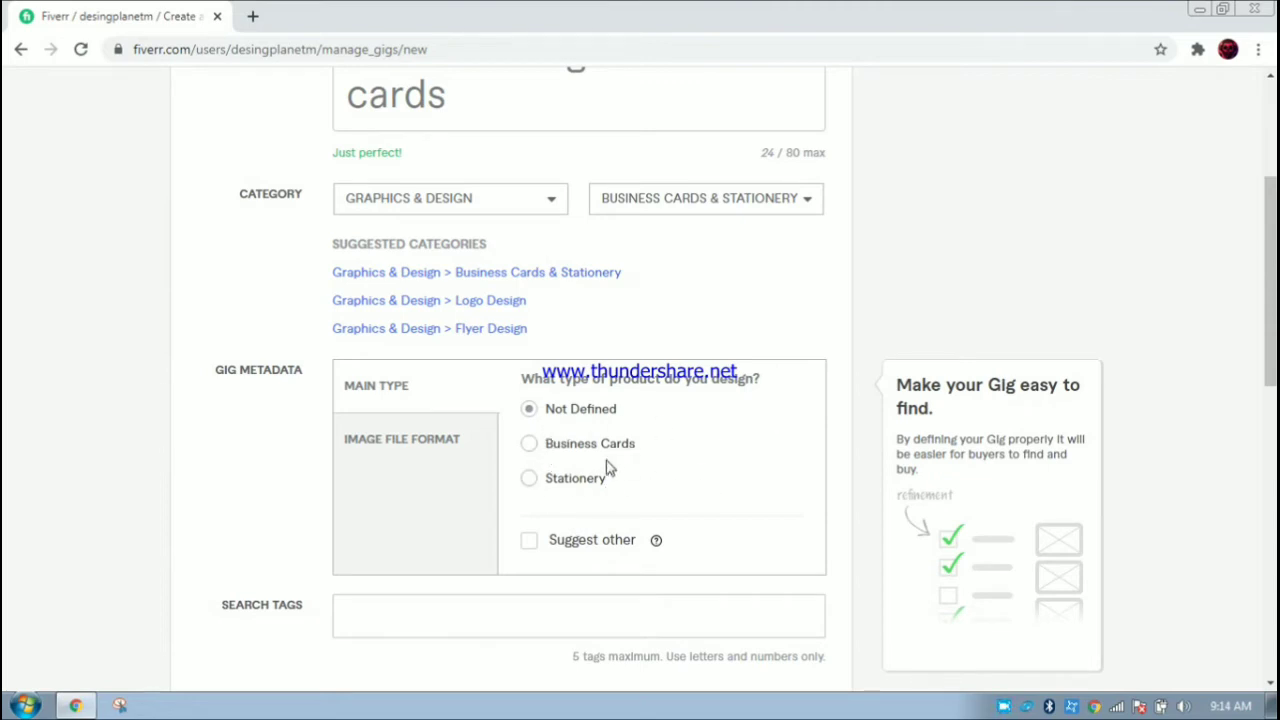
click(529, 445)
- Add "businesscard" as the gig's first search tag
scroll(658, 450, down, 3)
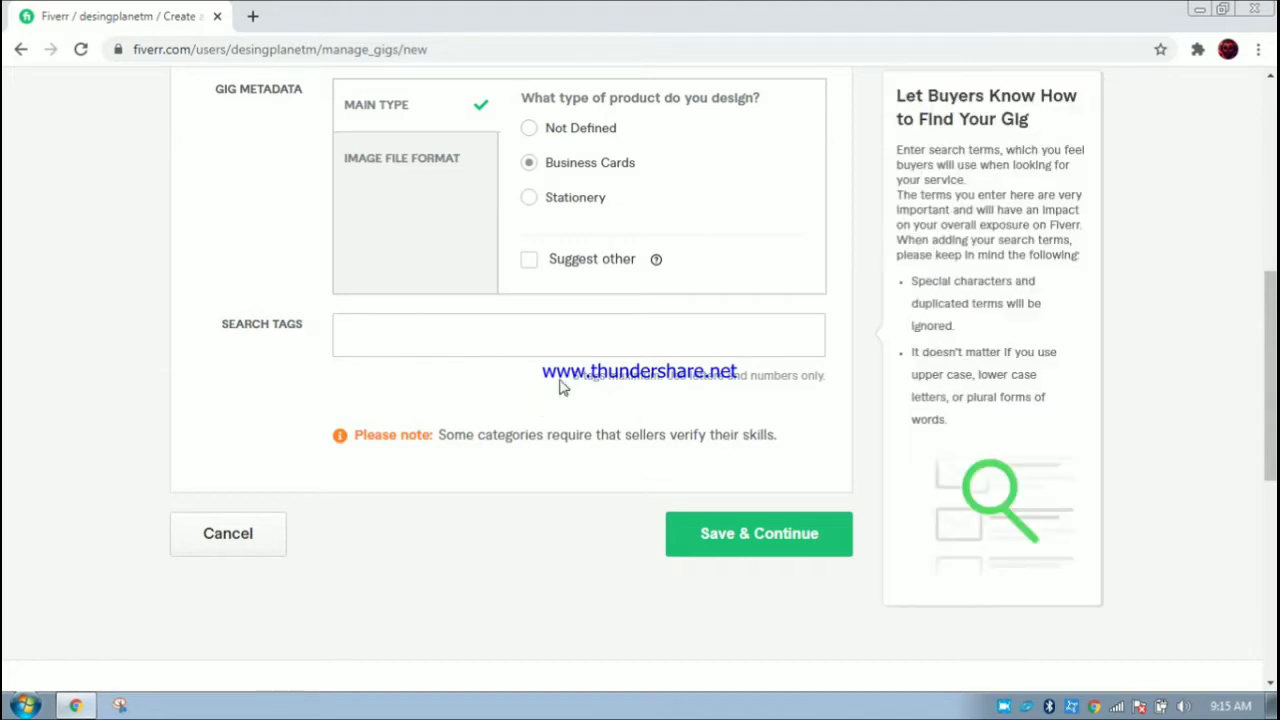
click(374, 331)
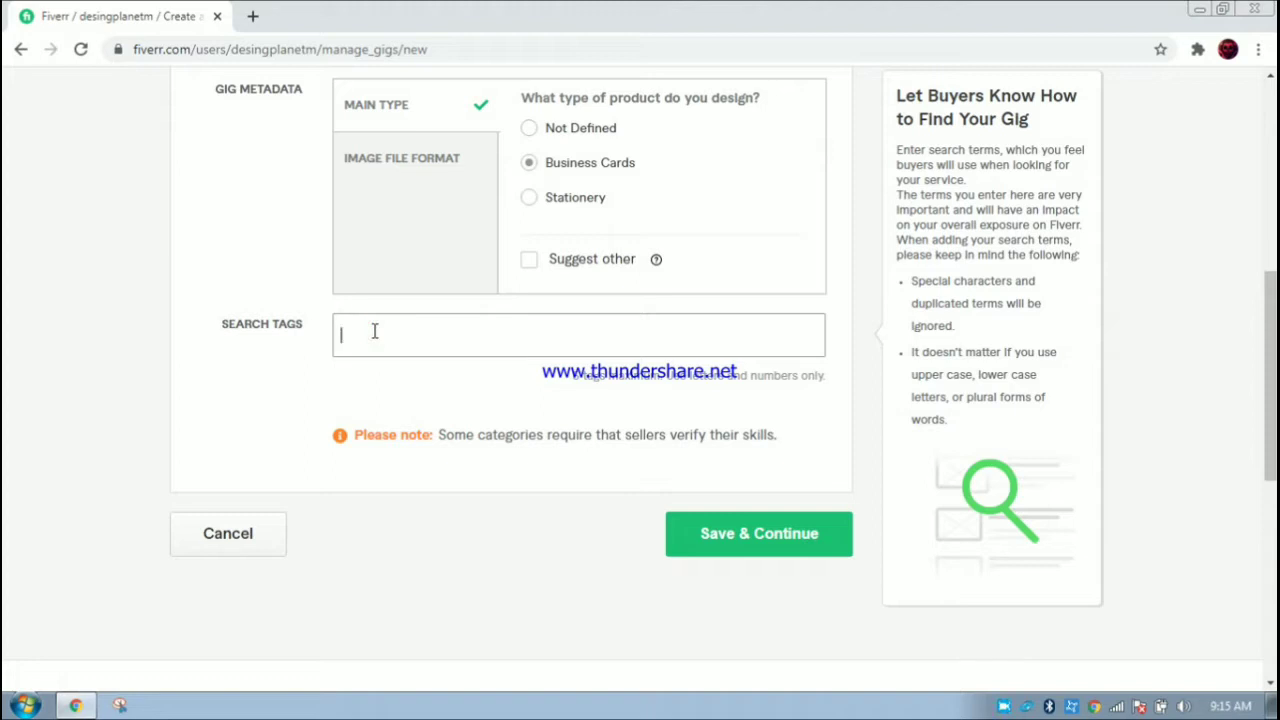
text(bu)
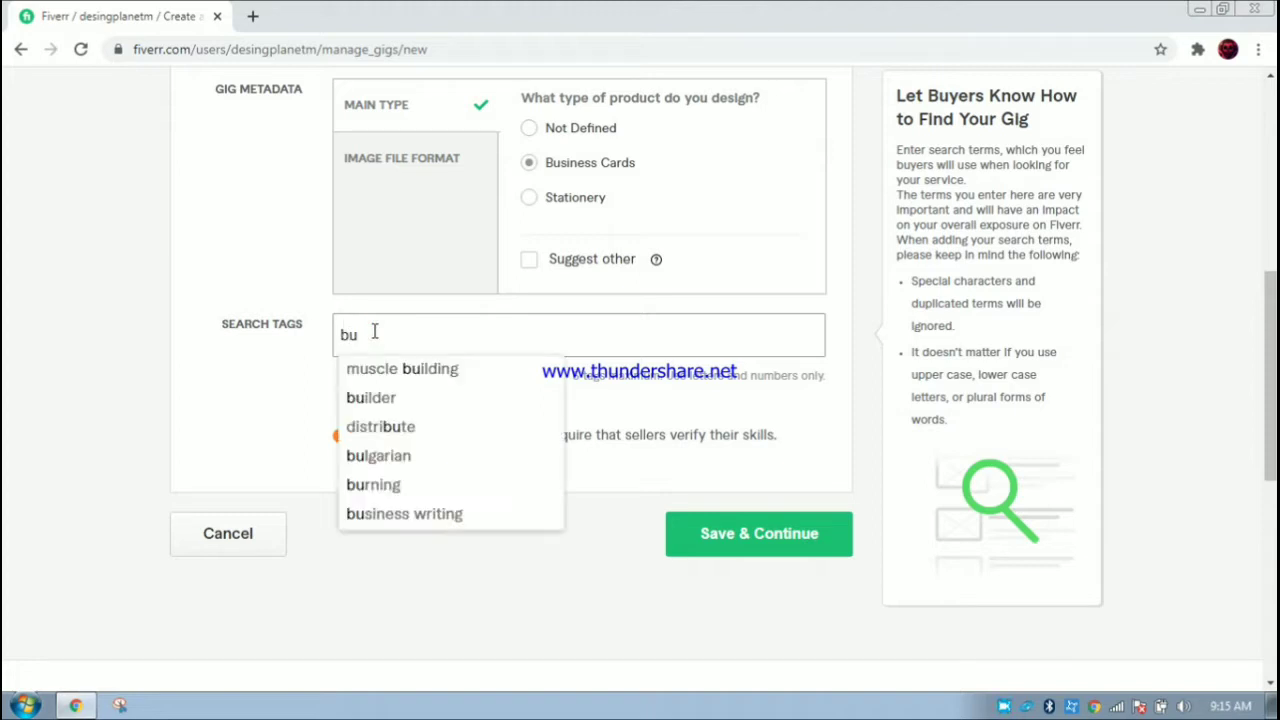
text(sine)
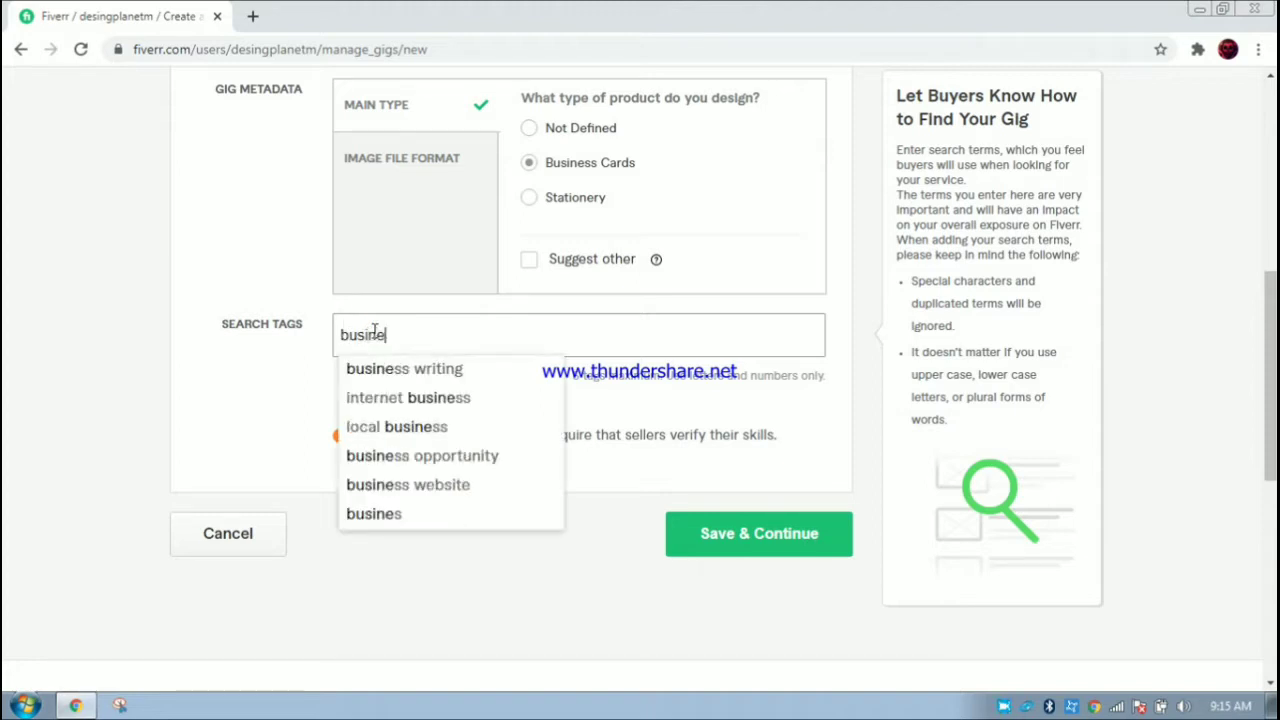
text(ssca)
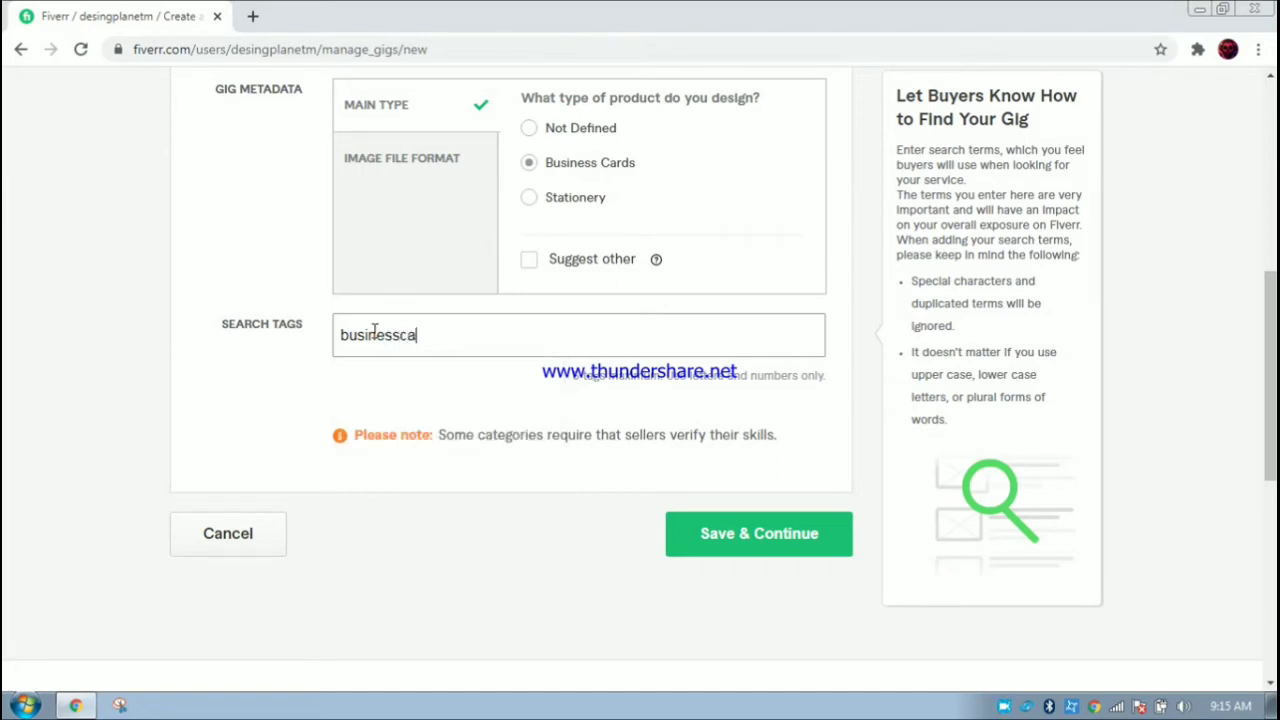
text(rd)
key(Return)
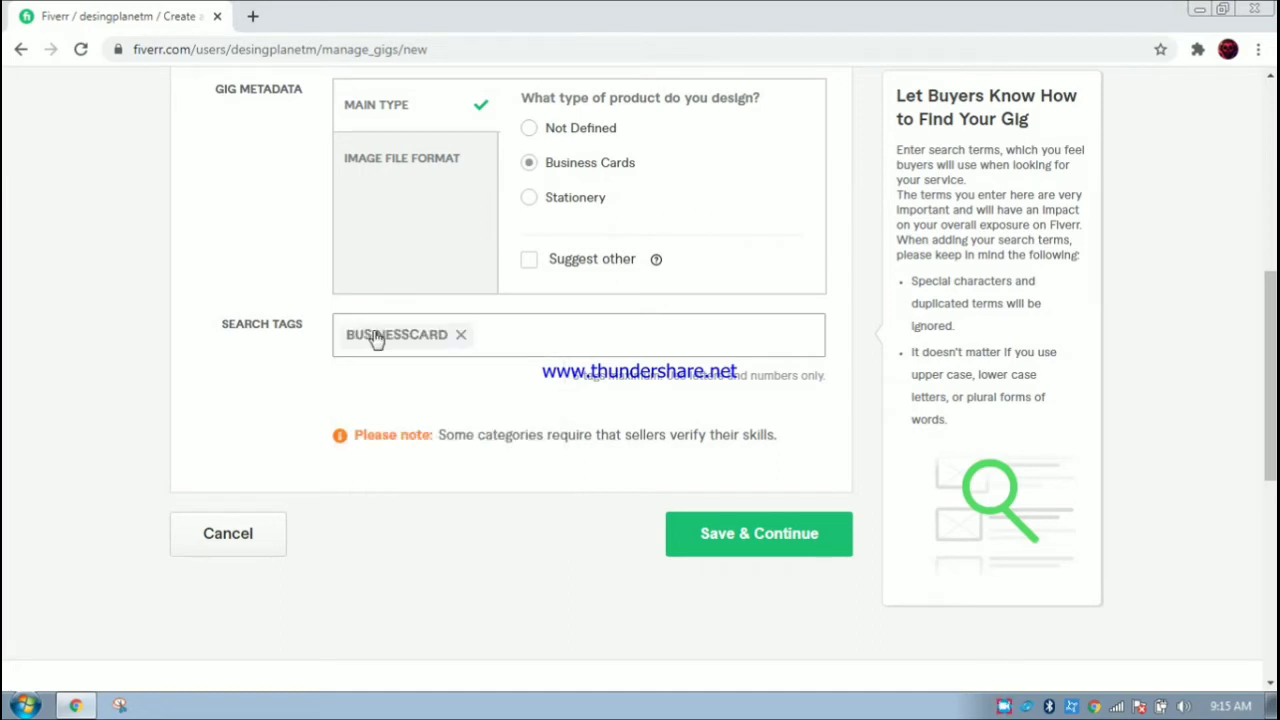
- Add "design" and "photoshoop" to the gig's search tags
text(desig)
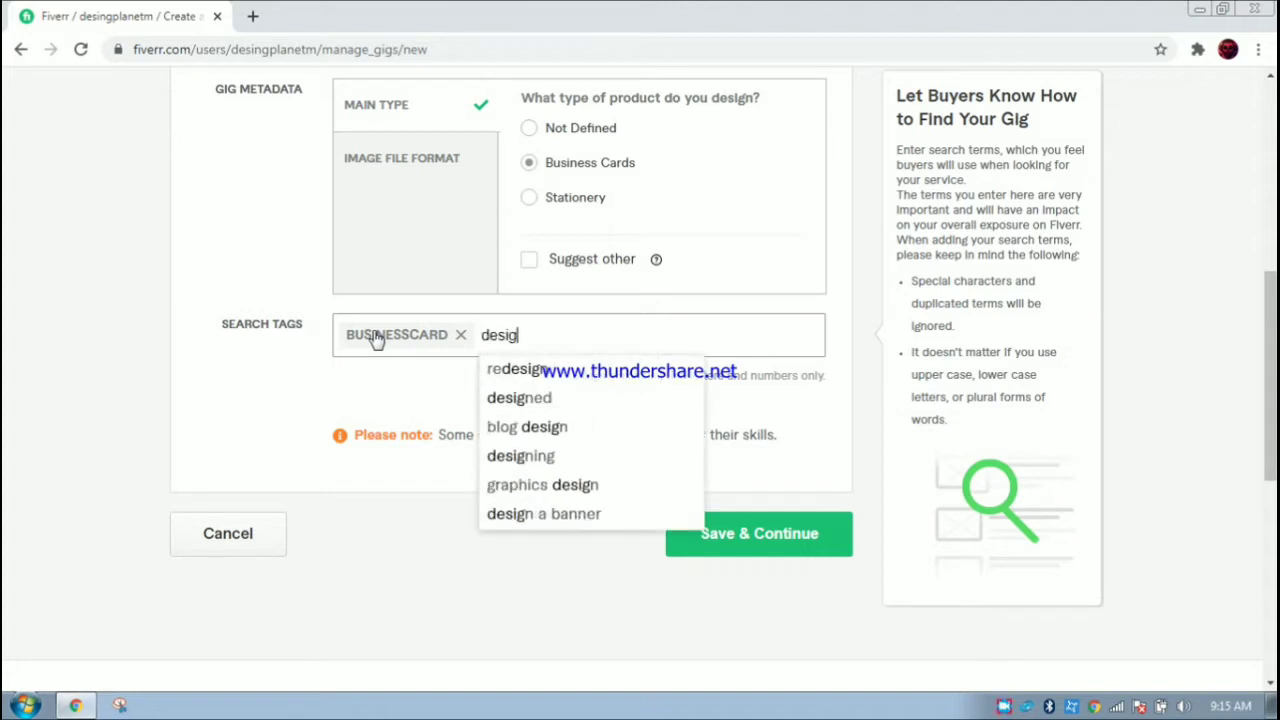
text(n)
key(Return)
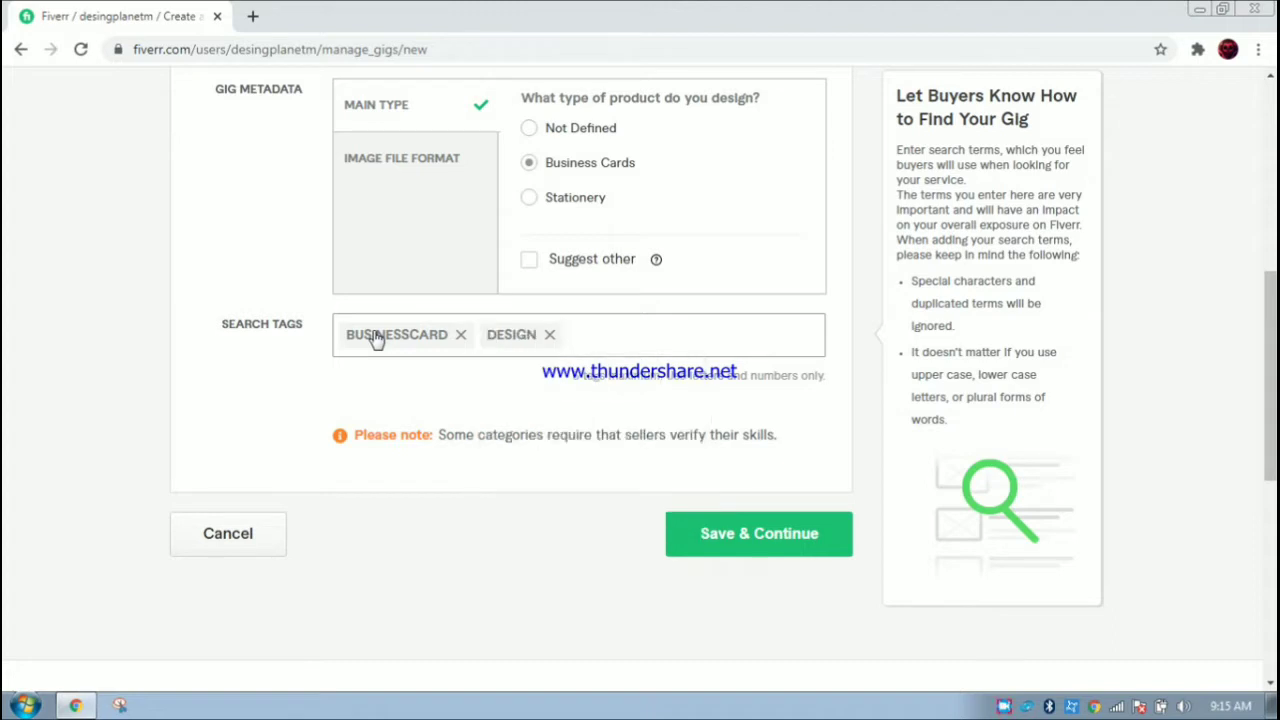
text(photos)
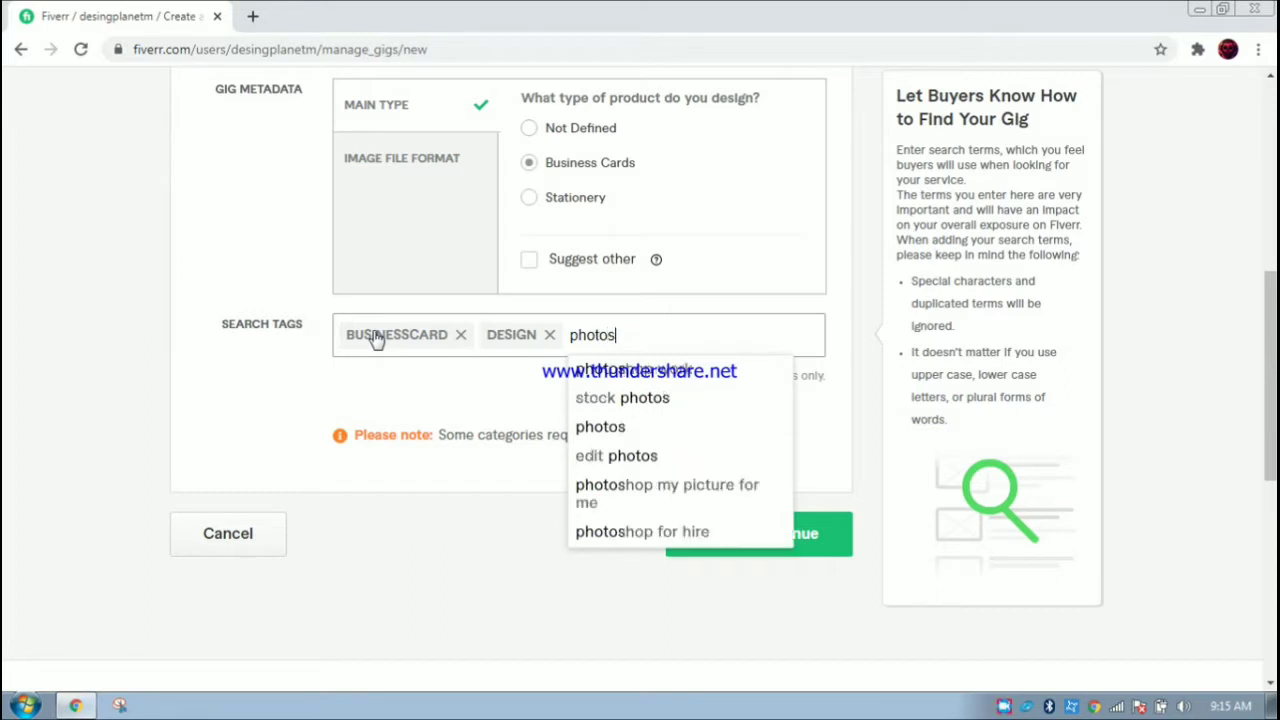
text(hoop)
key(Return)
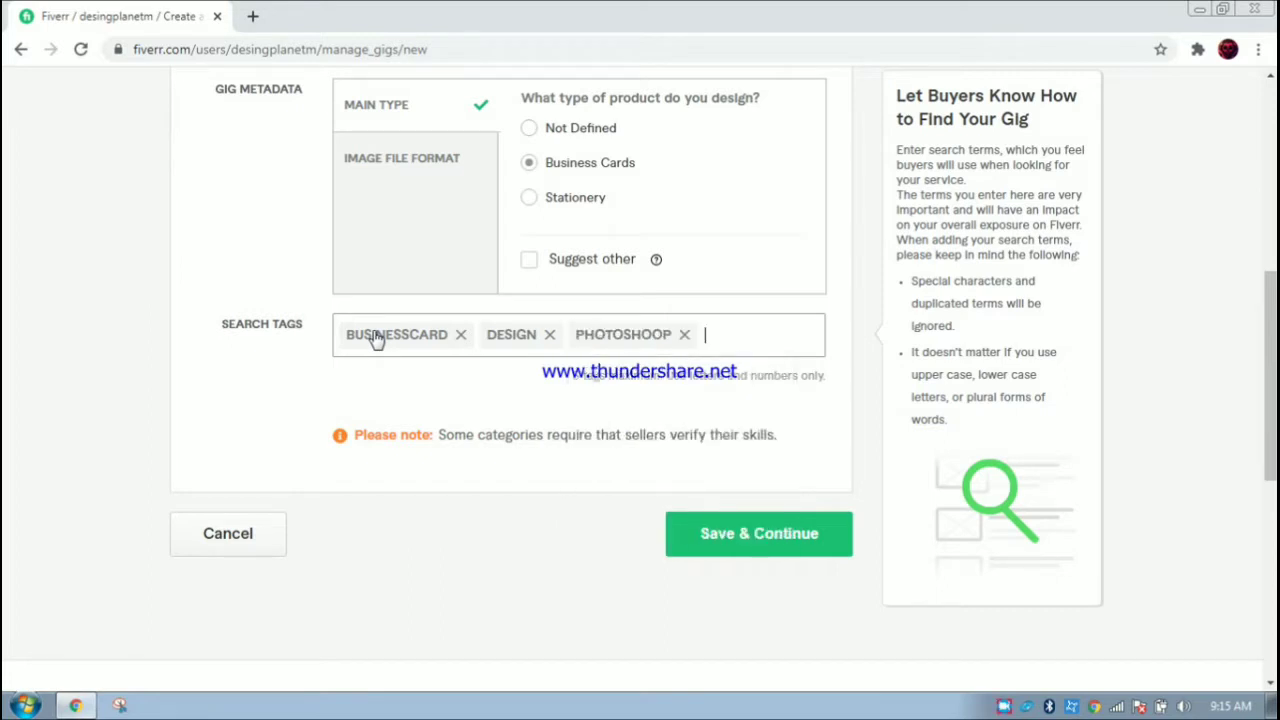
- Add "graphicdesign" and "stationary" as the remaining search tags of the gig
text(gra)
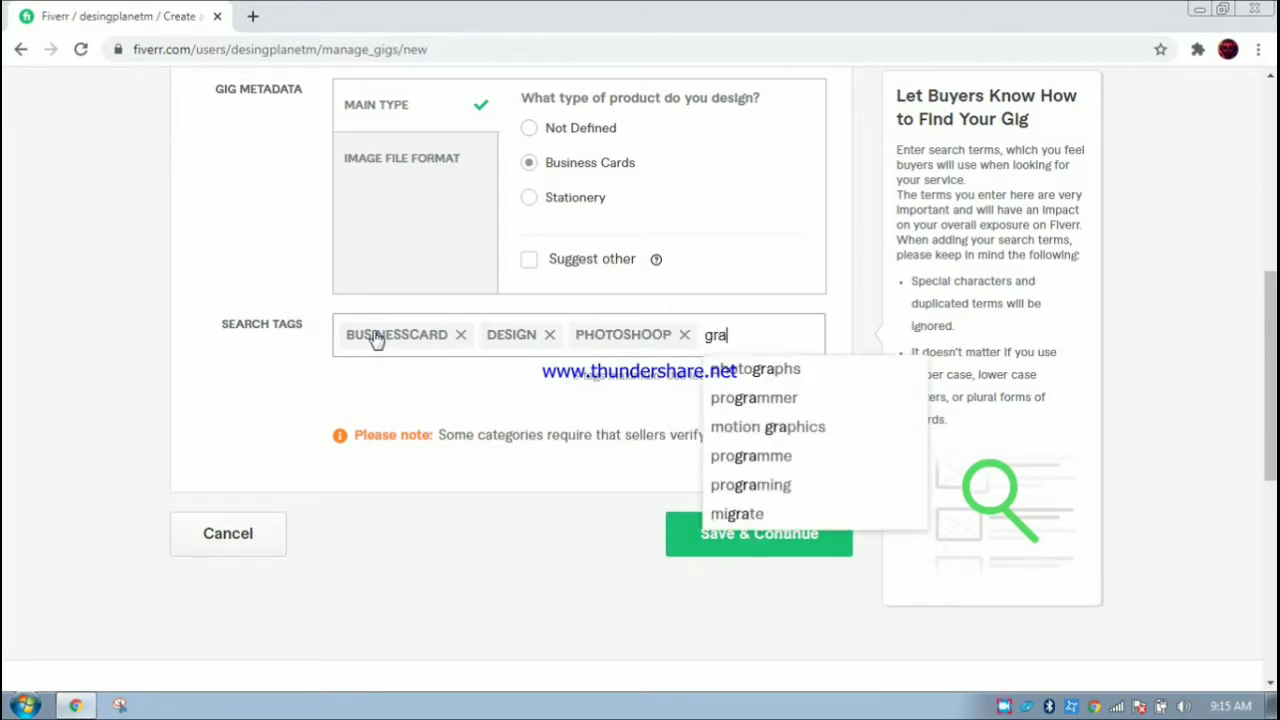
text(phicde)
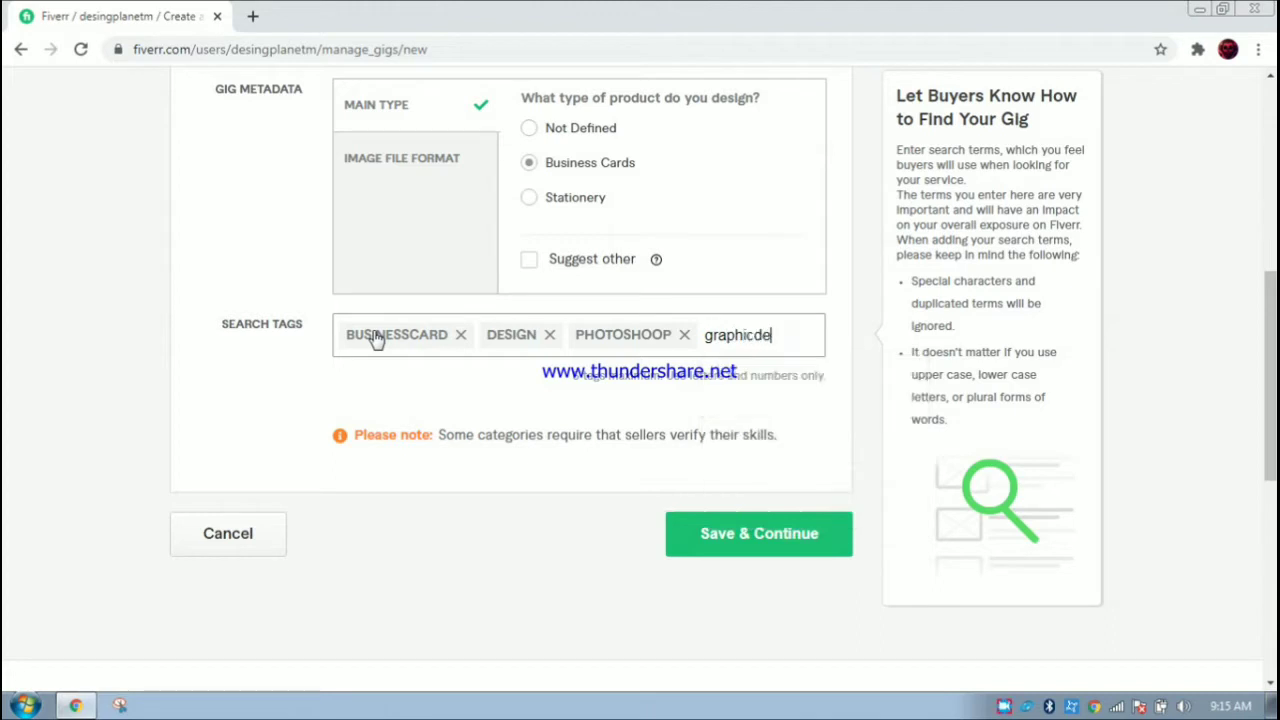
text(sign)
key(Return)
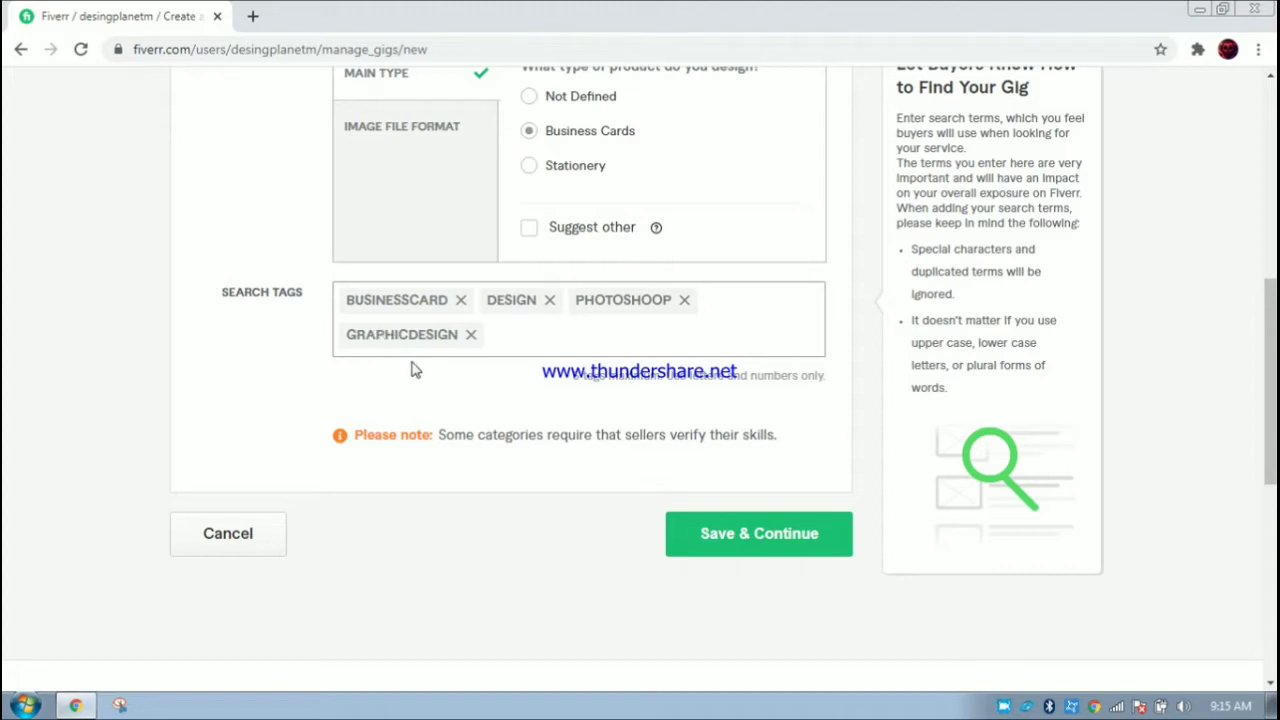
text(ta)
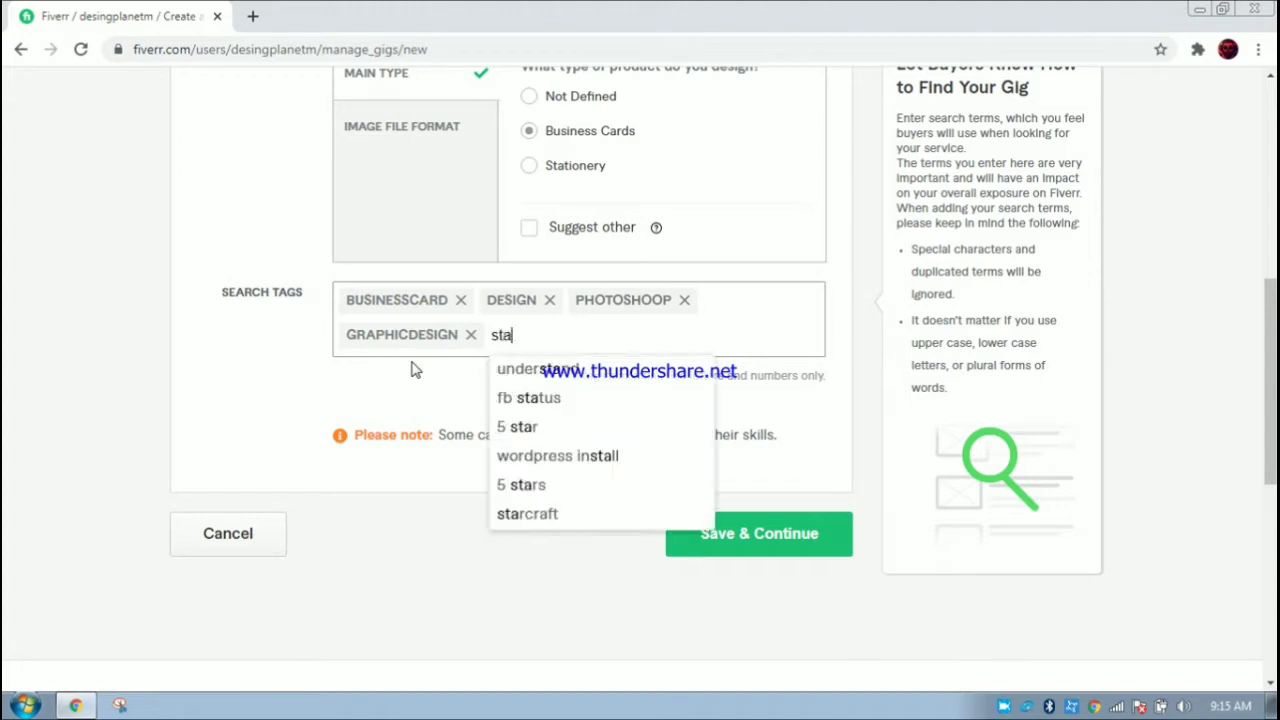
text(tionary)
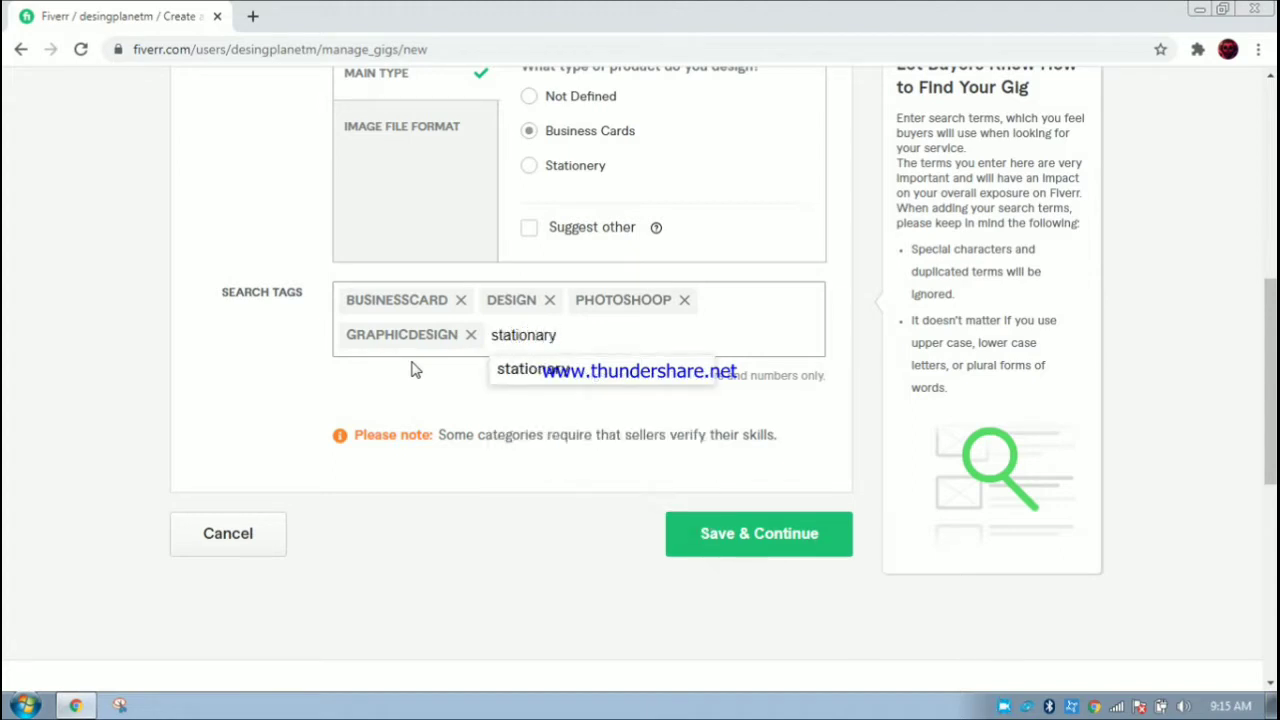
key(Return)
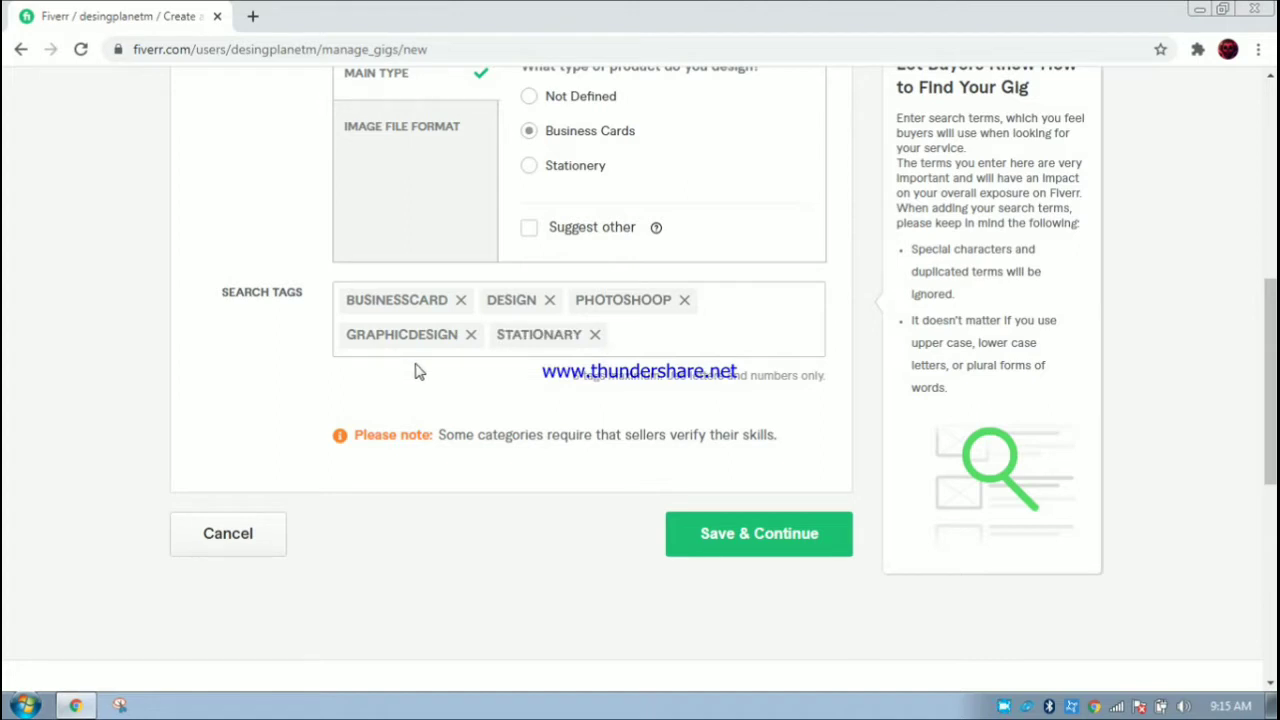
- Check the completed overview form, save it and continue to the gig's pricing page
scroll(600, 380, up, 2)
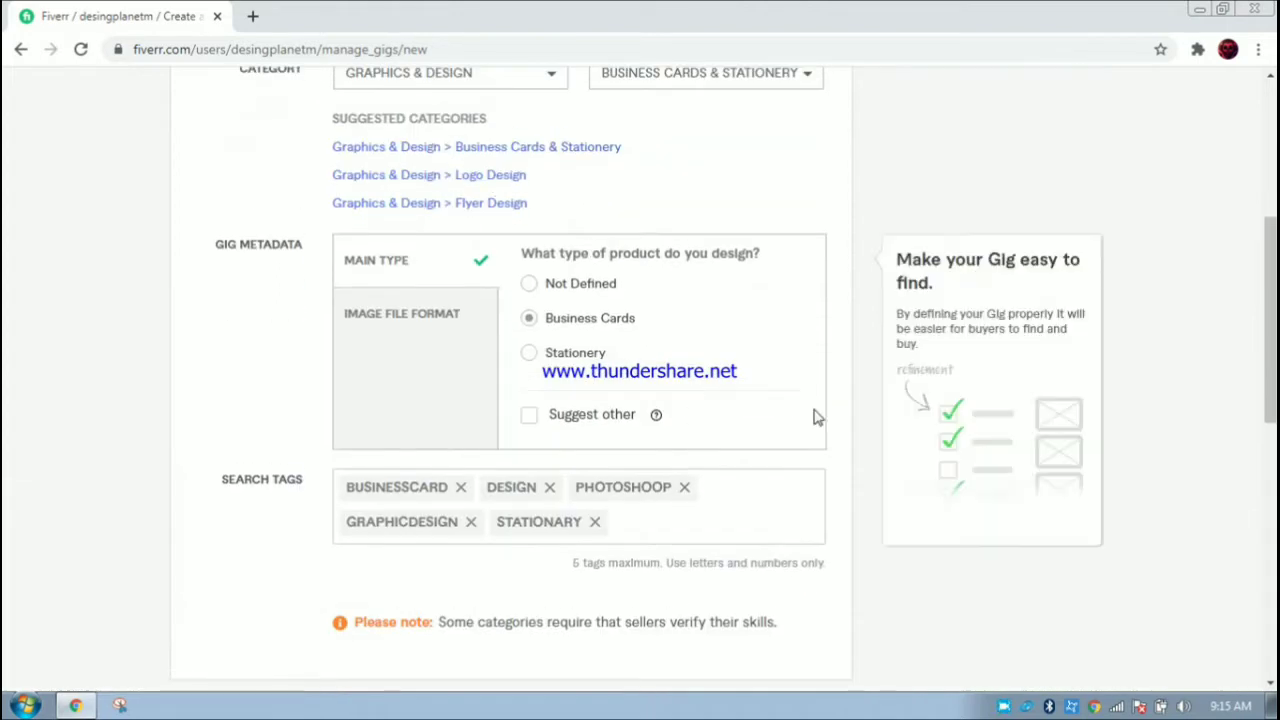
scroll(815, 418, down, 2)
click(762, 546)
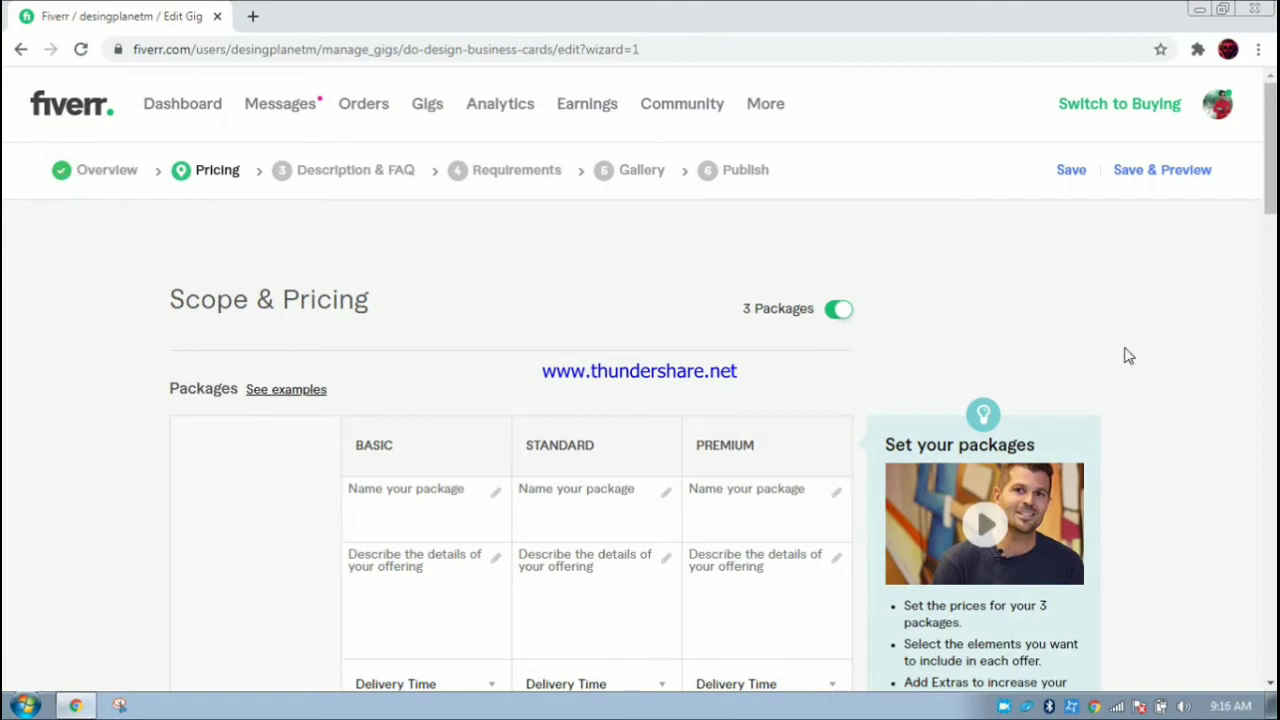
- Name the Basic package "BASIC" by copying its column heading into the package name
scroll(94, 191, down, 1)
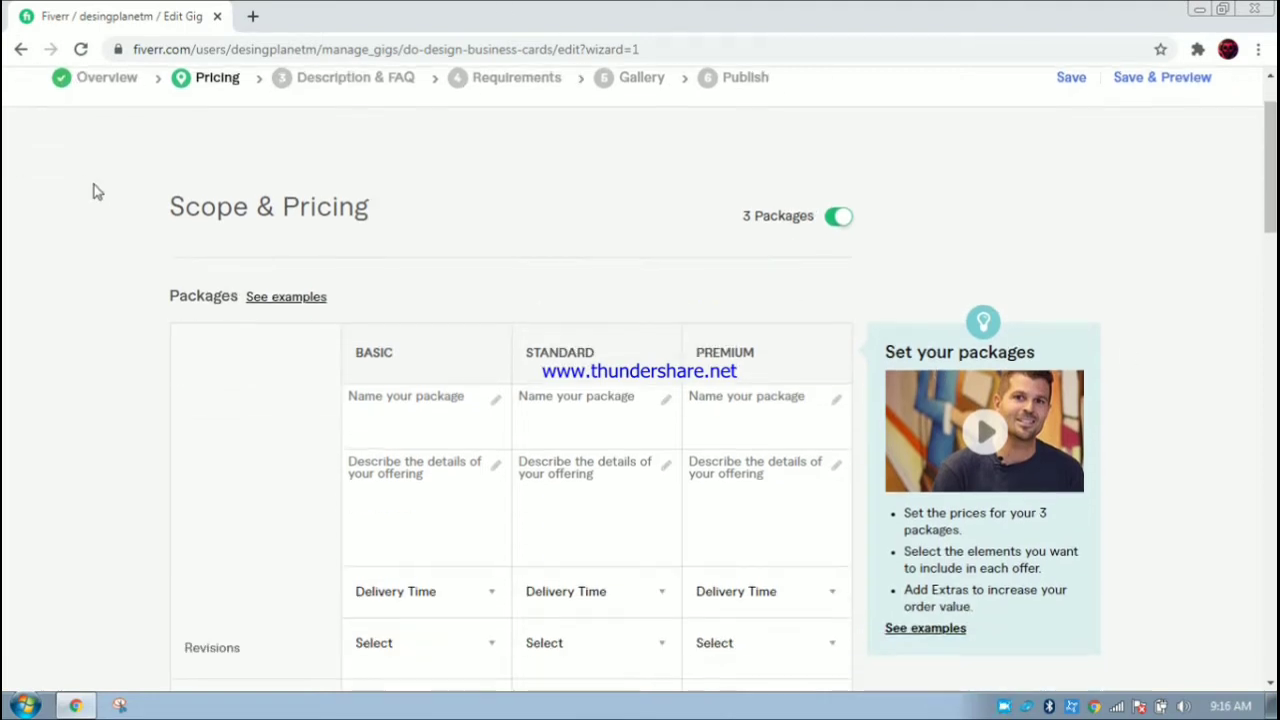
scroll(220, 183, up, 1)
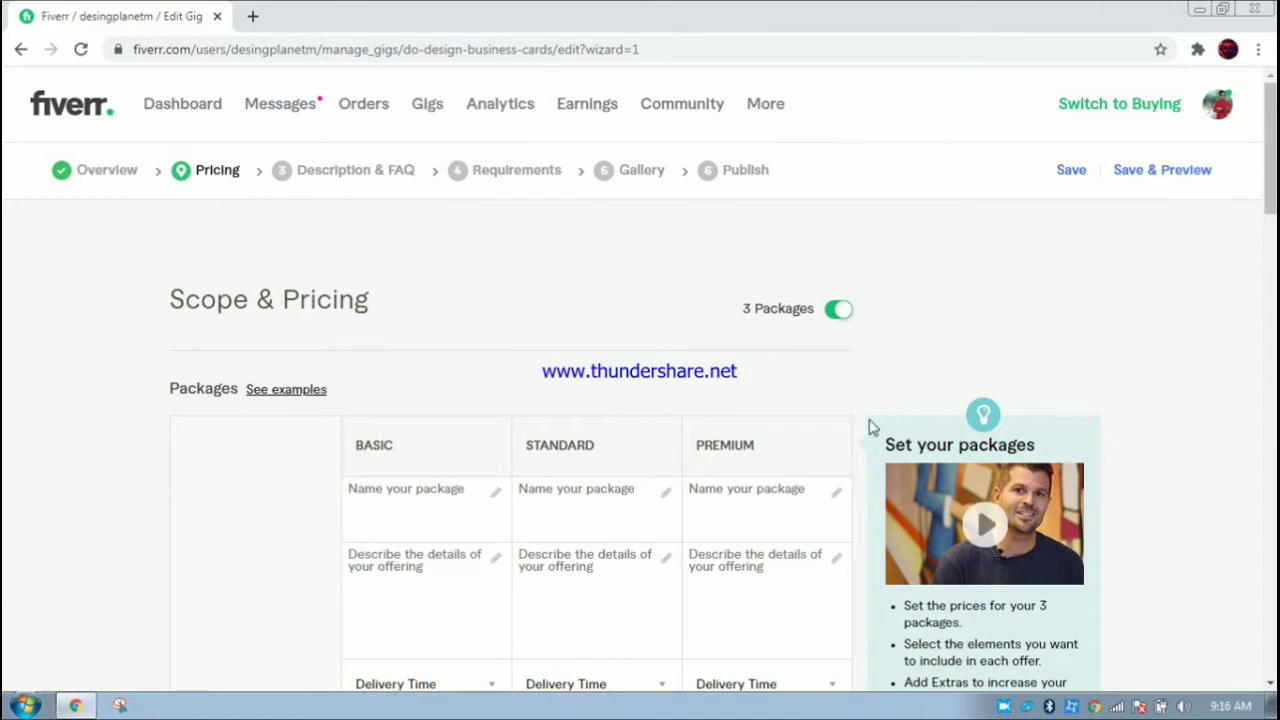
scroll(1168, 451, down, 4)
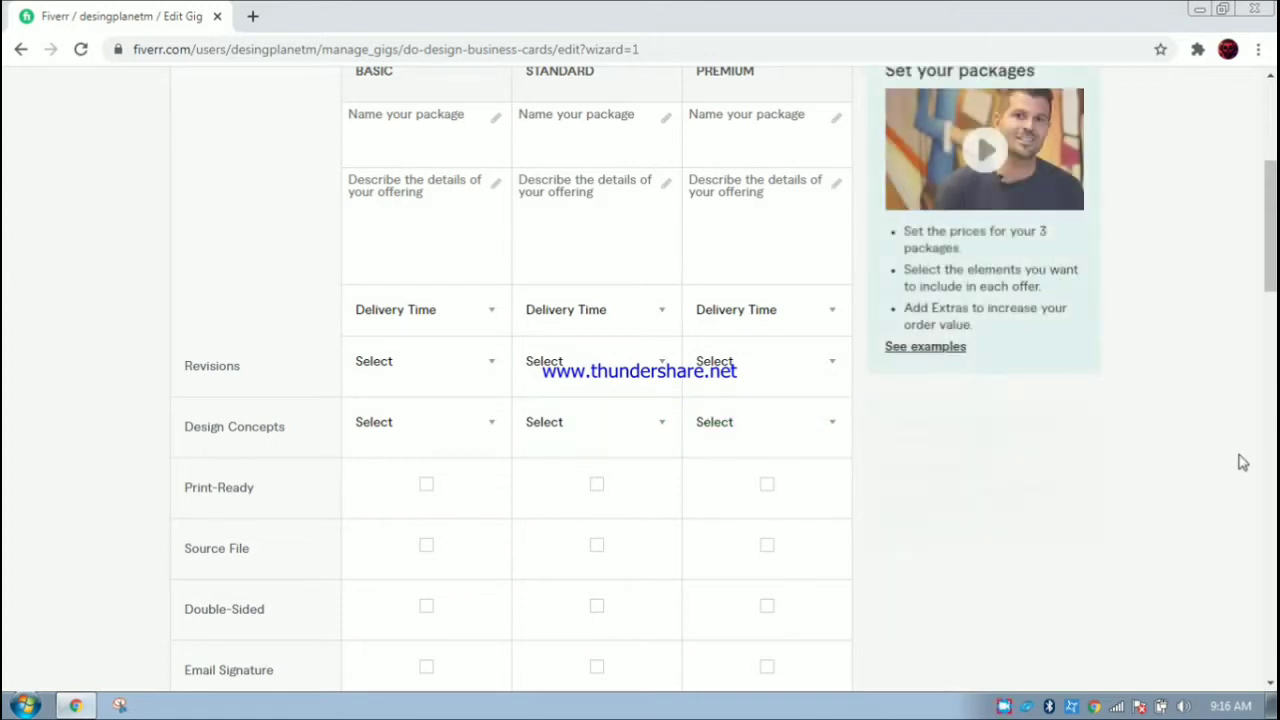
scroll(171, 249, up, 2)
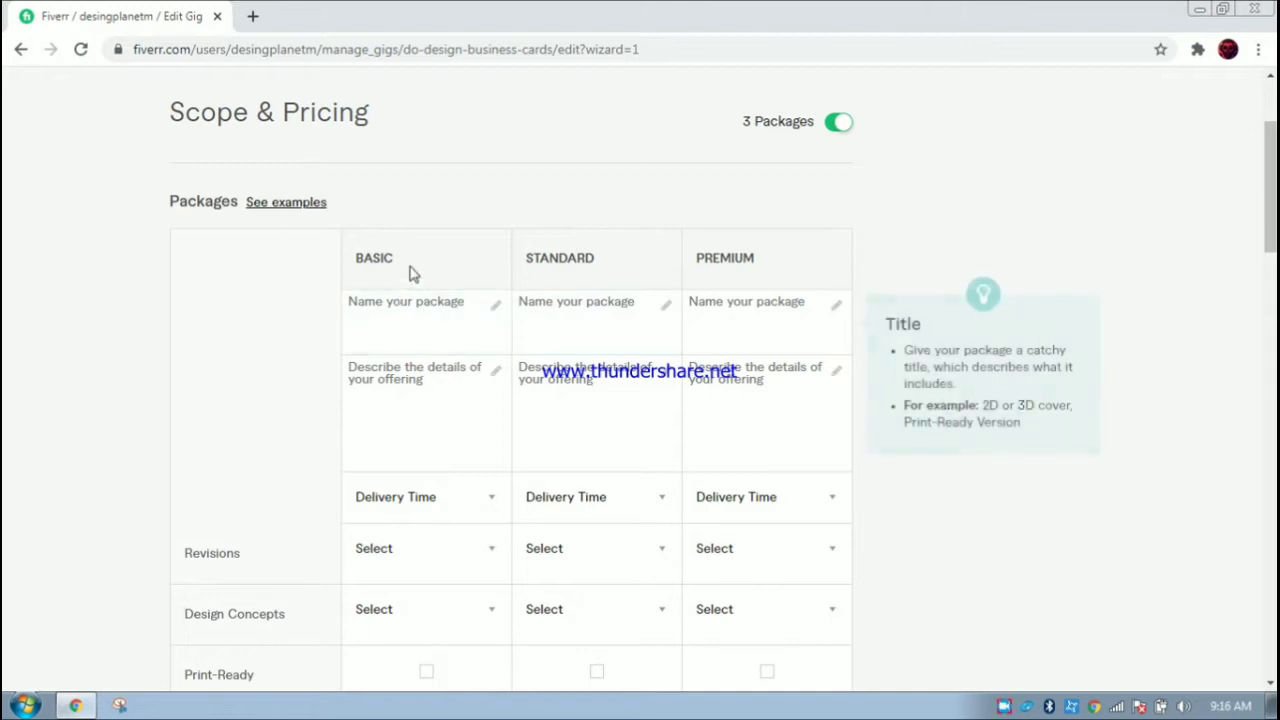
drag(400, 263, 360, 260)
right_click(373, 265)
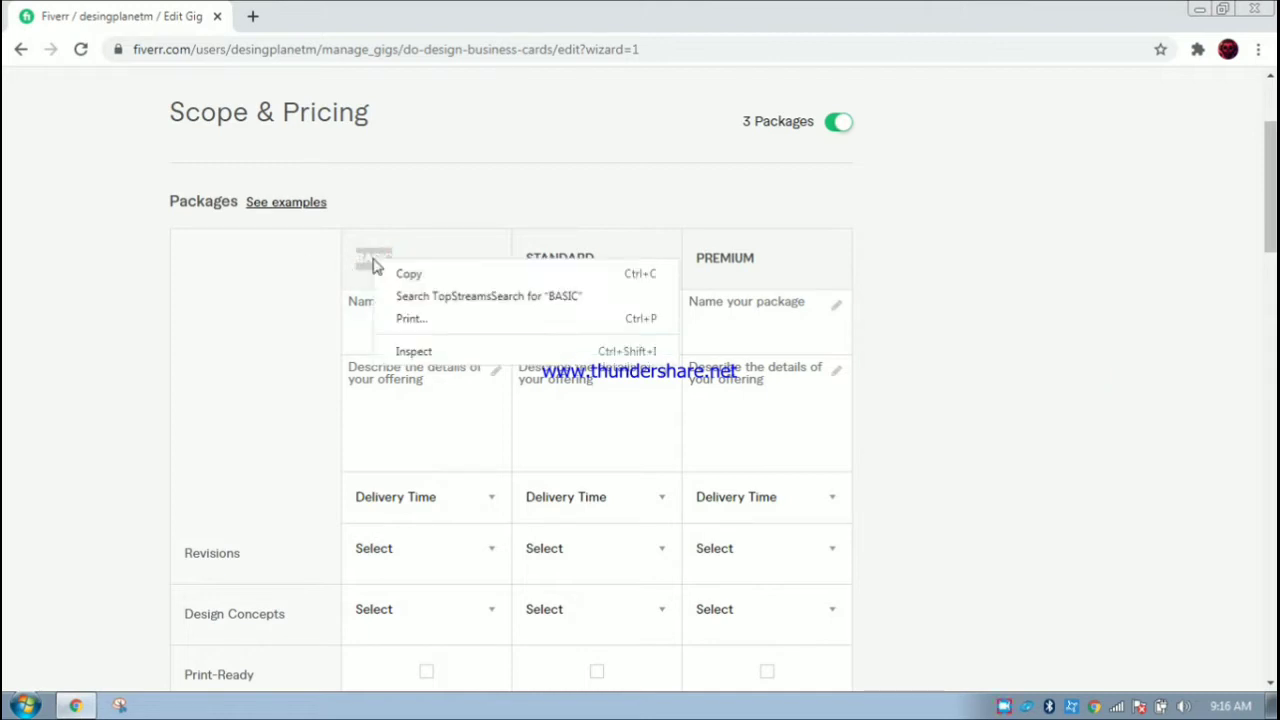
click(385, 273)
click(370, 302)
right_click(374, 297)
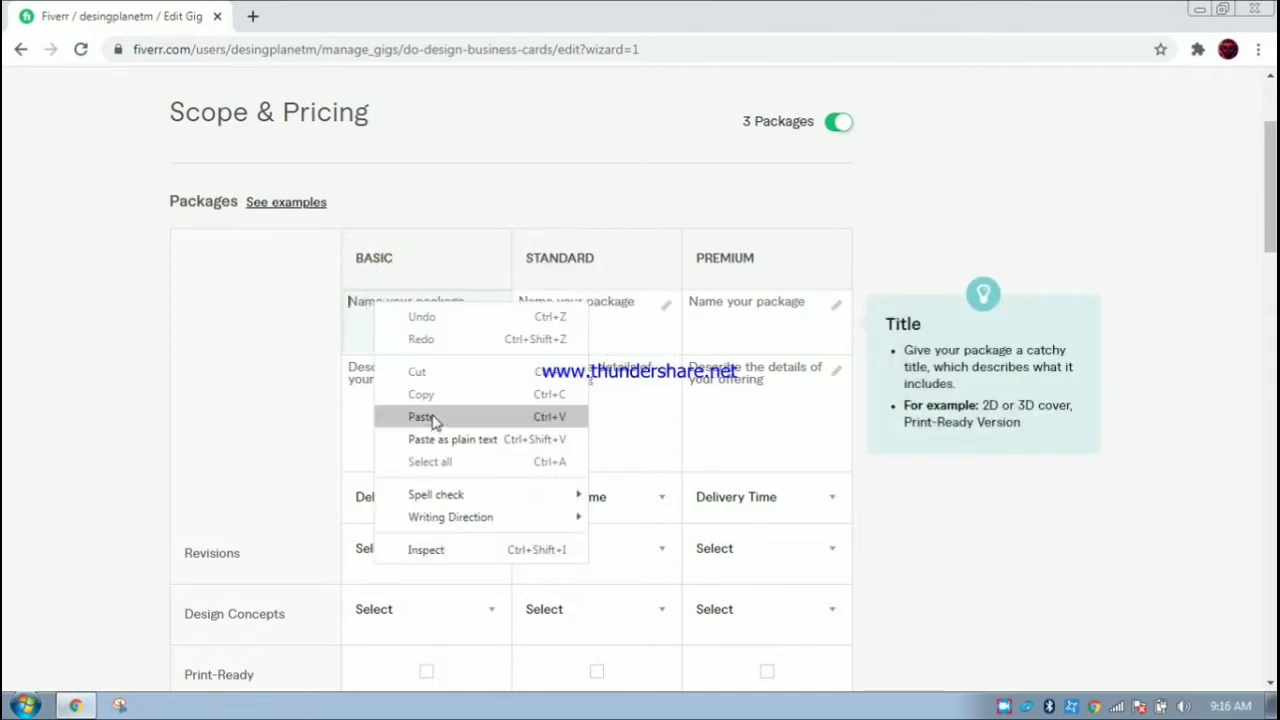
click(432, 418)
- Name the Standard package "STANDARD" by copying its column heading into the package name
drag(606, 256, 551, 259)
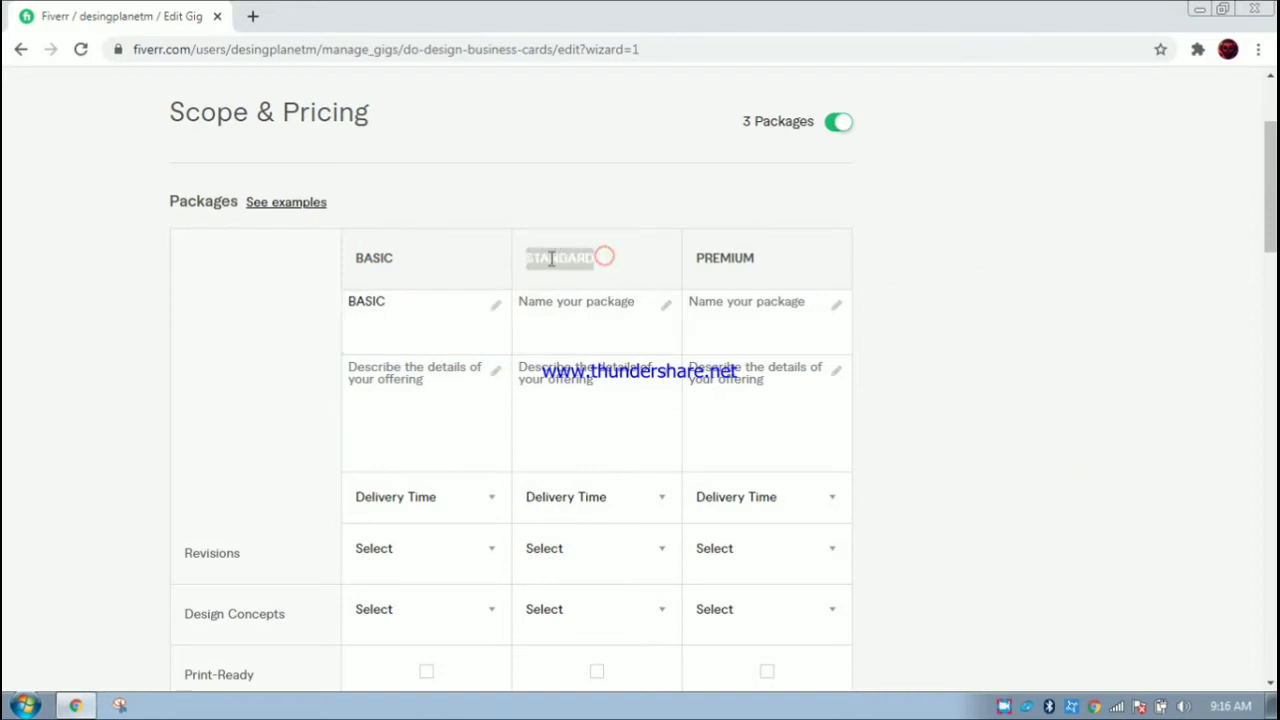
right_click(551, 259)
click(578, 274)
click(560, 305)
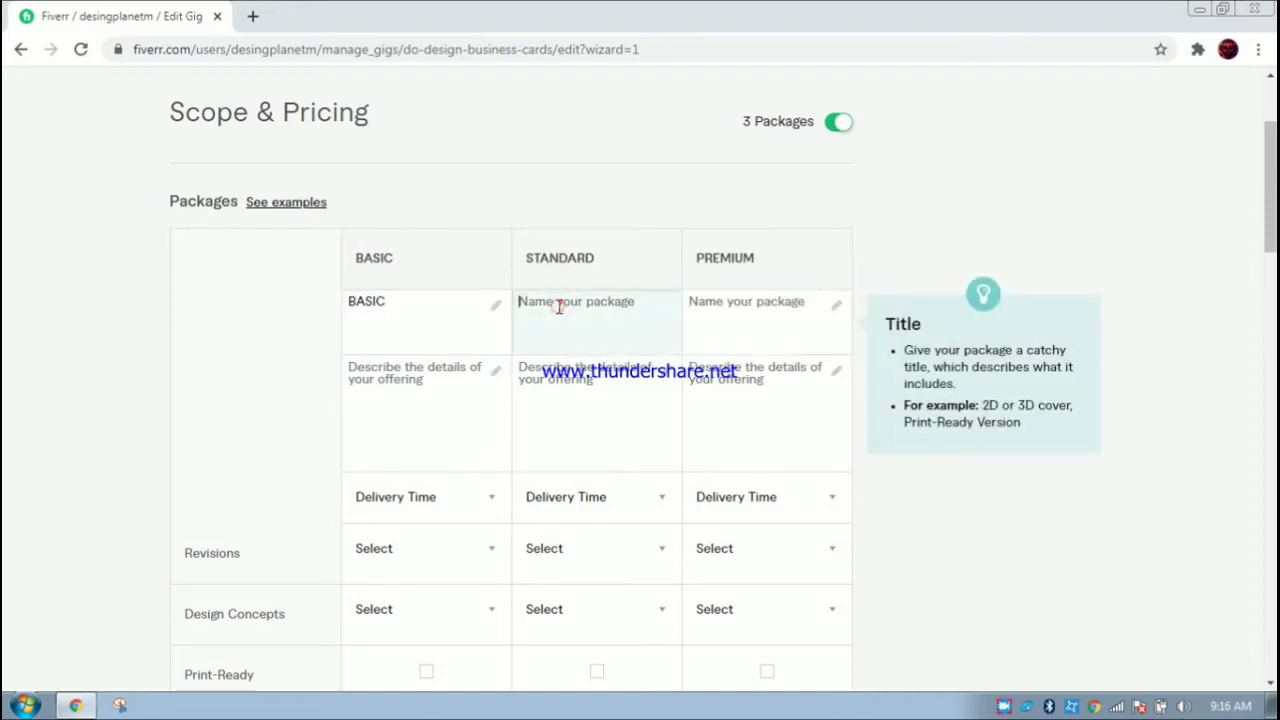
right_click(560, 307)
click(600, 417)
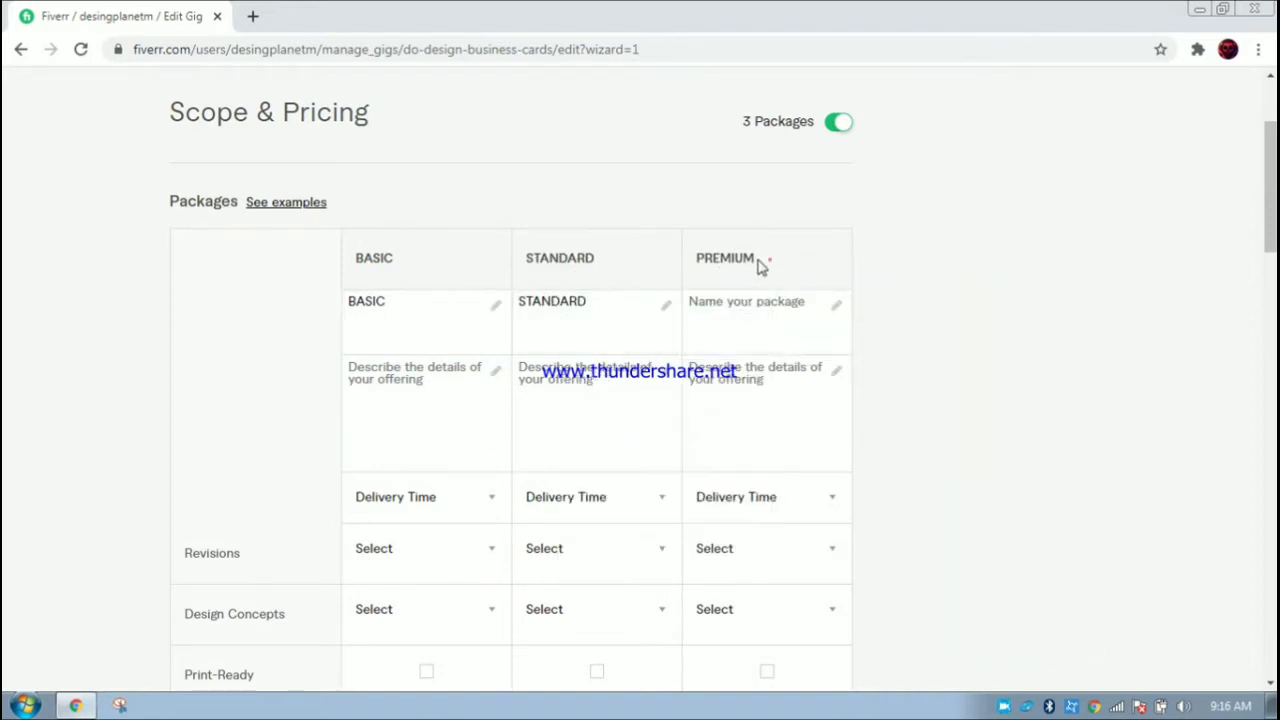
- Name the Premium package "PREMIUM" by copying its column heading into the package name
drag(758, 266, 705, 260)
right_click(708, 262)
click(721, 276)
click(708, 310)
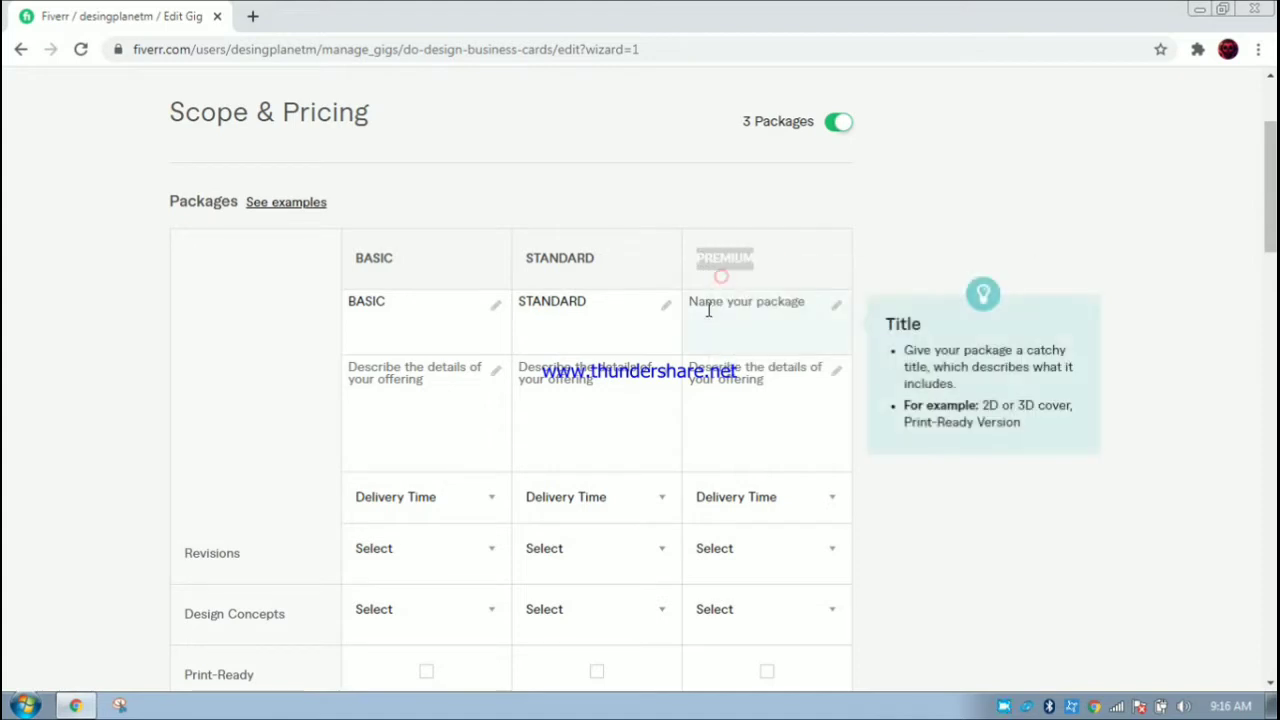
right_click(708, 310)
click(737, 418)
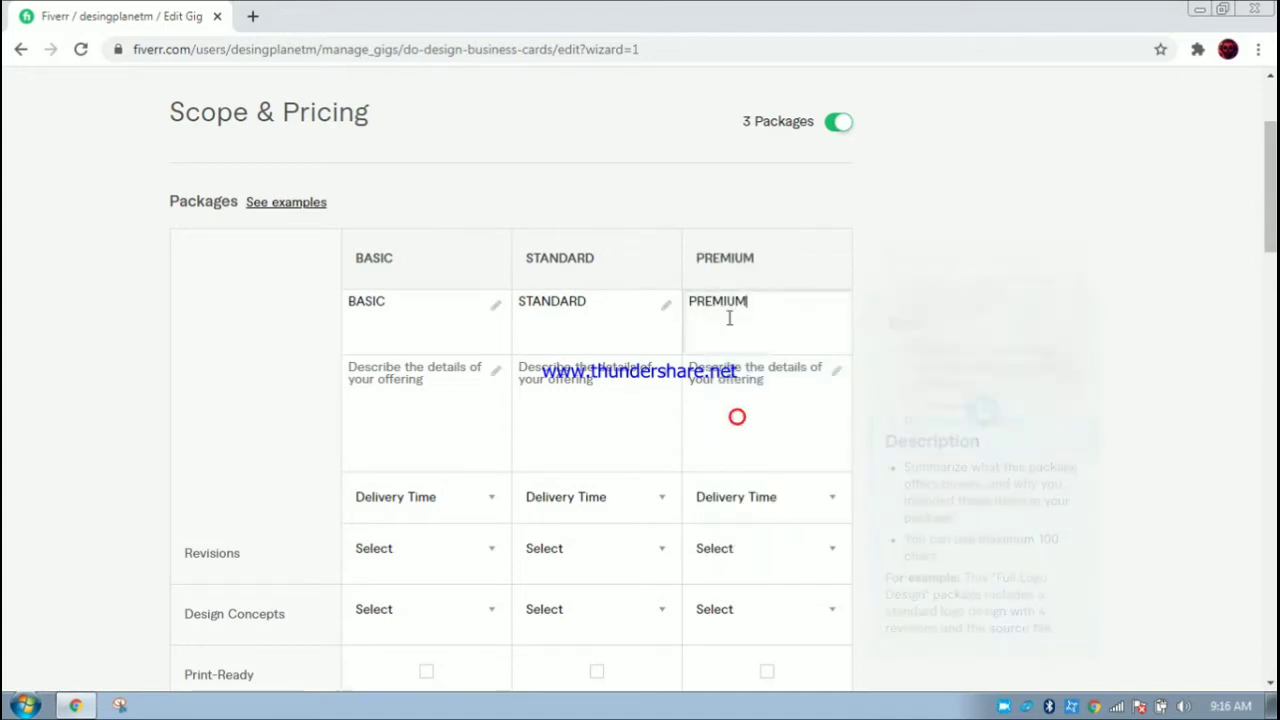
- Describe the Basic package's offering as "2concept 1 business cards"
click(406, 395)
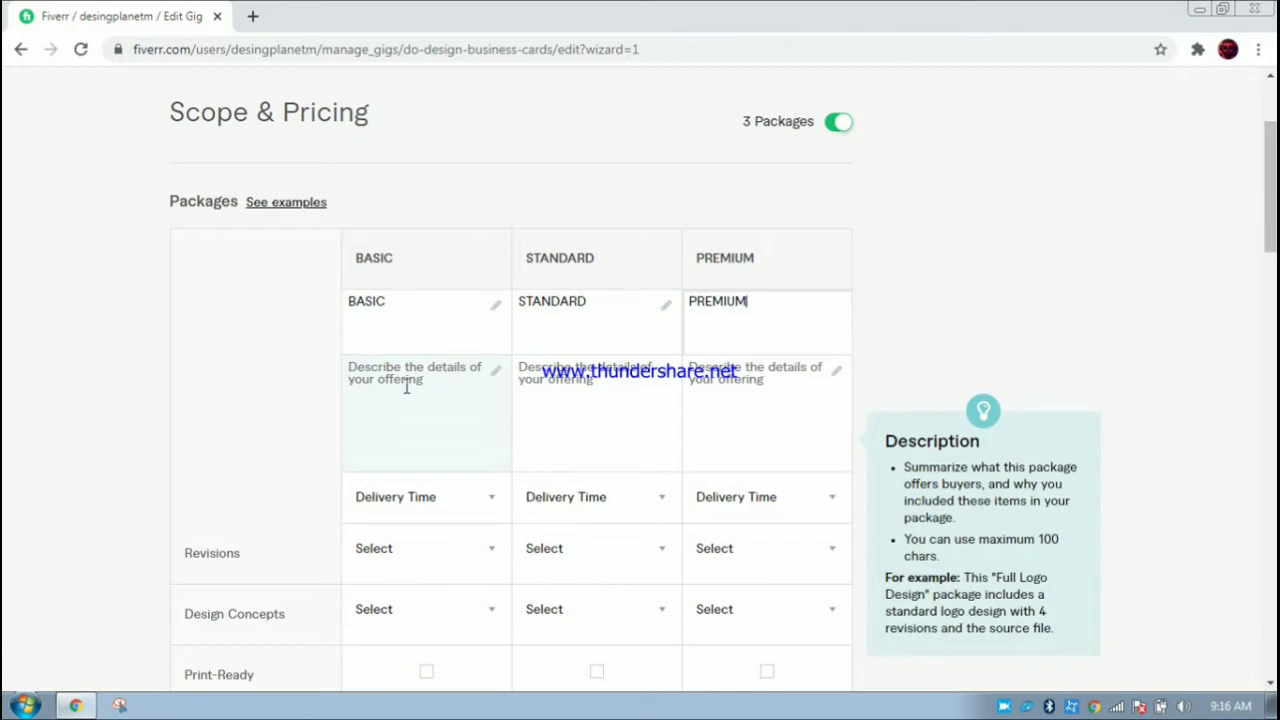
click(406, 388)
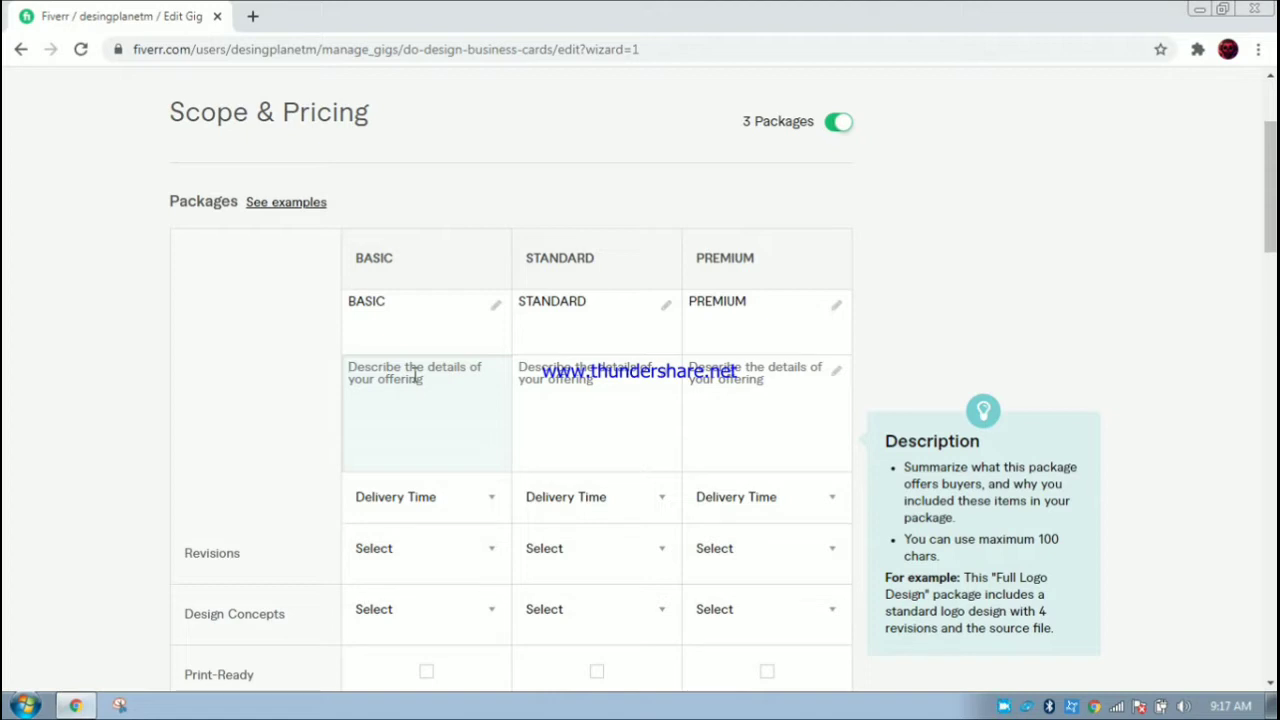
text(2co)
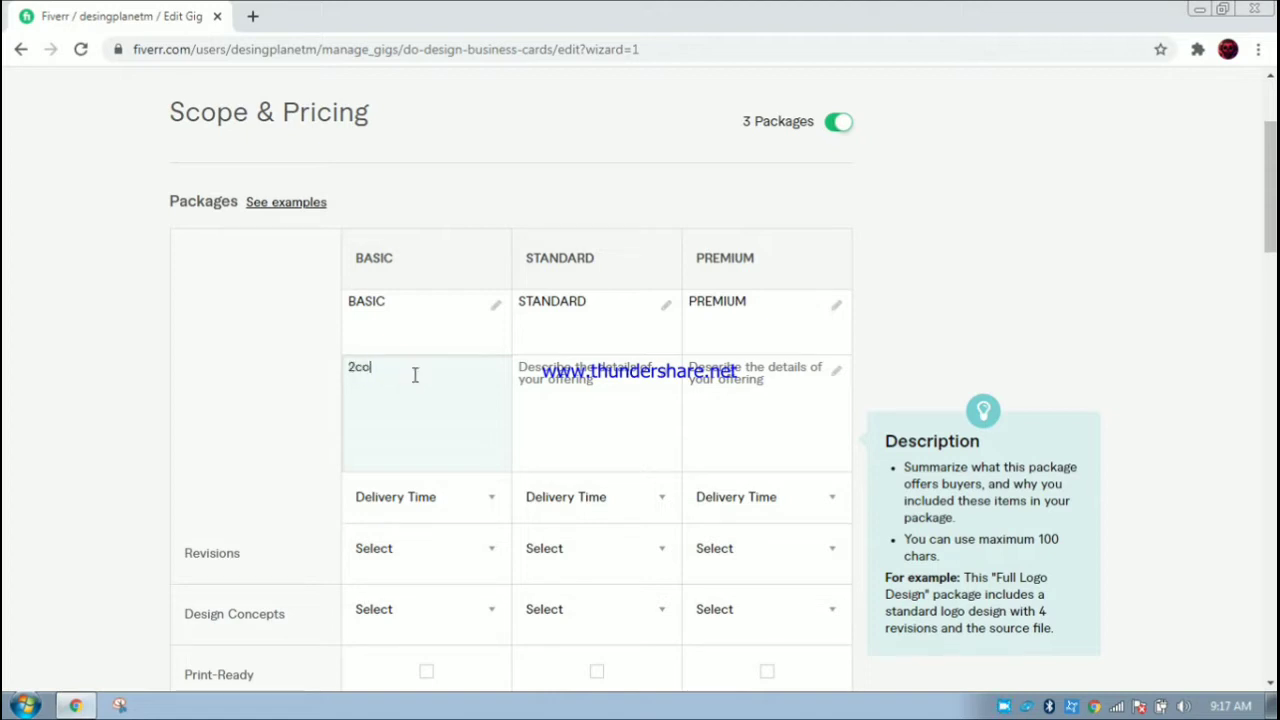
text(ncept 1 business cards)
- Copy the Basic package's description into the Standard package and change it to "3concept 2 business cards"
drag(390, 382, 353, 368)
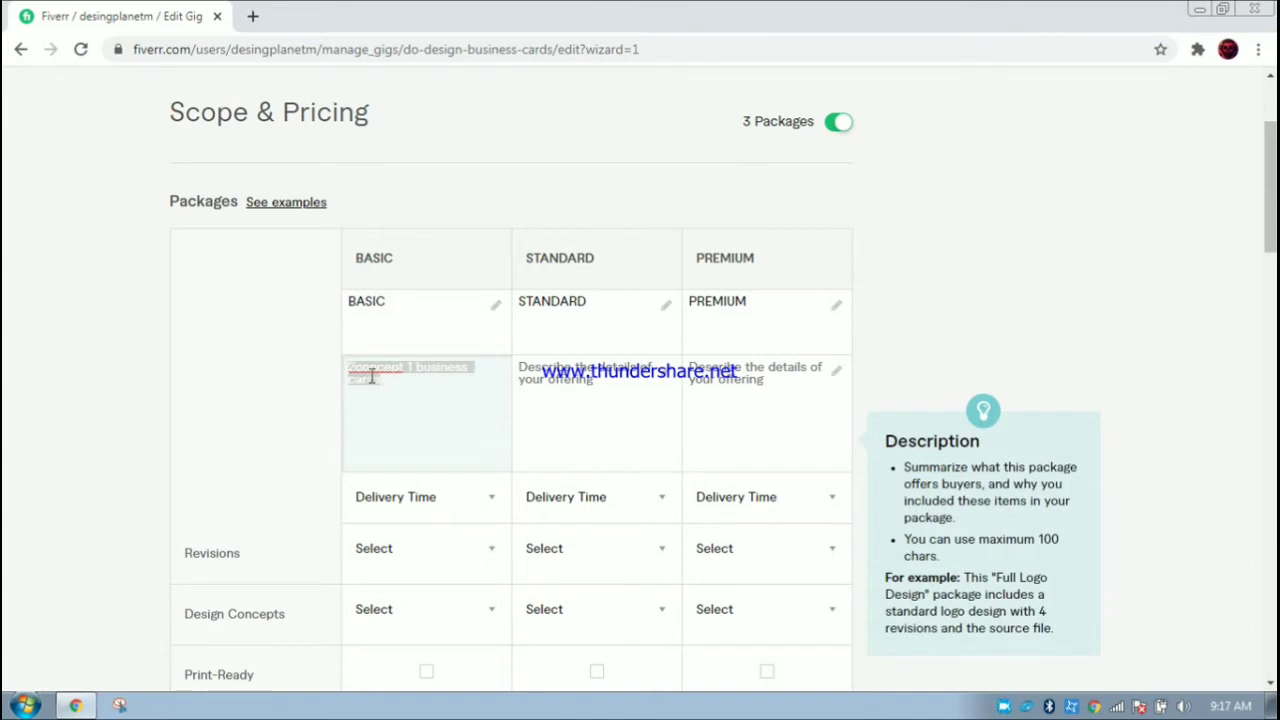
right_click(371, 376)
click(409, 411)
click(540, 378)
right_click(545, 373)
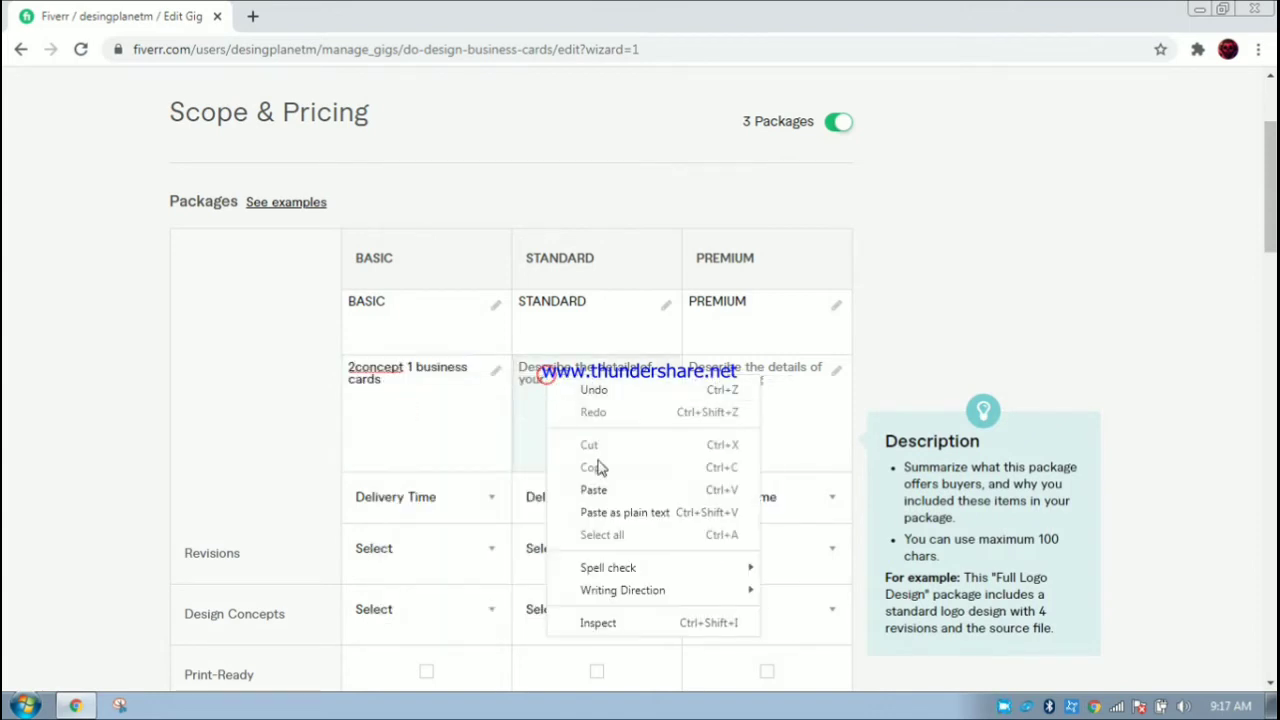
click(596, 489)
click(522, 368)
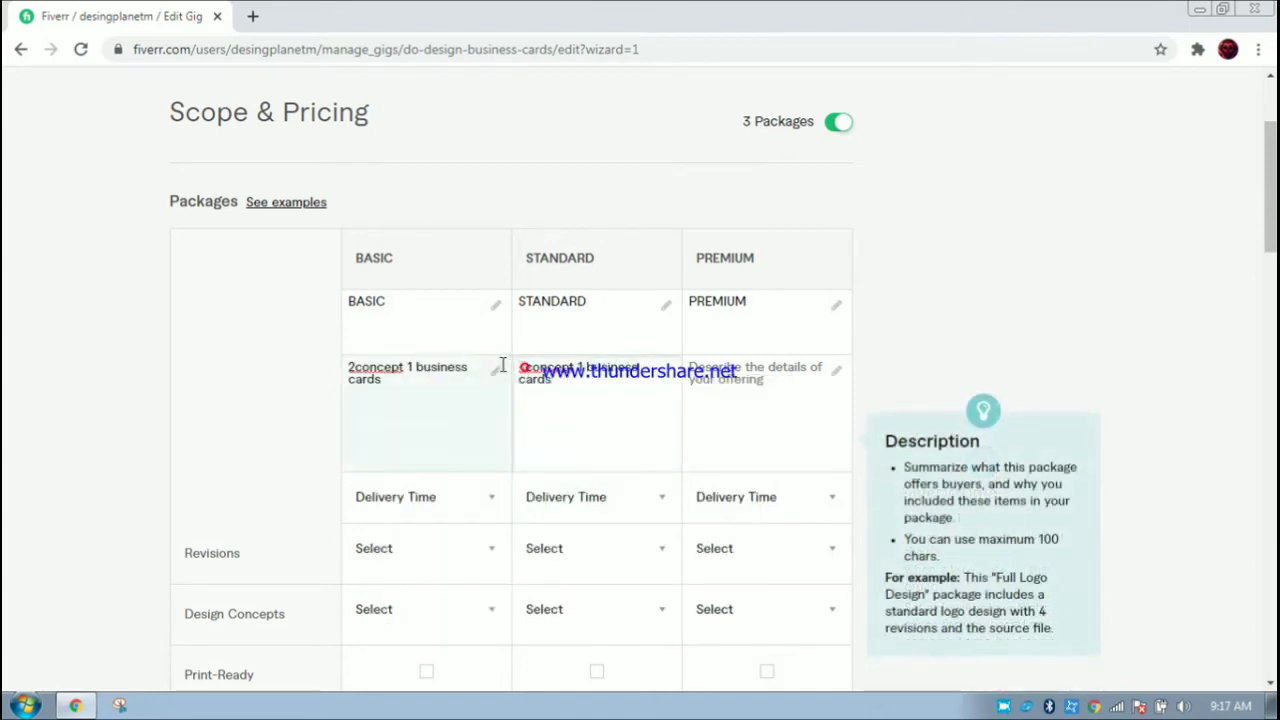
key(BackSpace)
text(3)
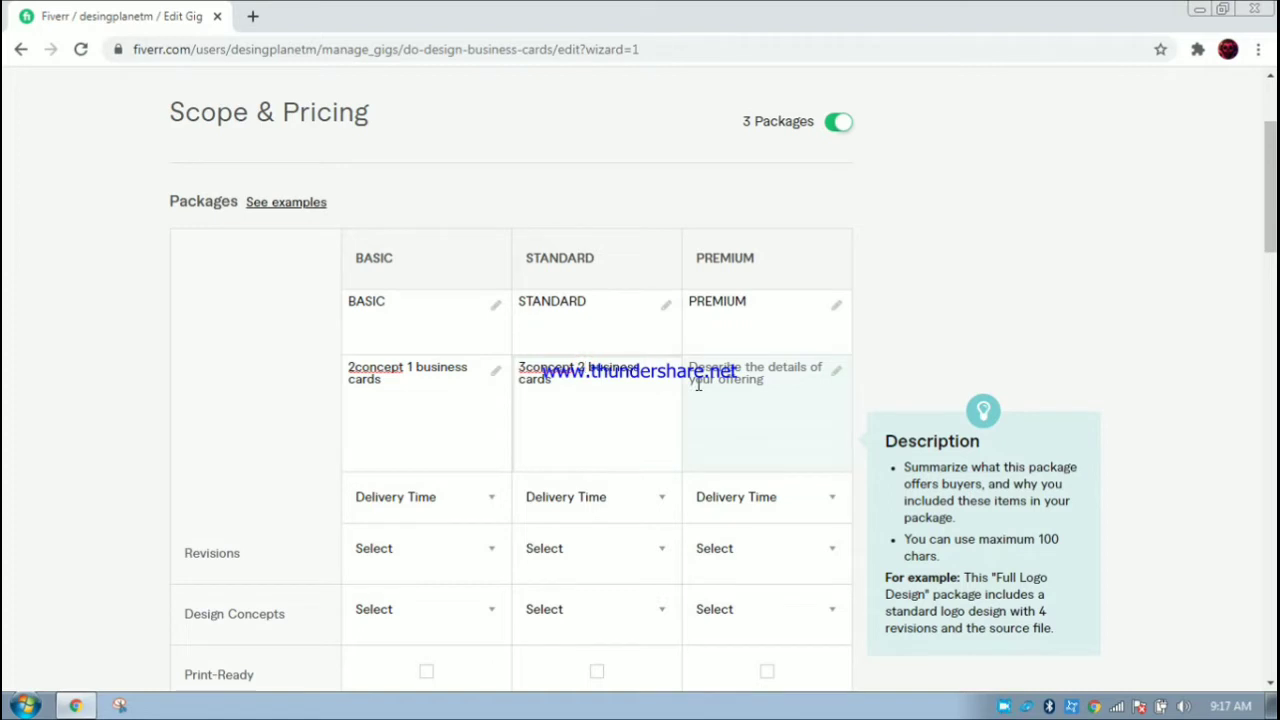
- Copy the Standard package's description into the Premium package and change it to "5concept 3 business cards"
drag(560, 385, 520, 351)
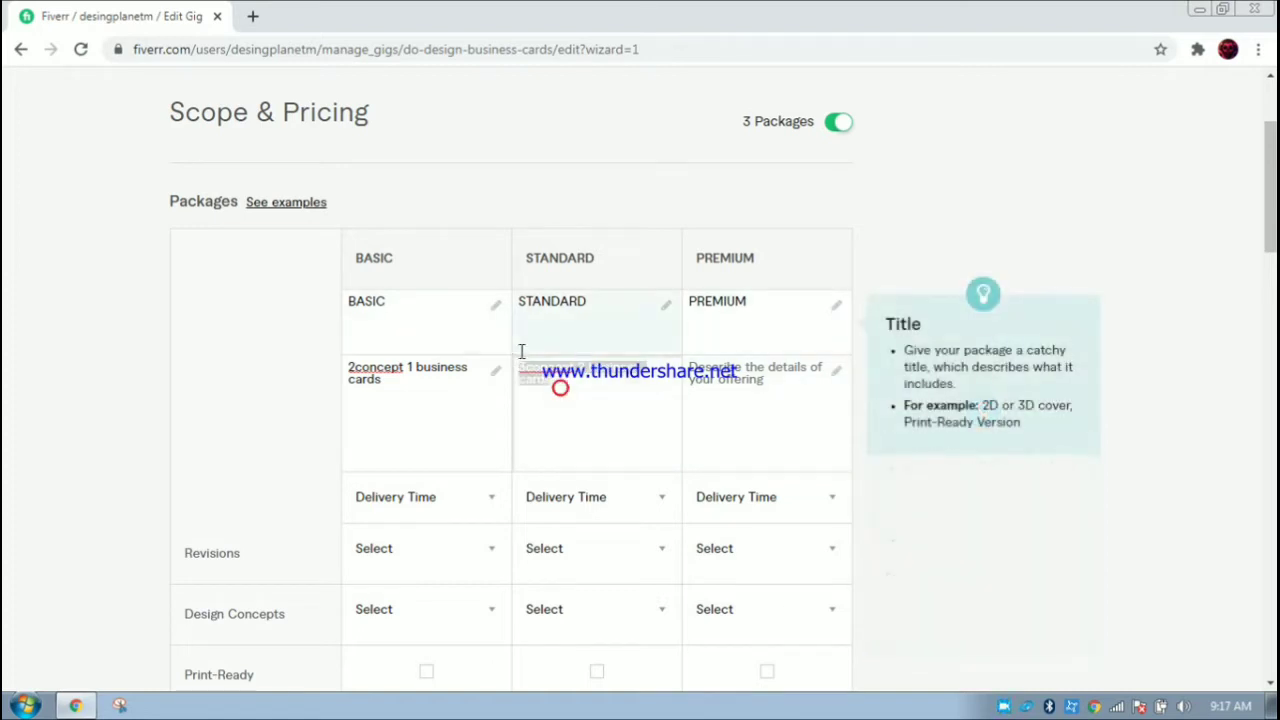
right_click(523, 372)
click(550, 402)
right_click(740, 395)
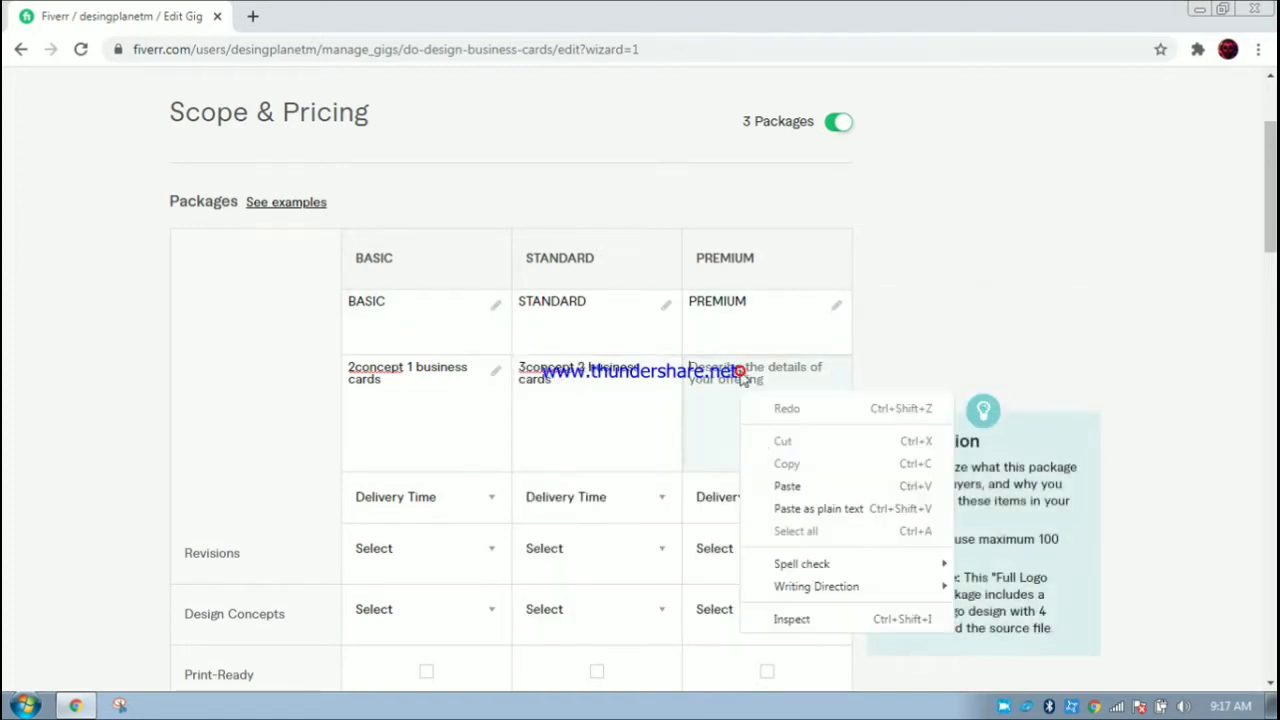
click(779, 486)
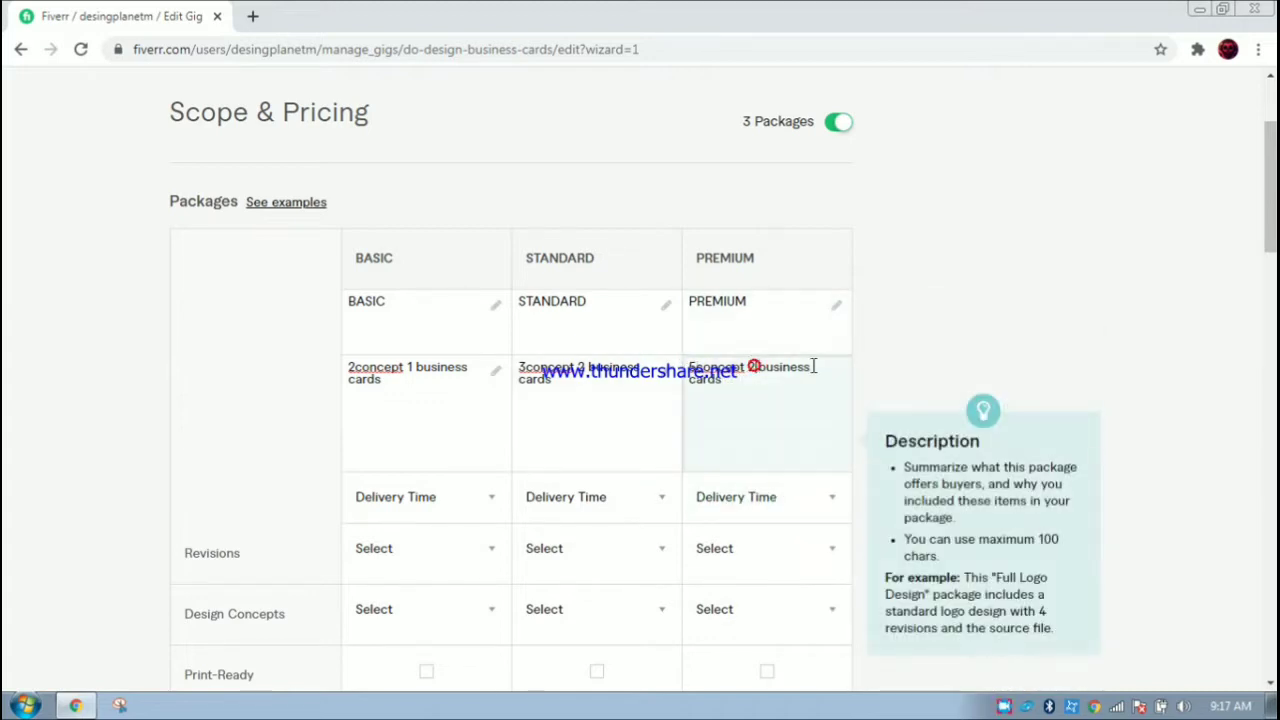
key(BackSpace)
text(3)
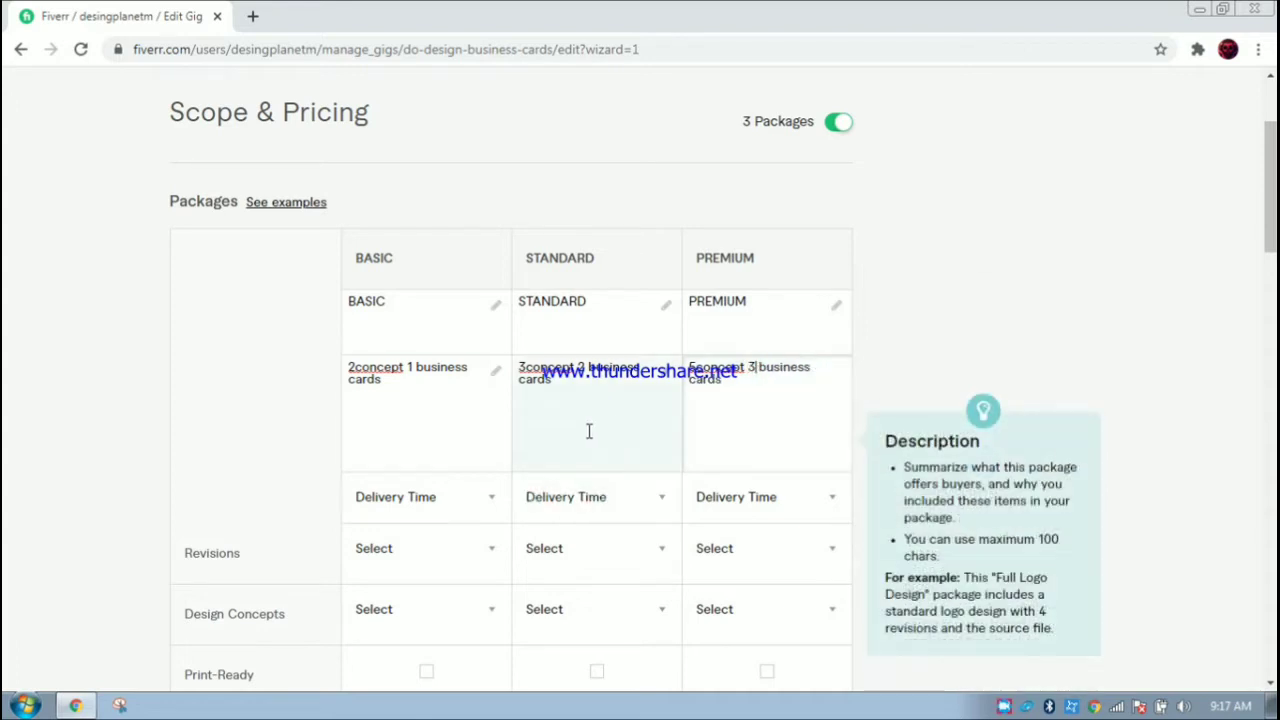
- Set the Basic package's delivery time to 2 days
scroll(560, 420, down, 1)
click(423, 412)
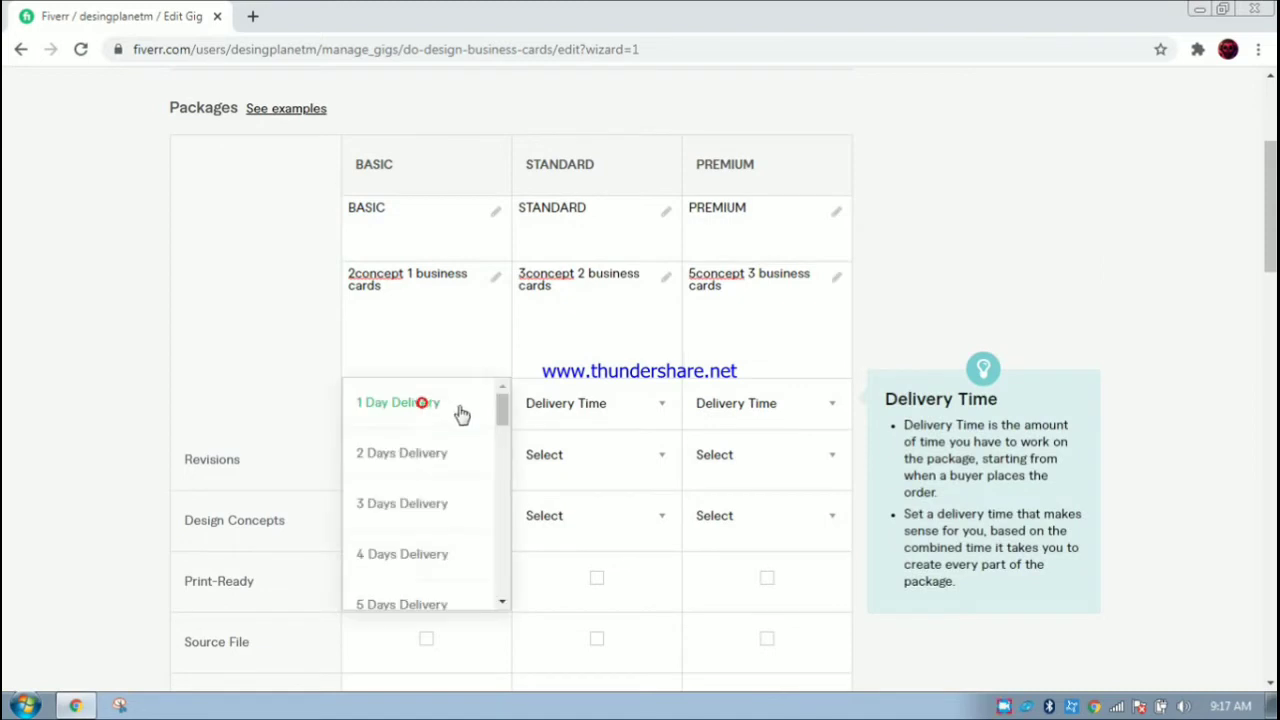
click(417, 466)
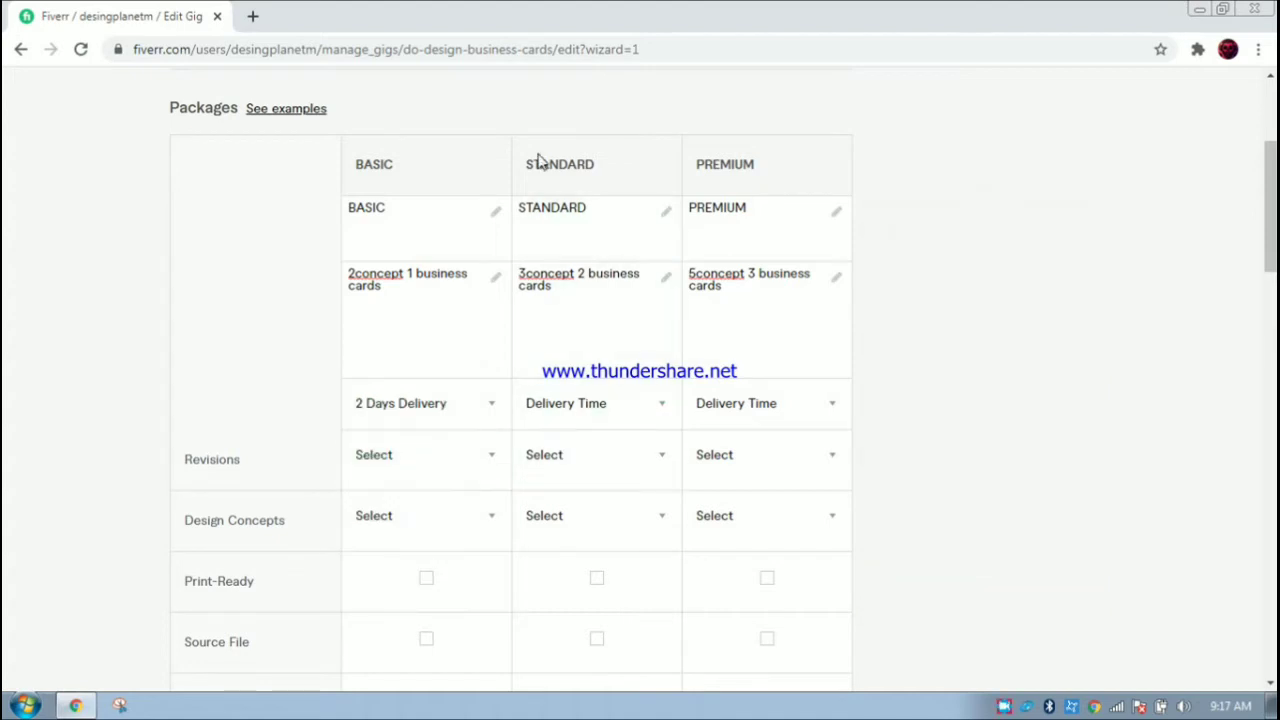
click(557, 415)
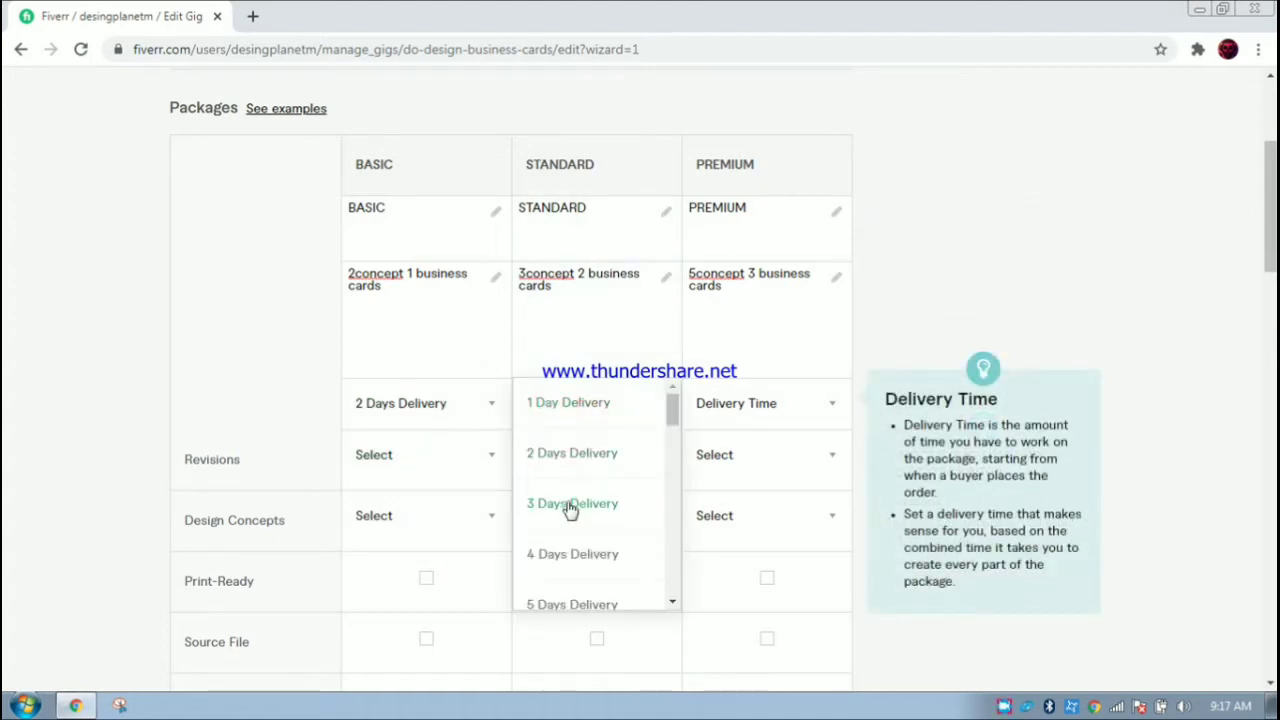
- Set the delivery time to 1 day for Basic, 2 days for Standard and 3 days for Premium
click(435, 410)
click(414, 410)
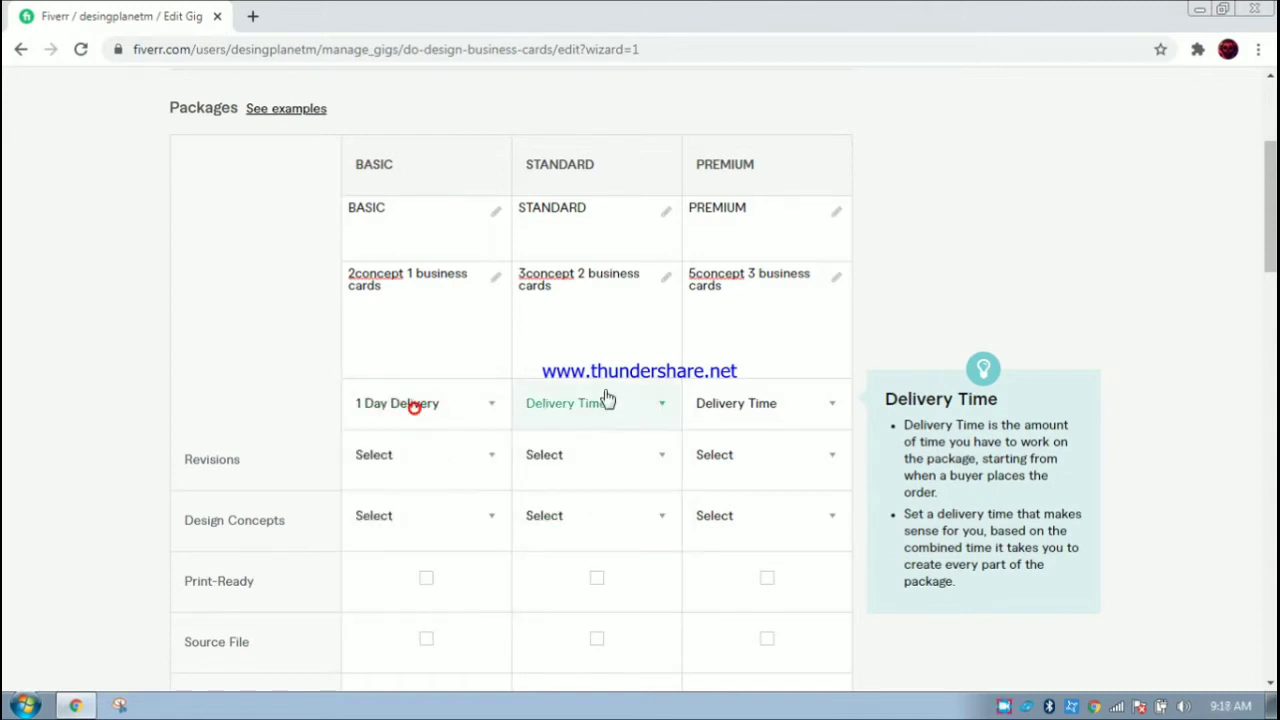
click(604, 413)
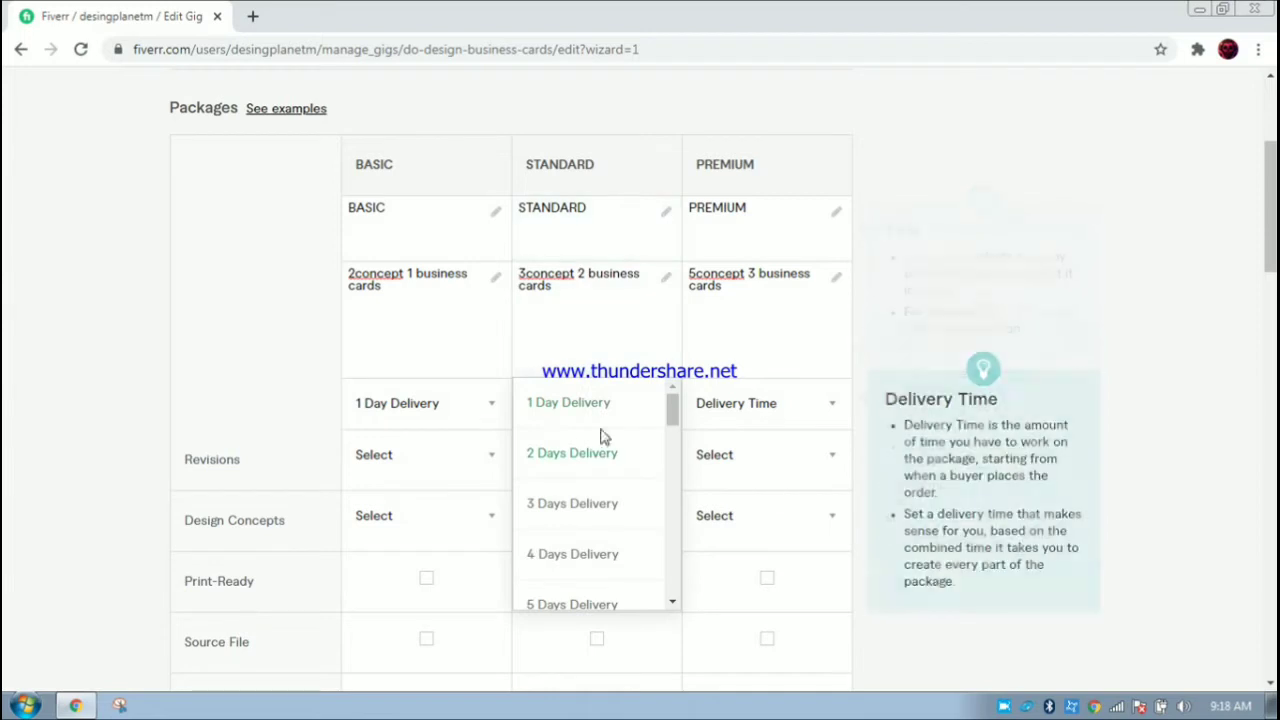
click(580, 453)
click(748, 400)
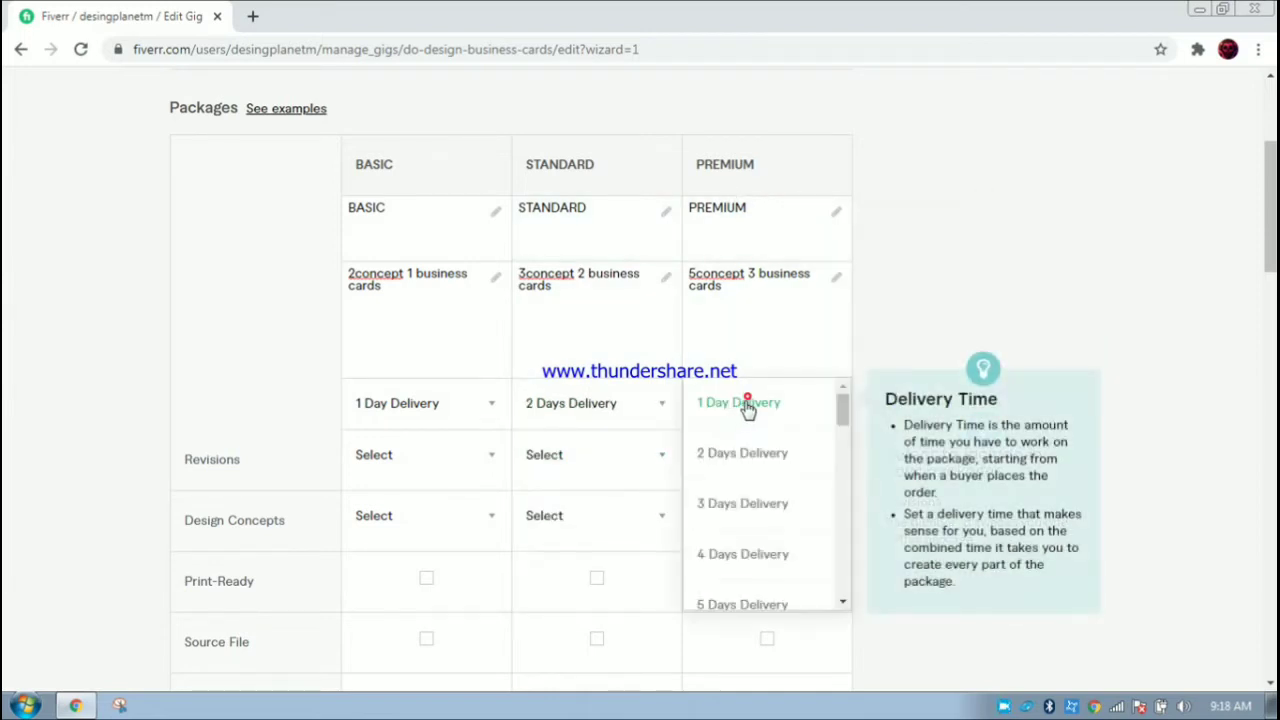
click(748, 500)
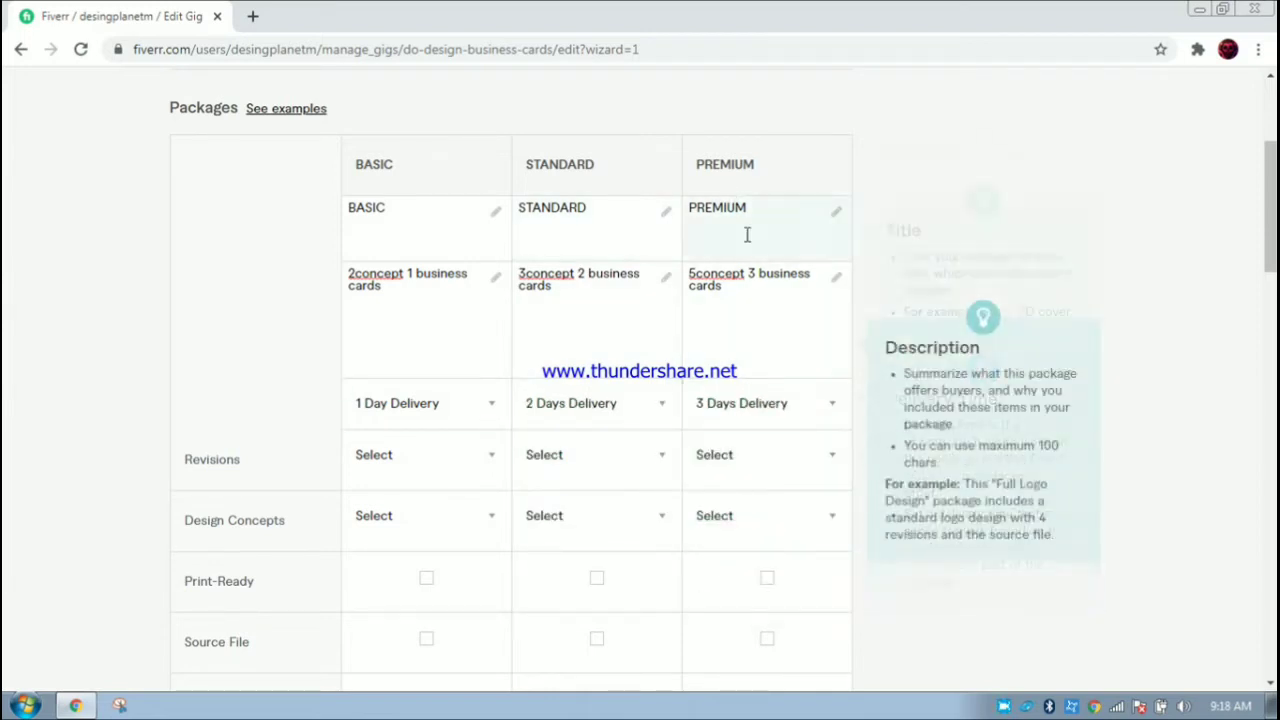
- Set the number of revisions to 2 for Basic, 3 for Standard and Unlimited for Premium
drag(1270, 218, 1272, 233)
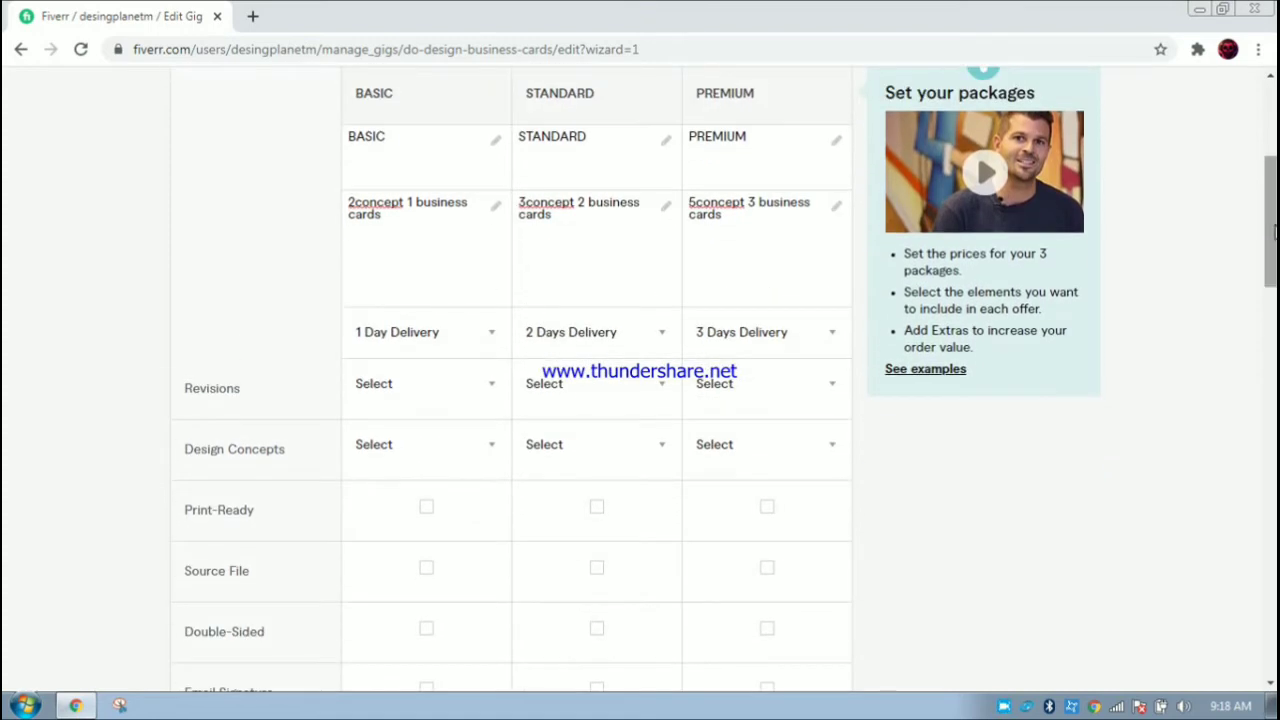
click(485, 395)
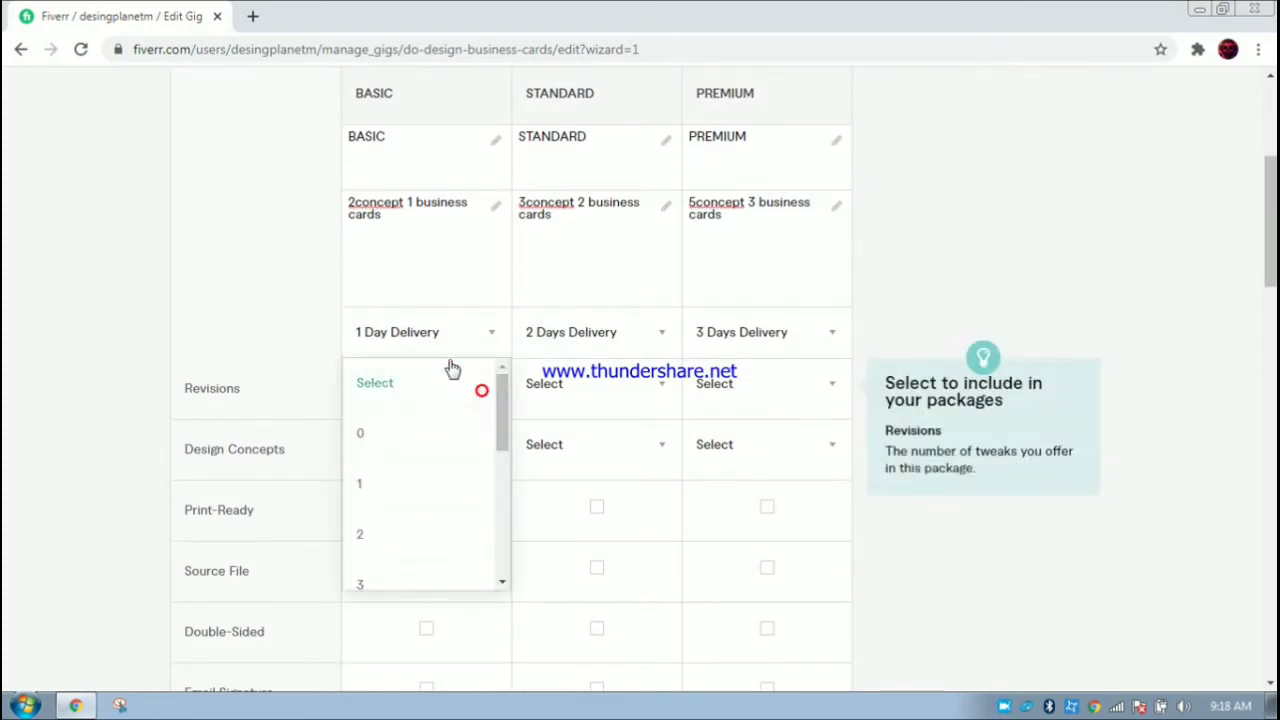
click(397, 536)
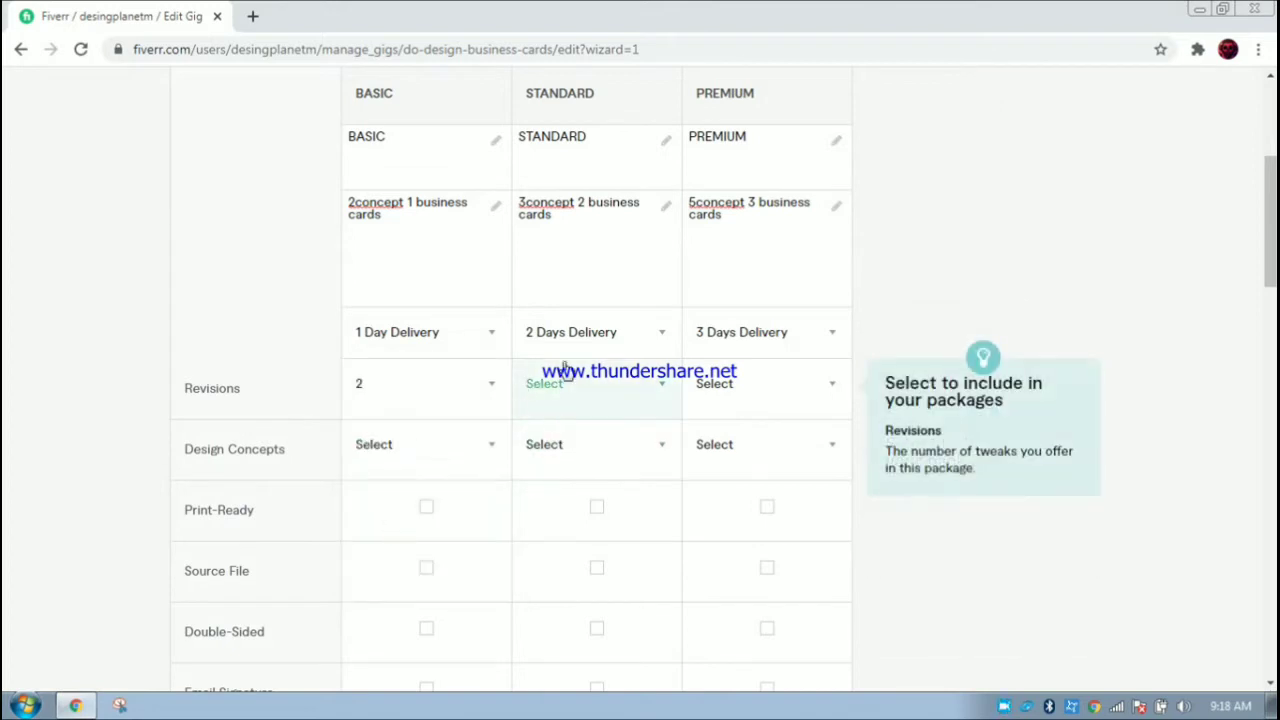
click(574, 400)
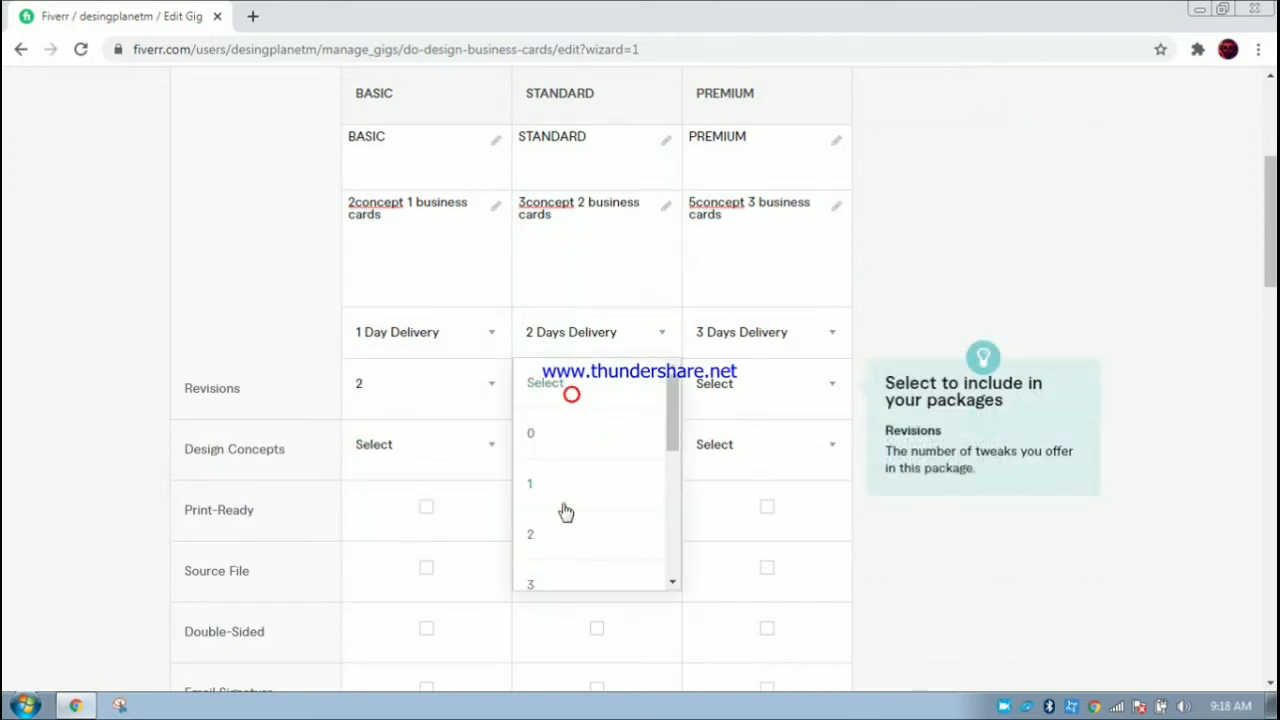
click(553, 580)
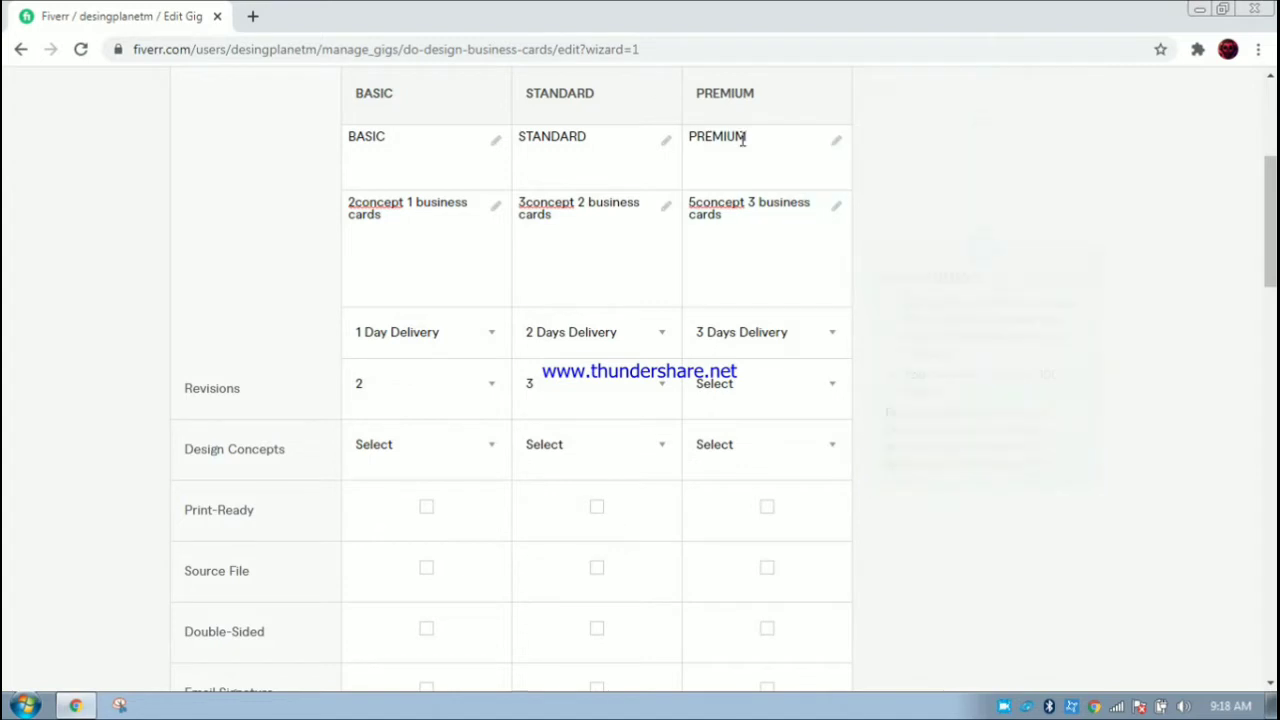
click(767, 392)
scroll(760, 470, down, 5)
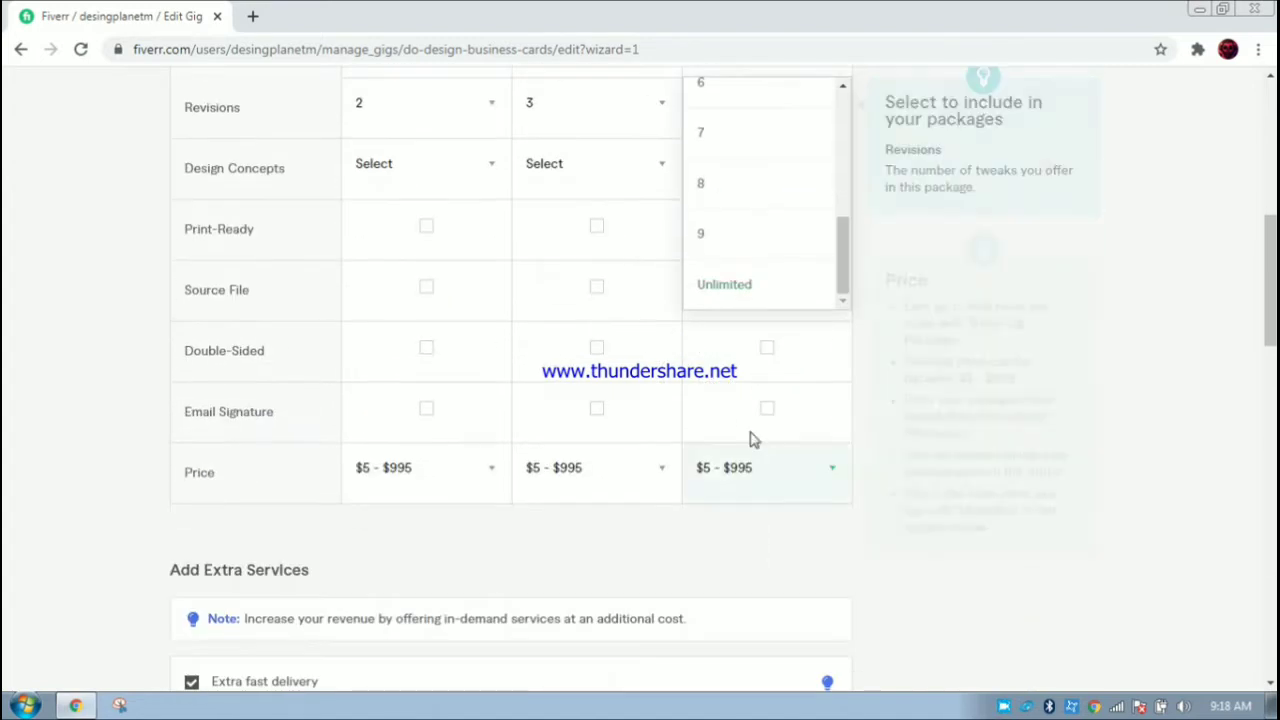
click(749, 279)
scroll(937, 357, up, 3)
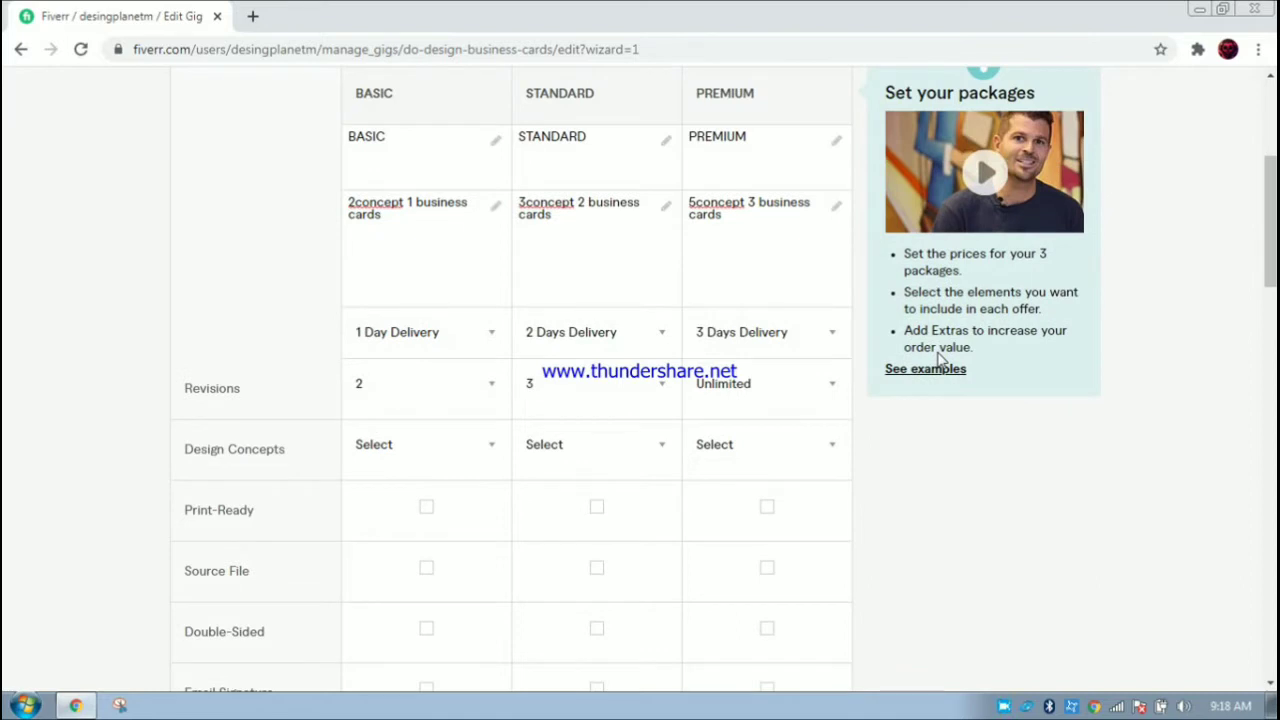
- Set the Basic package's number of design concepts to 2
drag(1268, 264, 1268, 262)
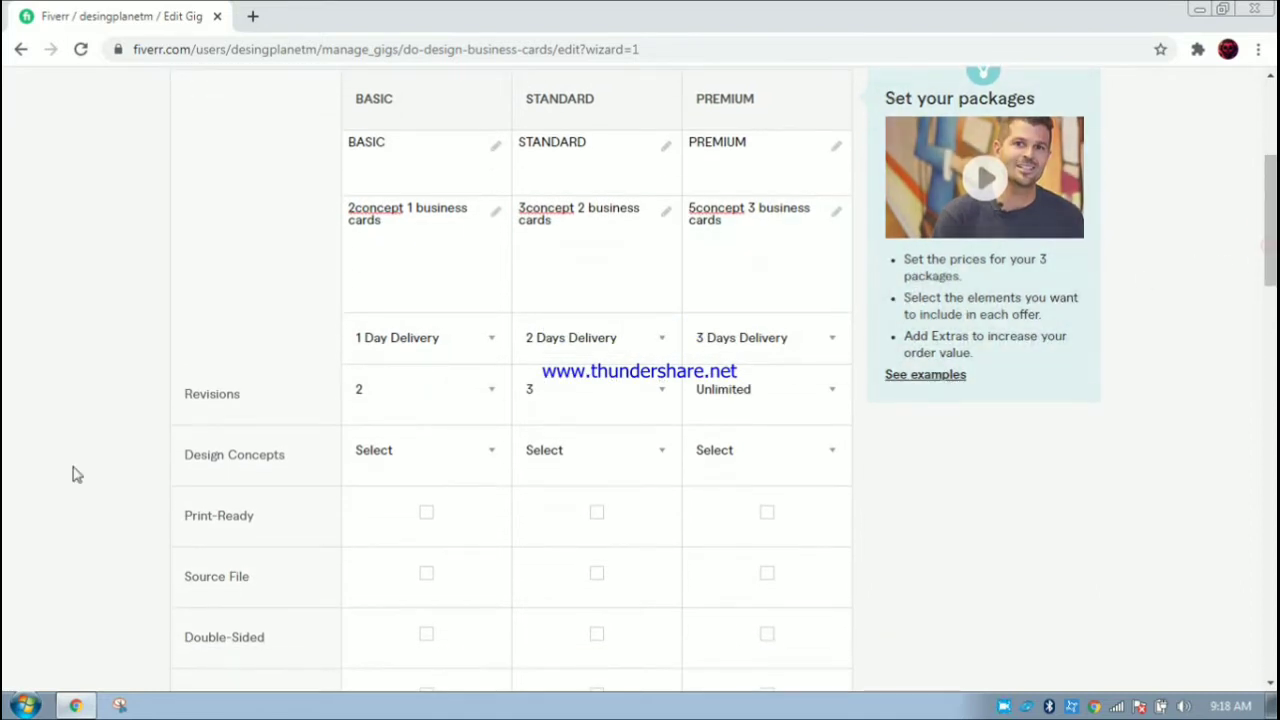
mouse_move(429, 446)
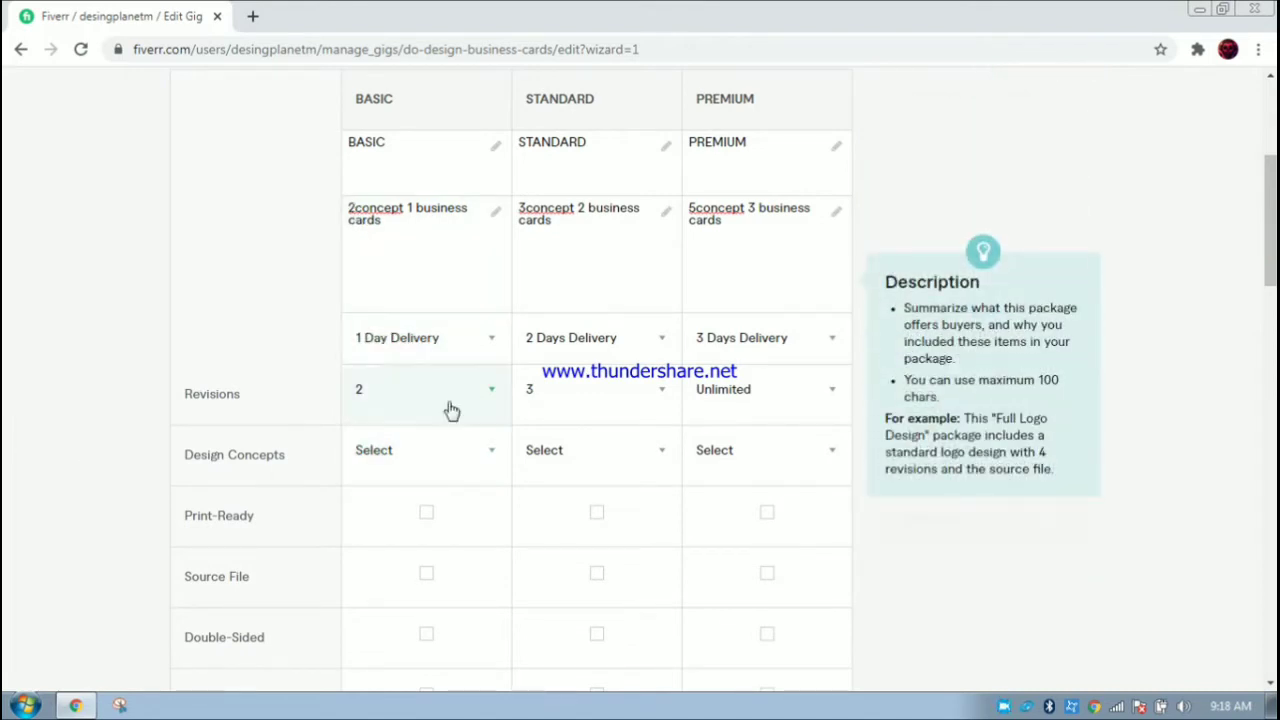
click(430, 456)
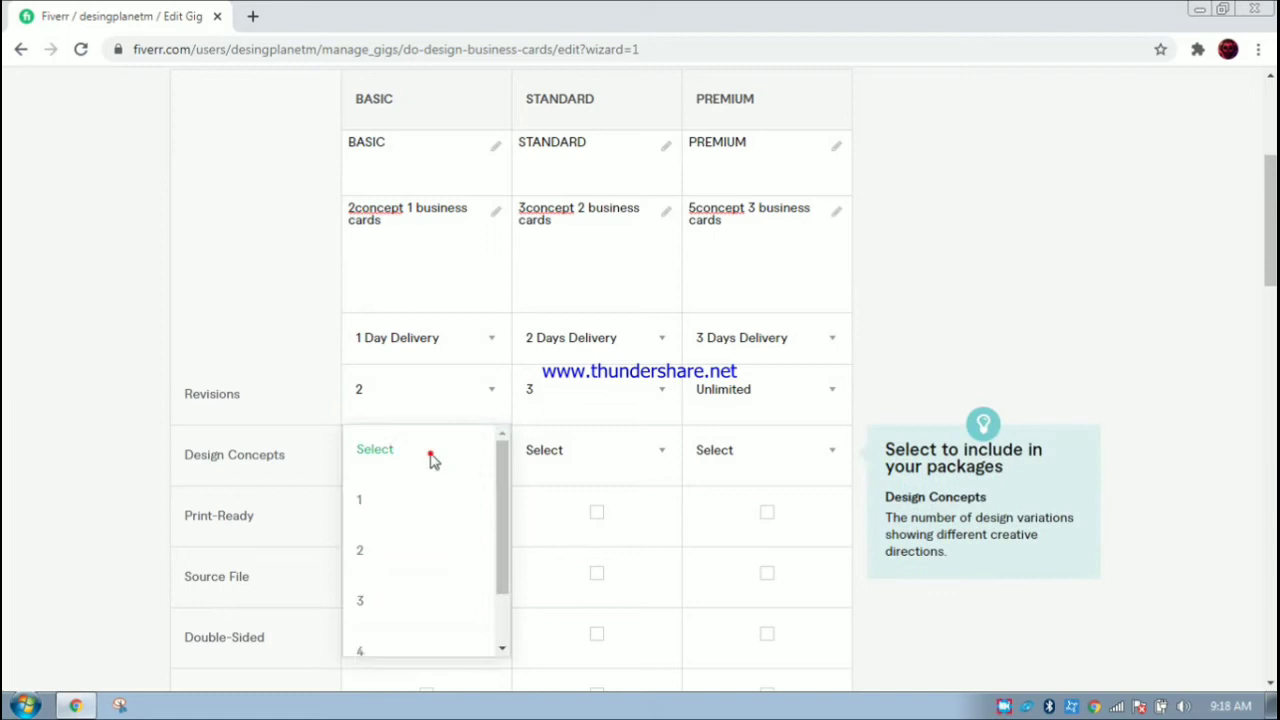
click(360, 552)
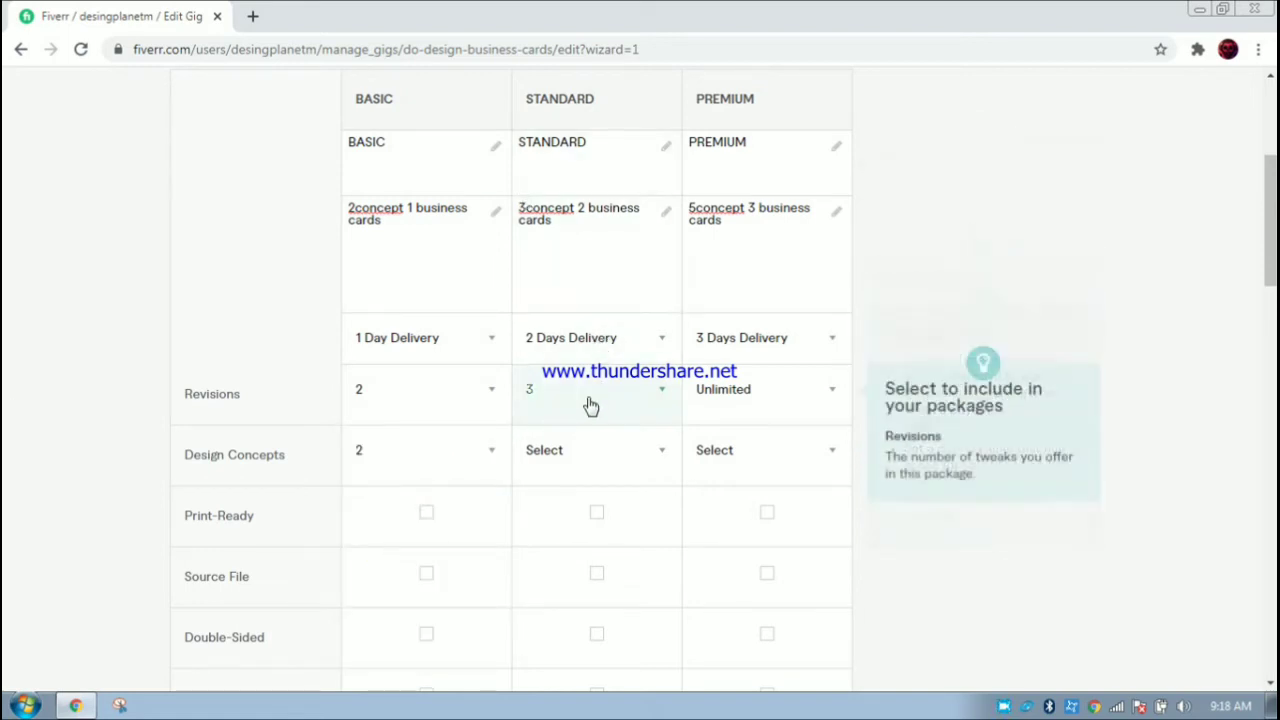
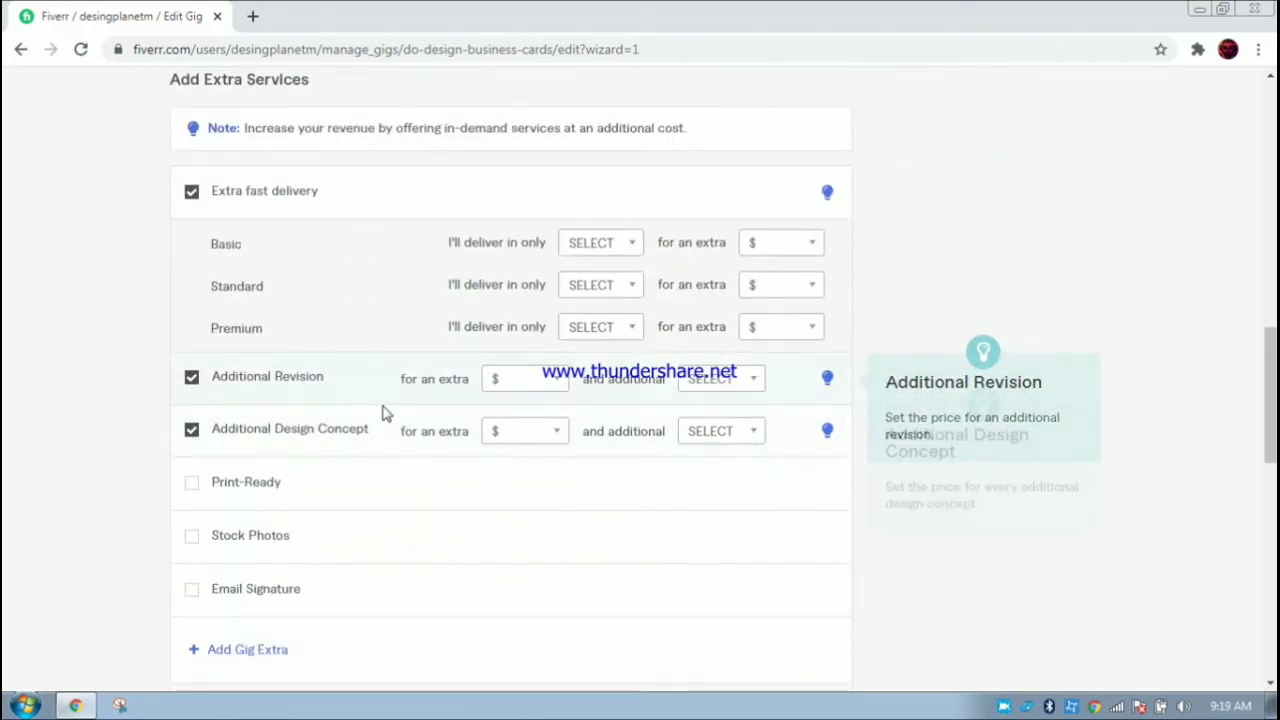
- Turn off the Additional Revision and Additional Design Concept extra services
click(191, 378)
click(190, 431)
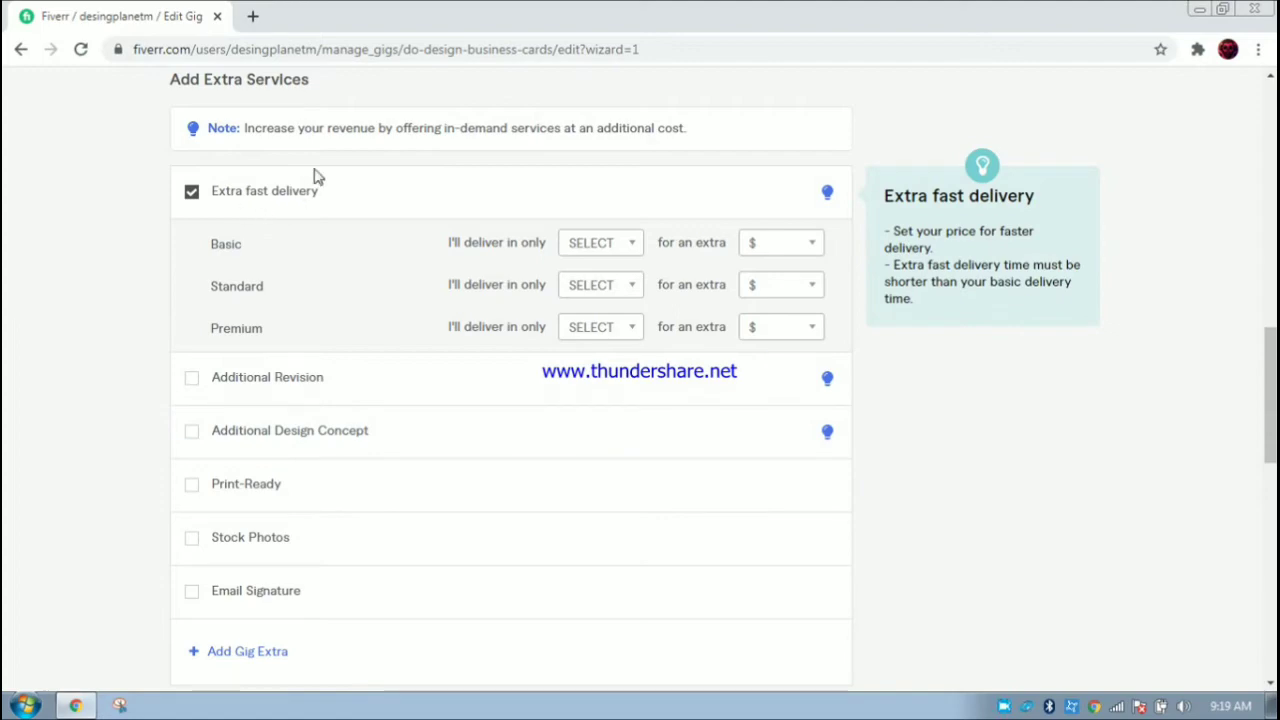
- Check the package settings and set the Premium package's extra fast delivery time to 1 day
scroll(790, 279, up, 5)
scroll(790, 279, up, 4)
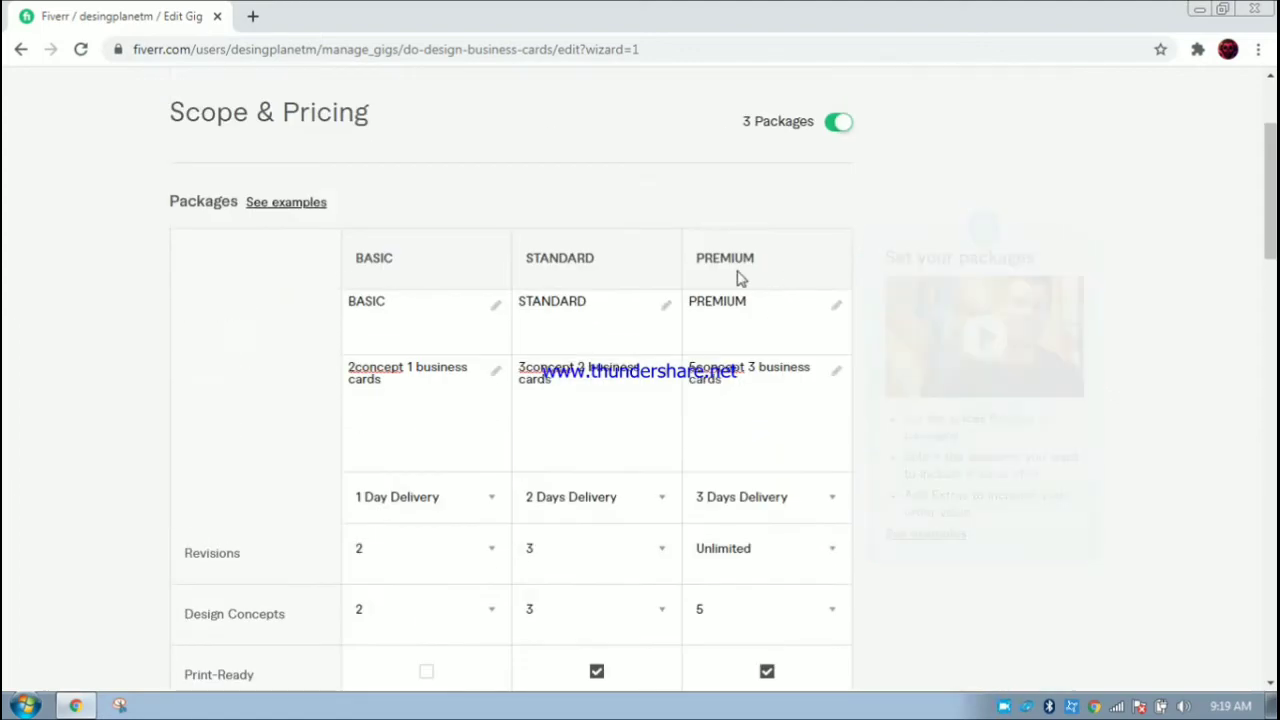
scroll(766, 434, down, 2)
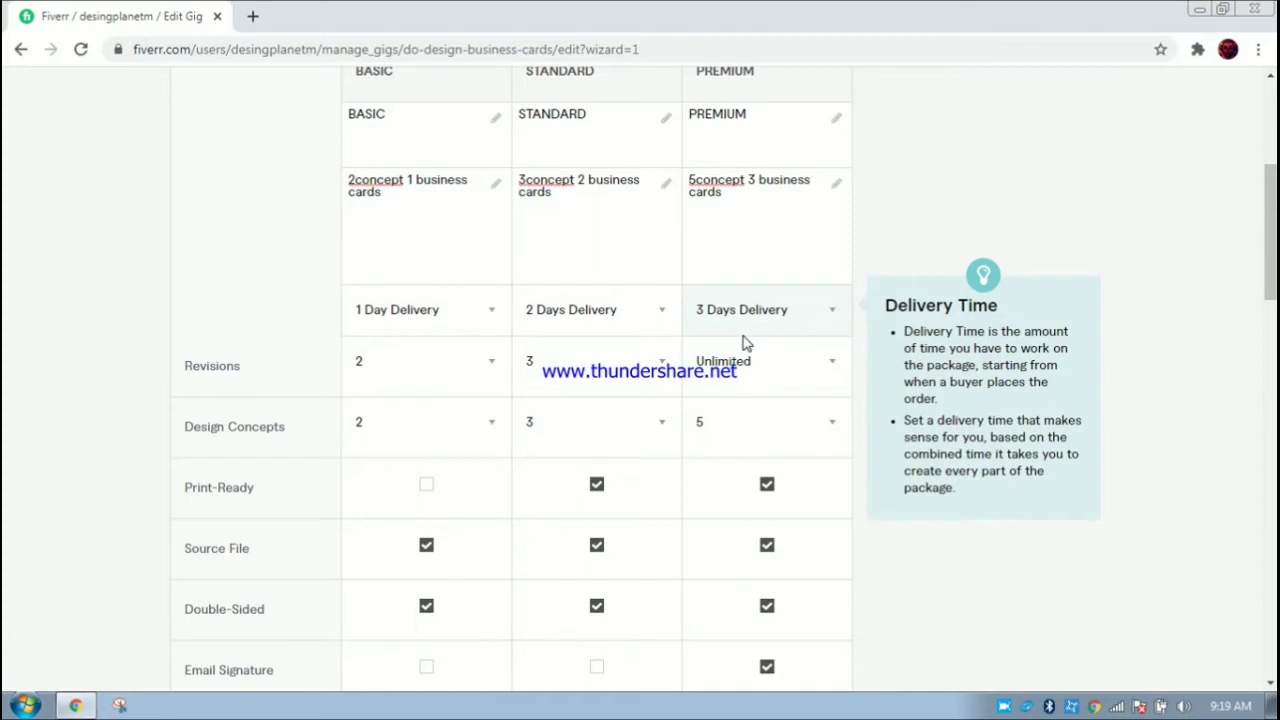
scroll(755, 335, down, 5)
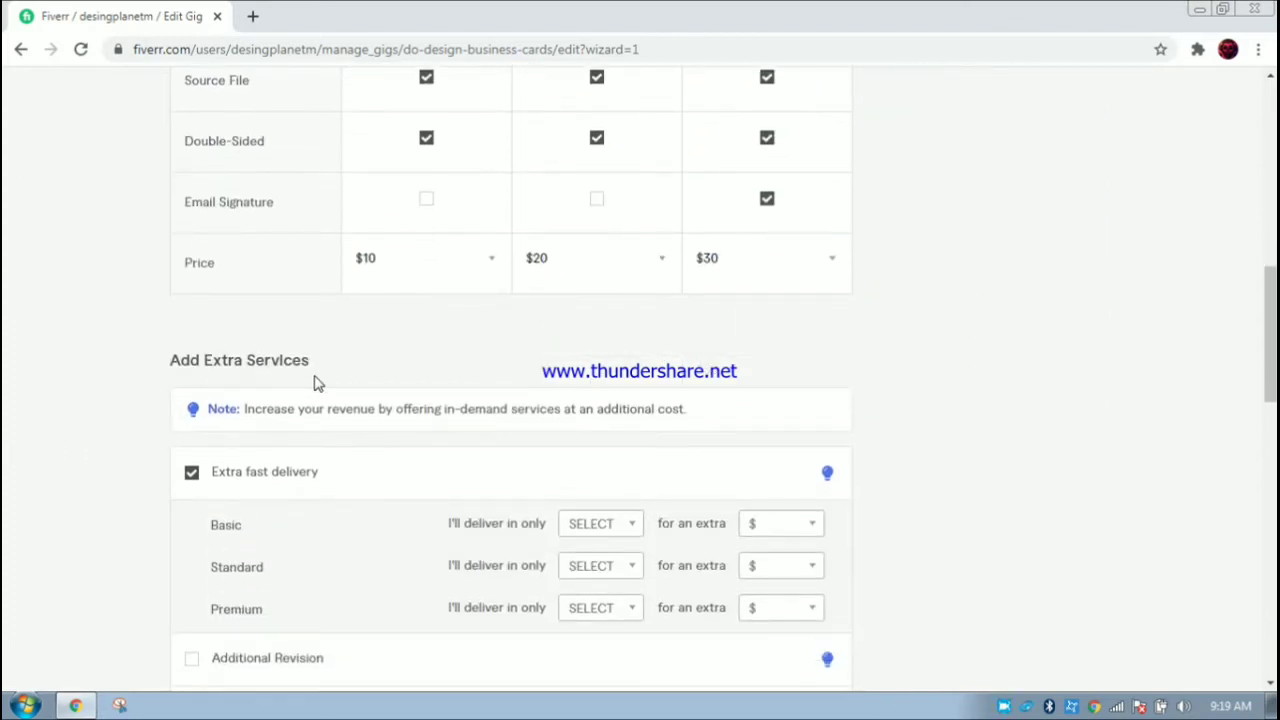
scroll(349, 381, down, 1)
scroll(349, 381, down, 1)
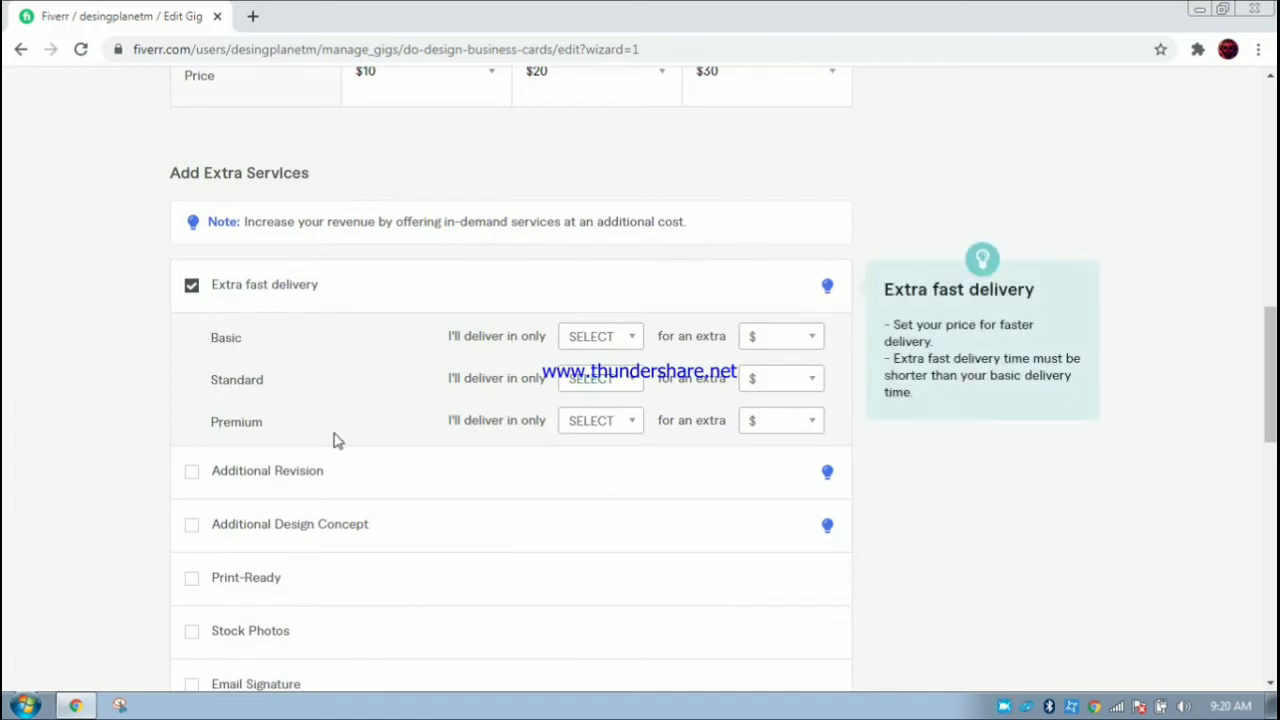
click(615, 425)
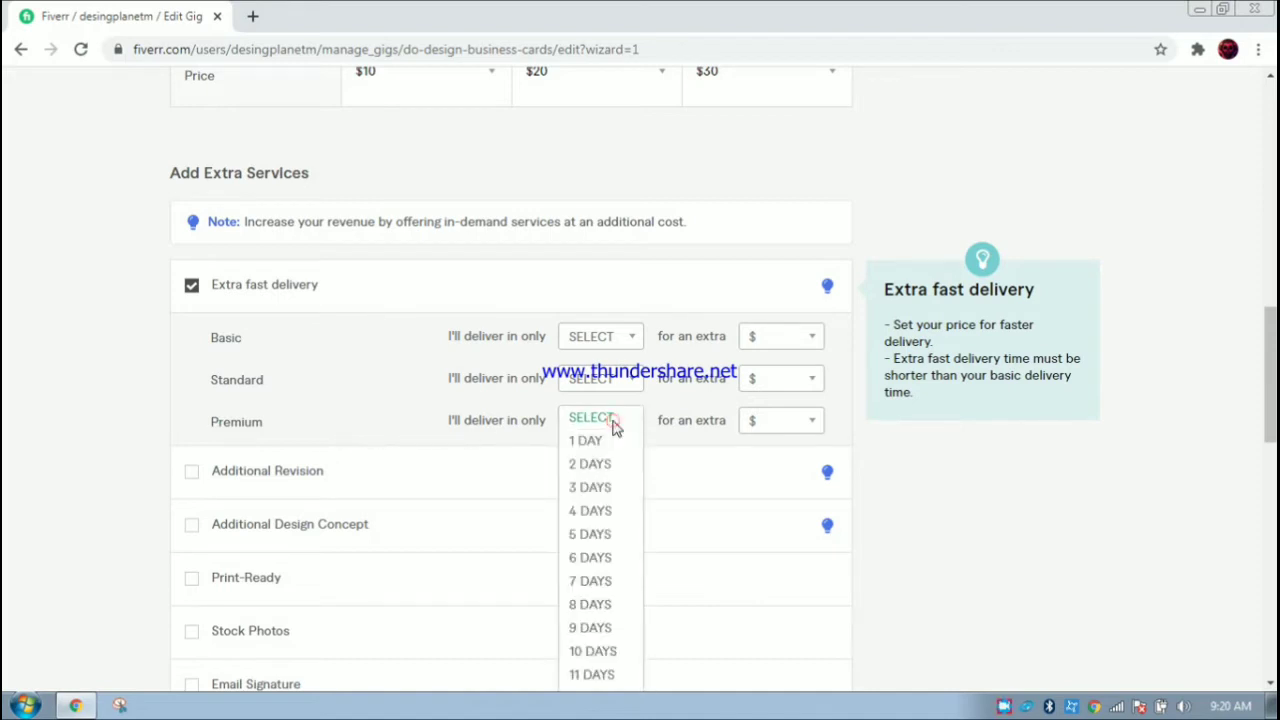
click(606, 443)
scroll(645, 306, up, 8)
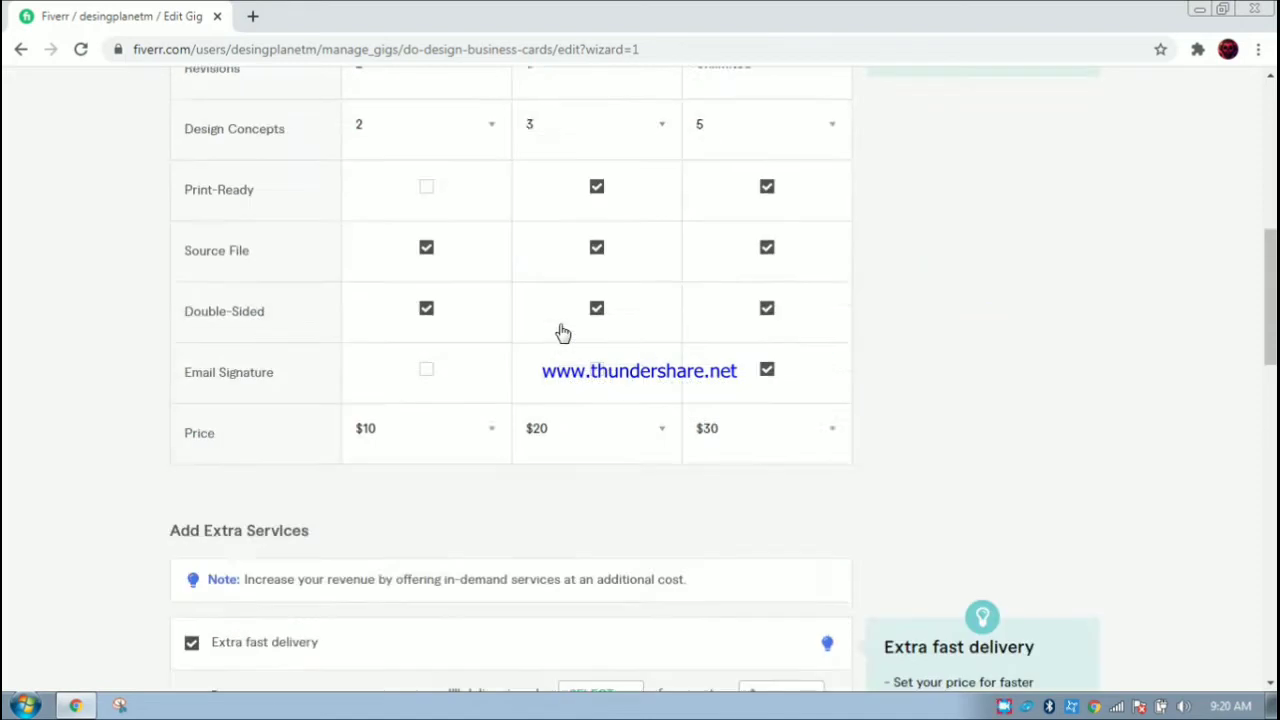
scroll(725, 278, down, 4)
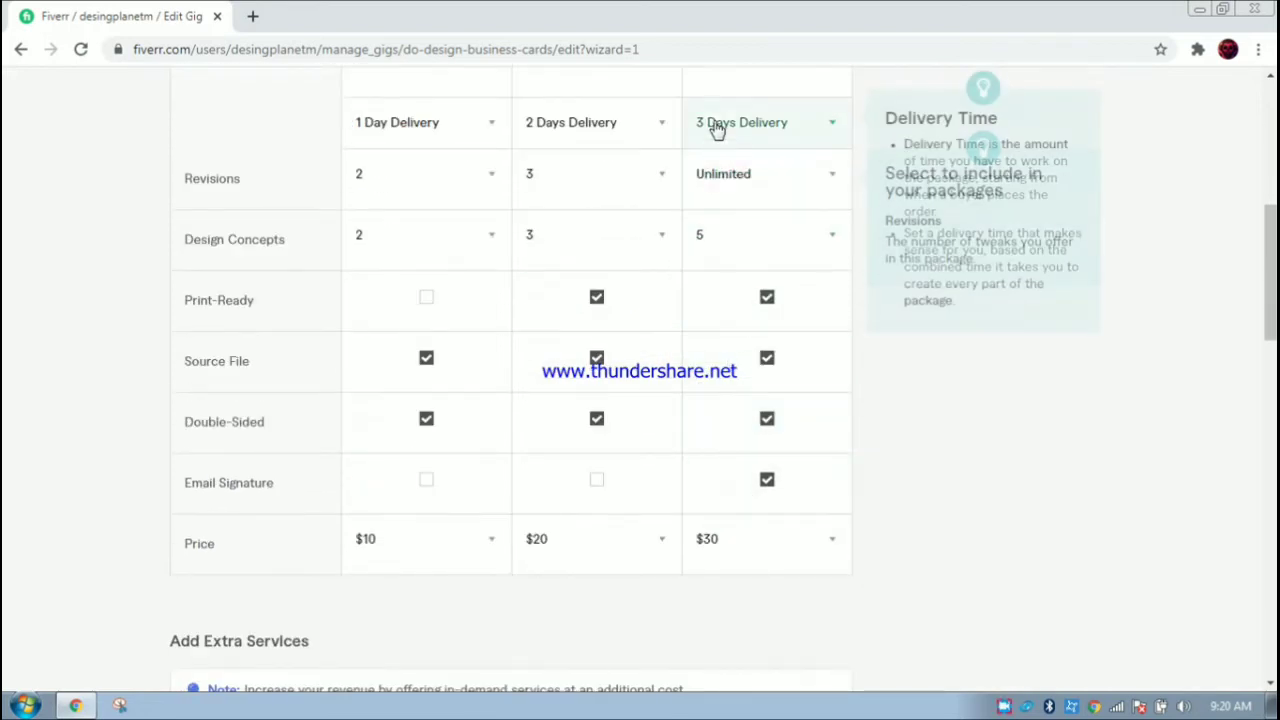
- Set the Premium package's extra fast delivery price to $50, then save the pricing section and continue
scroll(498, 512, down, 3)
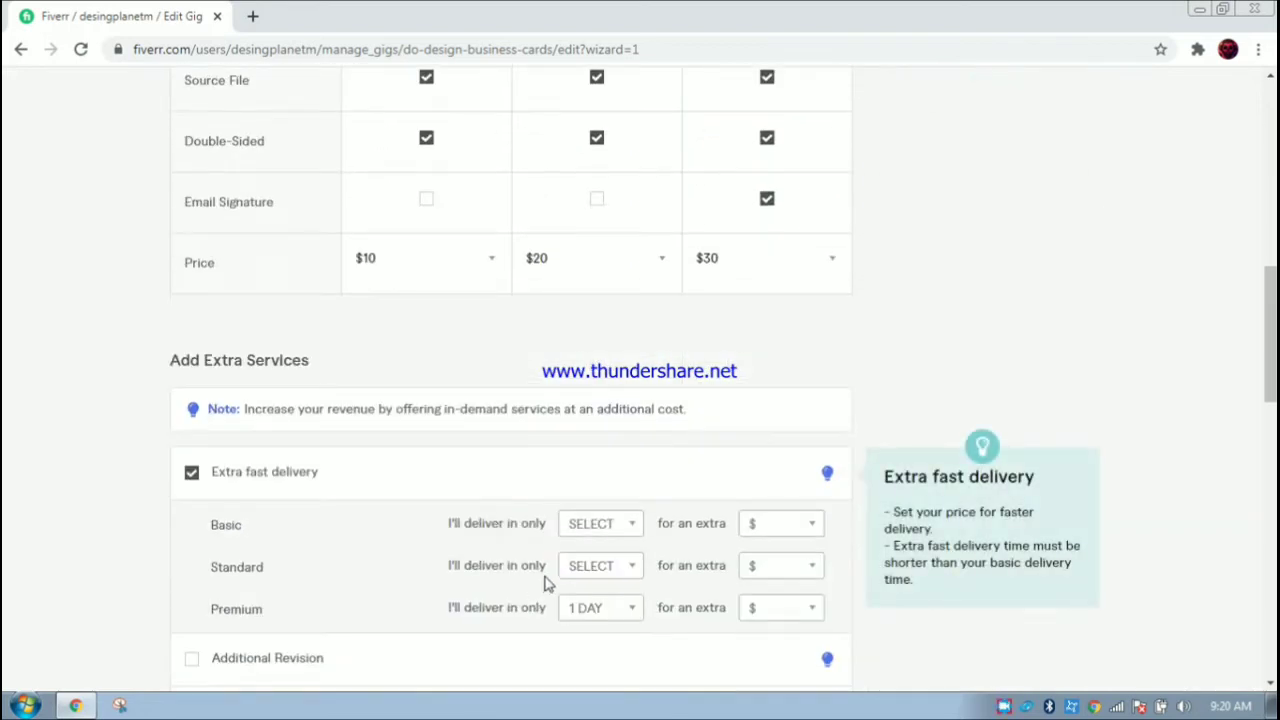
scroll(611, 563, down, 2)
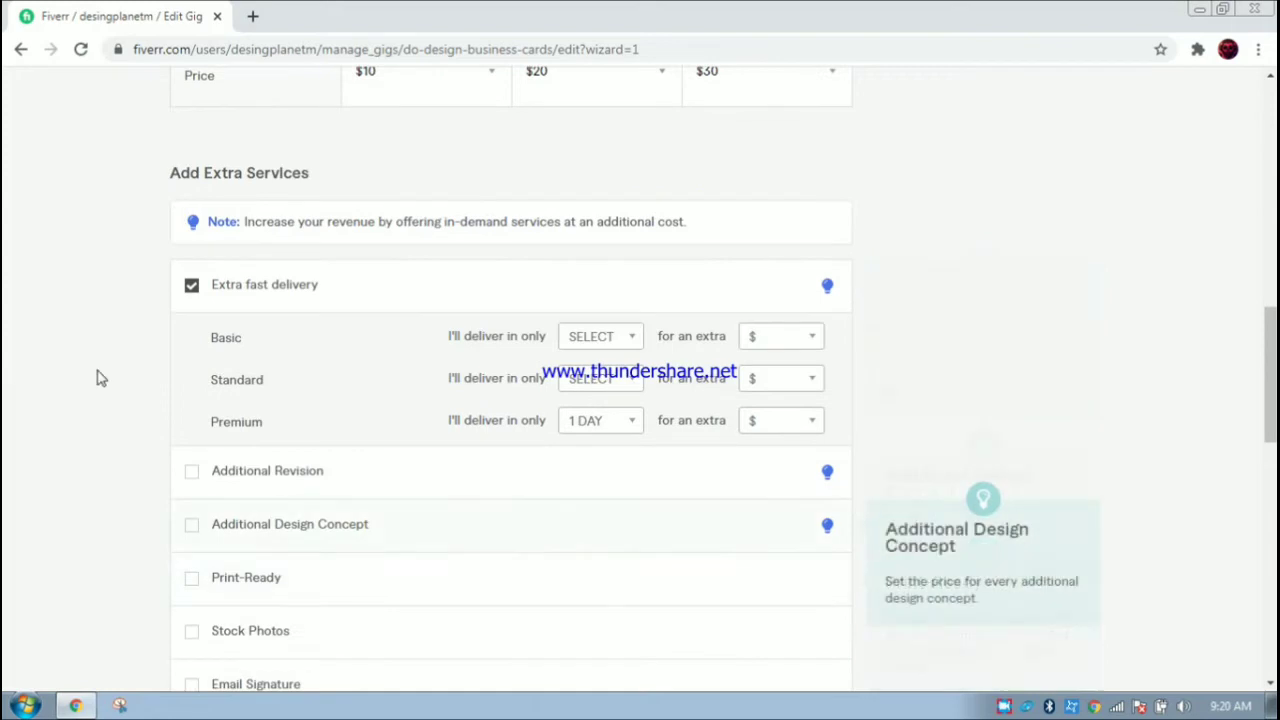
click(810, 427)
scroll(822, 520, down, 2)
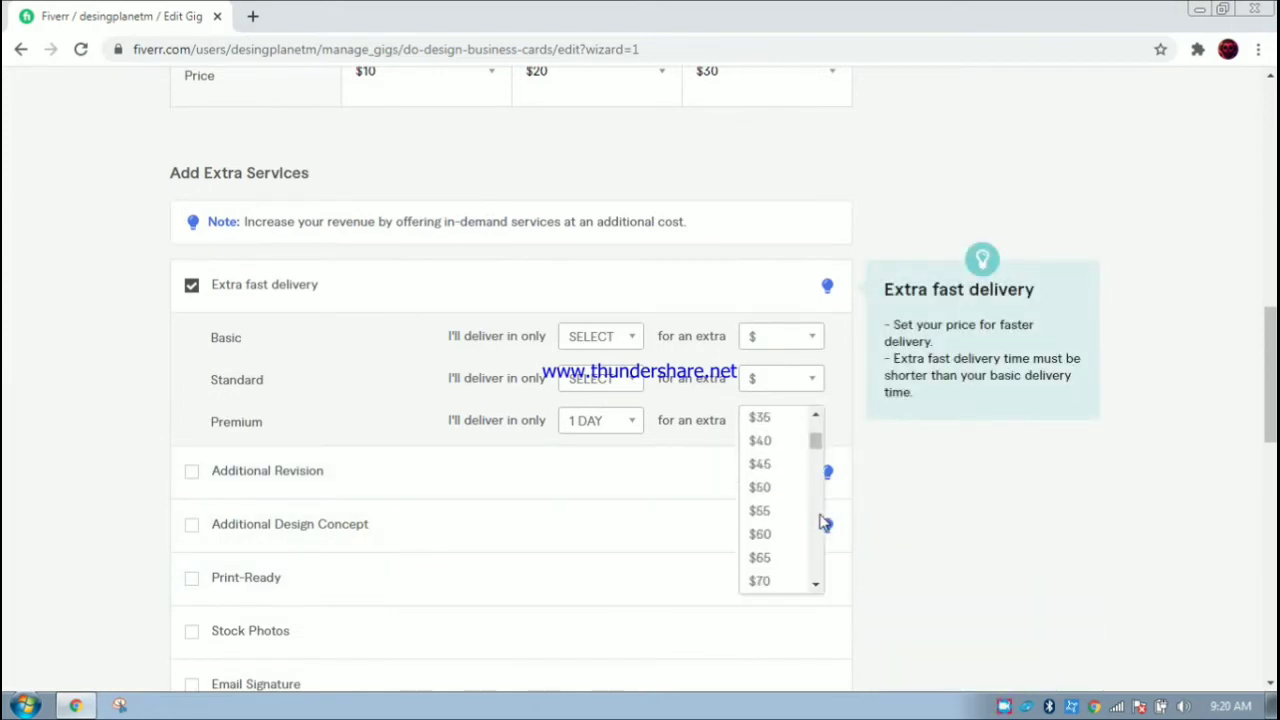
click(760, 487)
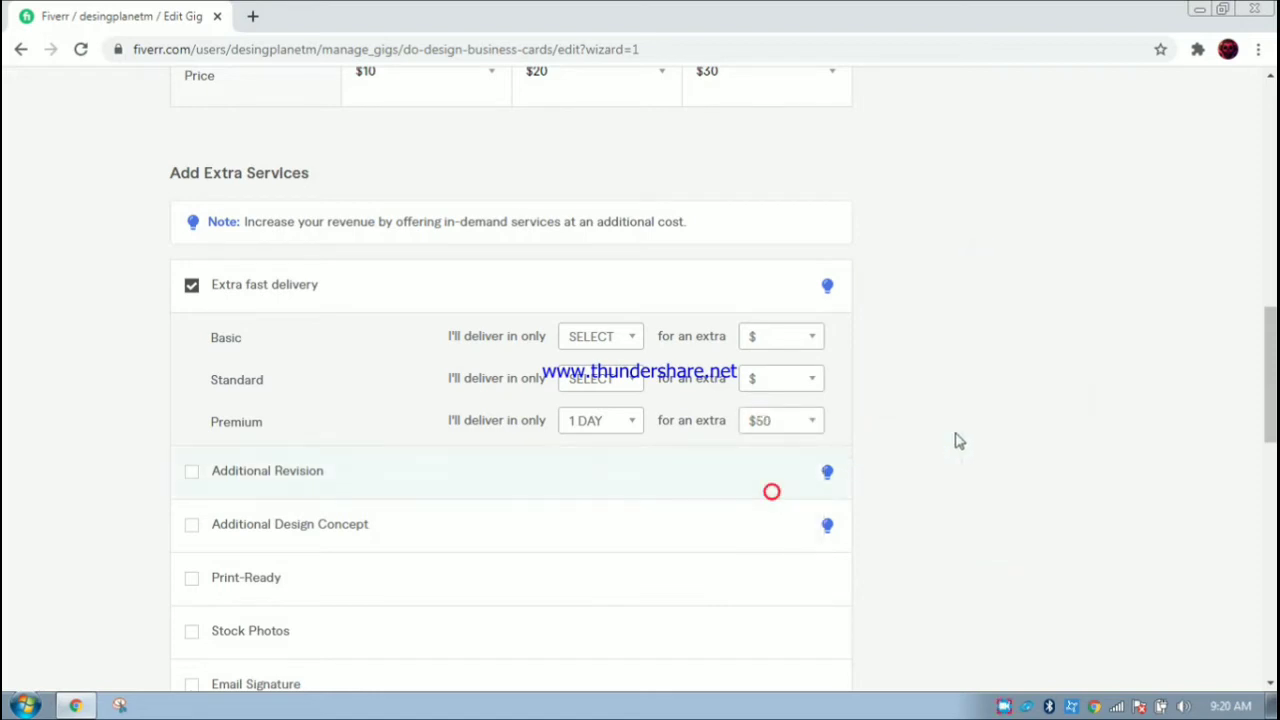
scroll(423, 391, down, 5)
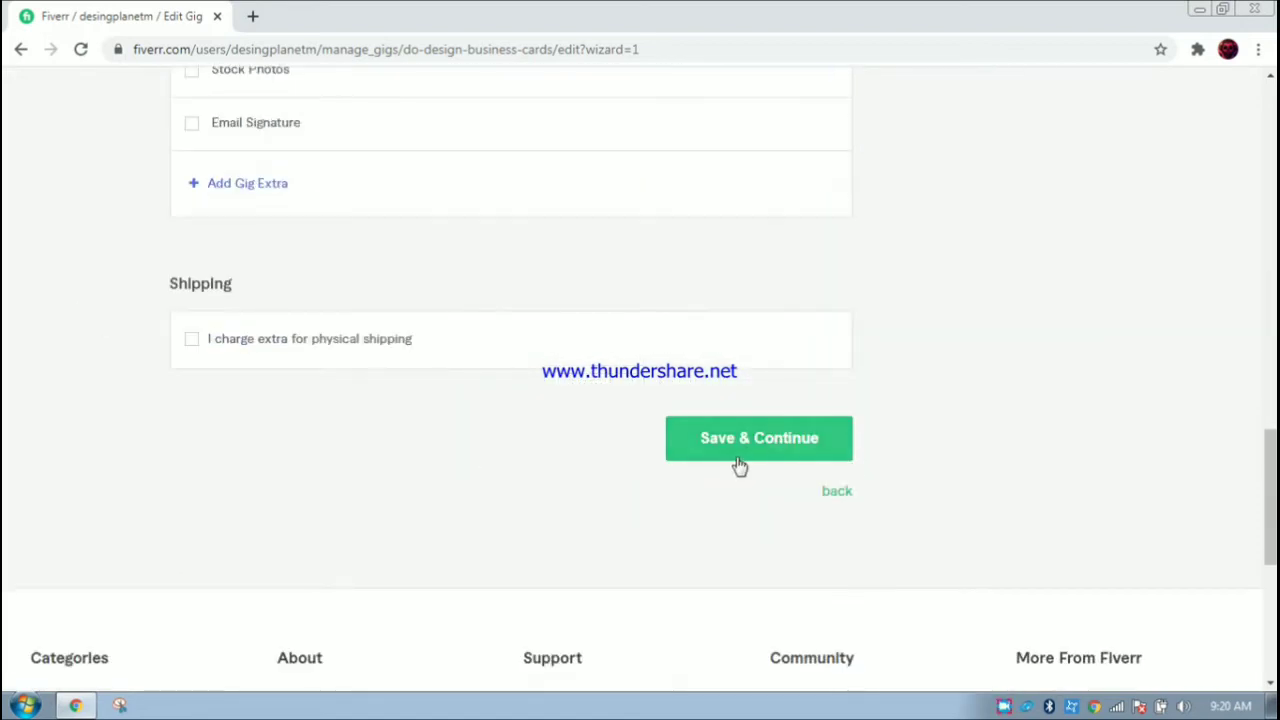
click(766, 442)
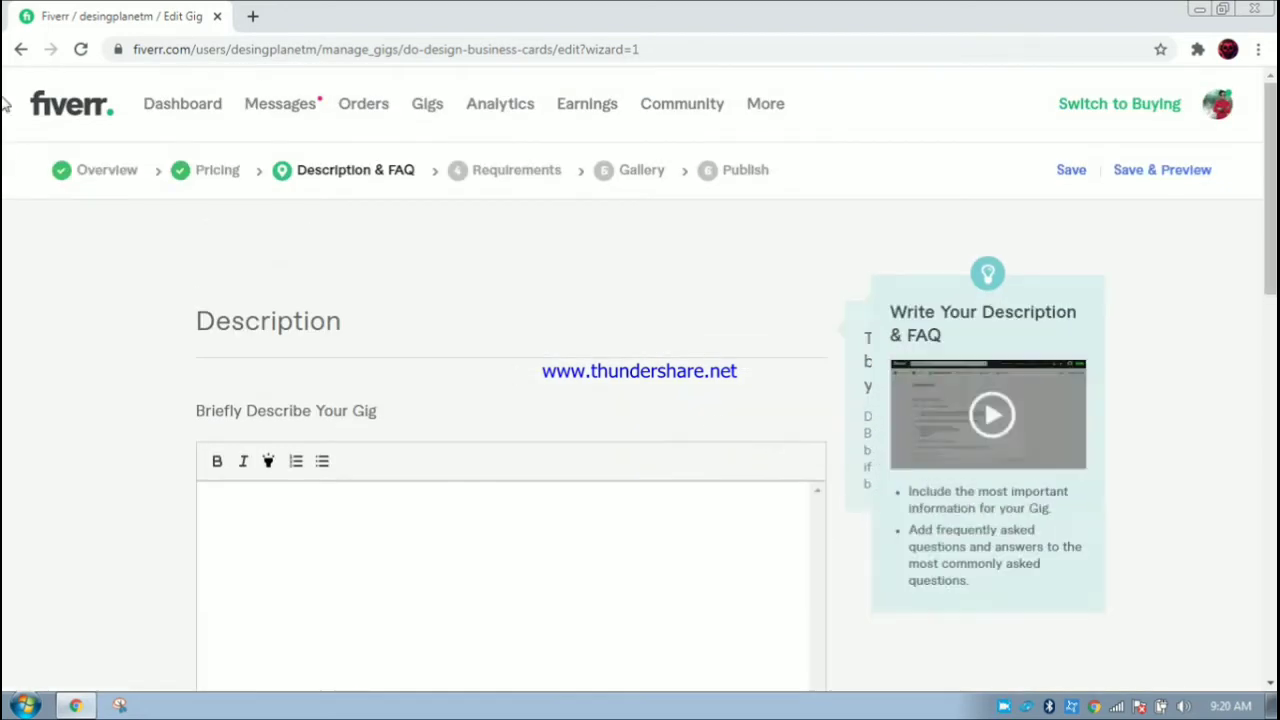
- Open the information document from the Graphic River folder on New Volume (F:) as the source for the gig description
scroll(77, 386, down, 1)
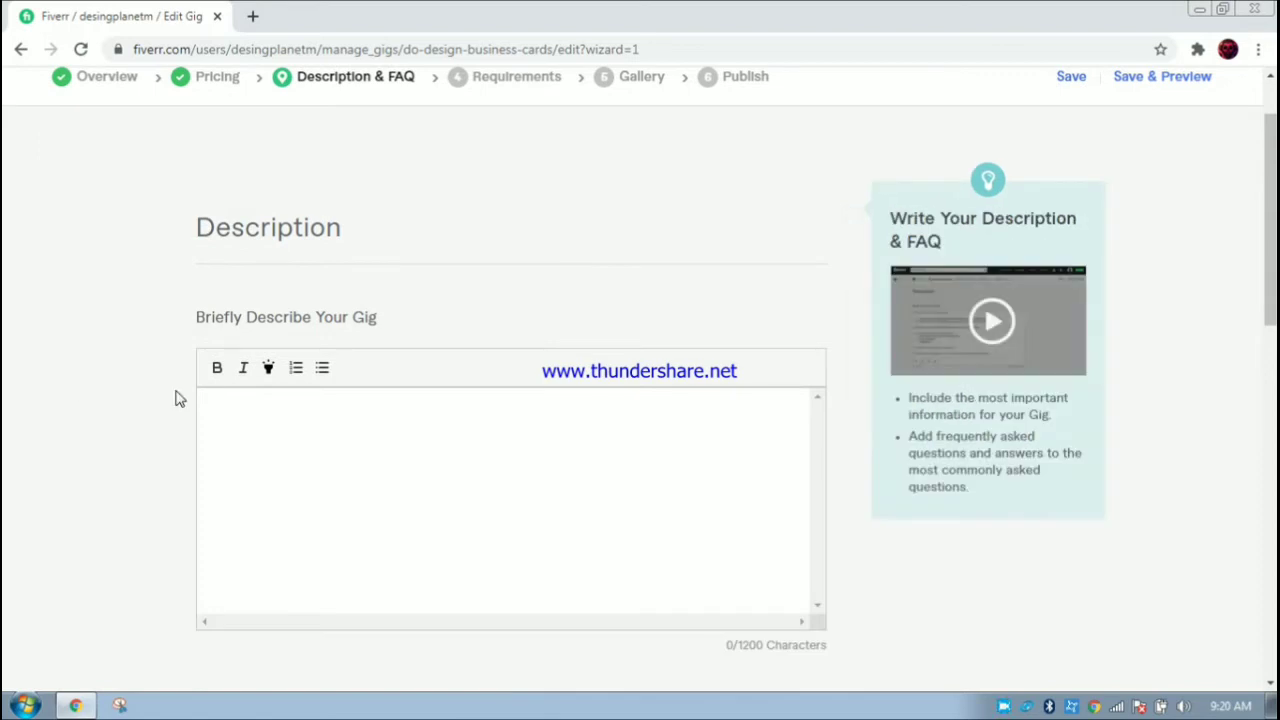
scroll(483, 446, down, 1)
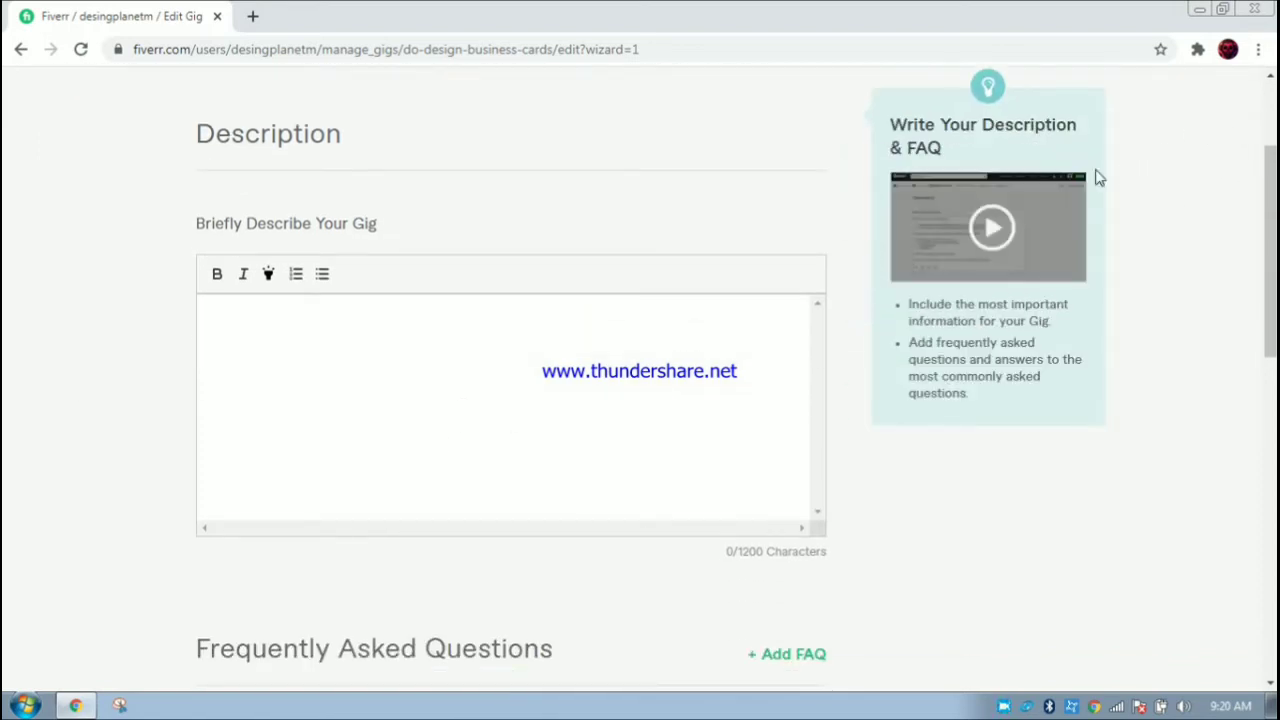
click(1199, 9)
double_click(12, 36)
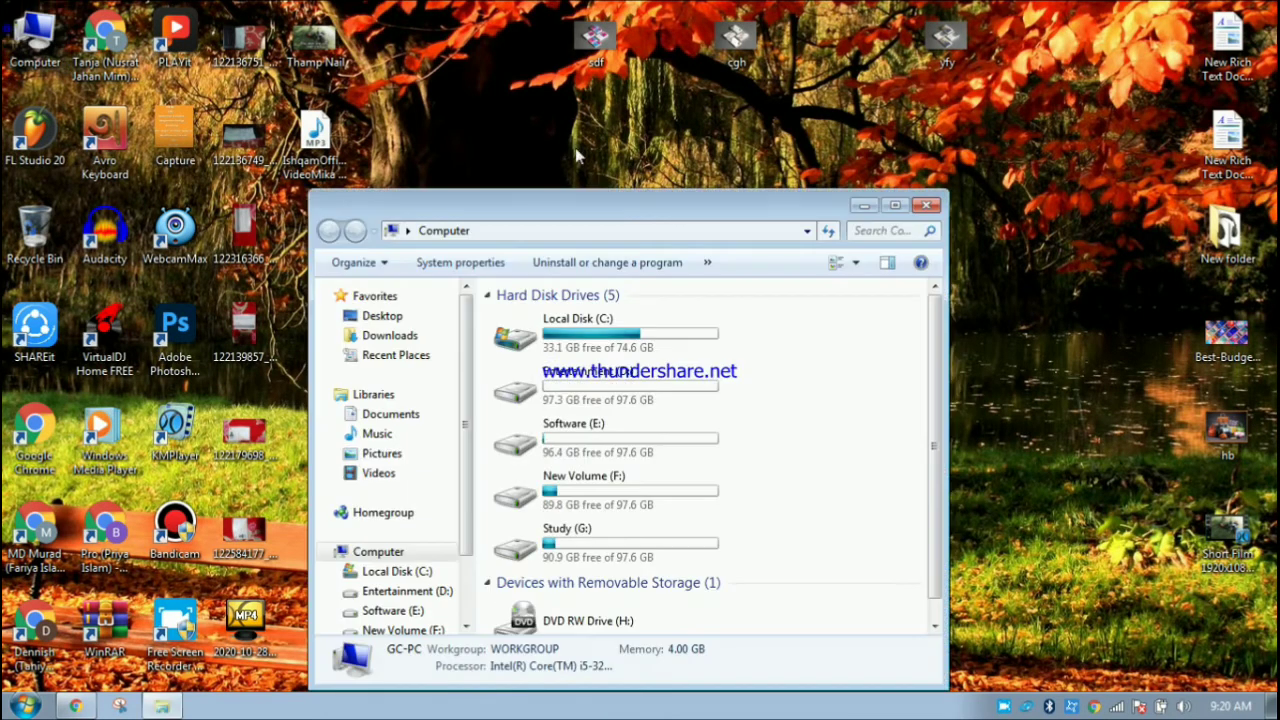
double_click(566, 492)
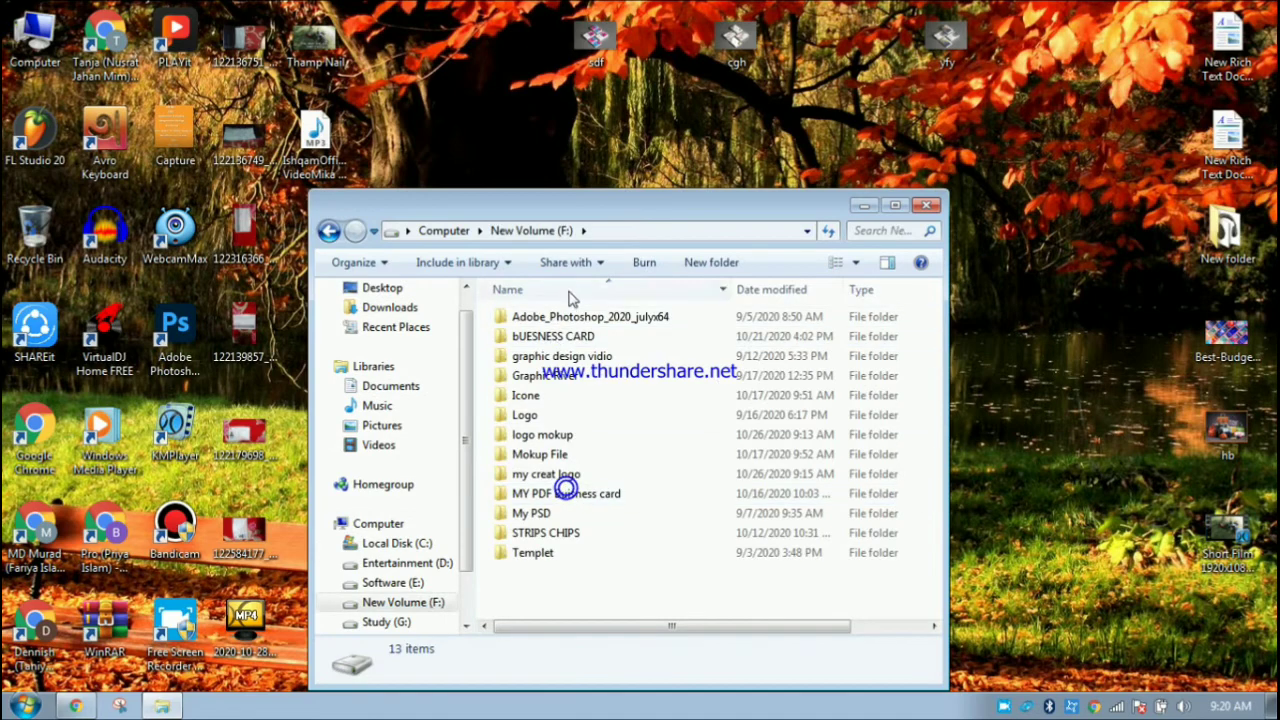
drag(586, 209, 641, 211)
right_click(507, 100)
click(577, 151)
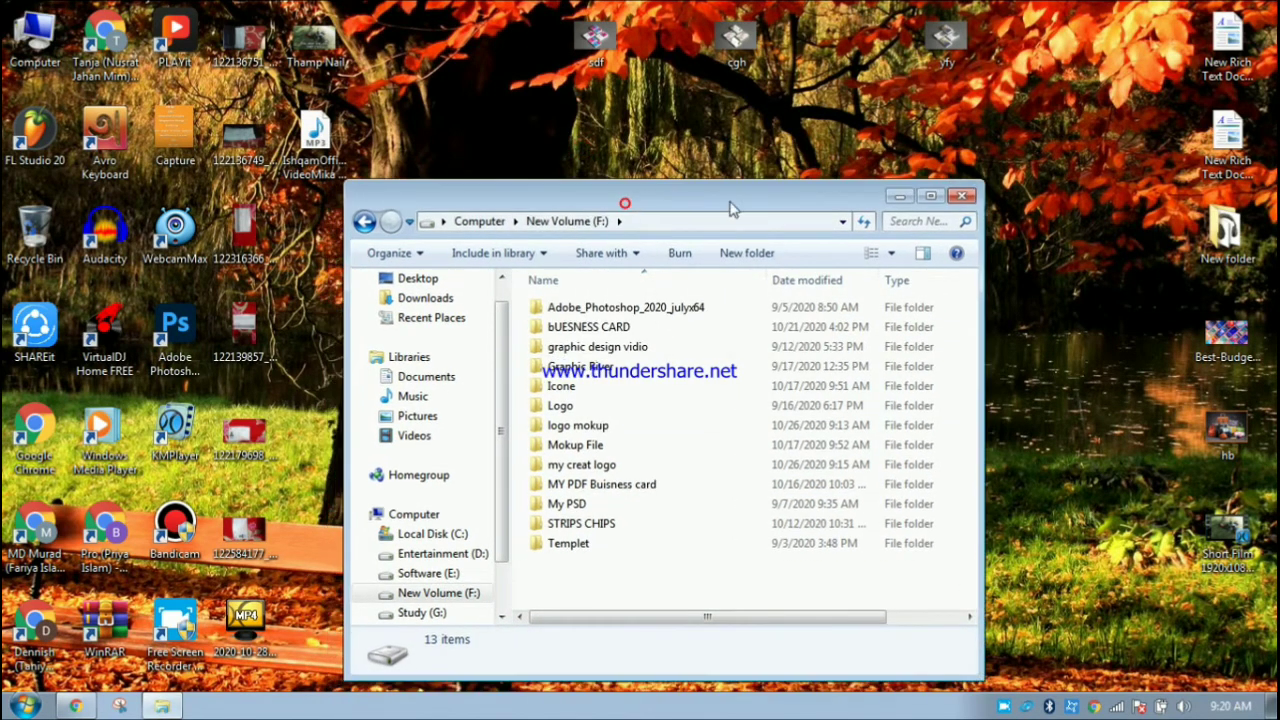
double_click(590, 367)
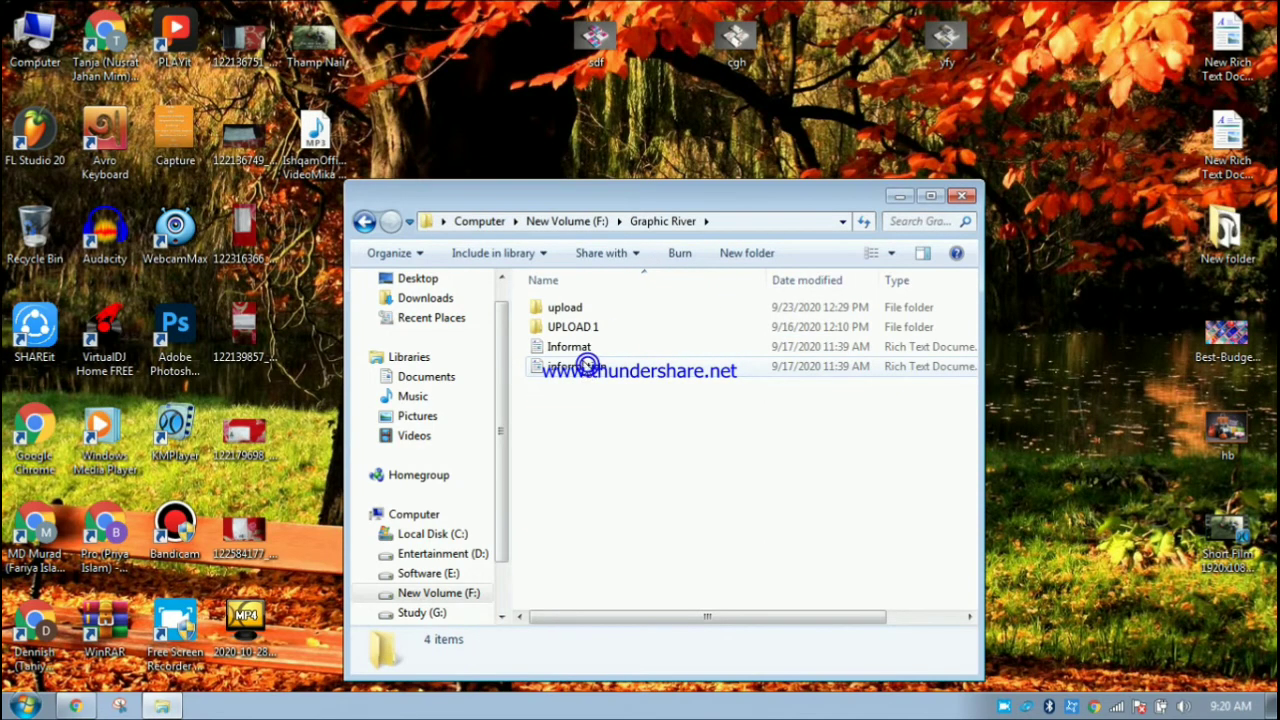
click(590, 368)
double_click(590, 366)
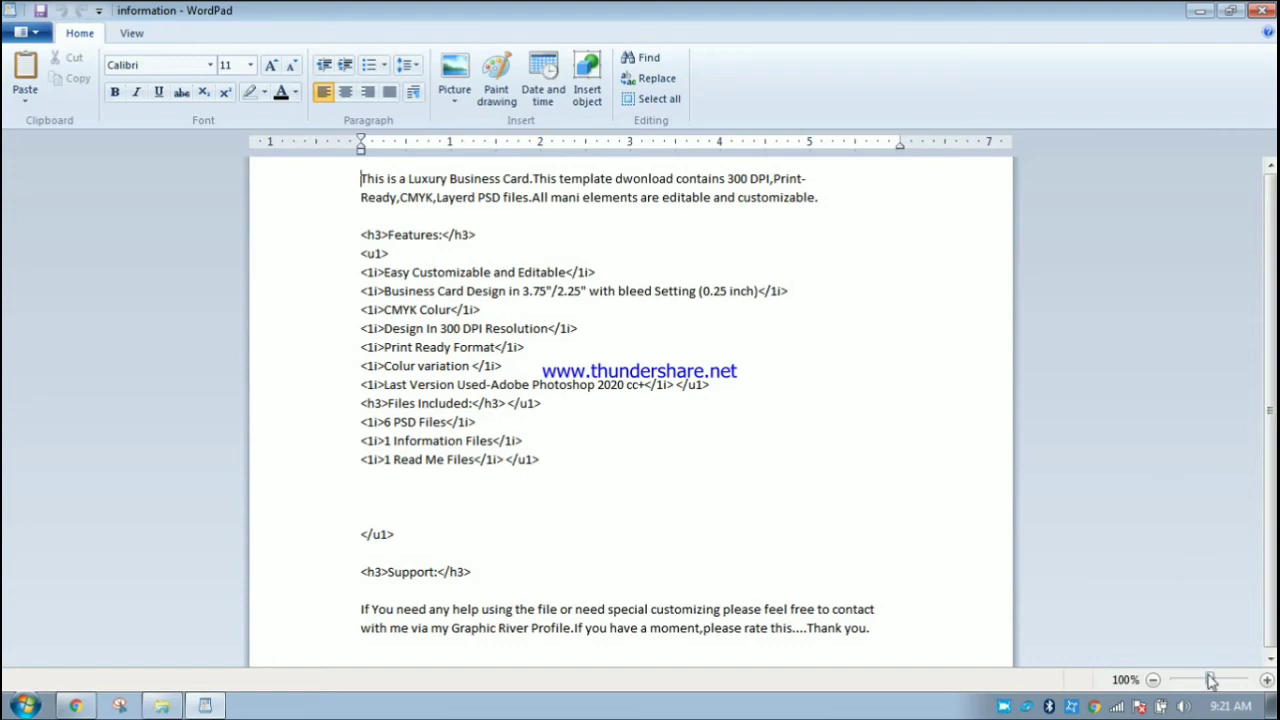
- Remove the words "a Luxury" from the opening sentence of the information document
drag(1210, 680, 1213, 680)
scroll(885, 422, up, 1)
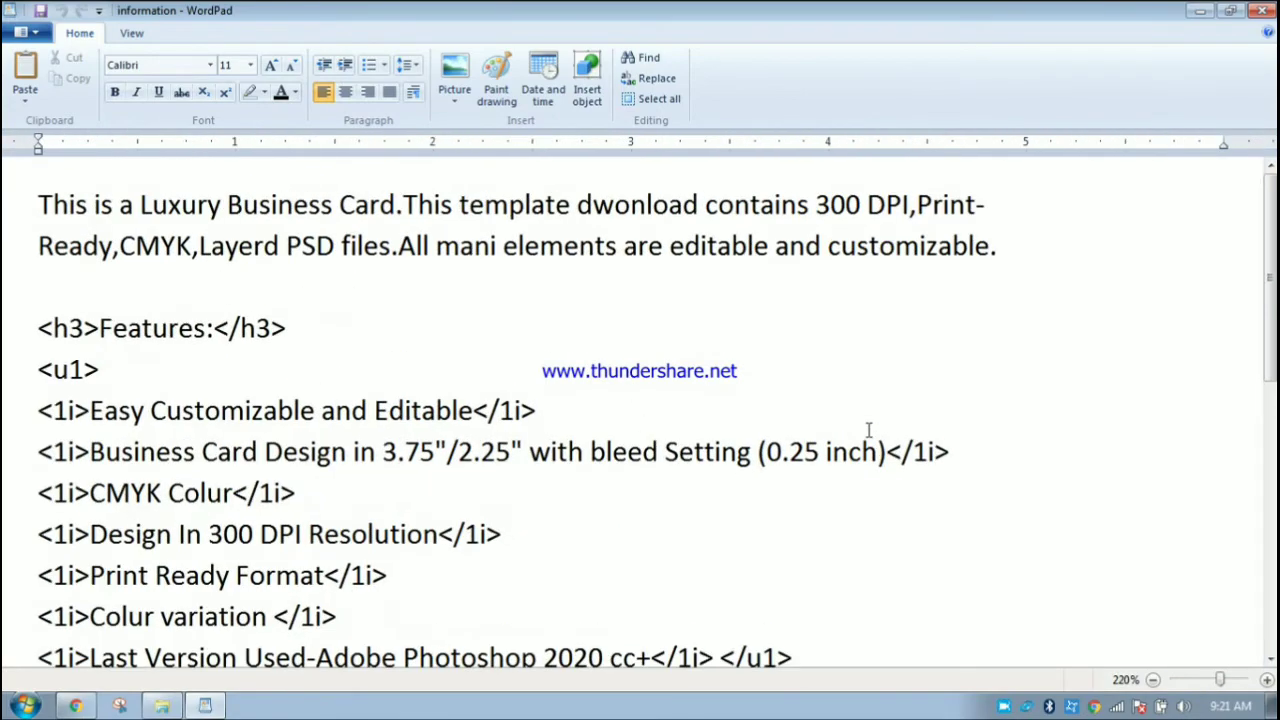
scroll(869, 430, down, 3)
scroll(540, 483, up, 1)
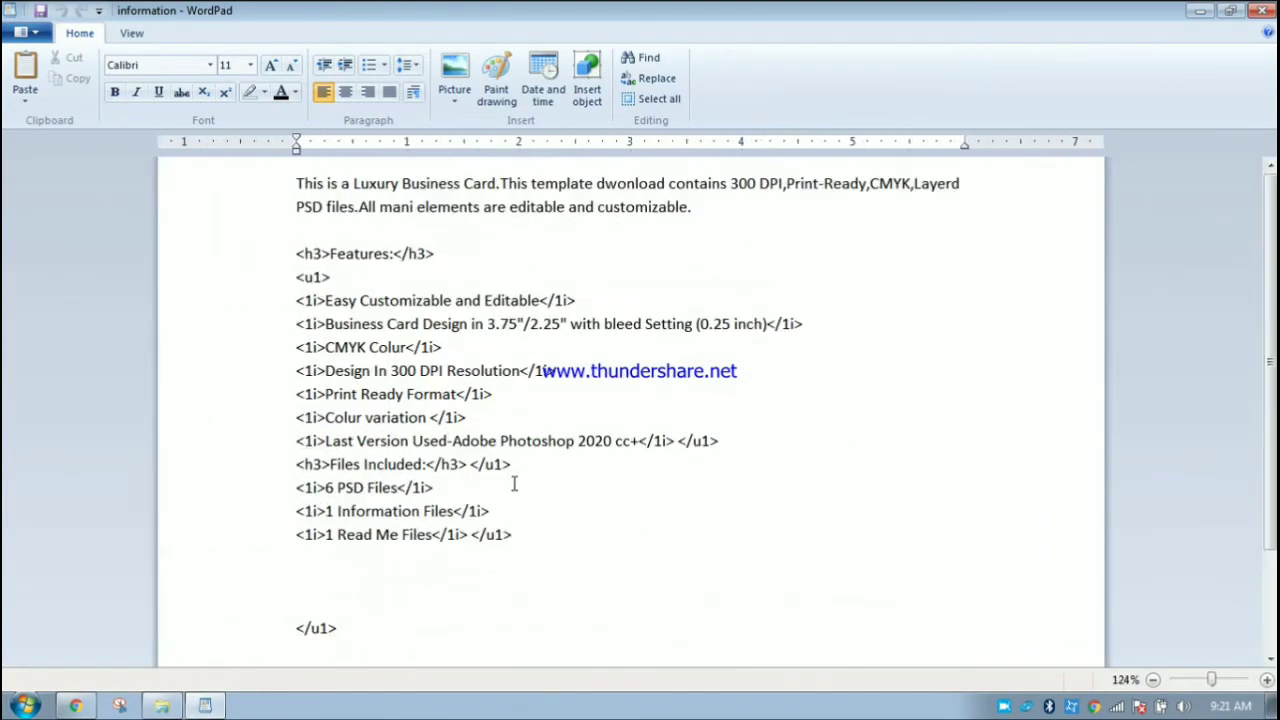
scroll(514, 484, down, 1)
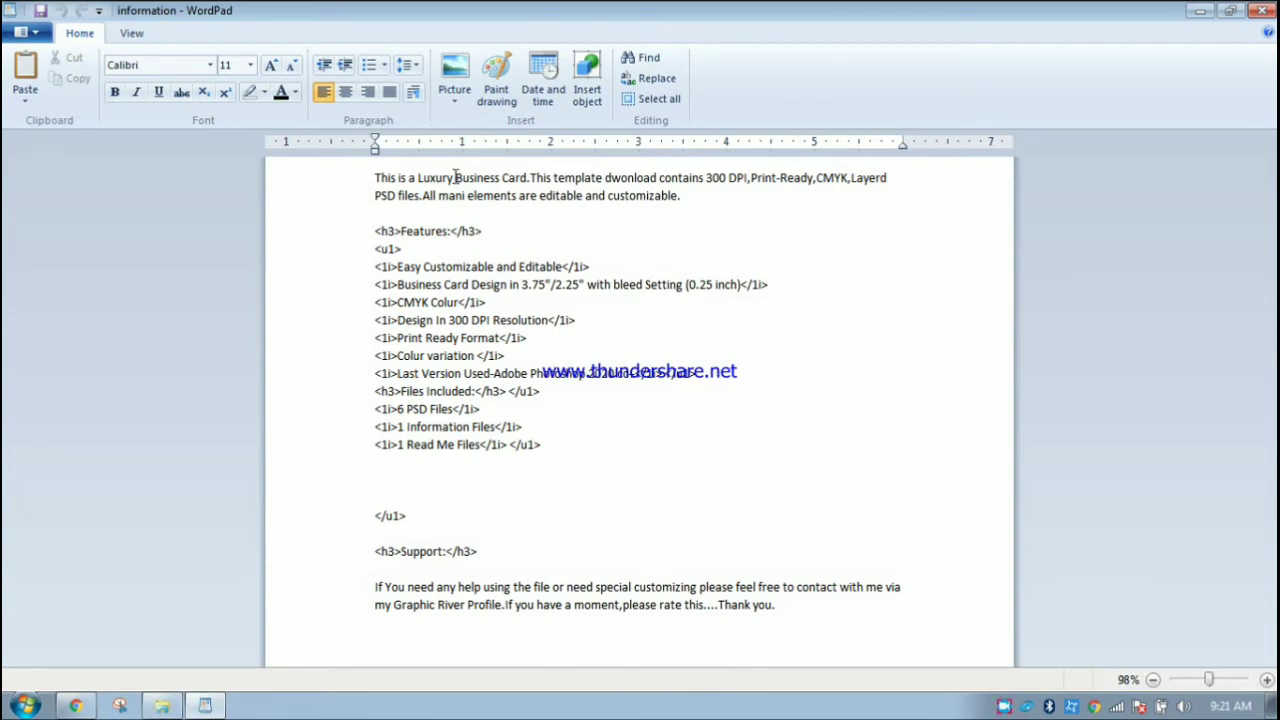
drag(454, 177, 410, 178)
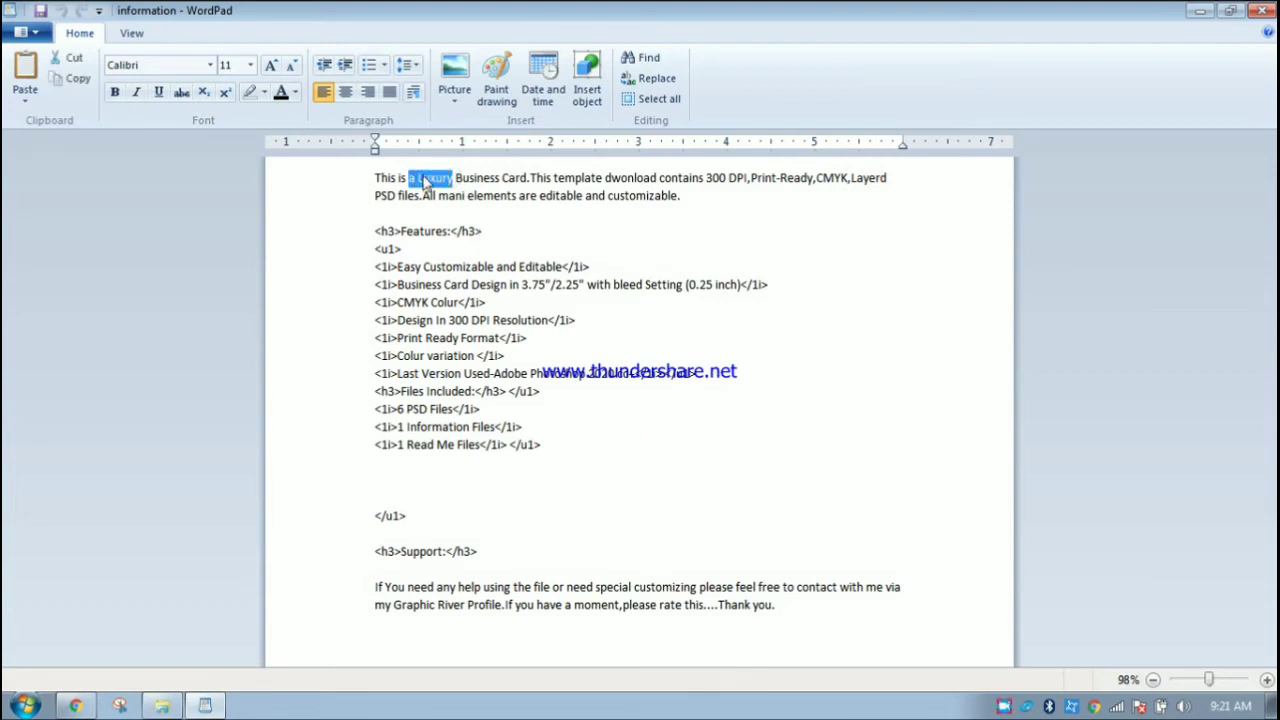
right_click(424, 178)
click(464, 187)
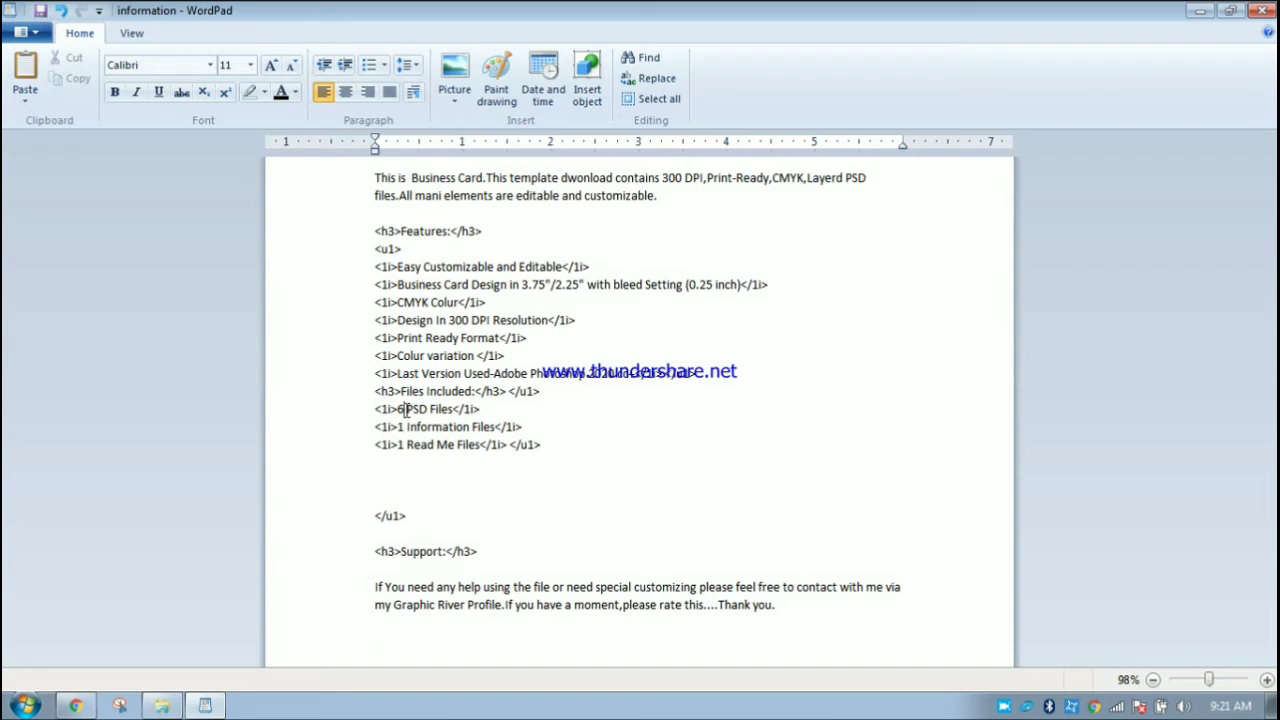
- Remove the number 6 in front of "PSD Files" in the Files Included list
drag(405, 409, 398, 409)
right_click(402, 410)
click(433, 421)
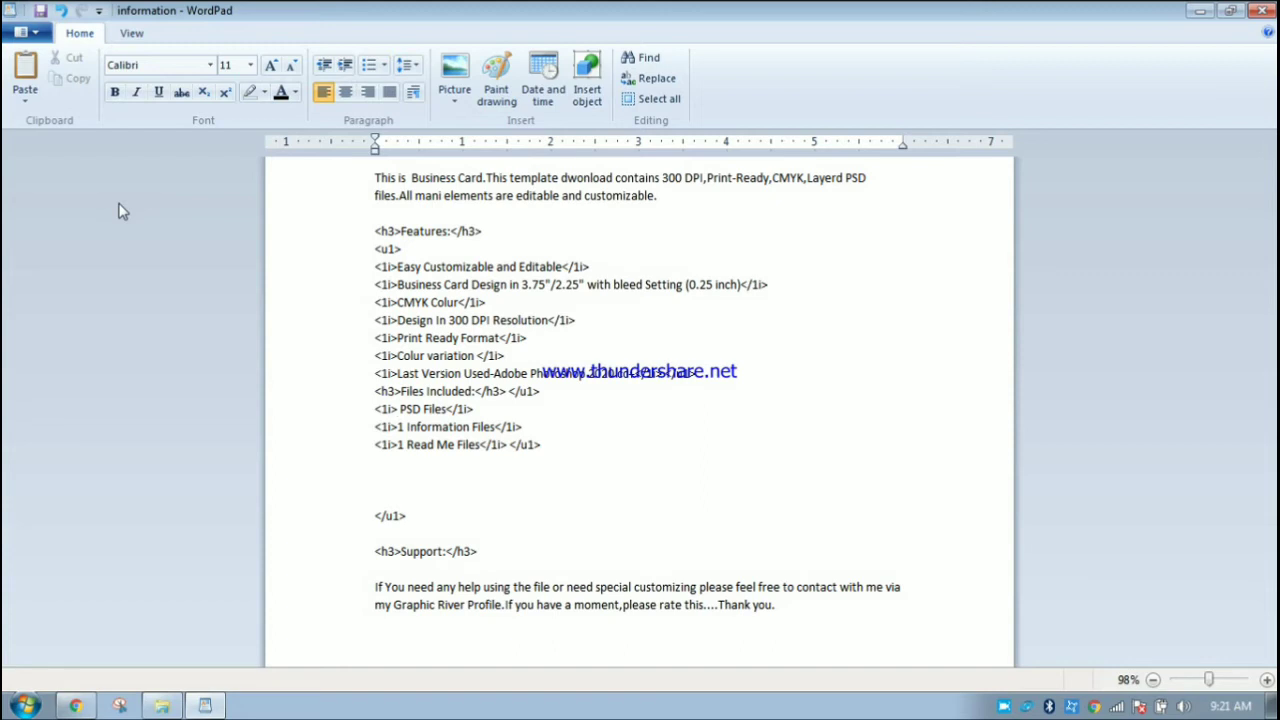
- Copy the document's entire text and paste it into the gig's description field on Fiverr
drag(776, 605, 339, 170)
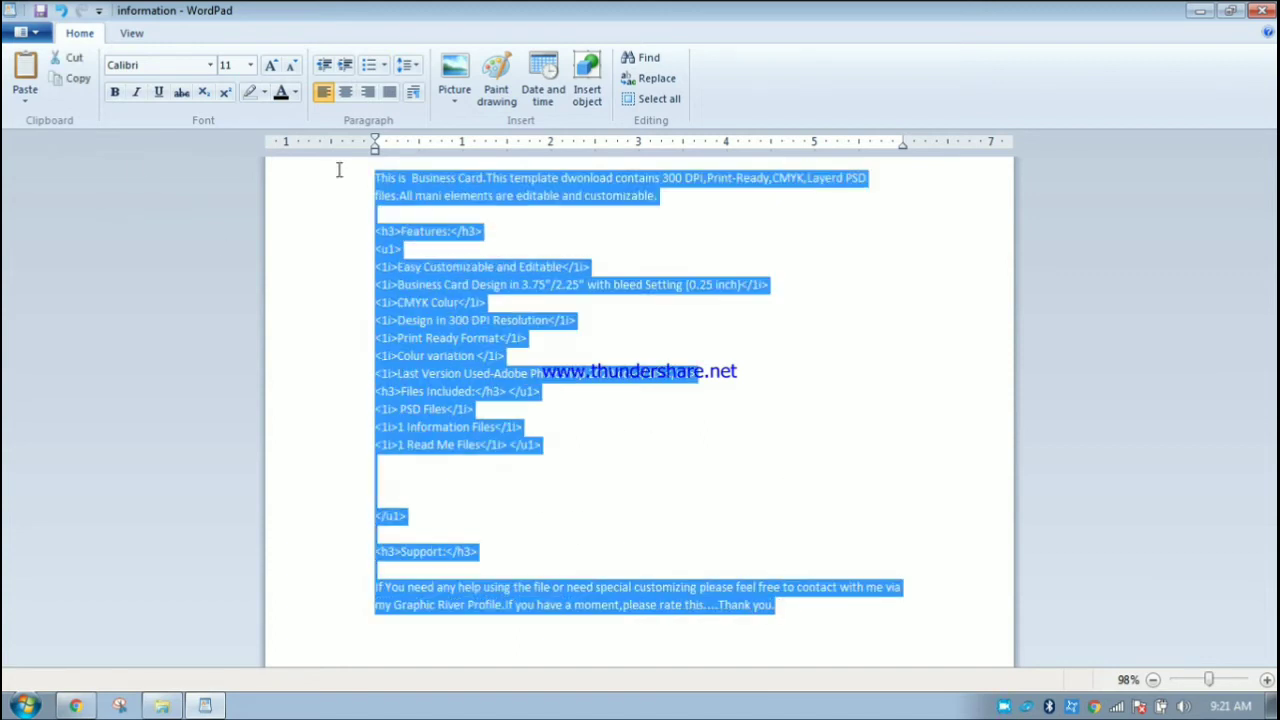
right_click(400, 297)
click(447, 332)
click(77, 706)
right_click(236, 376)
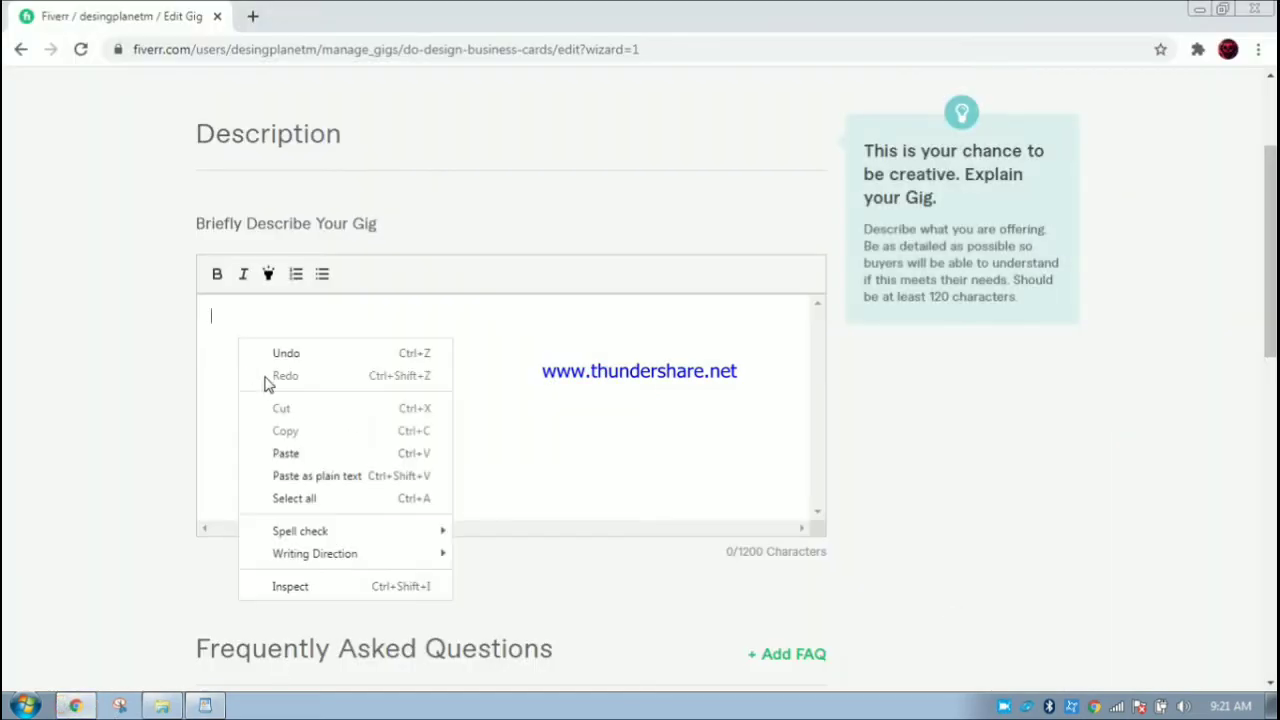
click(291, 476)
click(292, 467)
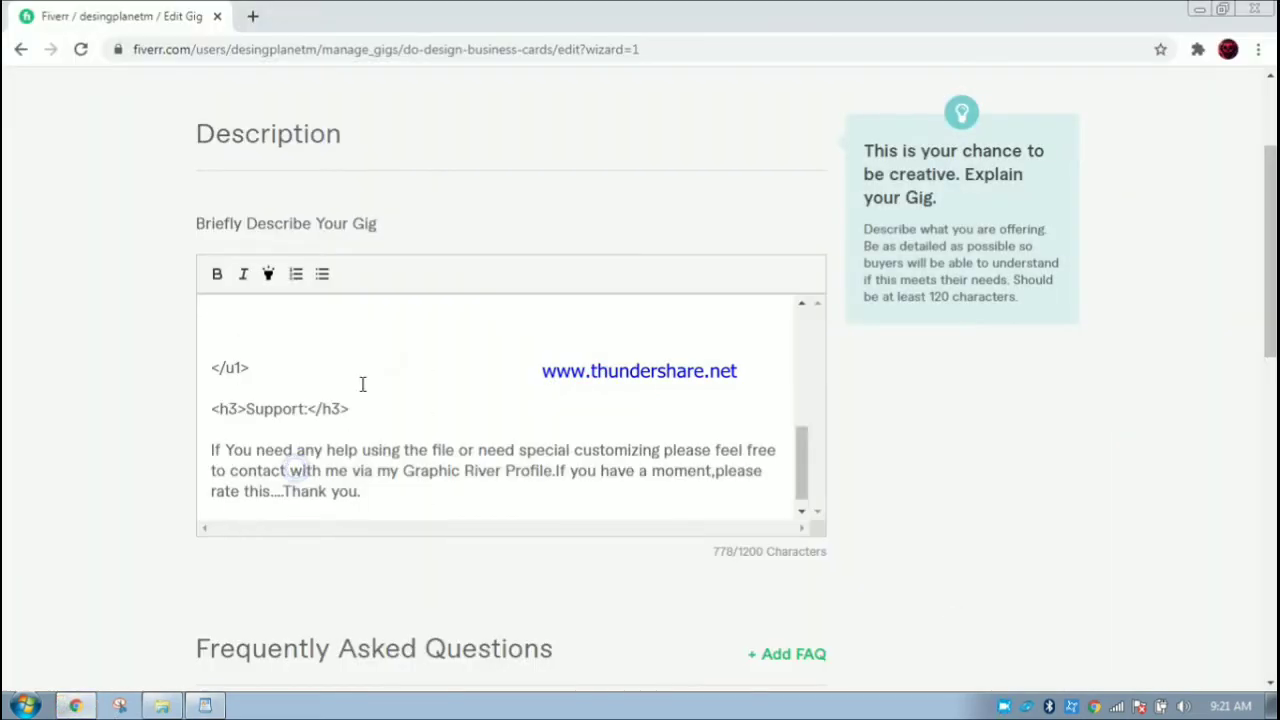
- Review the pasted gig description and save the Description & FAQ section without adding any FAQ
scroll(375, 387, down, 1)
scroll(386, 392, up, 3)
scroll(591, 491, down, 3)
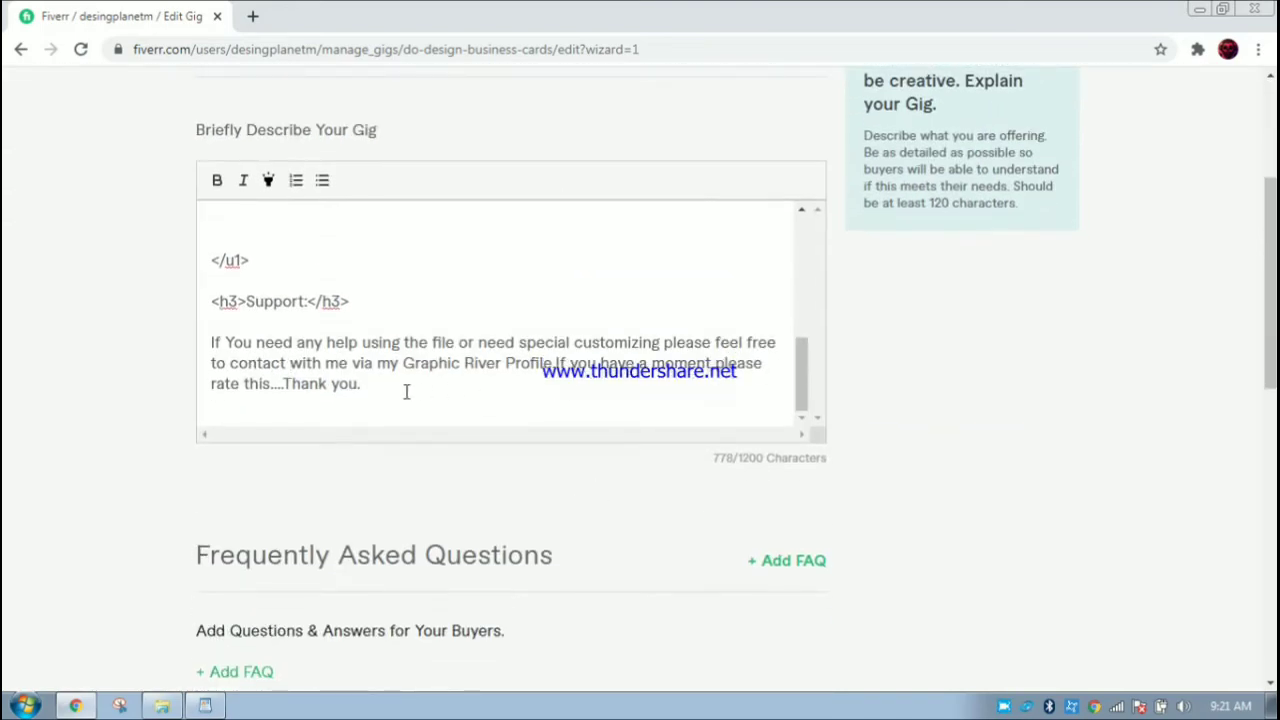
drag(384, 396, 308, 372)
key(ctrl+a)
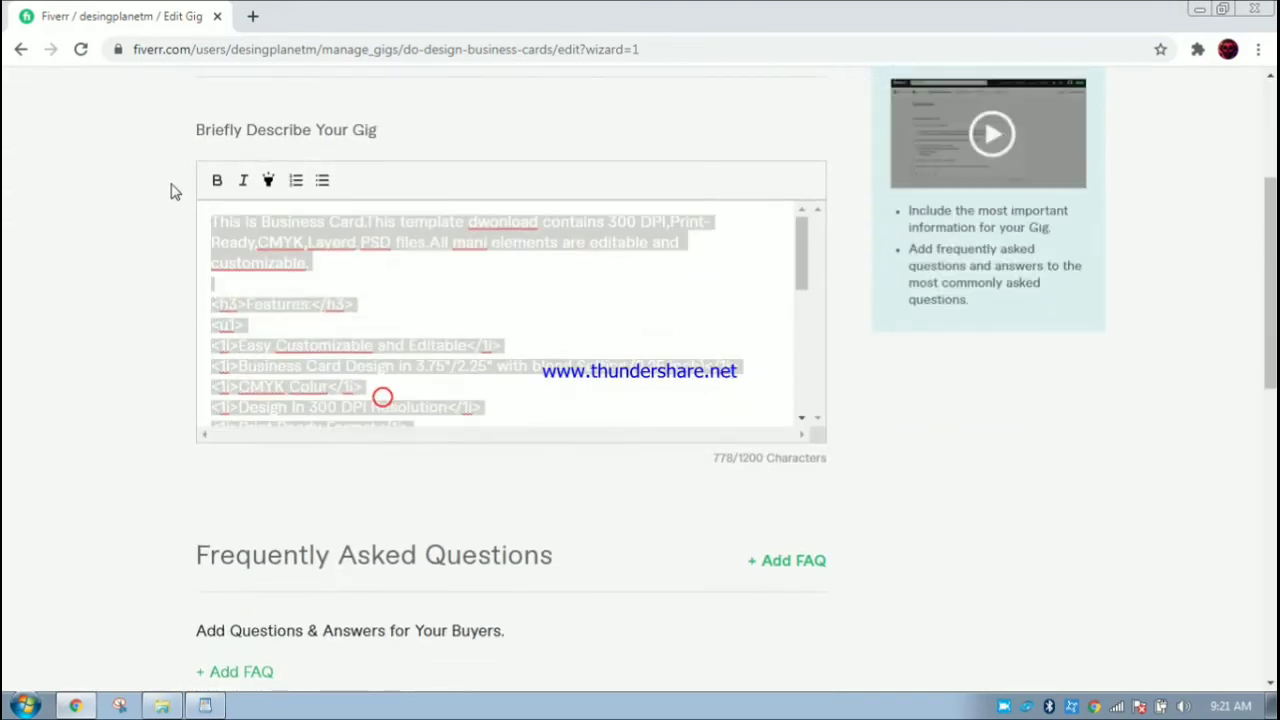
click(598, 320)
scroll(598, 320, down, 6)
scroll(583, 309, up, 4)
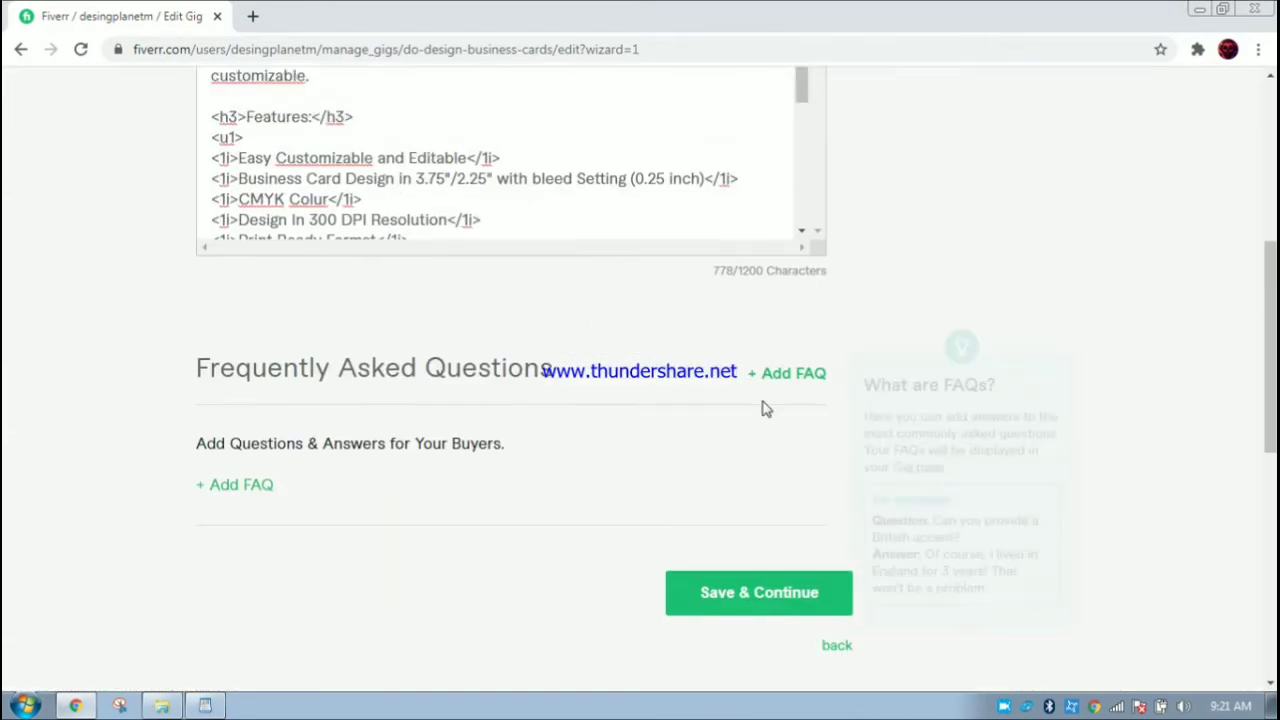
click(749, 592)
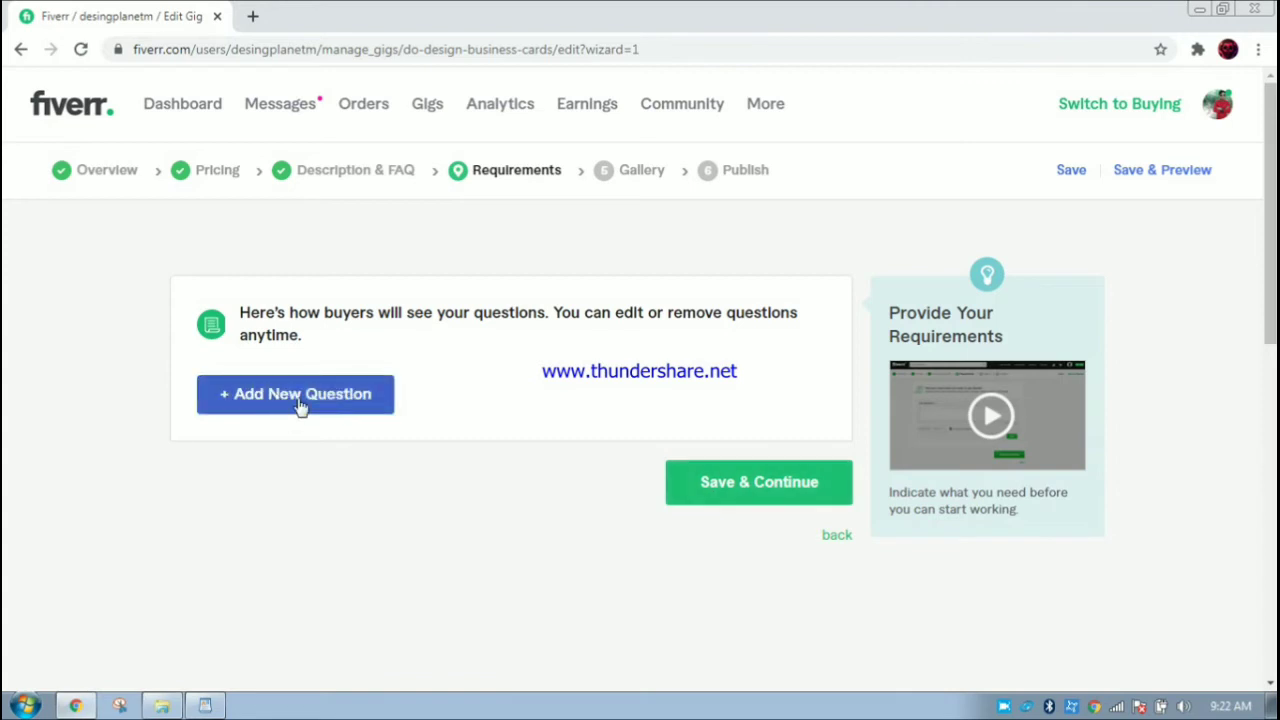
- Add the required free-text buyer question "do you like any business cards design?" and save the requirements section
click(717, 497)
click(289, 342)
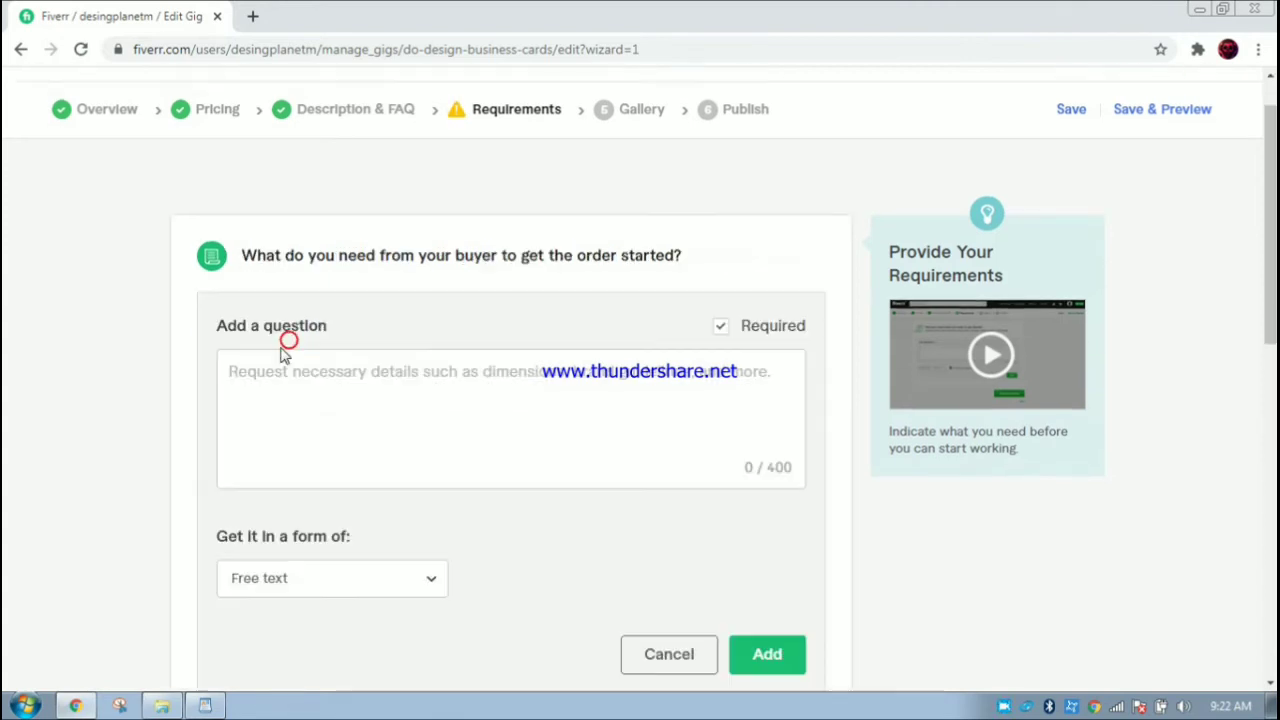
click(299, 372)
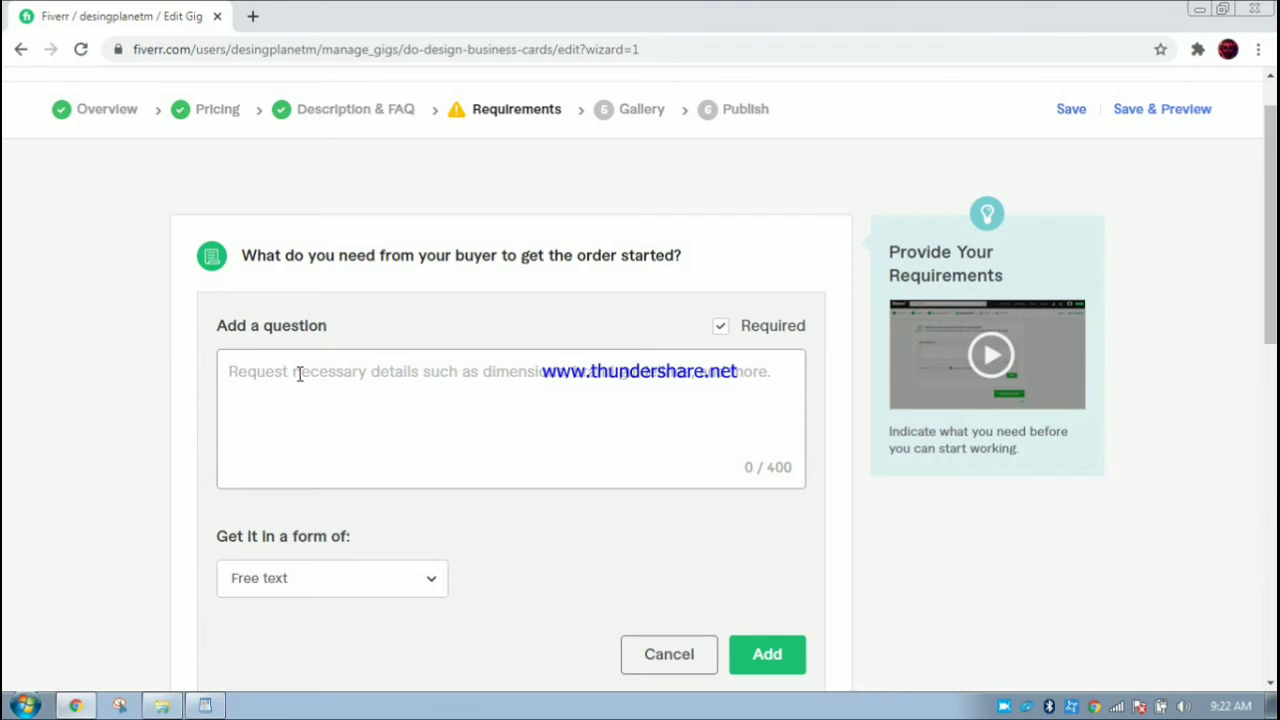
text(di)
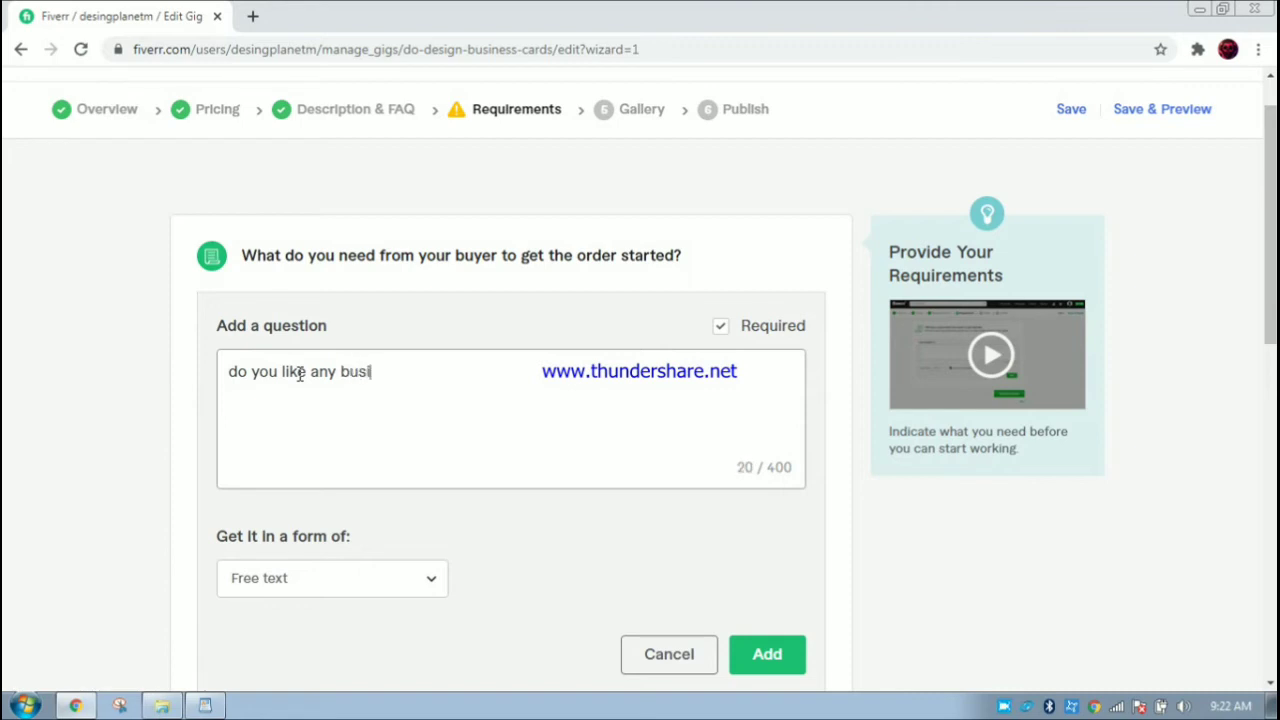
text(ness cards design?)
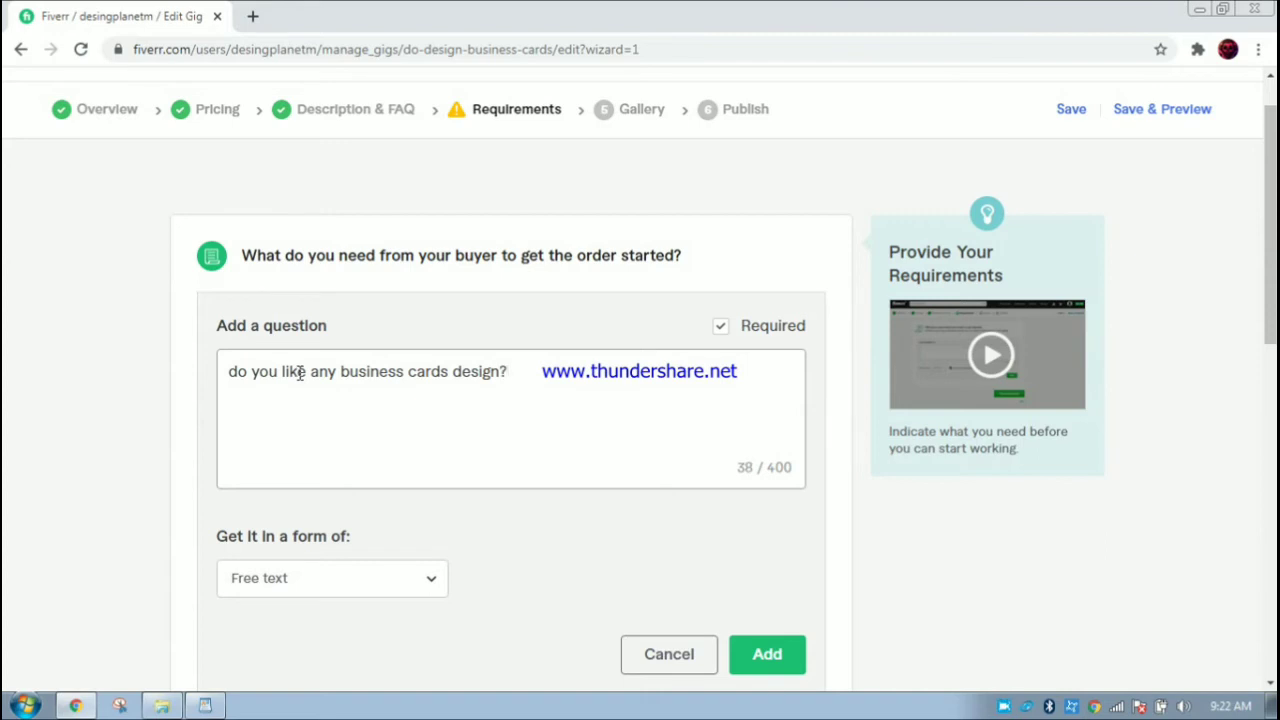
click(784, 665)
click(778, 522)
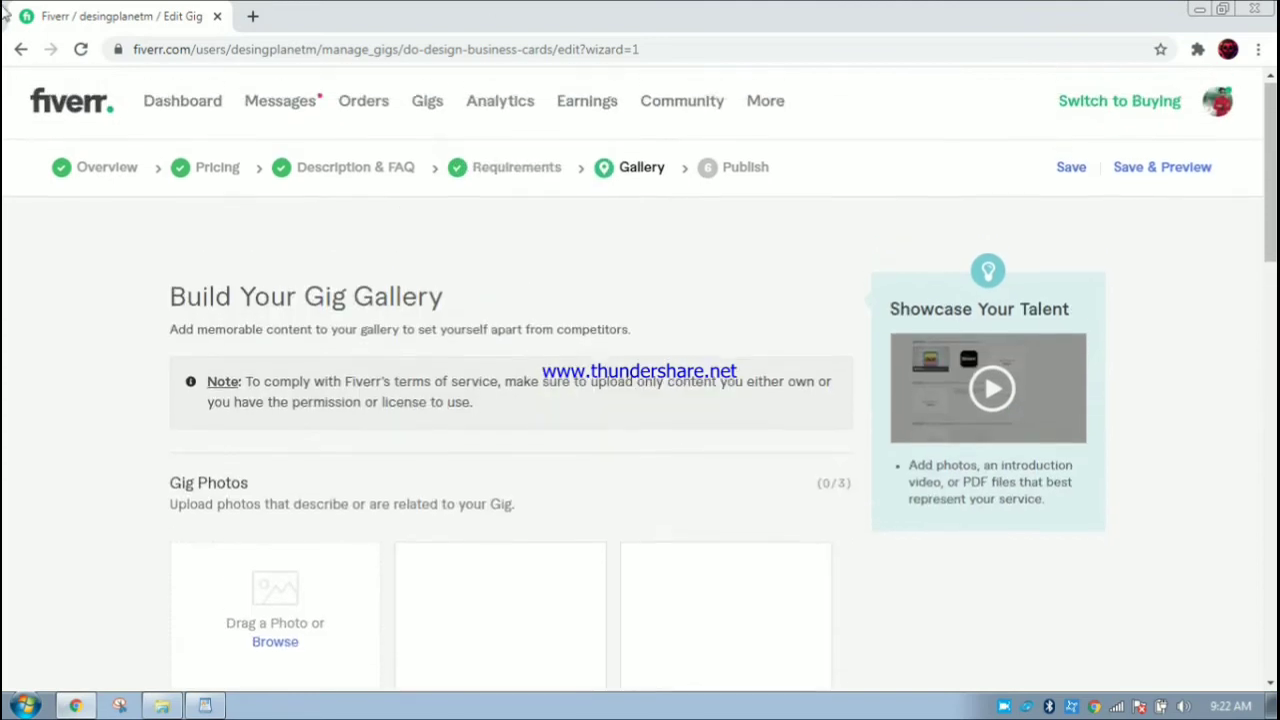
- Try to upload the desktop image cgh.png as the first photo in the gig gallery
scroll(482, 506, down, 1)
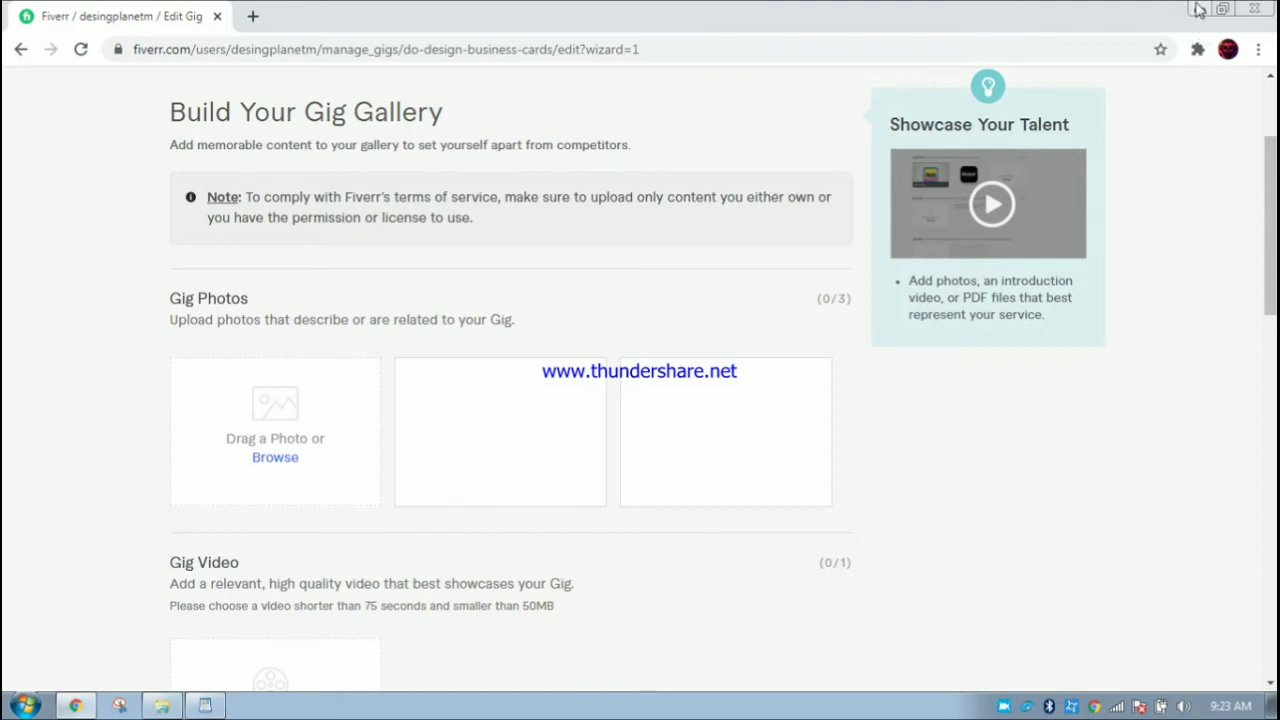
mouse_move(680, 425)
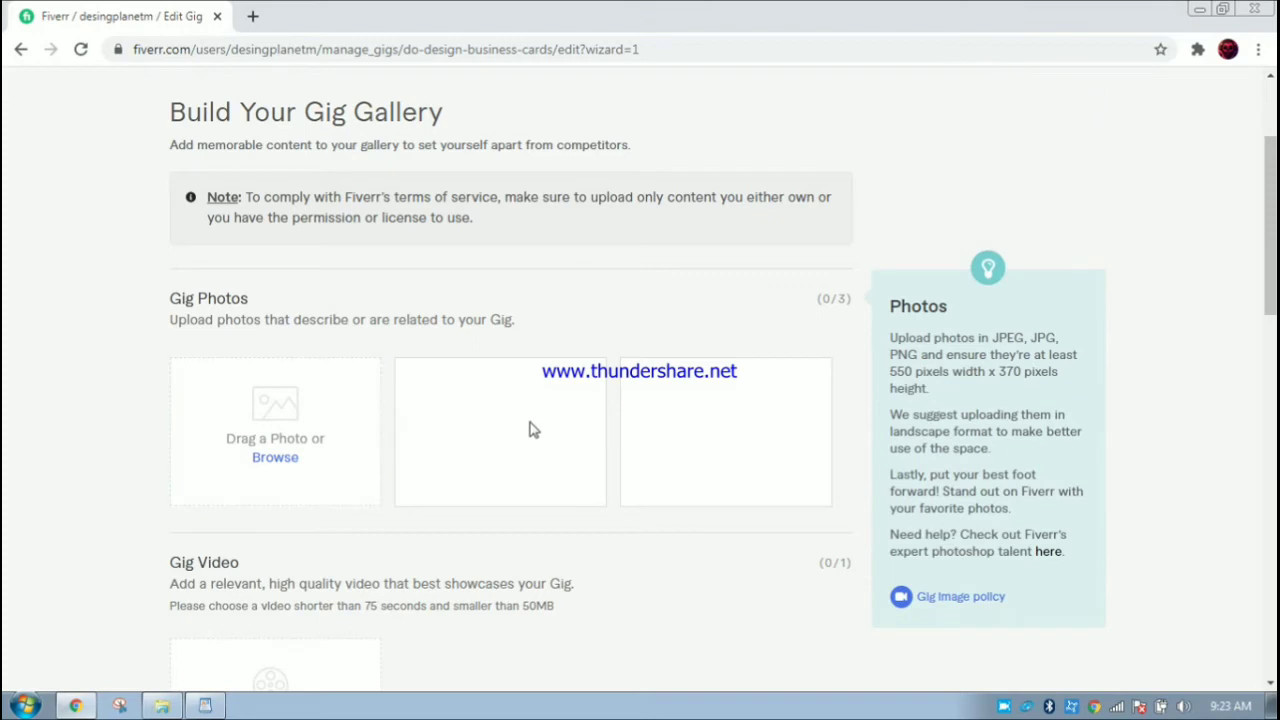
click(1196, 10)
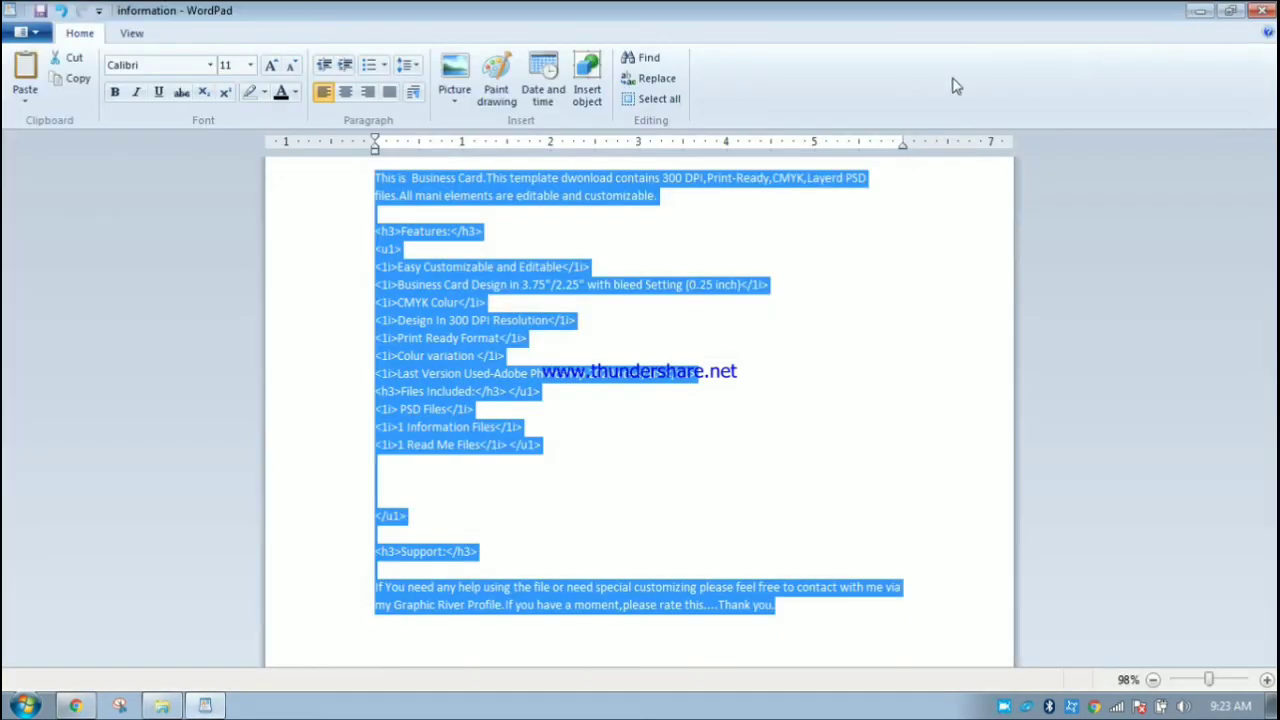
click(1200, 10)
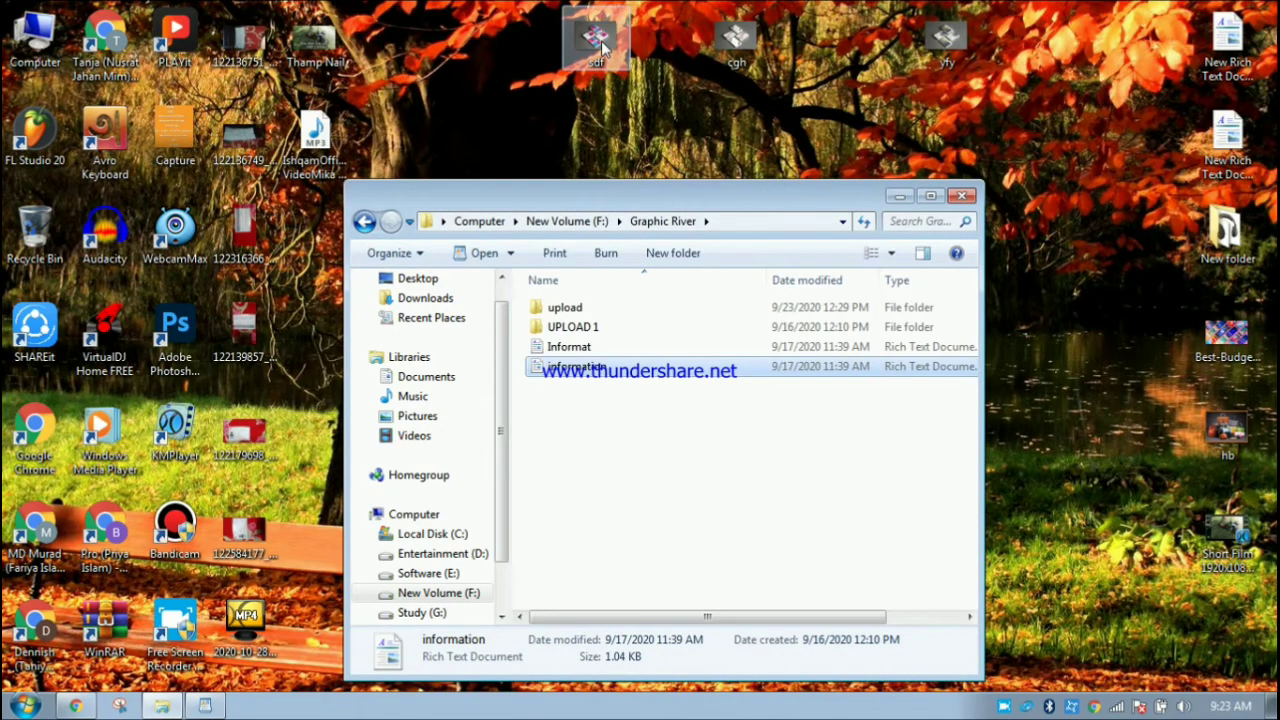
scroll(350, 516, up, 1)
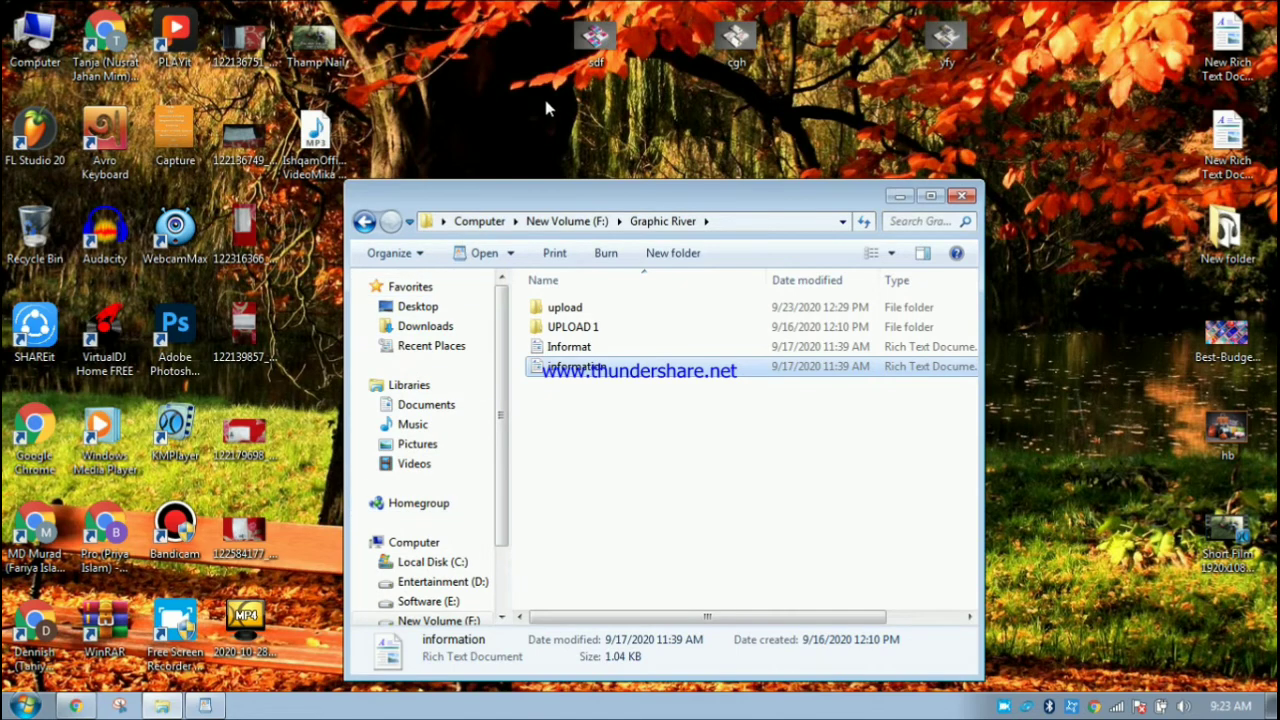
click(594, 38)
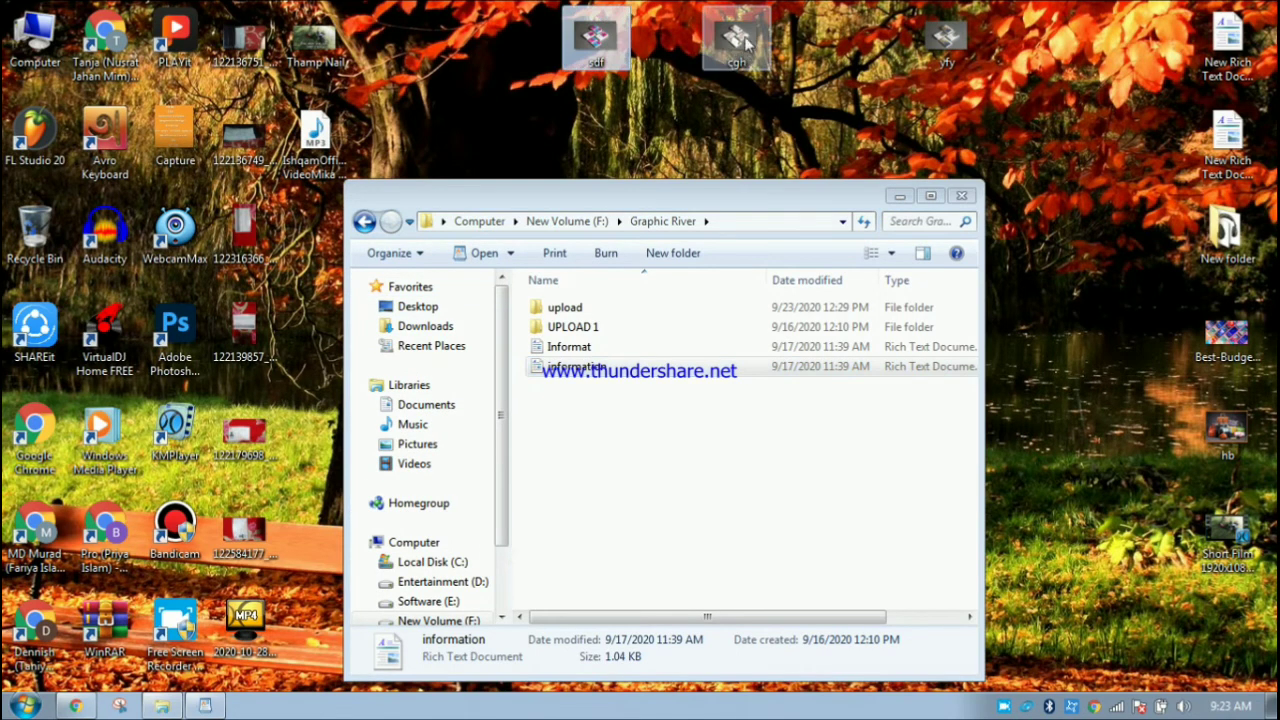
click(734, 38)
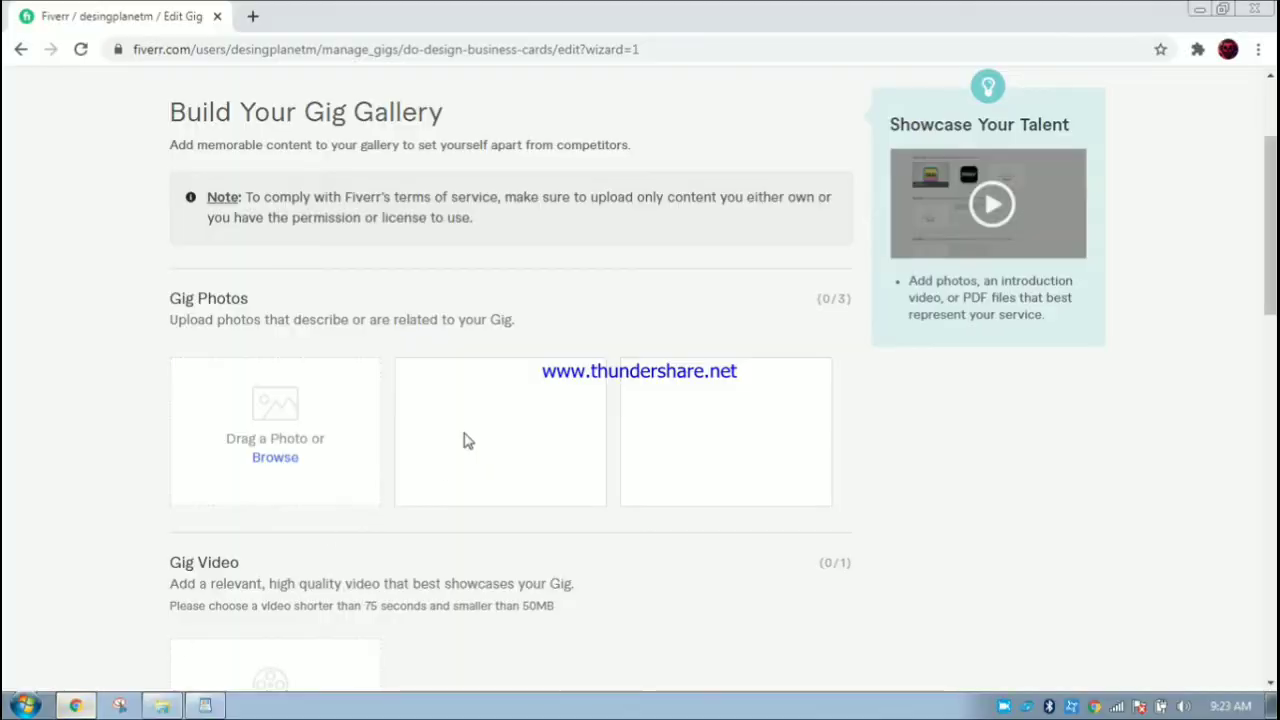
drag(465, 440, 285, 436)
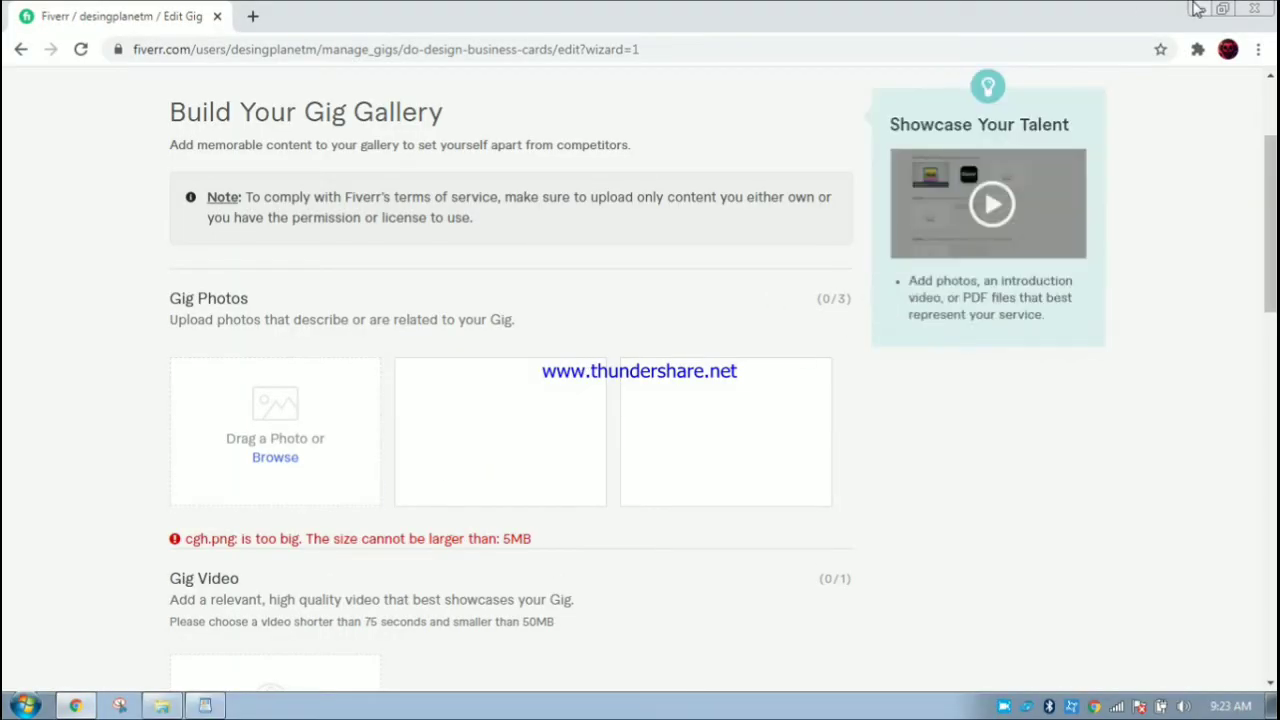
- Switch to the desktop, refresh it and close the Graphic River folder window
click(1197, 8)
right_click(588, 38)
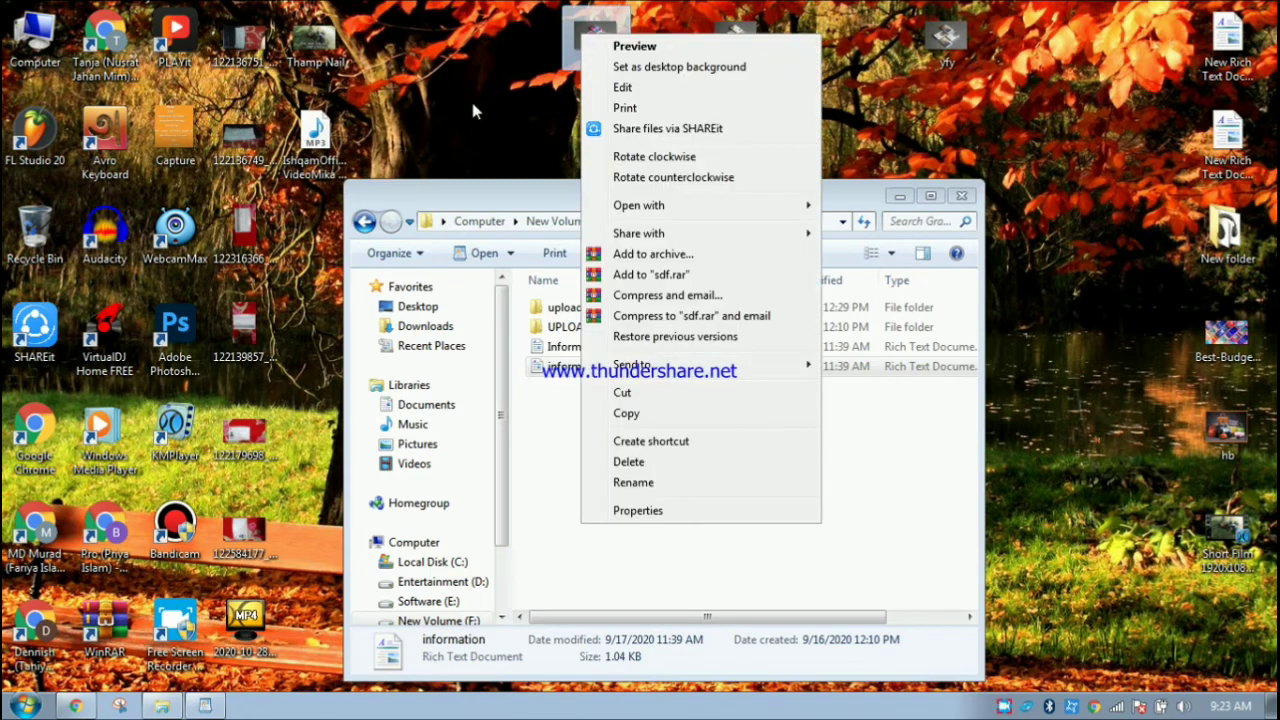
click(475, 110)
right_click(453, 50)
click(490, 104)
right_click(499, 37)
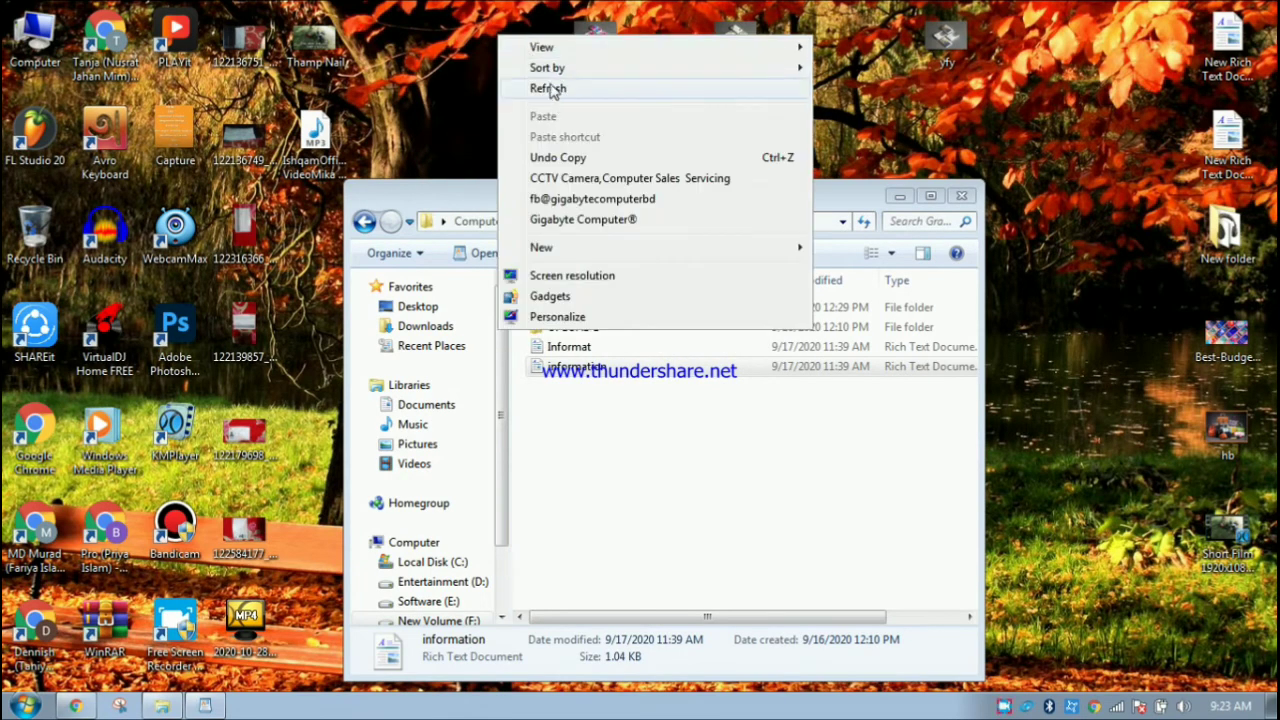
click(550, 89)
right_click(464, 9)
click(497, 63)
click(954, 200)
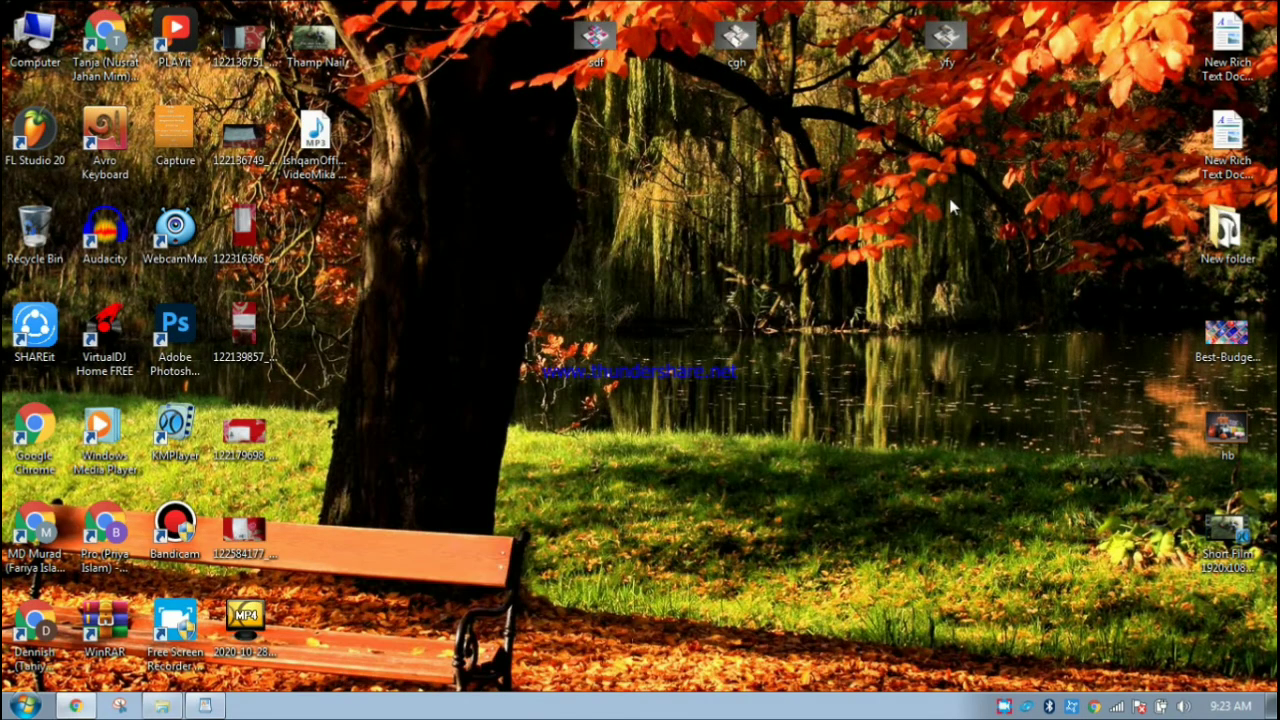
- Open the desktop image sdf in Paint, save it to the Desktop as a JPEG named b, and close Paint
right_click(594, 51)
click(632, 110)
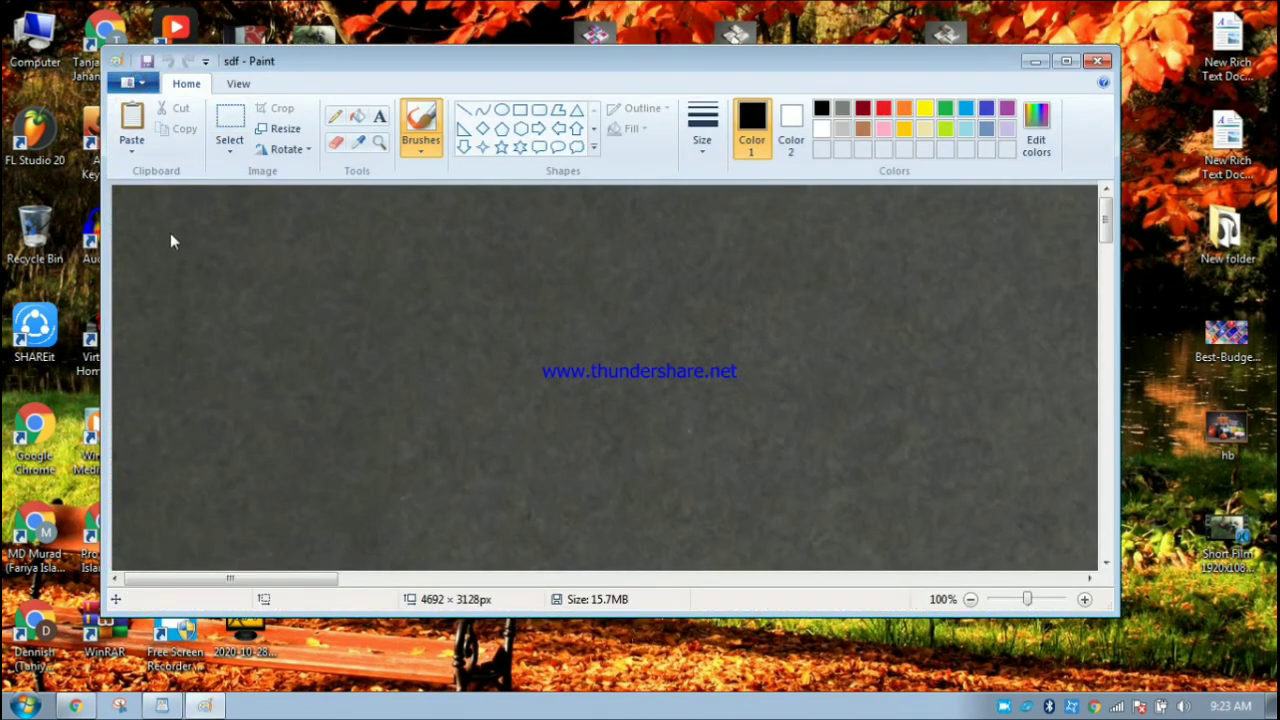
key(F12)
click(388, 222)
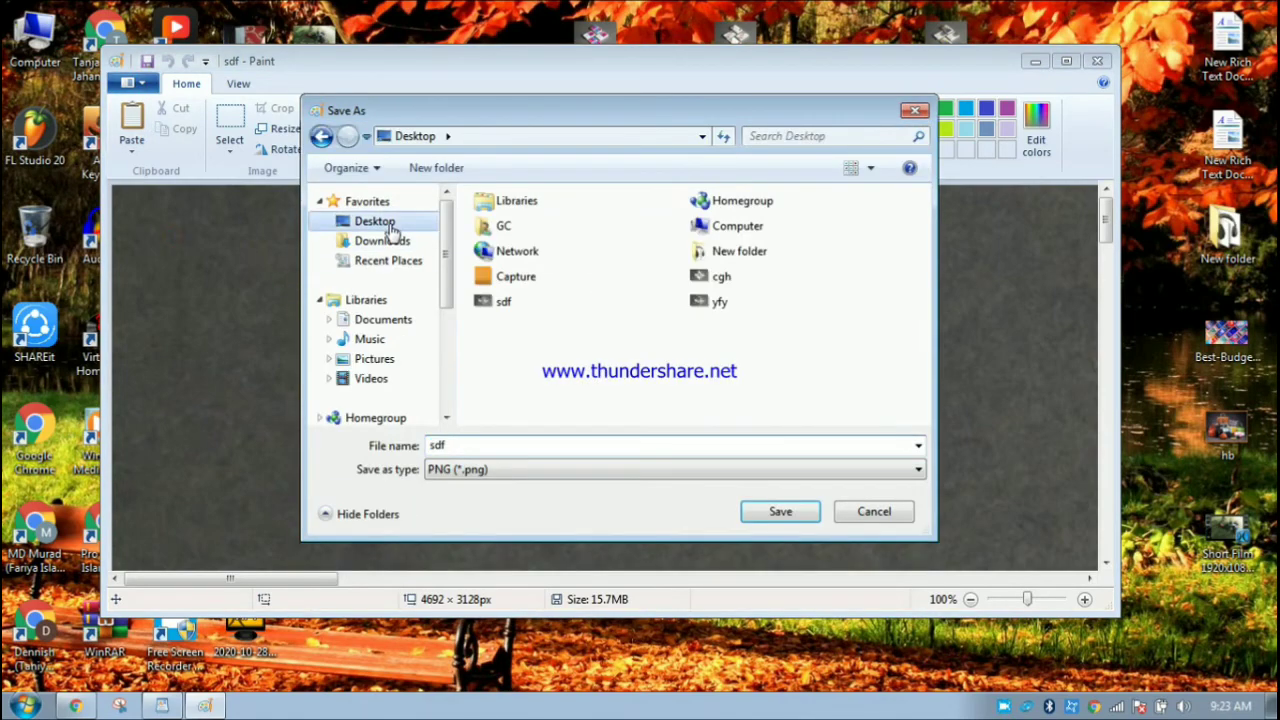
click(498, 469)
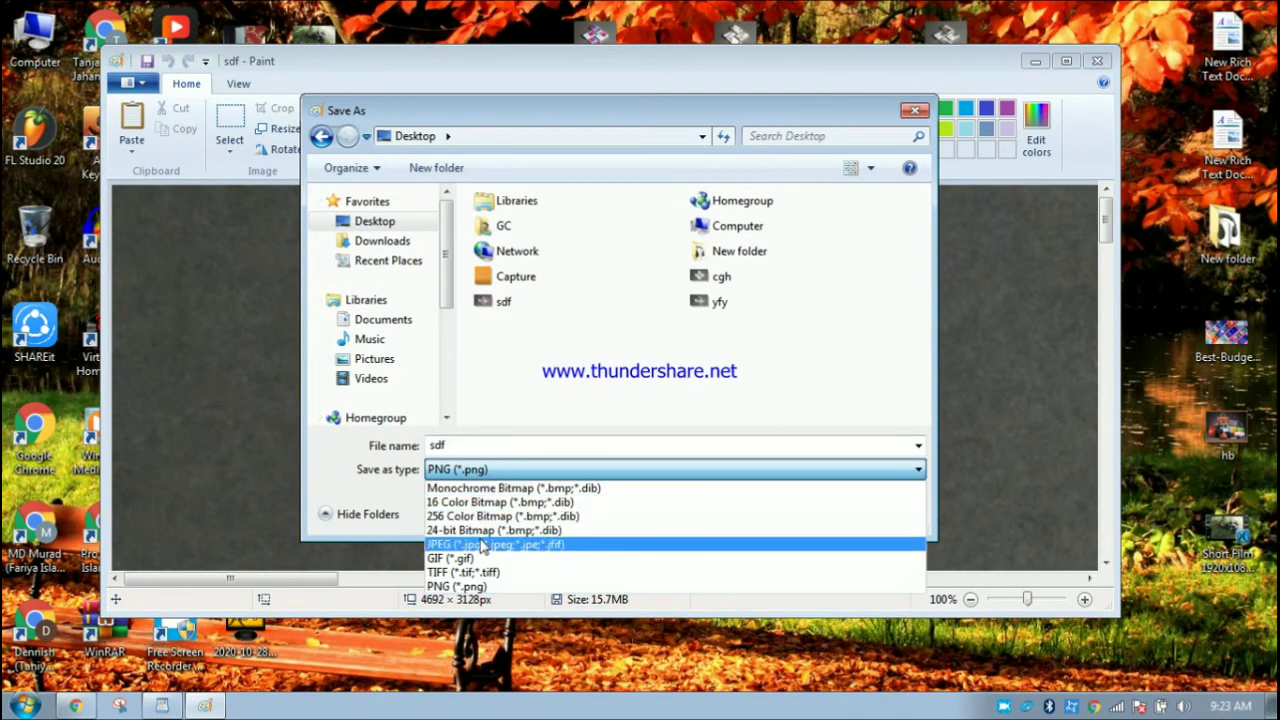
click(480, 538)
double_click(446, 447)
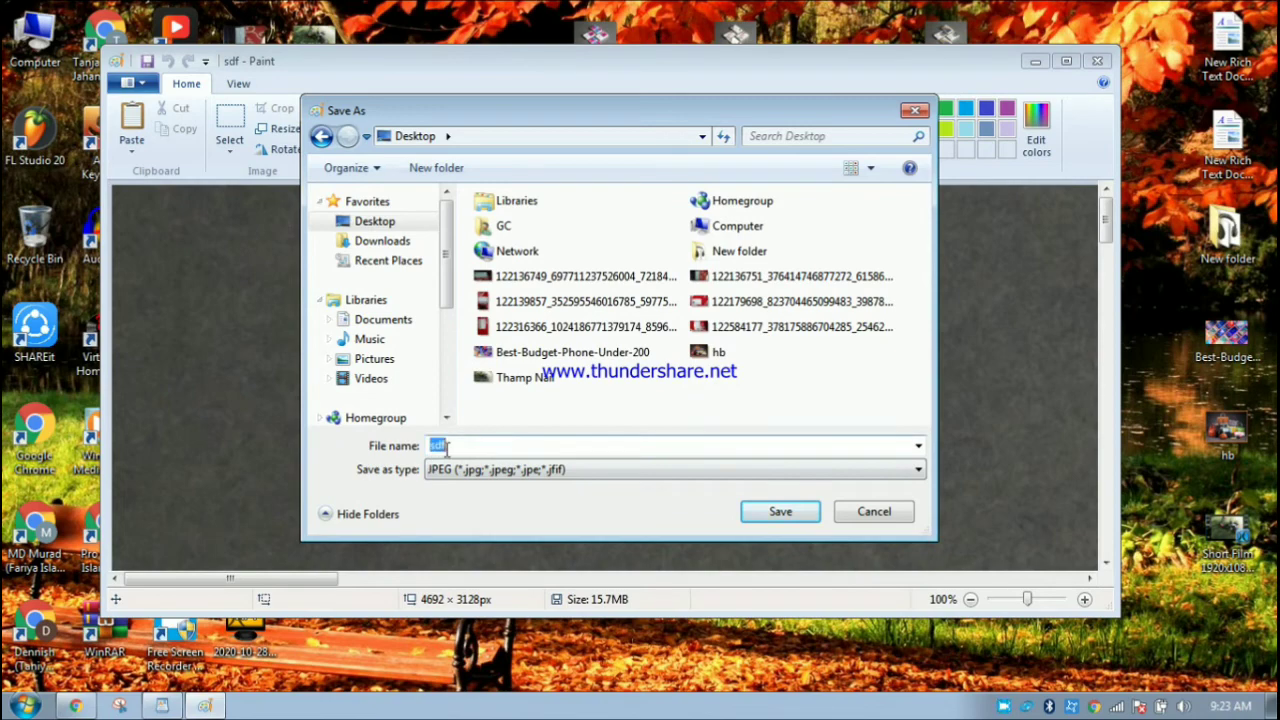
text(b)
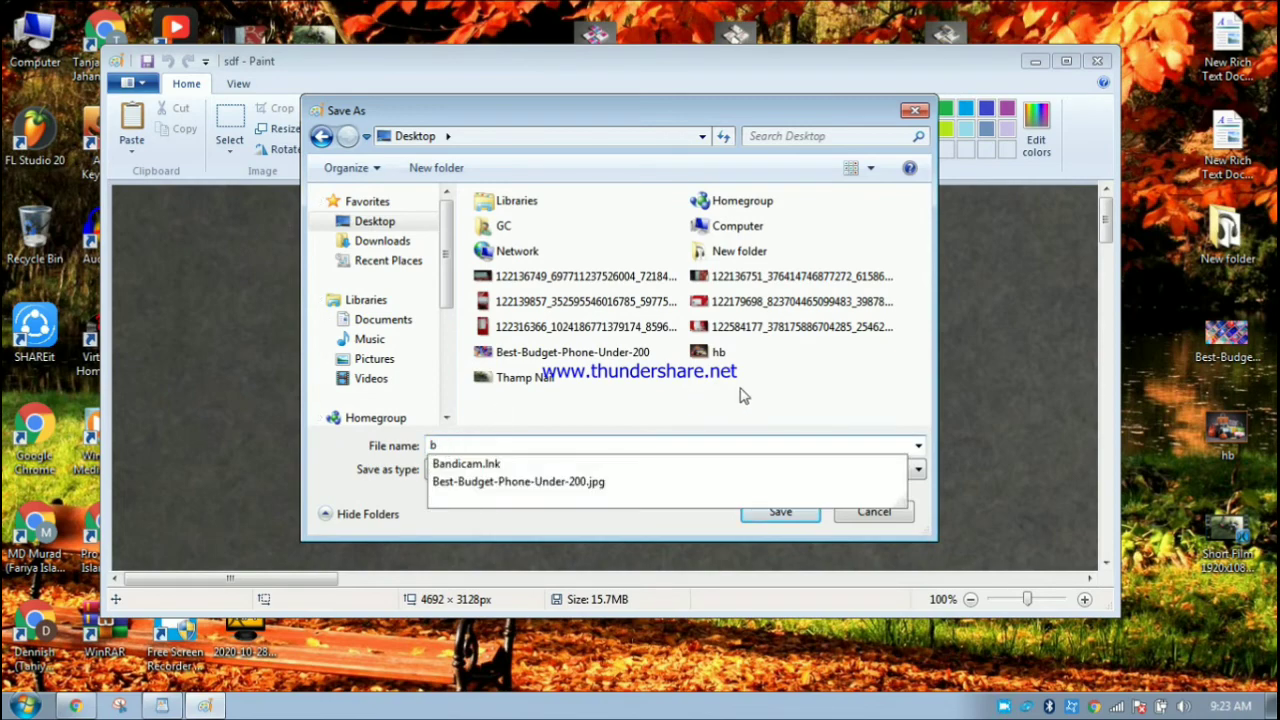
click(784, 517)
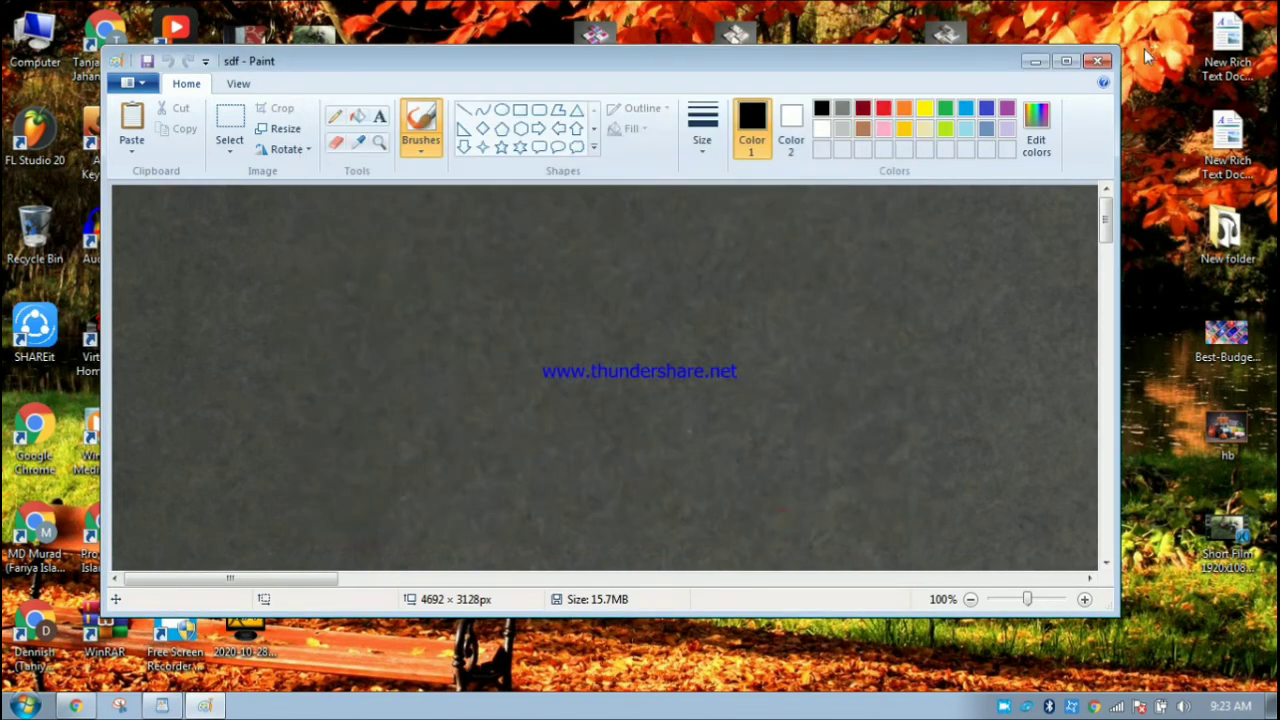
click(1098, 62)
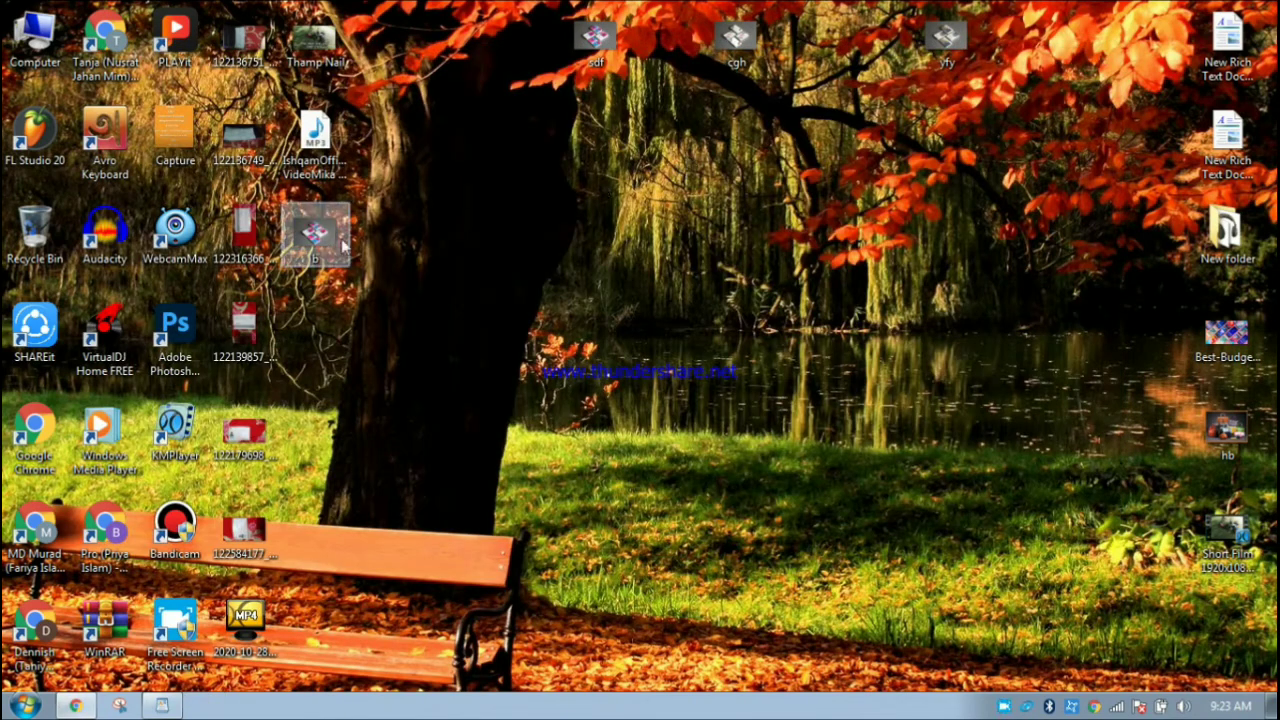
- Switch to the Fiverr gallery page and upload the JPEG image b as the primary gig photo
click(75, 706)
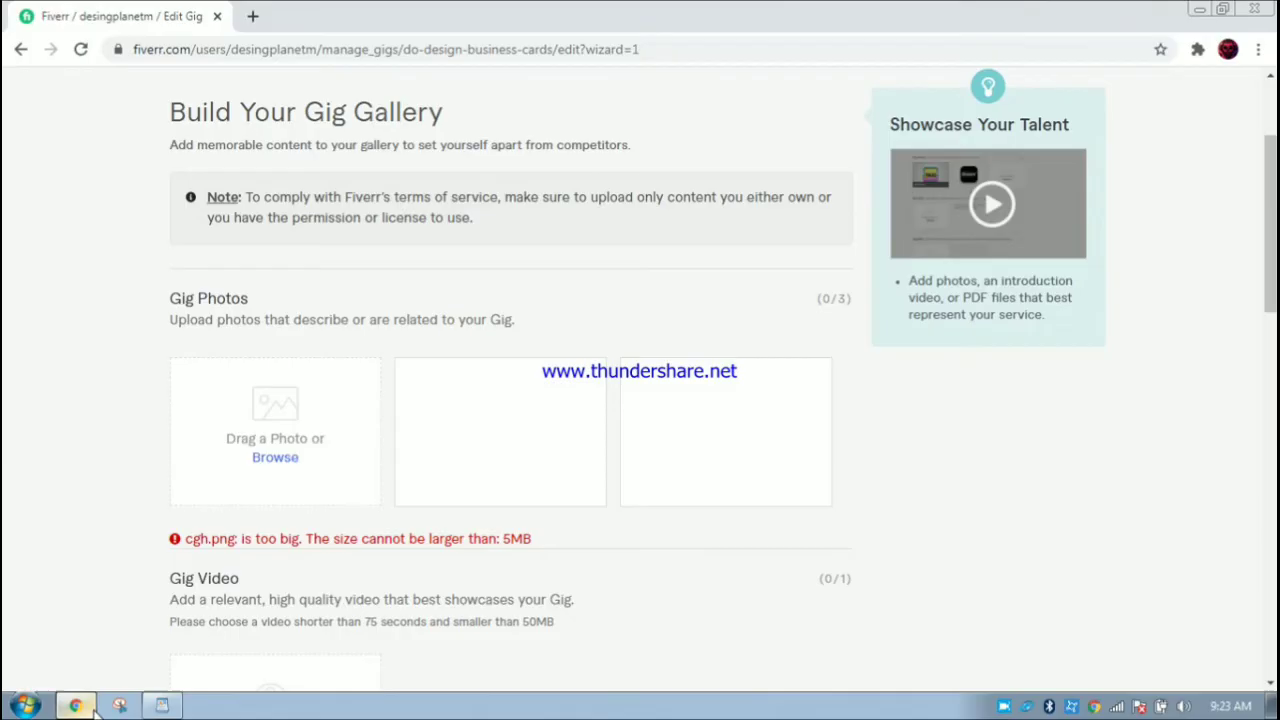
click(250, 456)
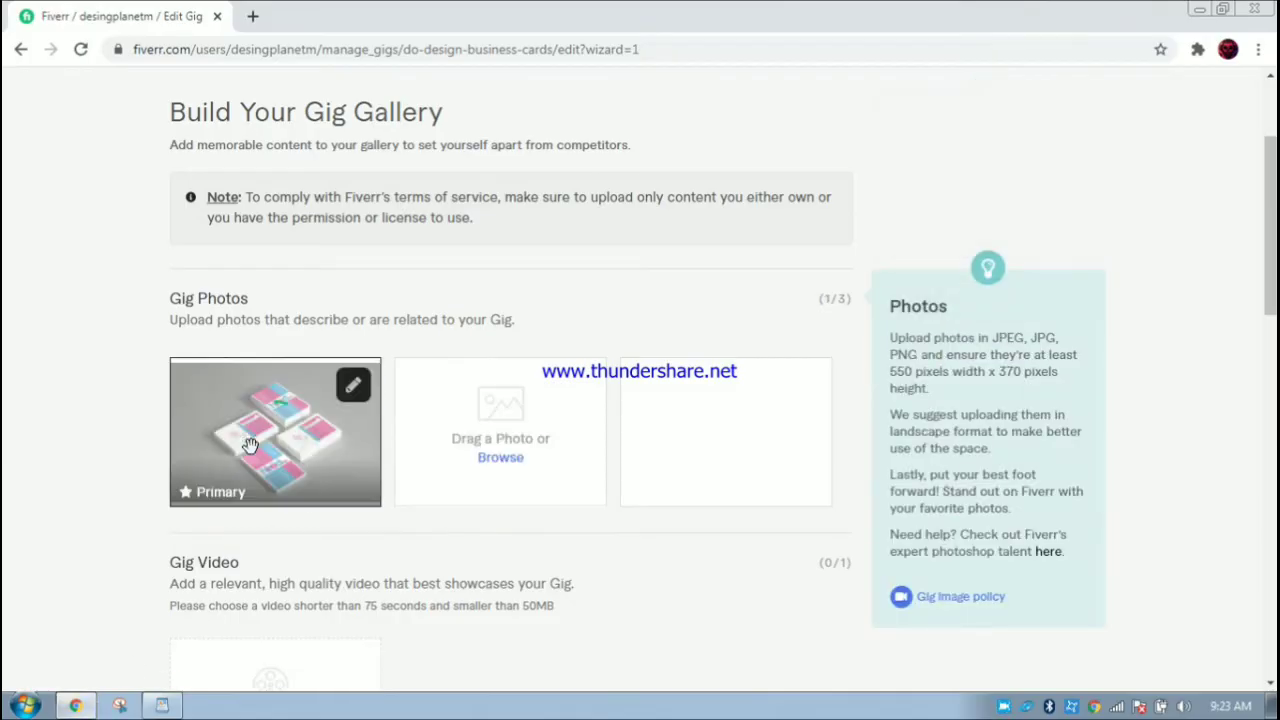
click(1197, 9)
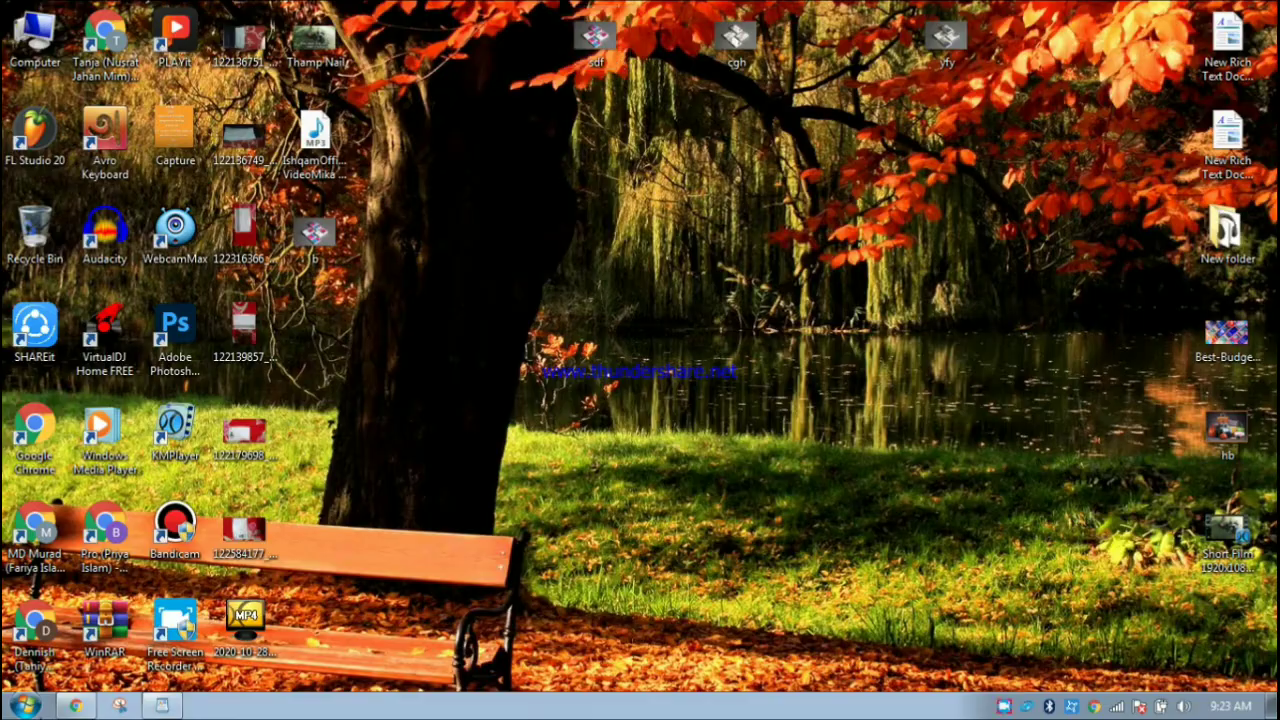
click(82, 707)
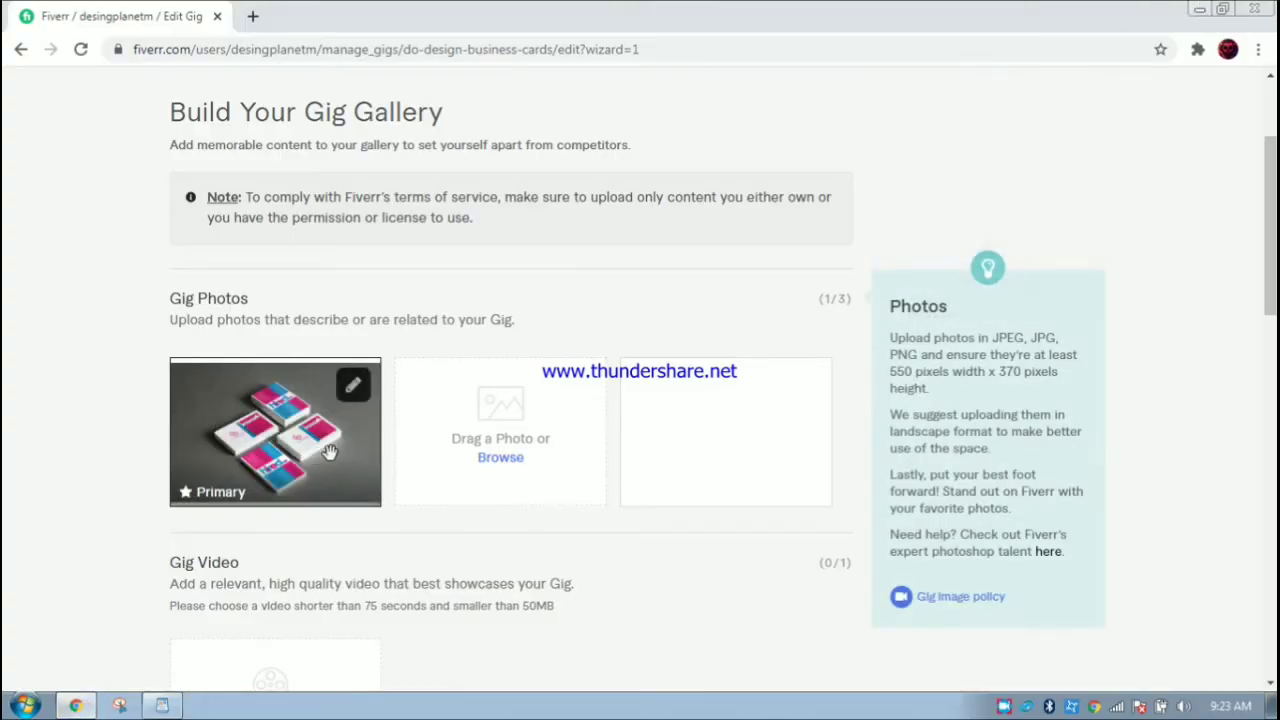
- Switch back to the desktop and open the image cgh for editing in Paint
click(1197, 12)
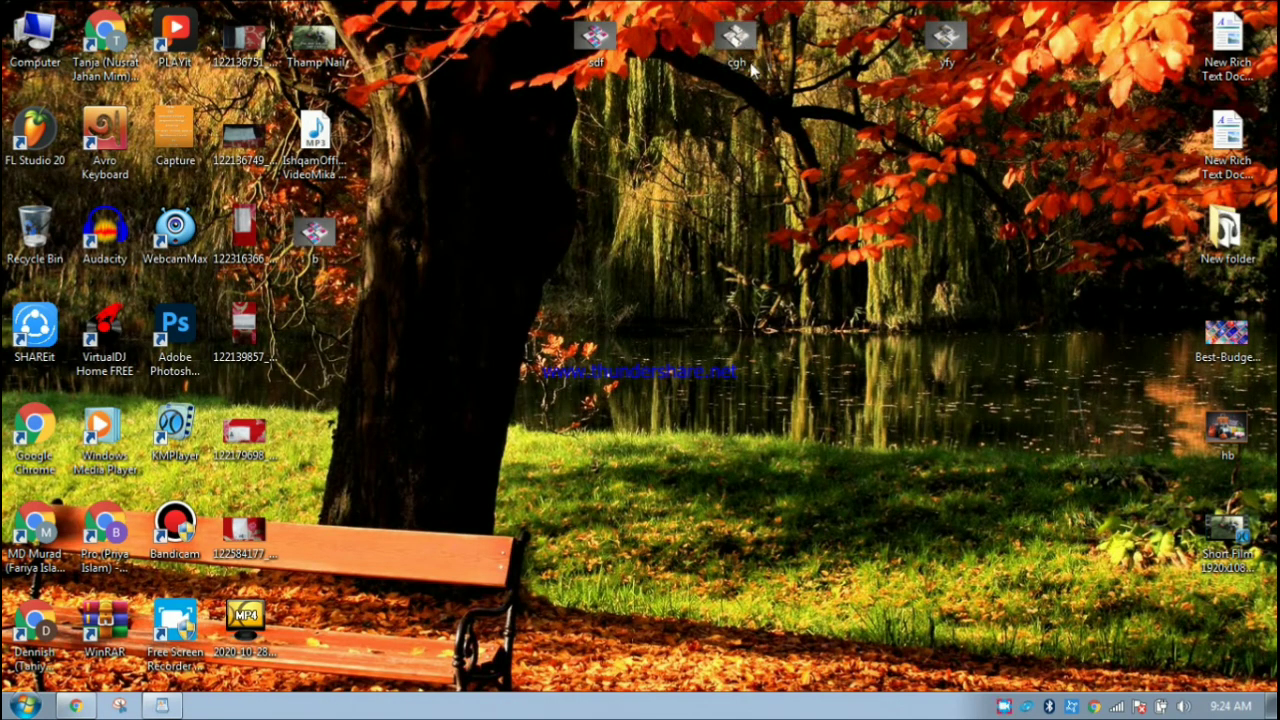
right_click(748, 63)
right_click(740, 43)
click(790, 95)
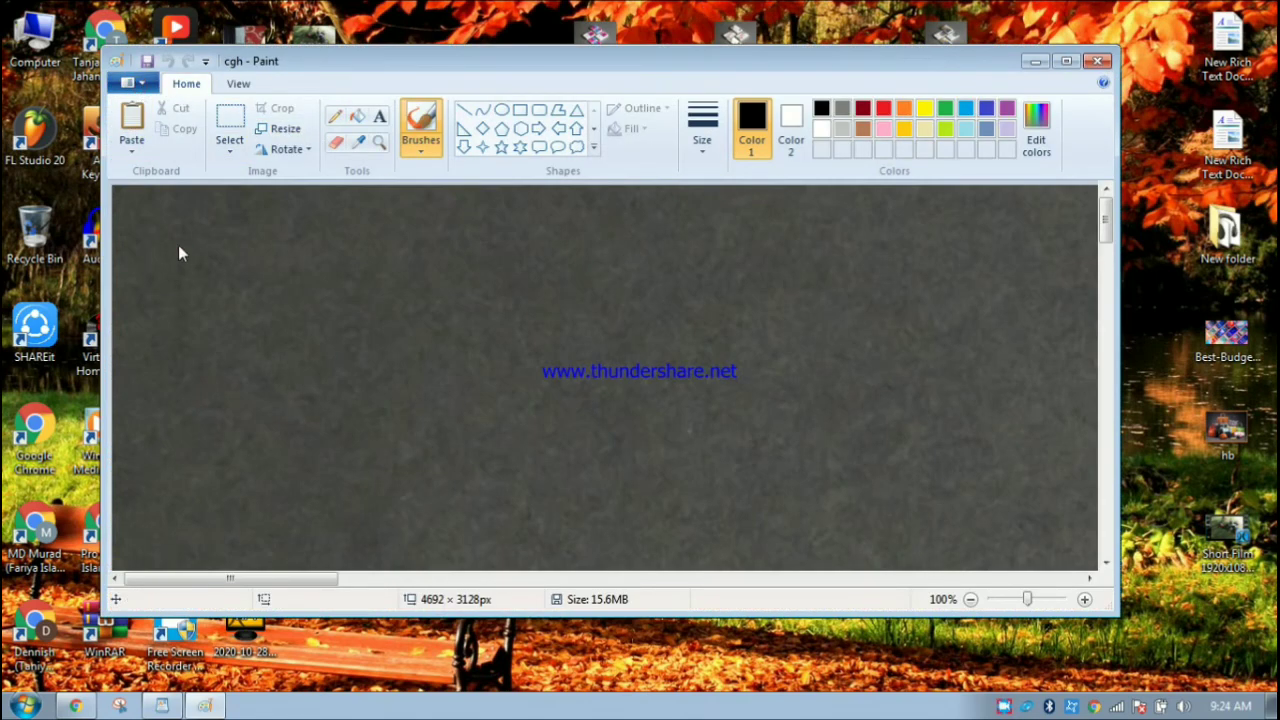
- Save the cgh image to the Desktop as a JPEG named c and close Paint
key(F12)
click(370, 221)
double_click(466, 445)
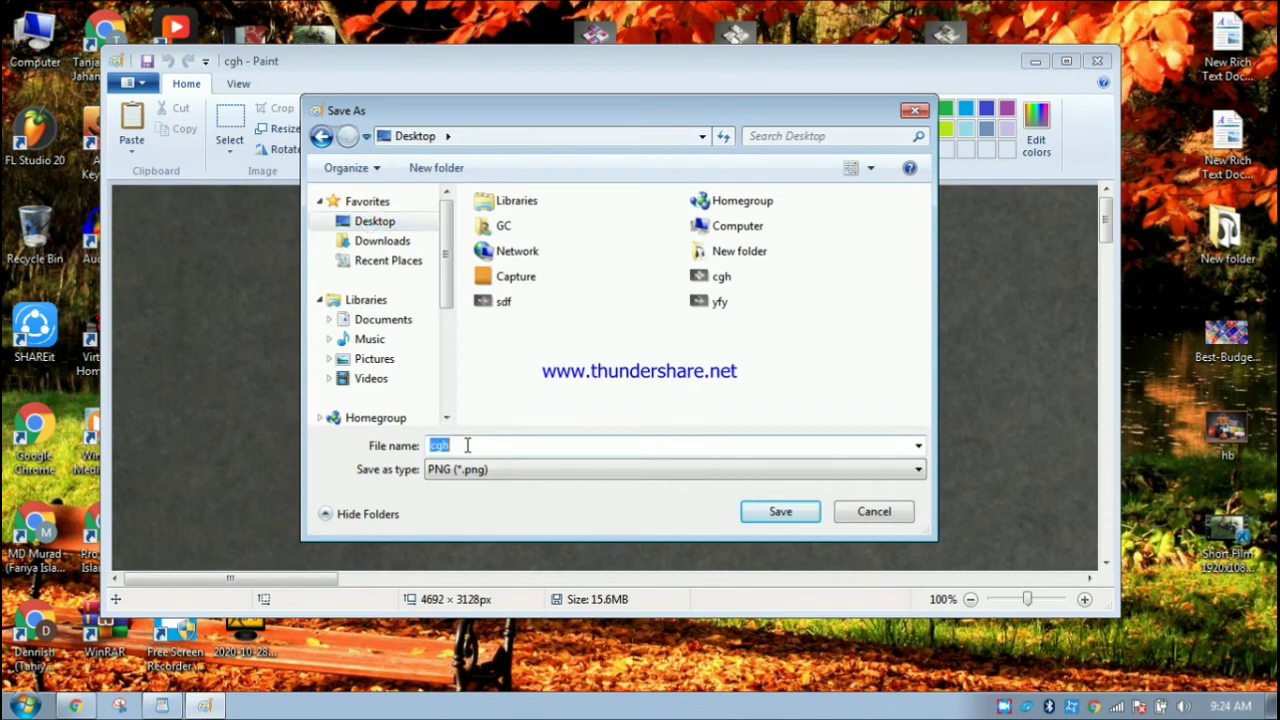
text(c)
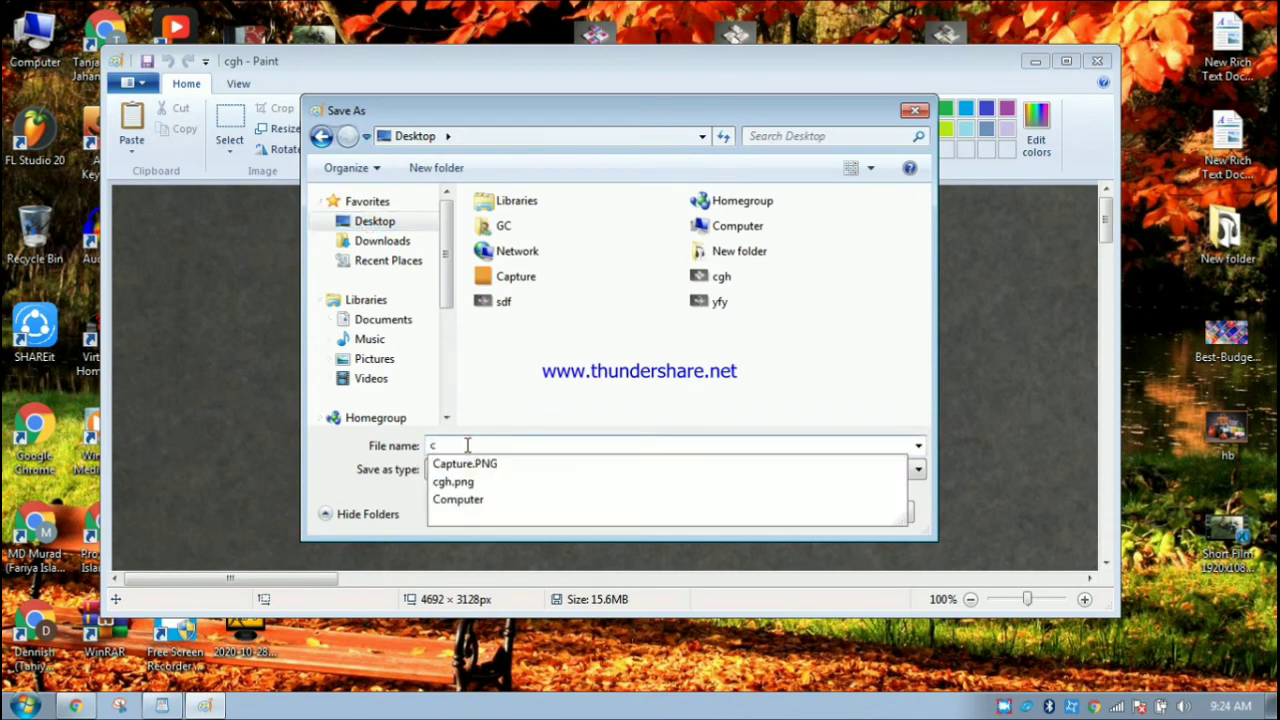
click(508, 336)
click(580, 472)
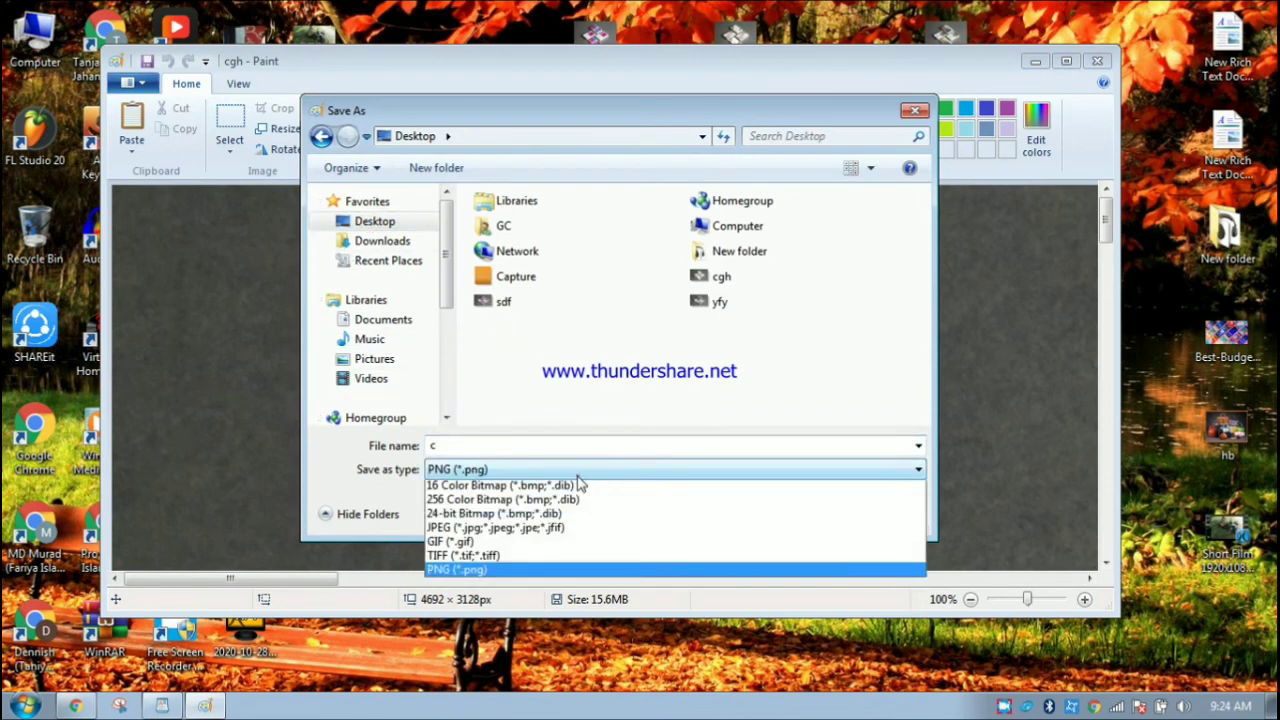
click(523, 539)
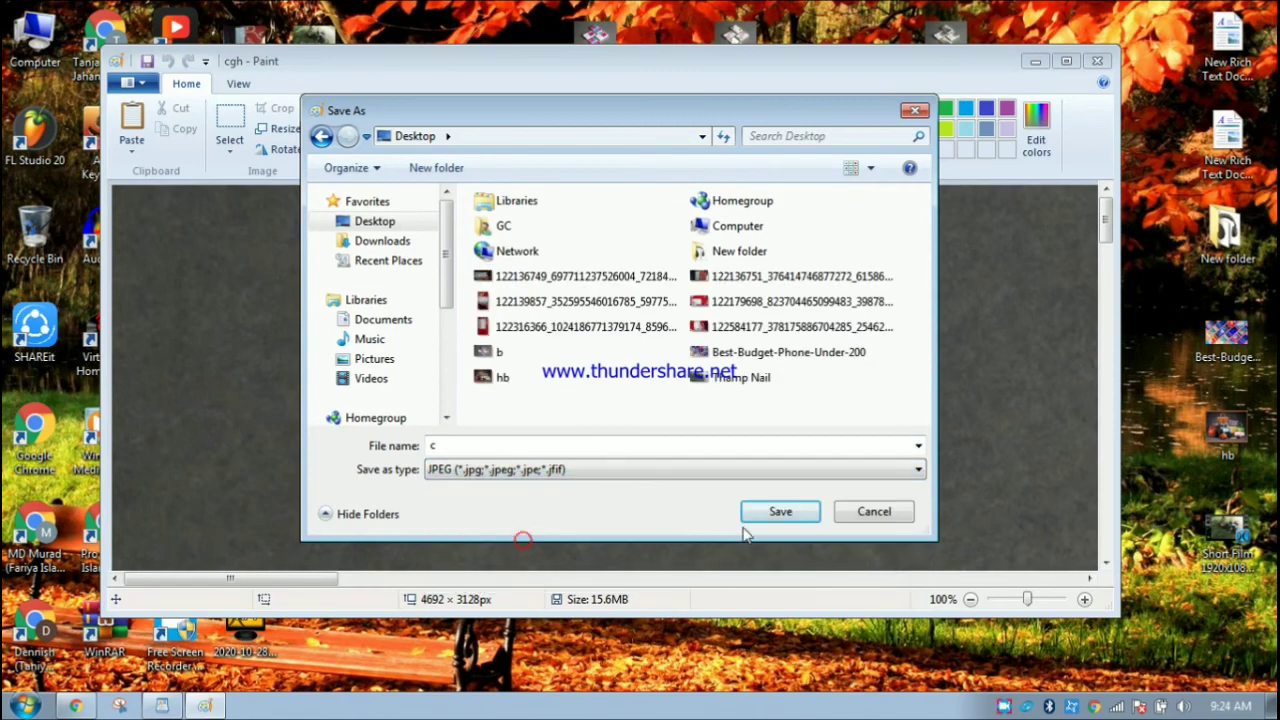
click(775, 513)
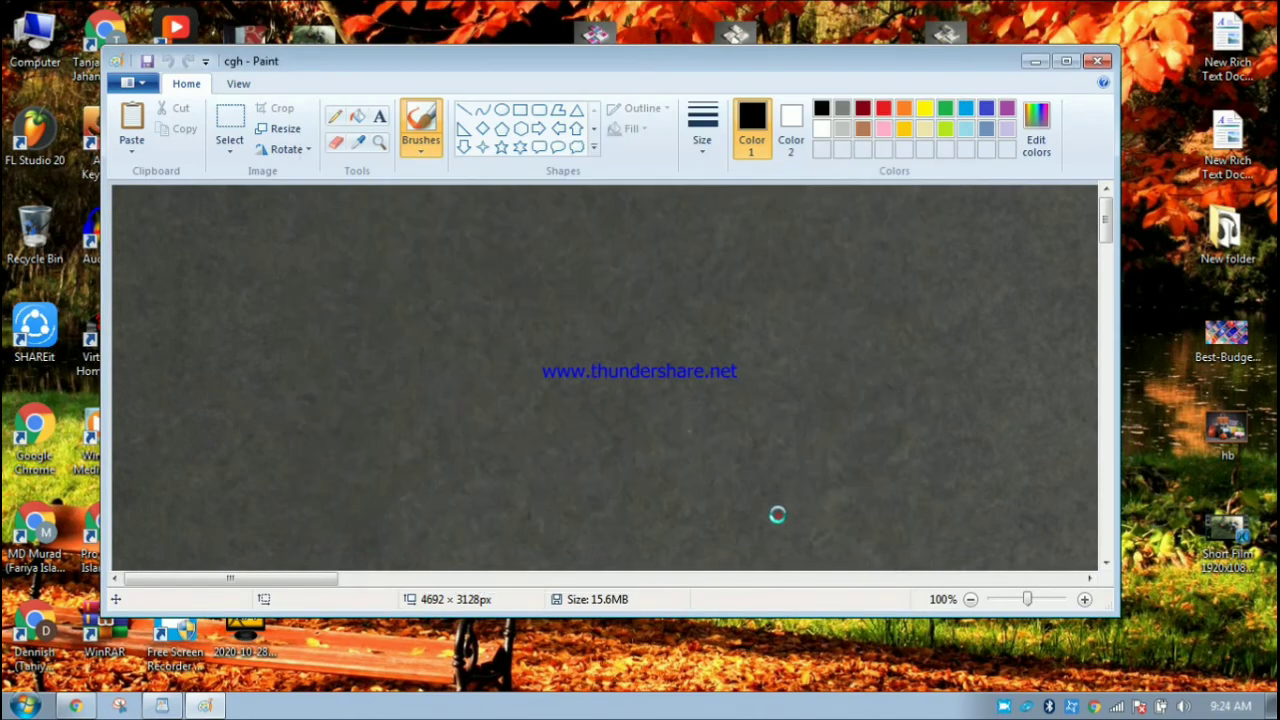
click(1097, 62)
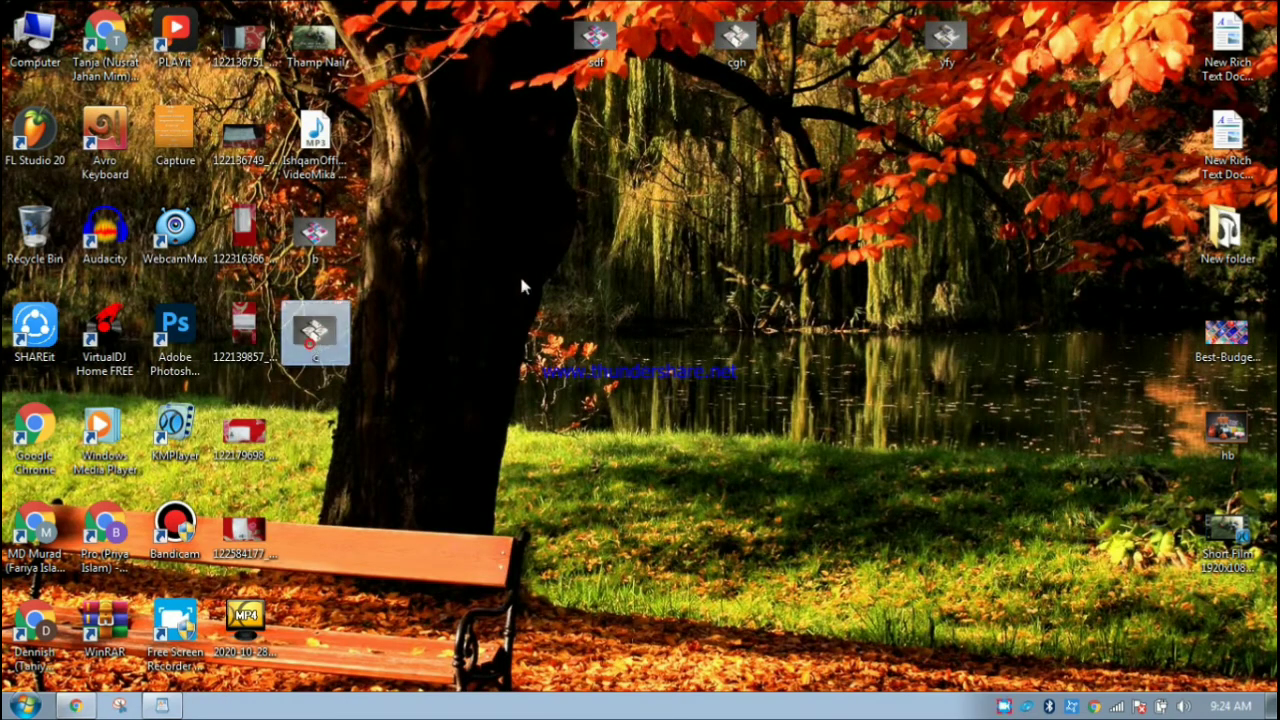
- Open the desktop image yfy in Paint and start saving a copy to the Desktop under the name d
right_click(966, 47)
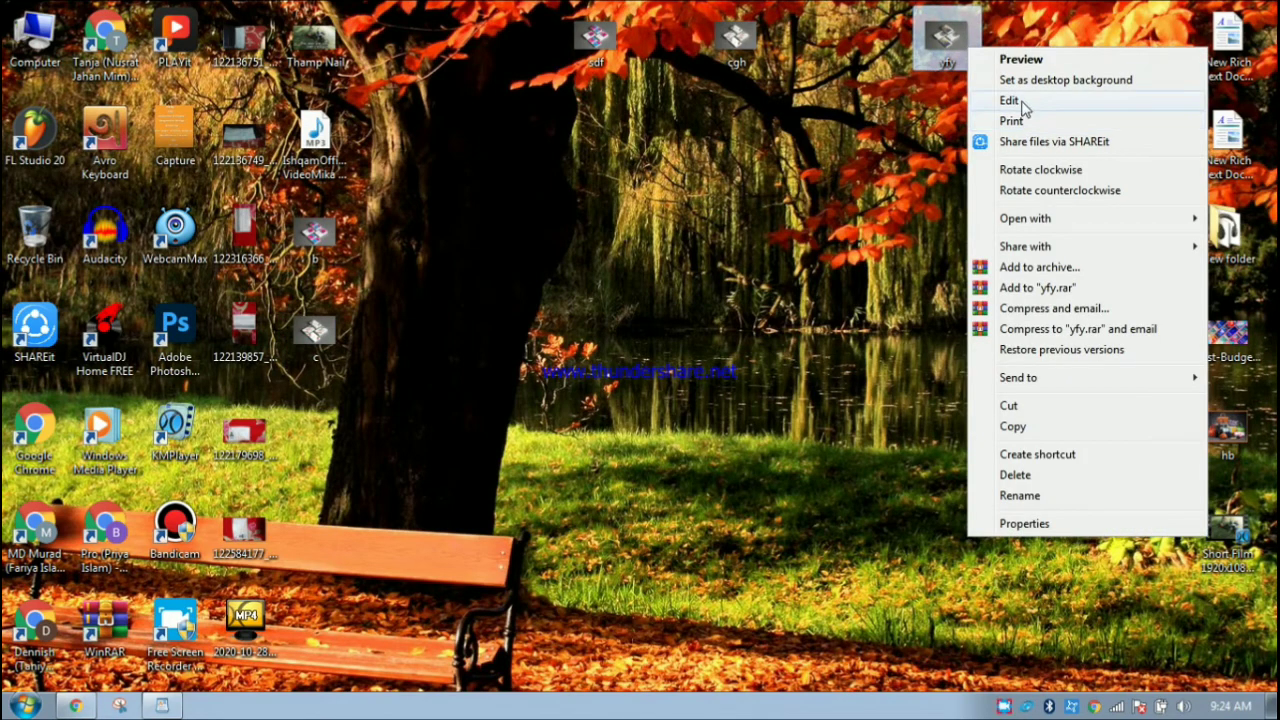
click(1022, 103)
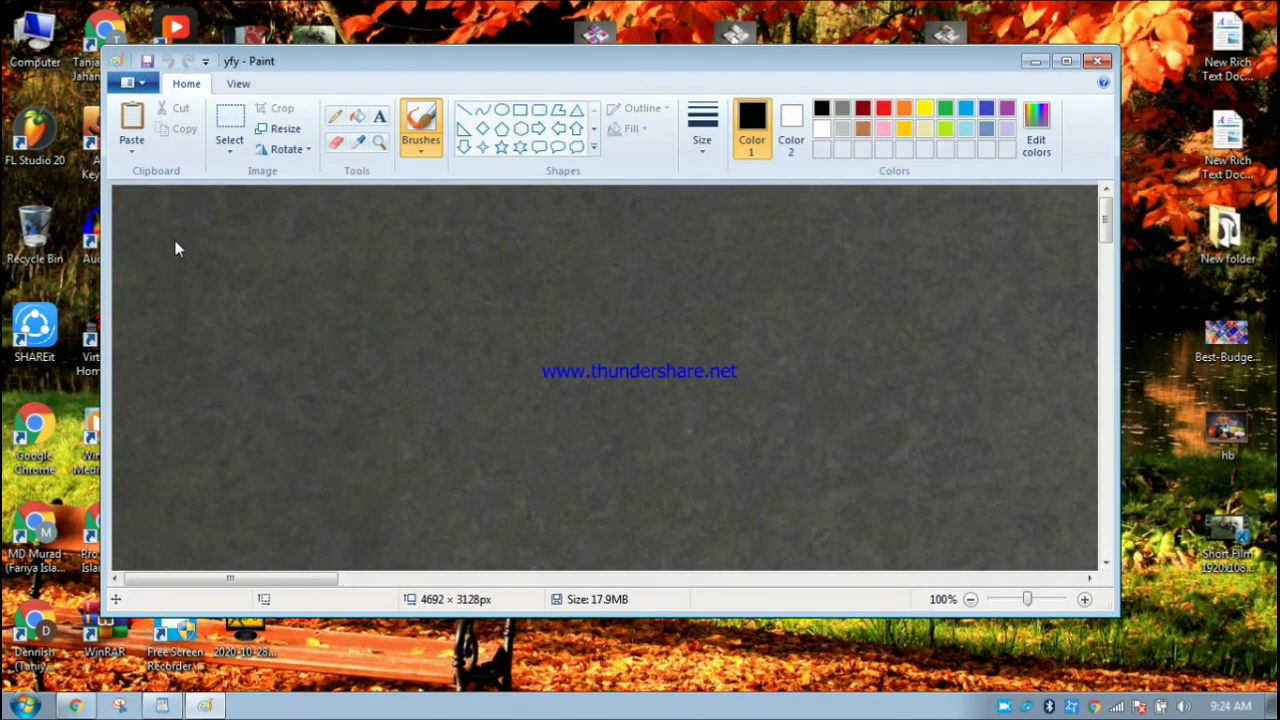
key(F12)
click(388, 228)
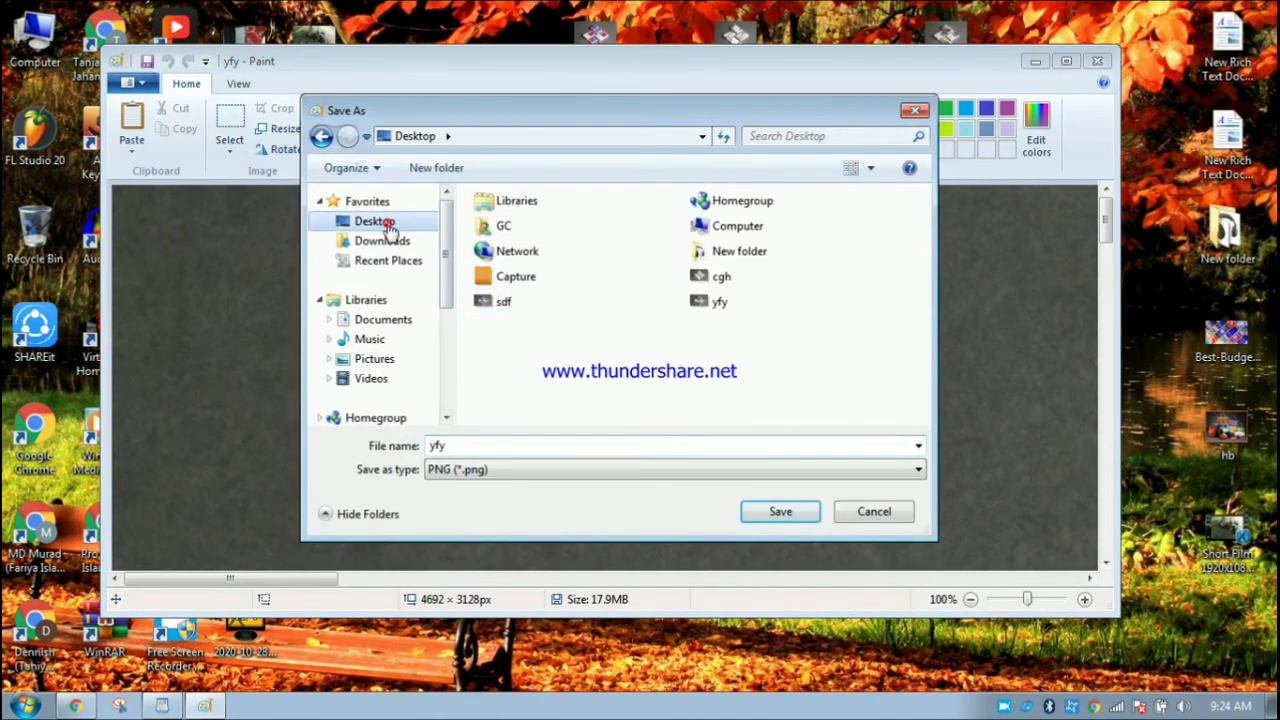
double_click(468, 443)
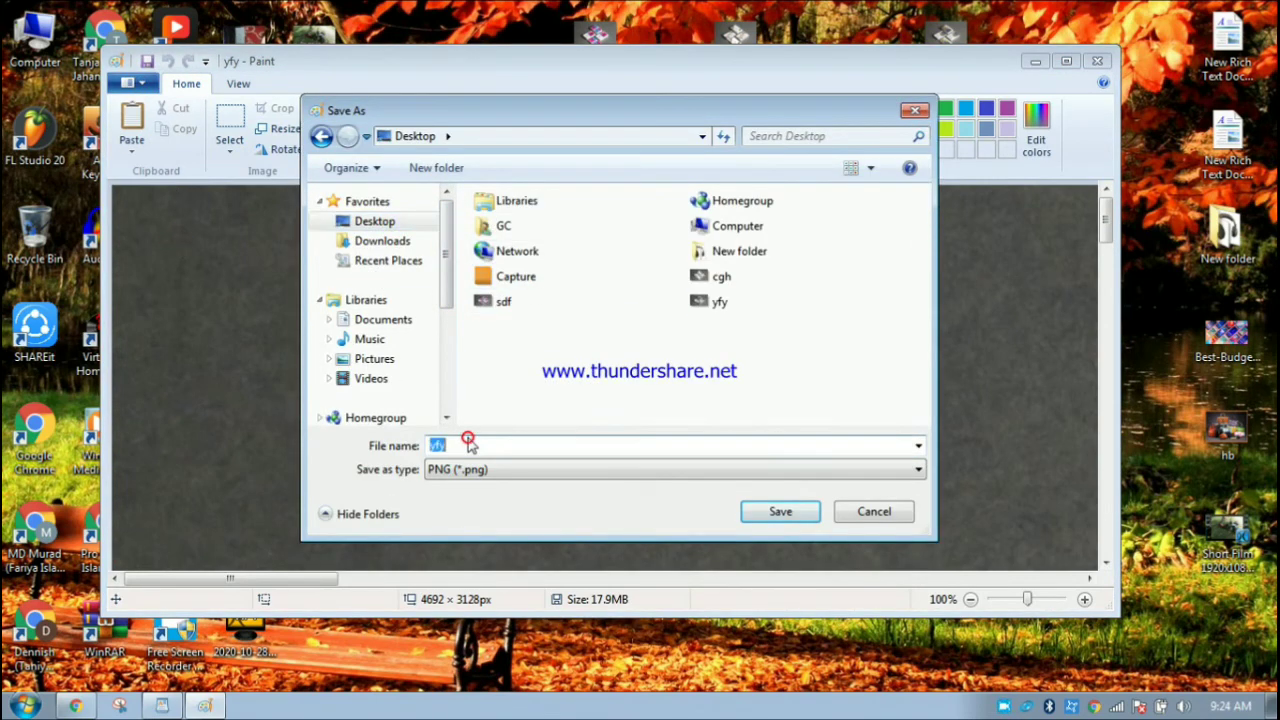
text(b)
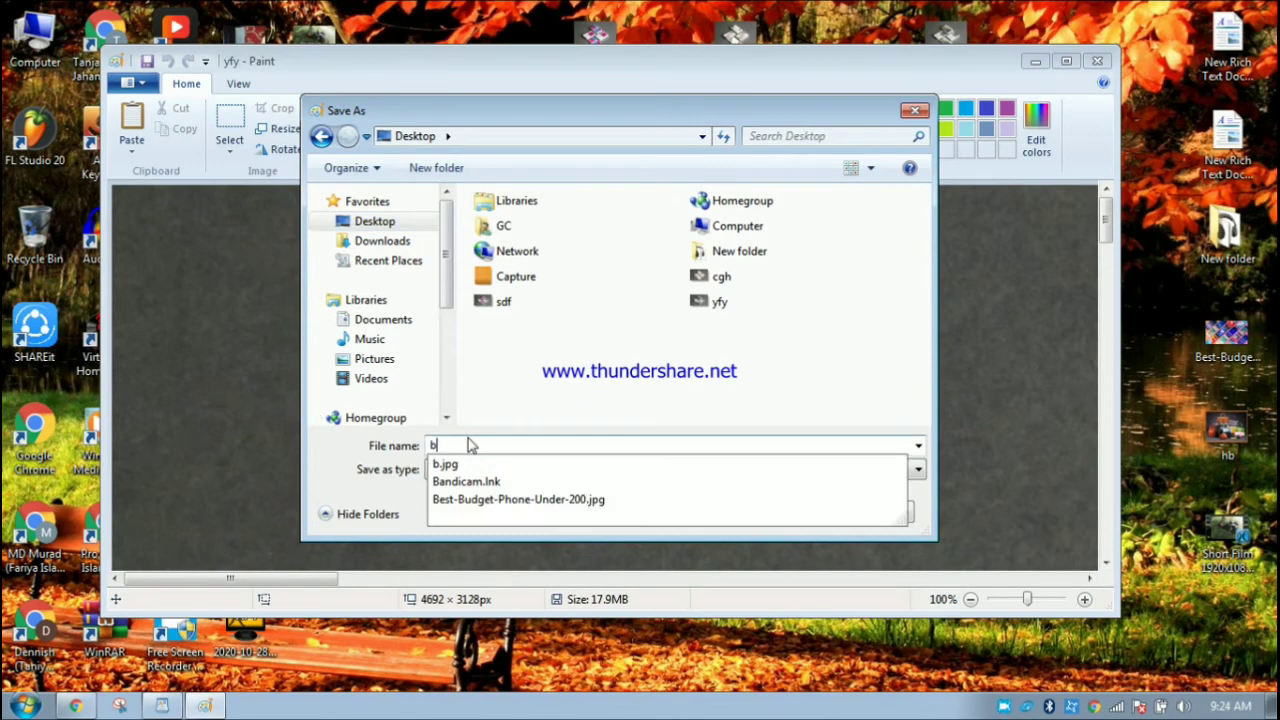
click(580, 350)
double_click(451, 443)
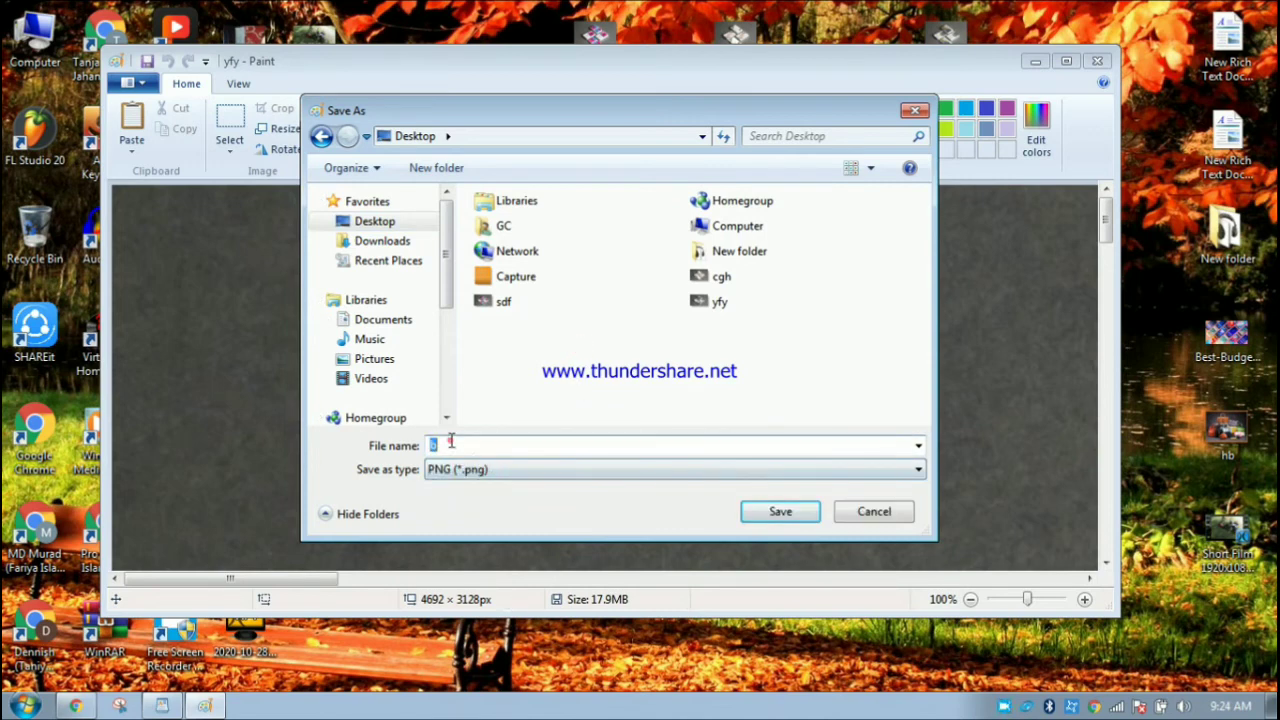
text(d)
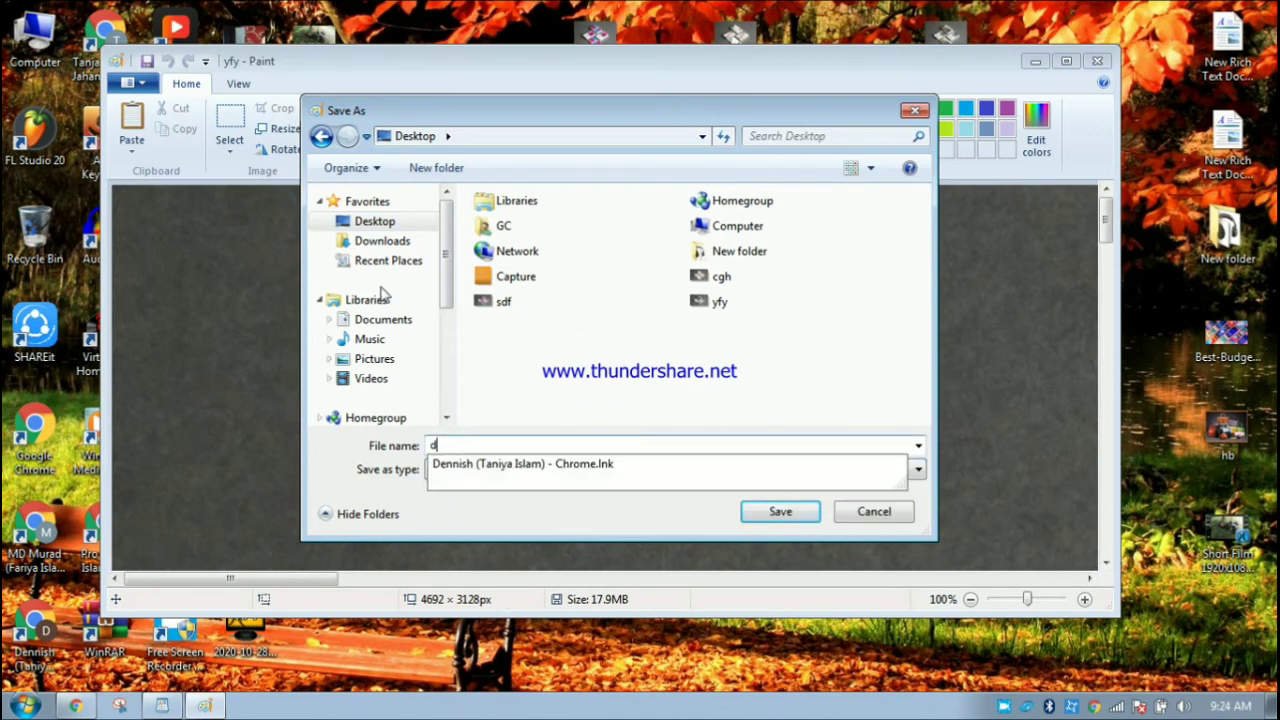
- Choose JPEG as the format for image d, save it, and close Paint
click(665, 469)
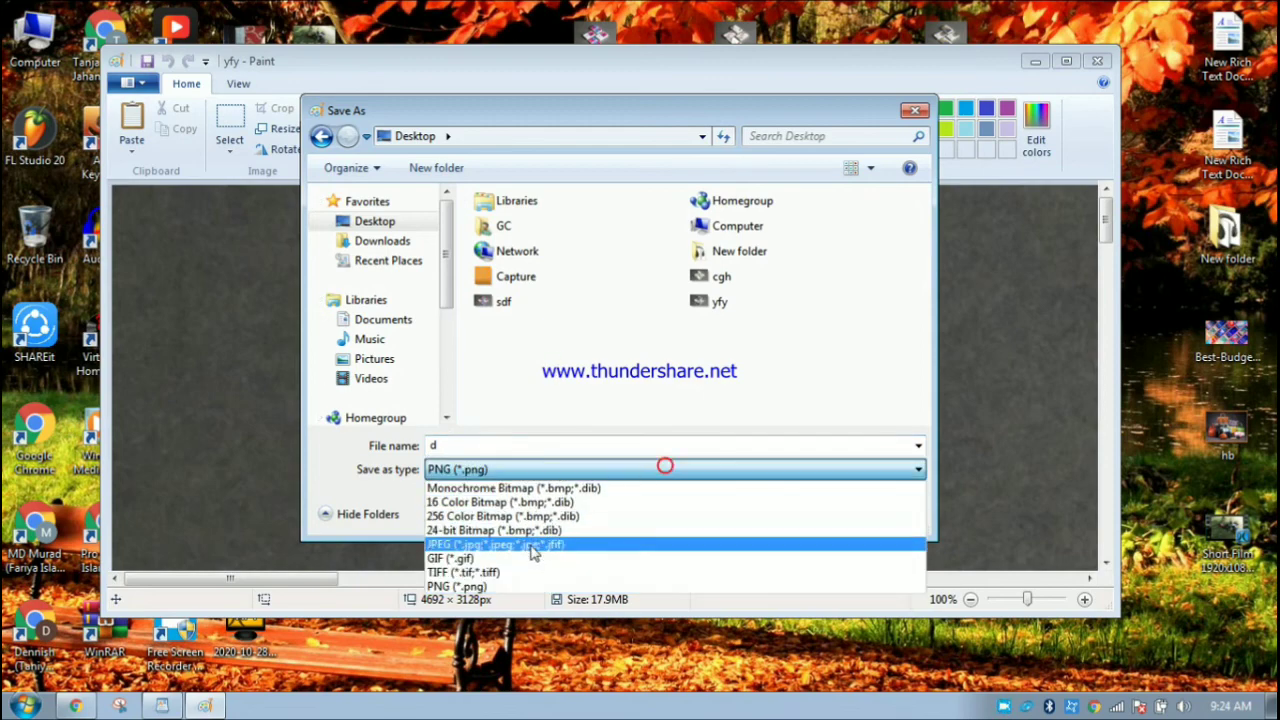
click(529, 548)
click(784, 517)
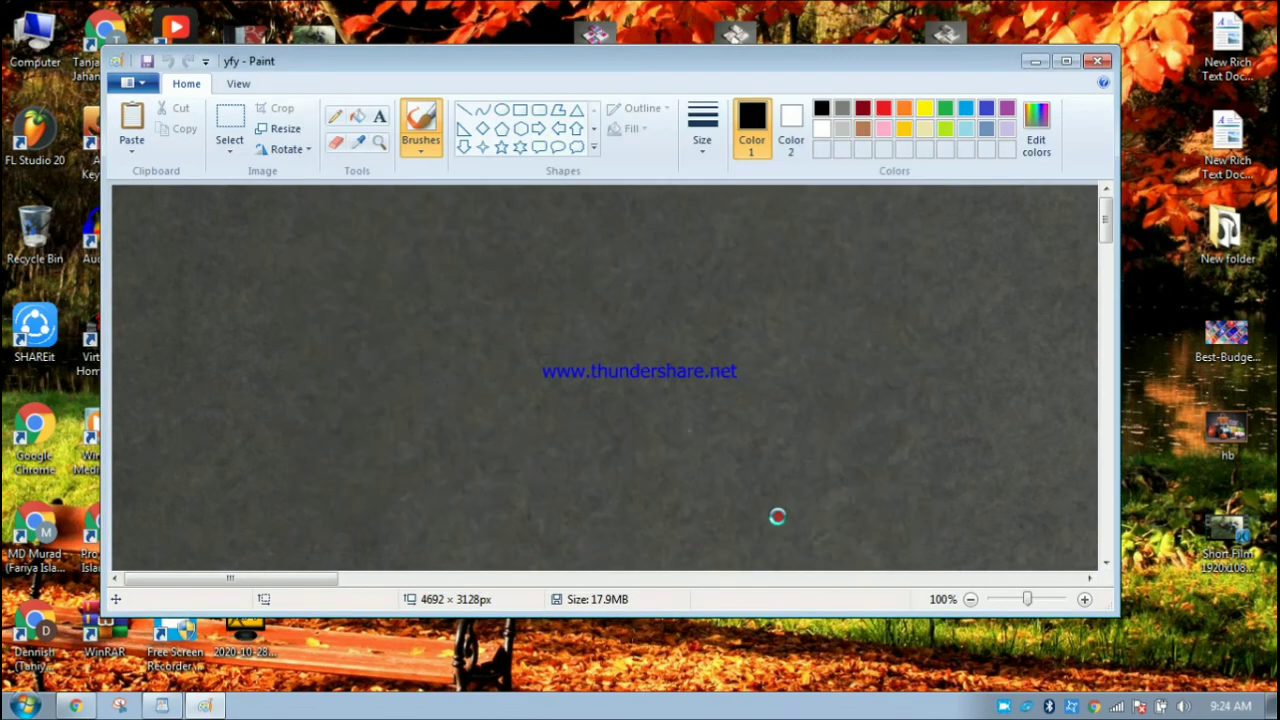
click(1098, 62)
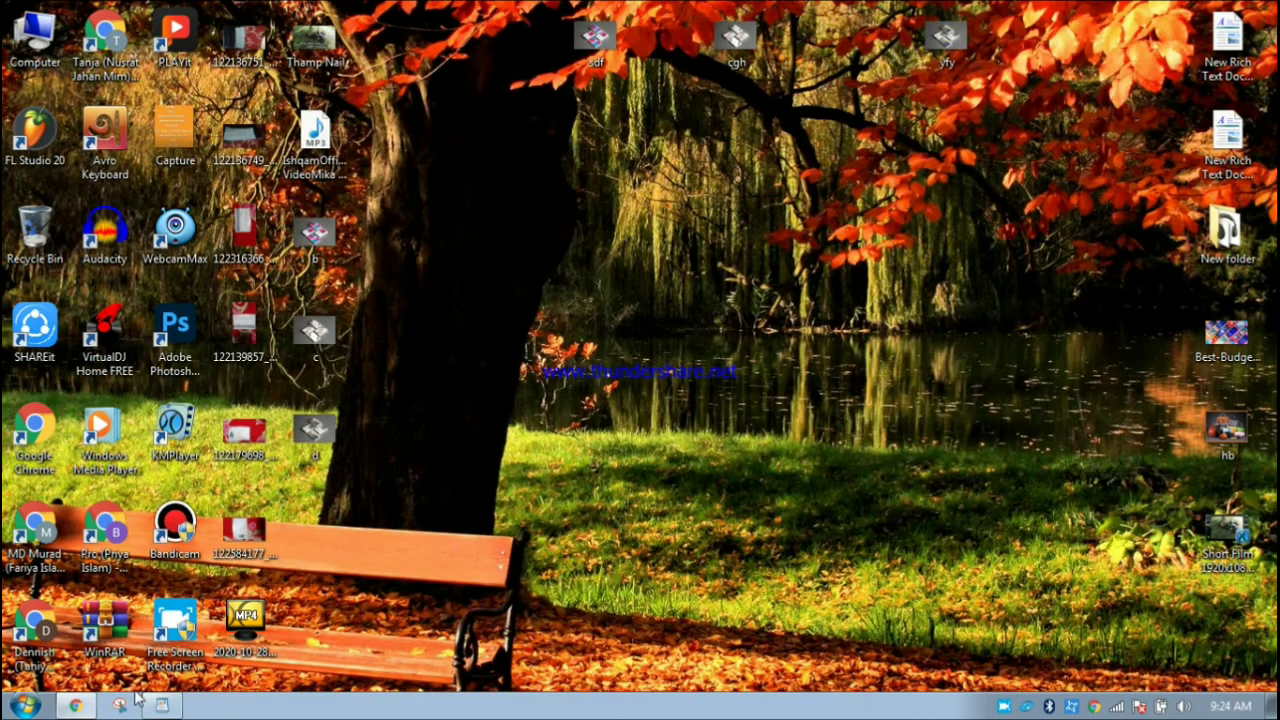
- Switch to the Fiverr gallery page and replace the primary gig photo with the image c from the Desktop
click(75, 706)
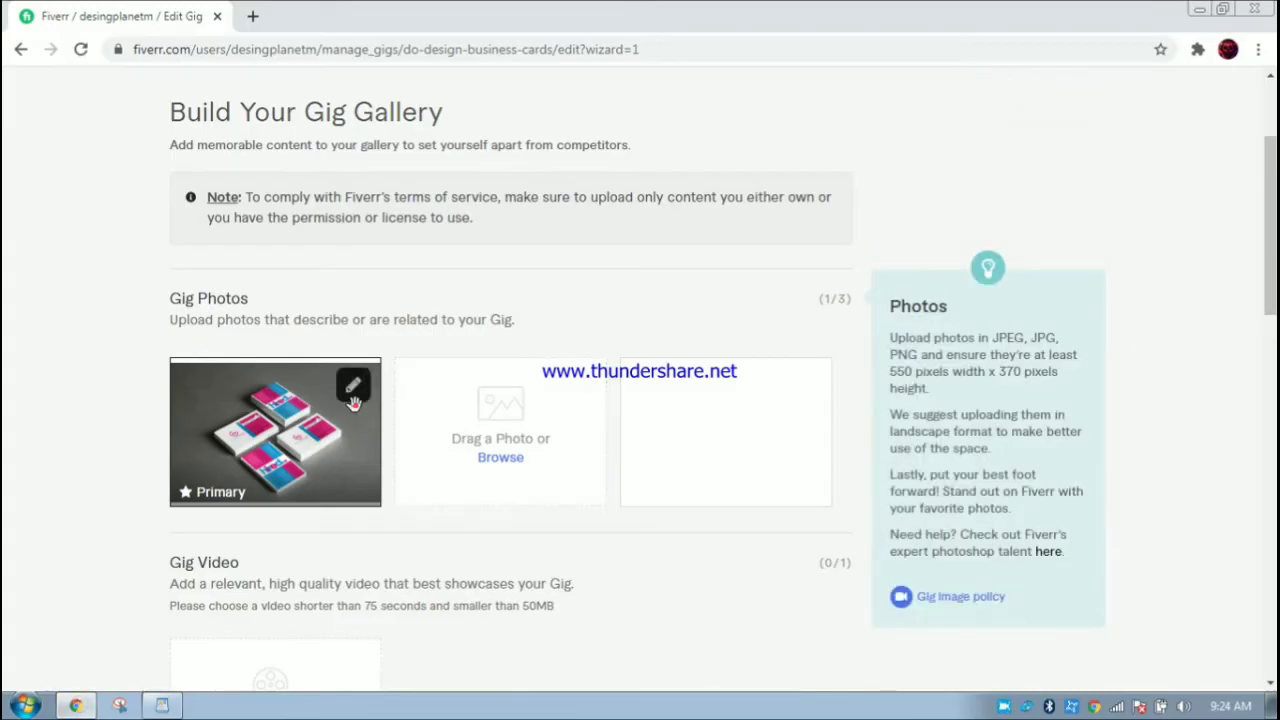
click(354, 400)
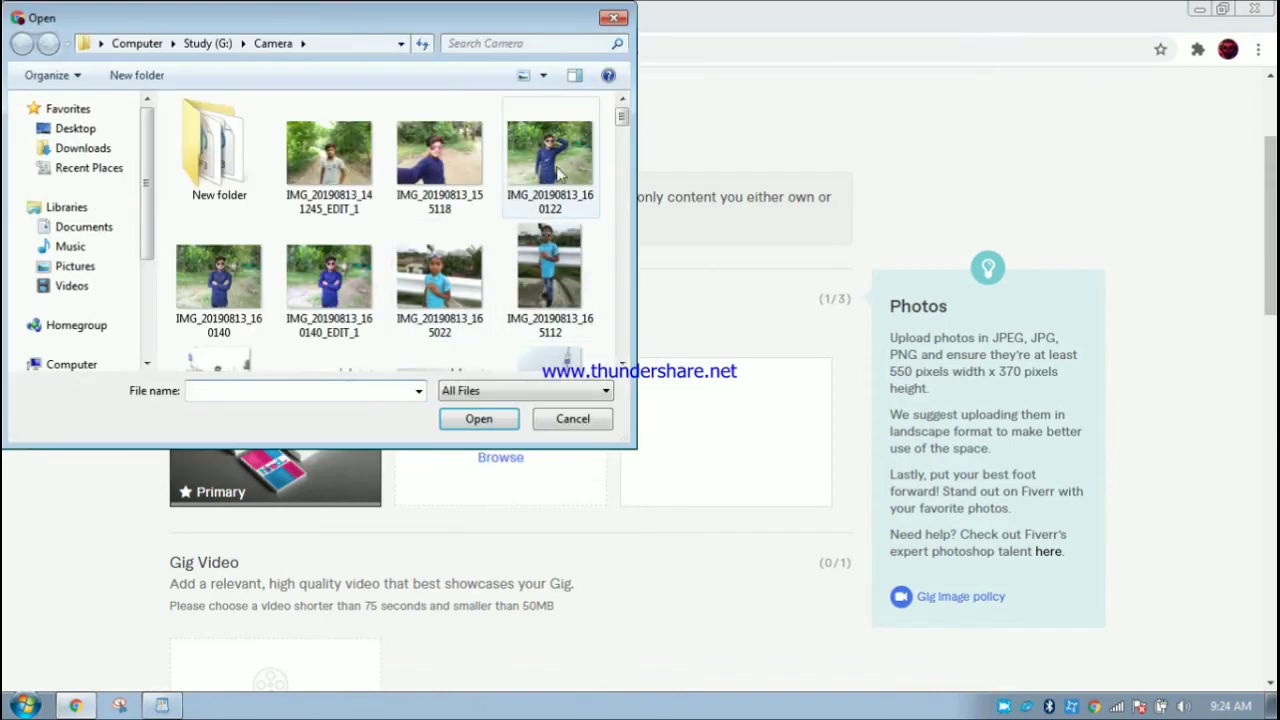
click(88, 130)
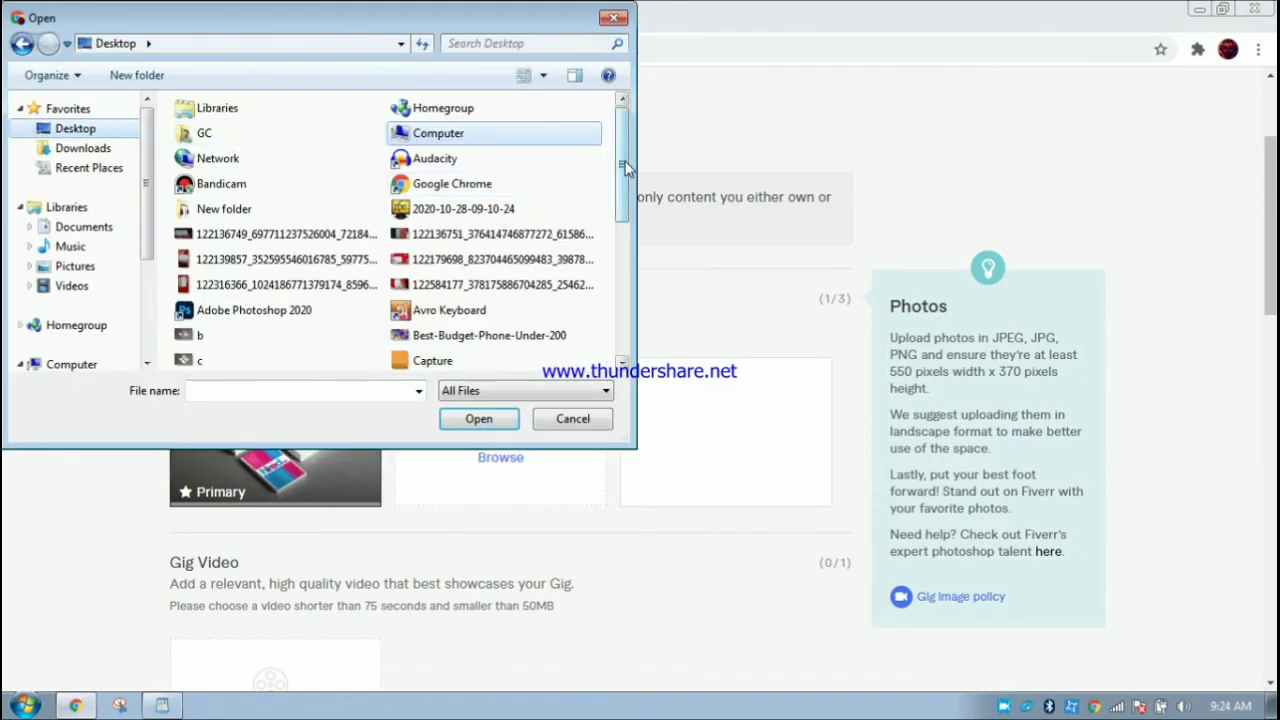
drag(624, 163, 624, 200)
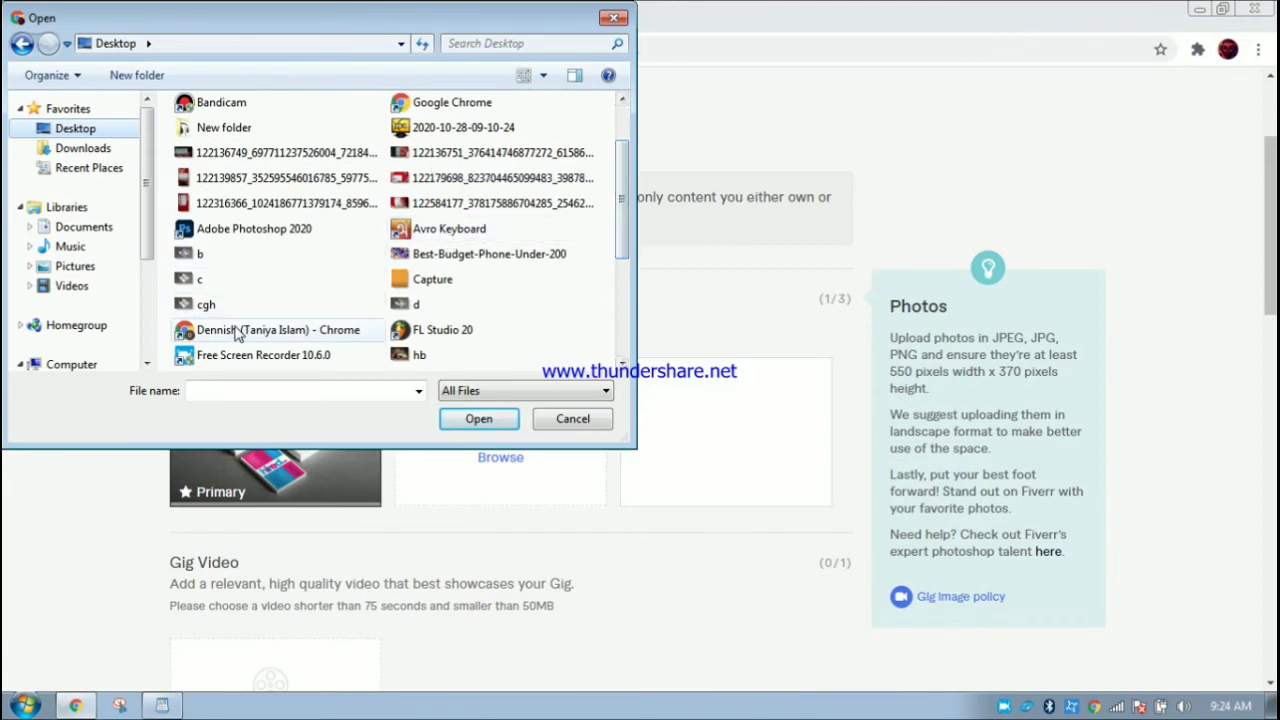
click(229, 282)
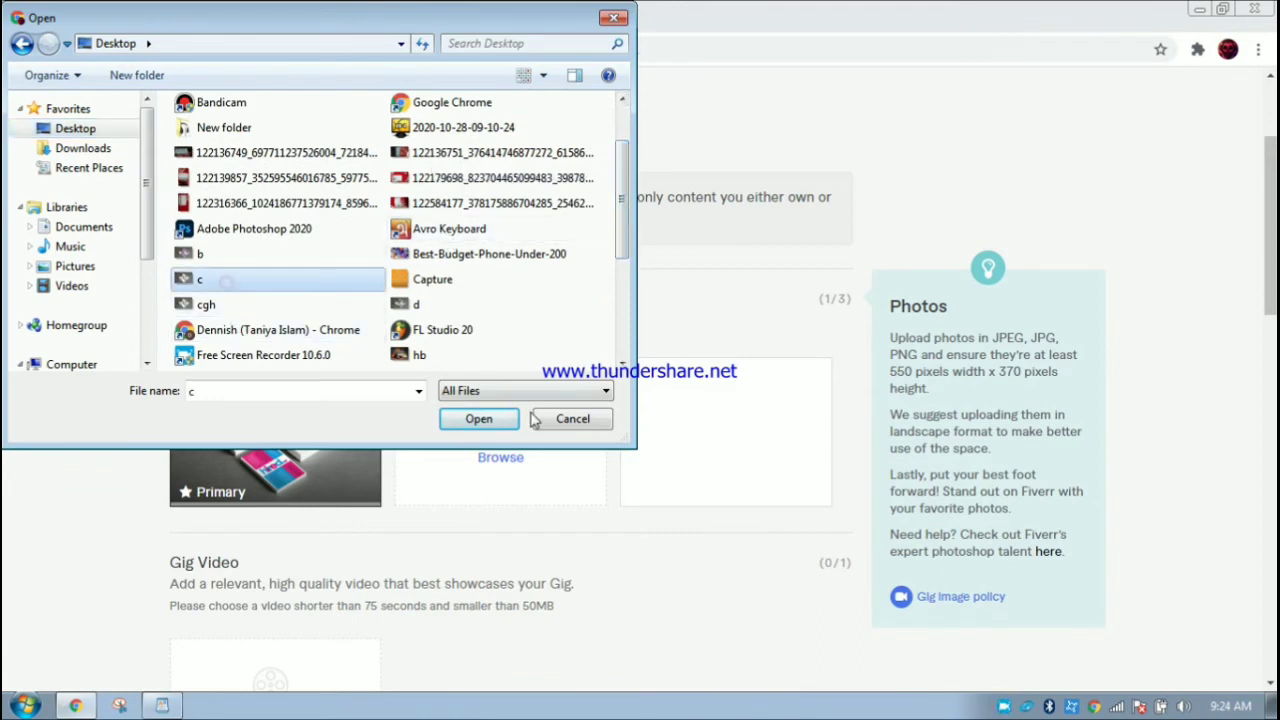
click(479, 419)
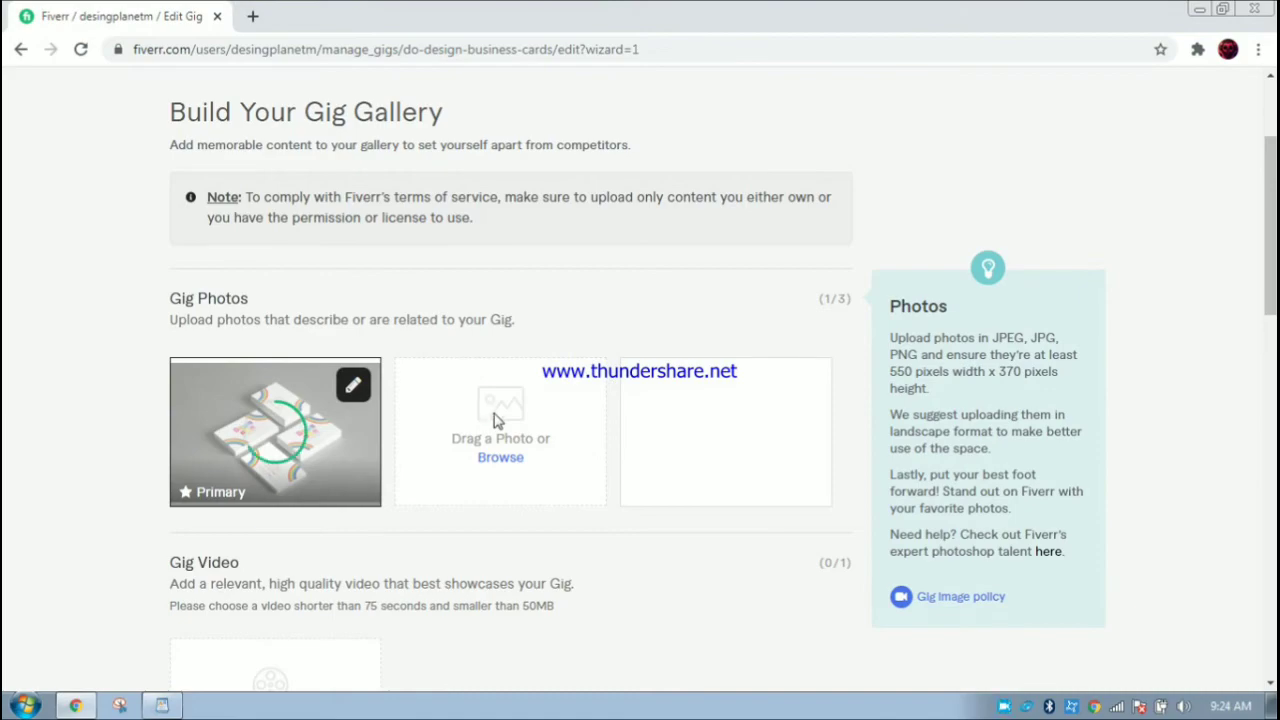
- Add the desktop image b to the gallery as the second gig photo
click(1203, 9)
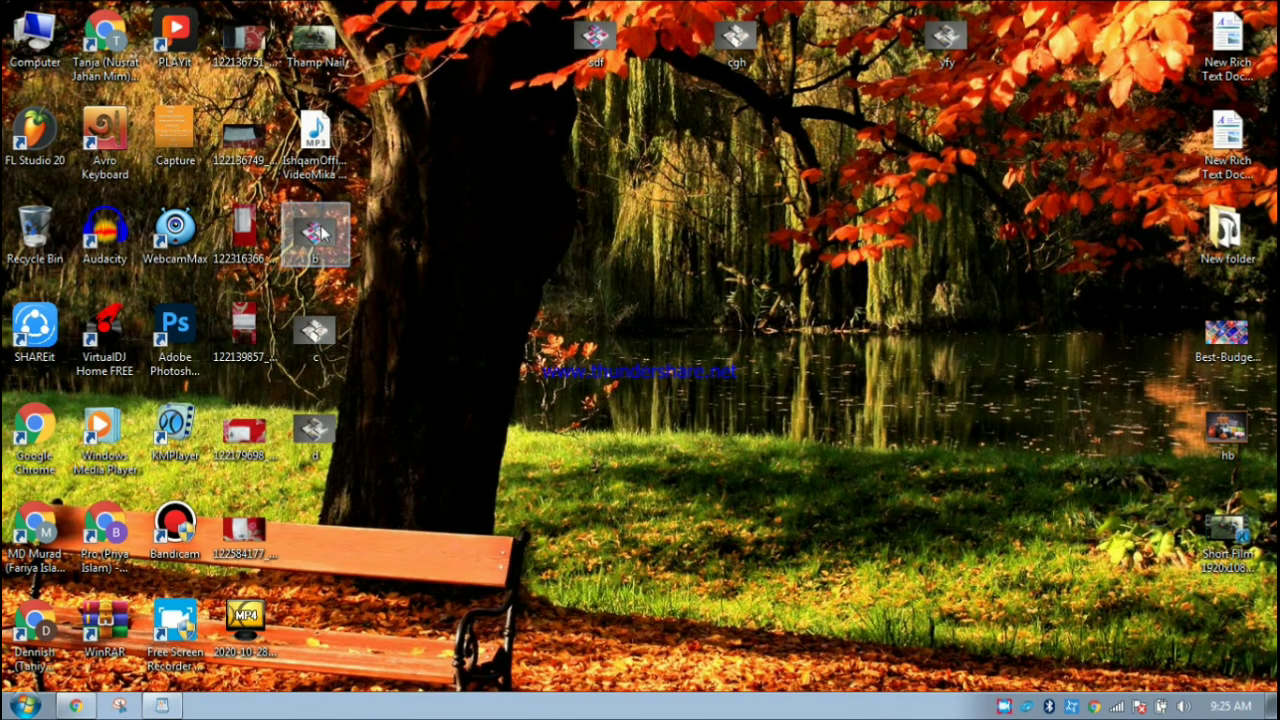
click(75, 706)
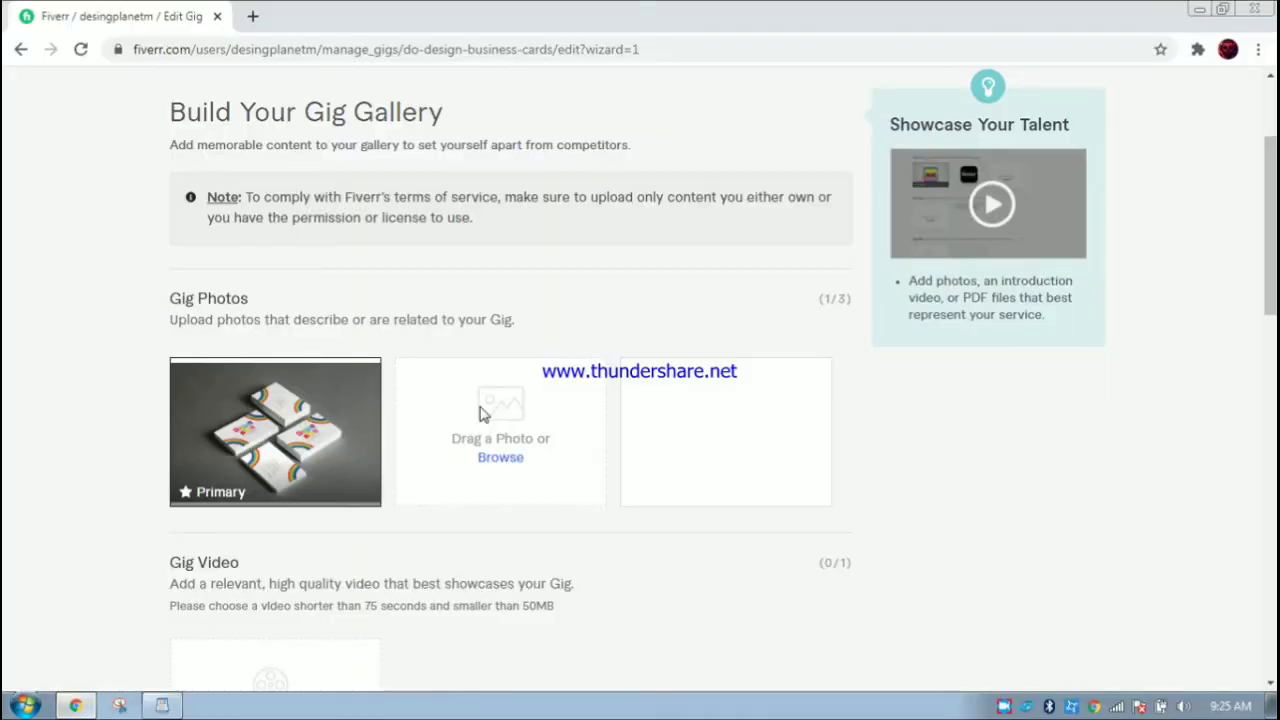
drag(481, 413, 483, 410)
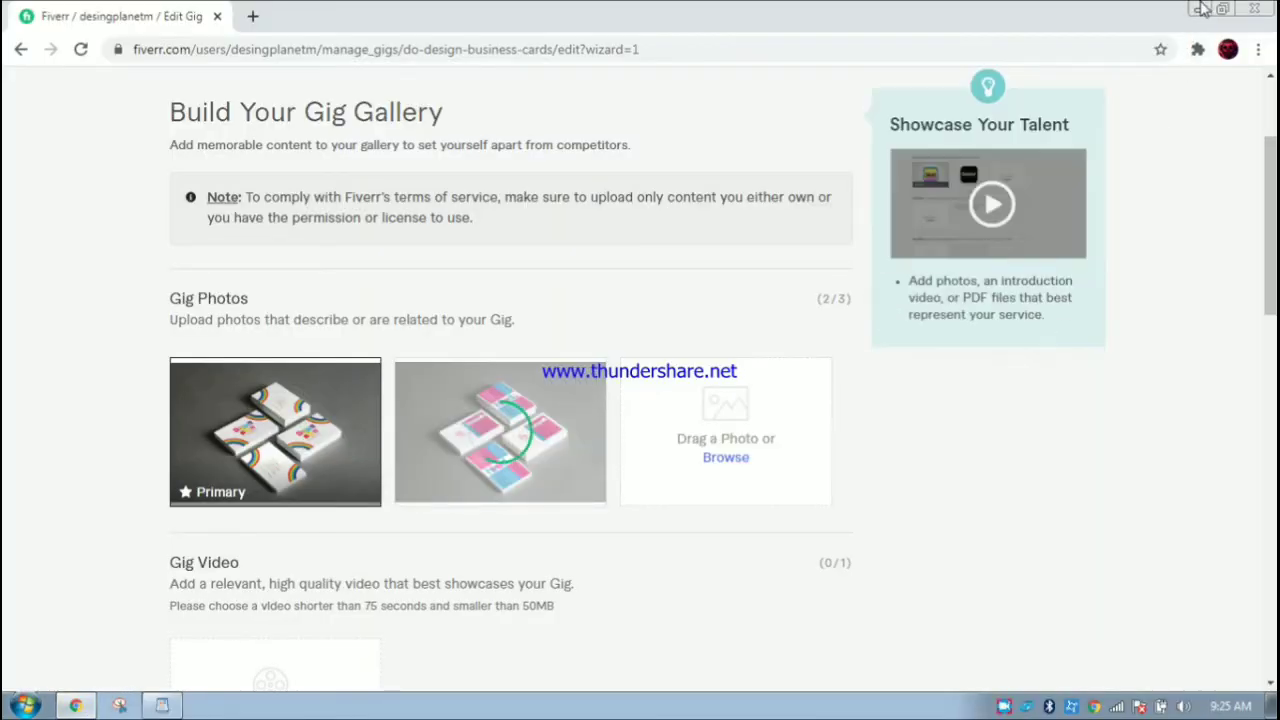
- Add the desktop image d to the gallery as the third gig photo
click(1201, 9)
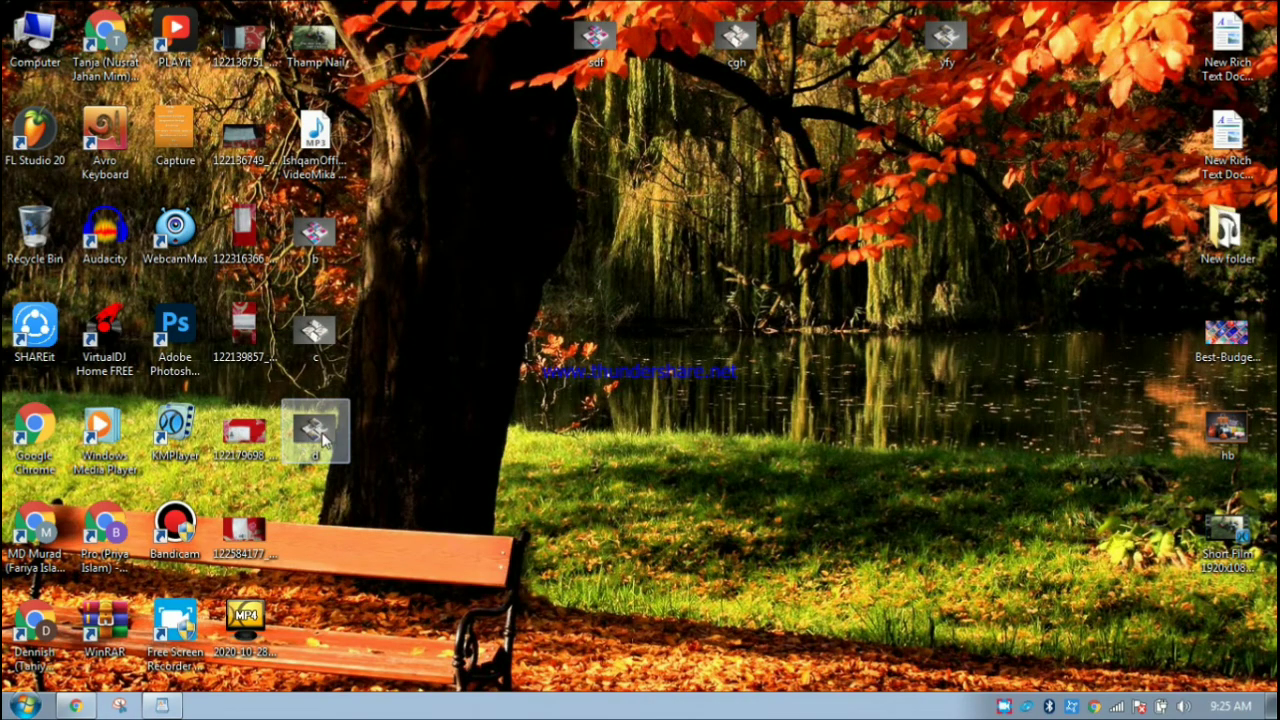
click(76, 706)
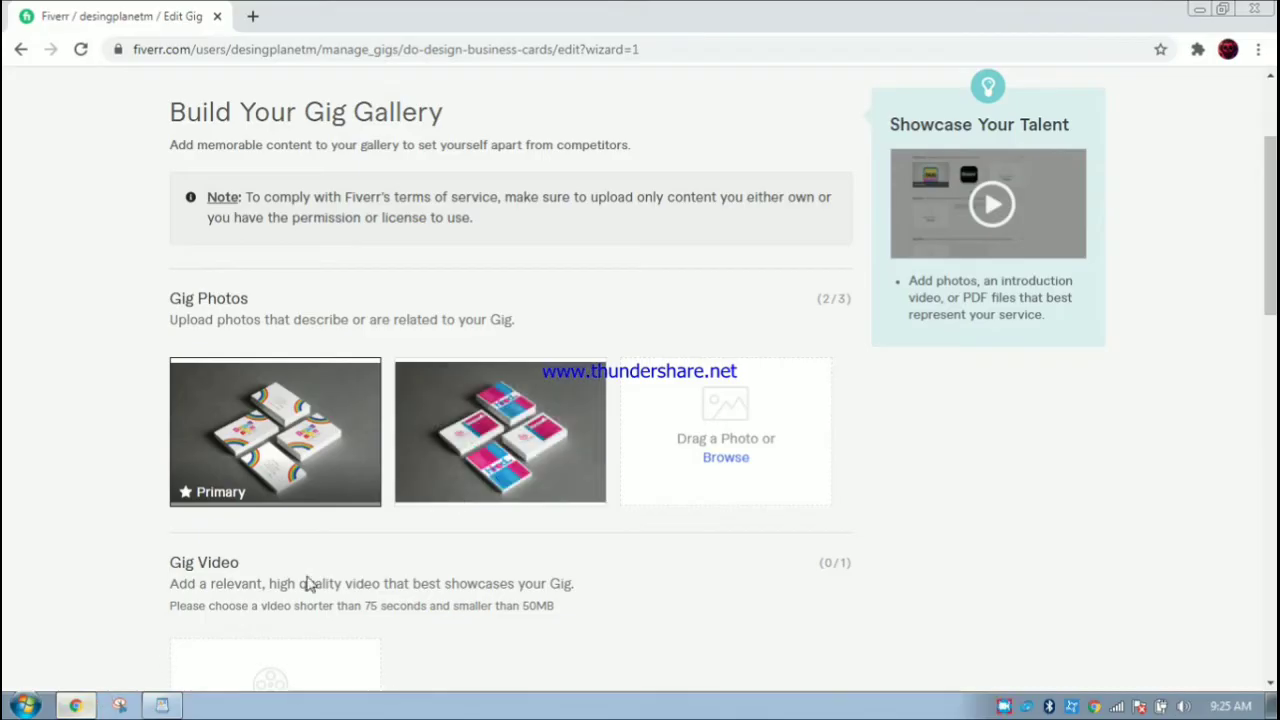
drag(743, 445, 743, 445)
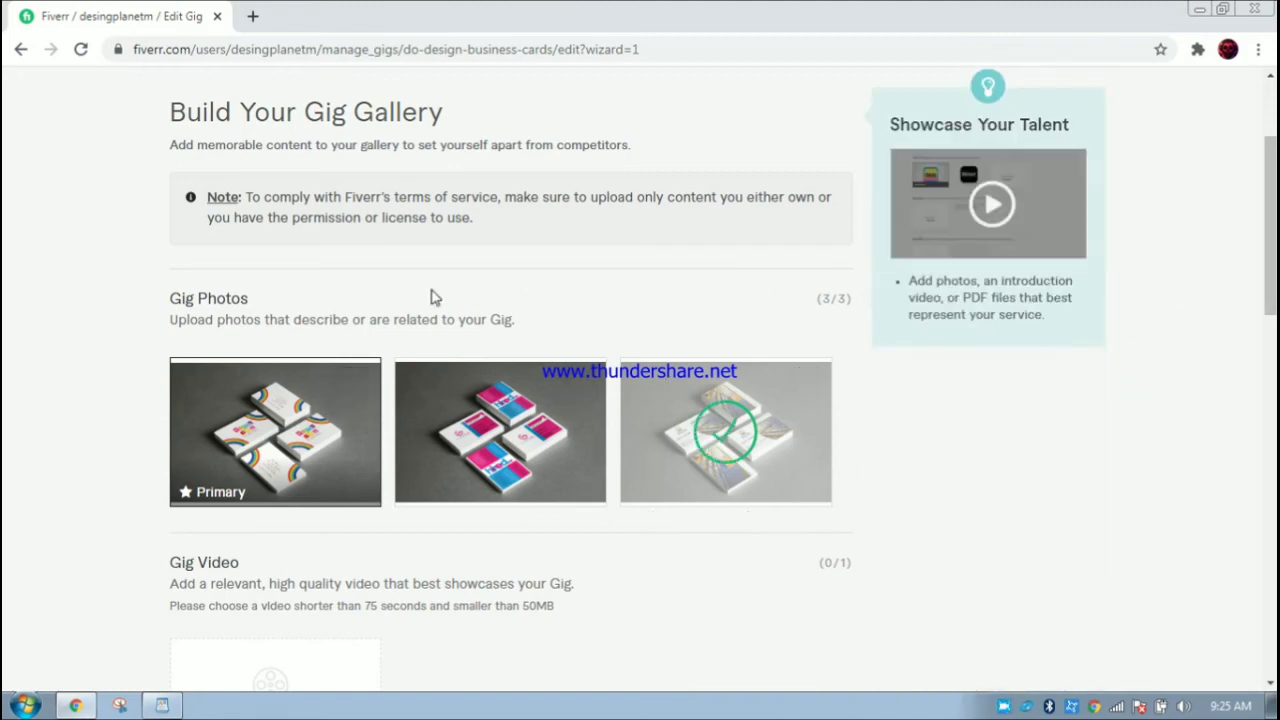
- Accept the declaration that the materials are your own, then save the gallery and continue to publishing
scroll(391, 300, down, 5)
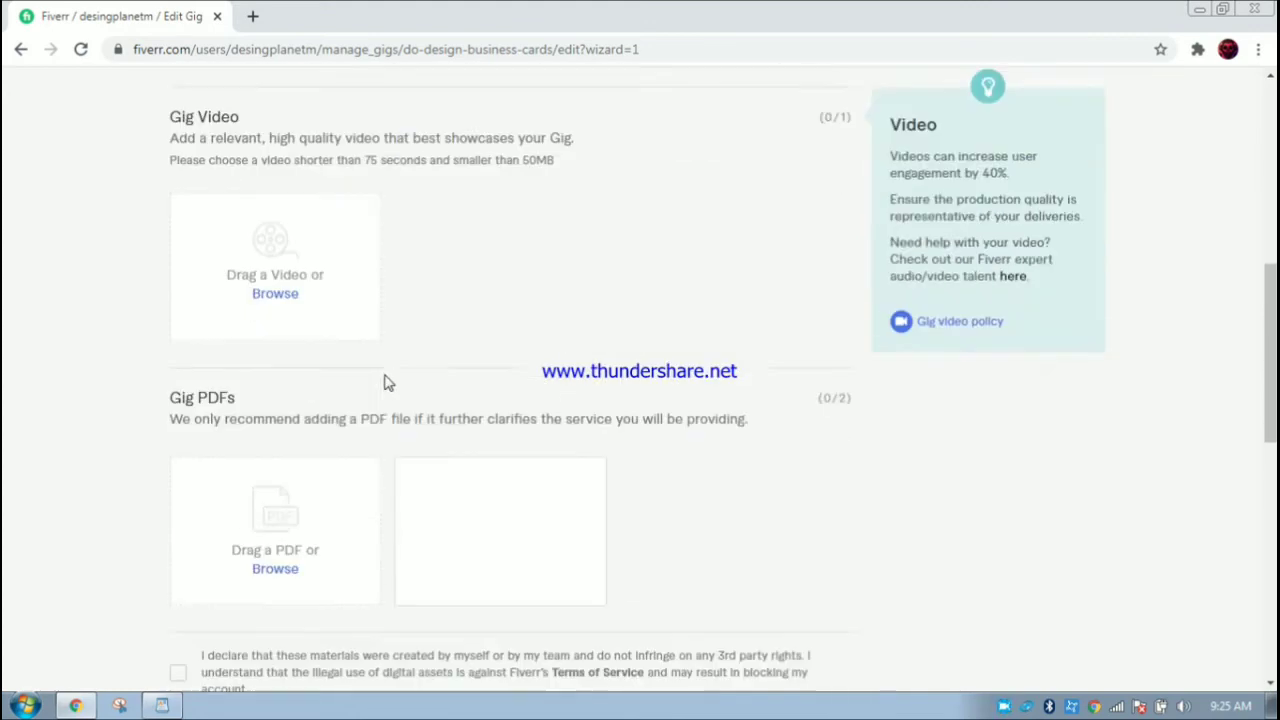
scroll(388, 383, down, 3)
click(178, 371)
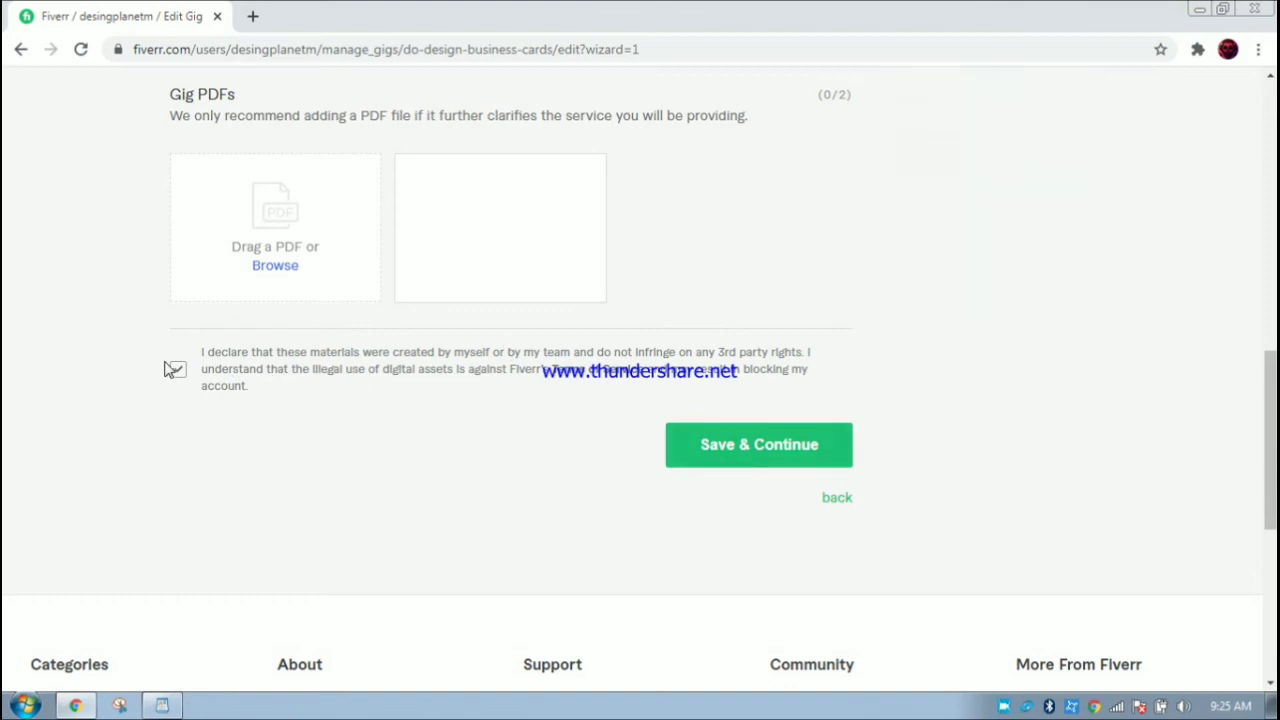
click(750, 458)
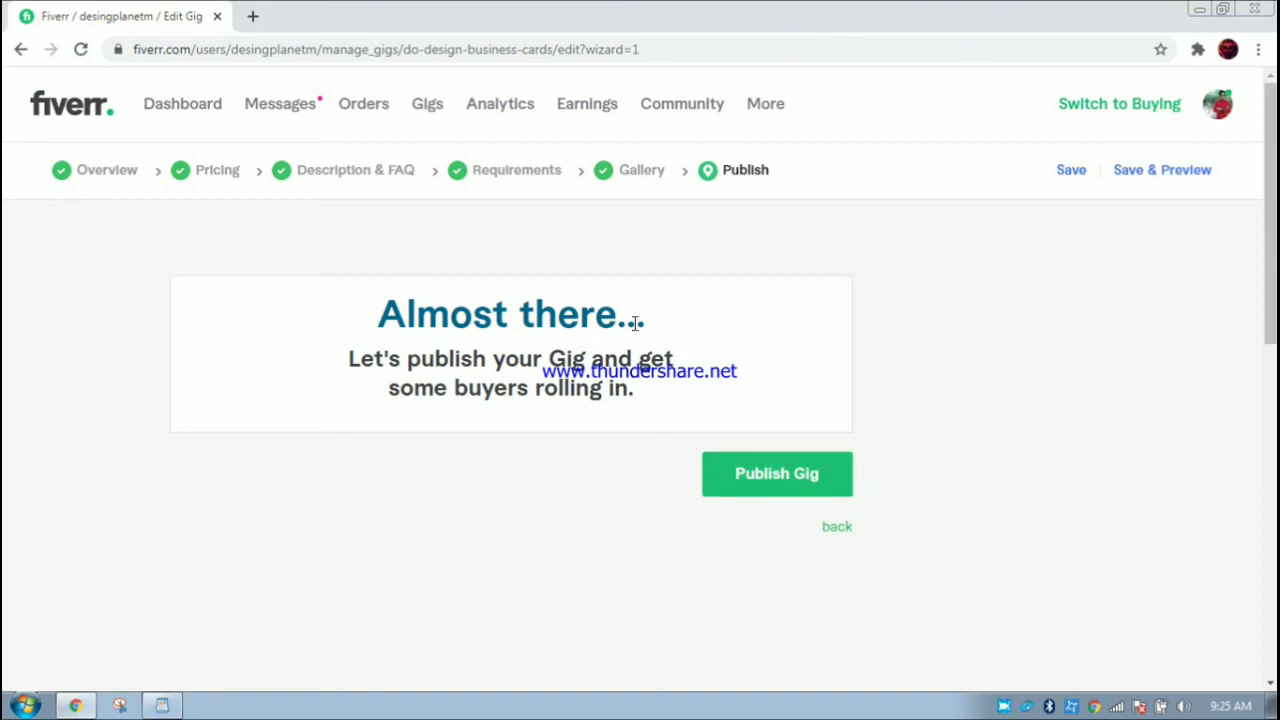
- Publish the business card design gig
drag(635, 323, 349, 317)
click(349, 317)
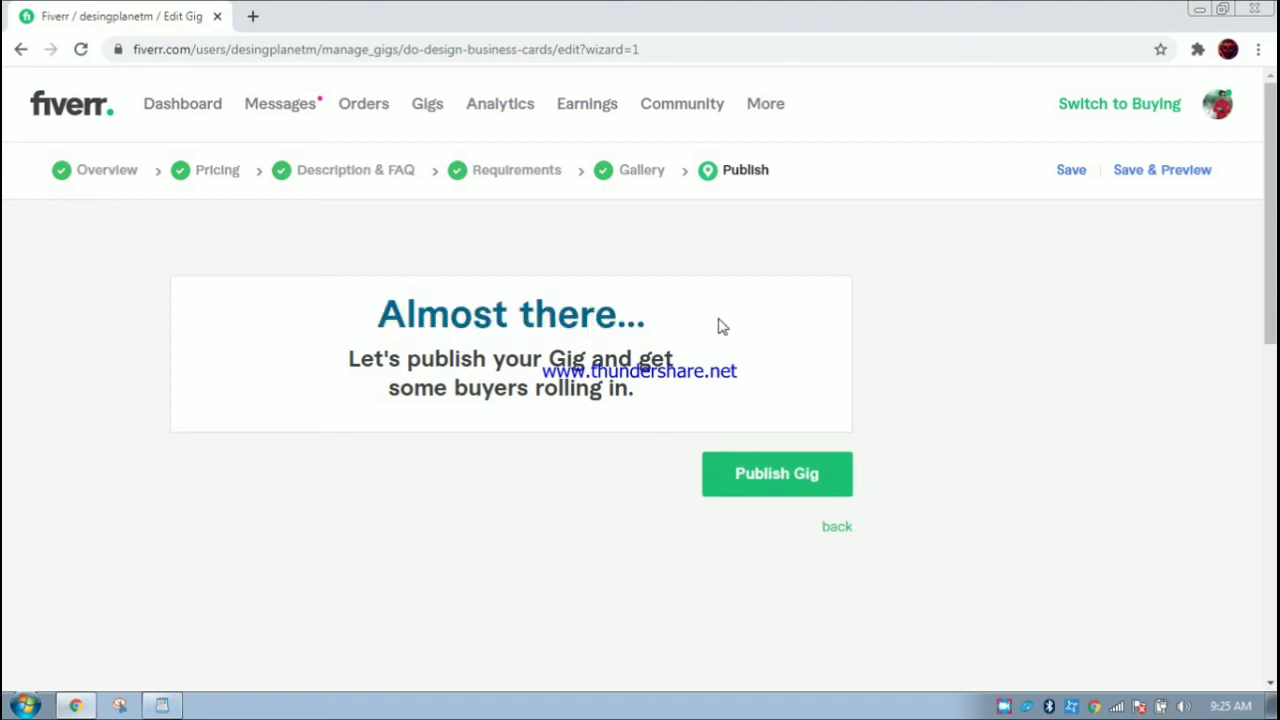
click(769, 484)
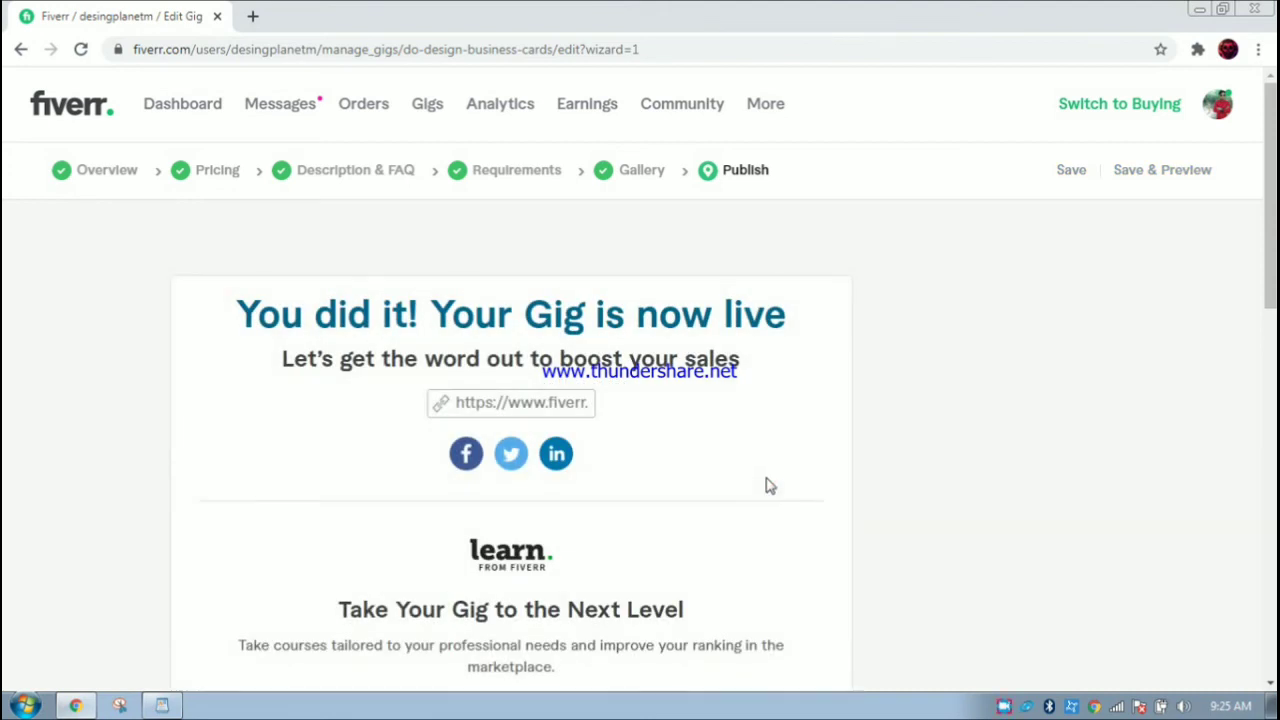
- Look over the page for the published gig and examine its share link
scroll(811, 523, down, 4)
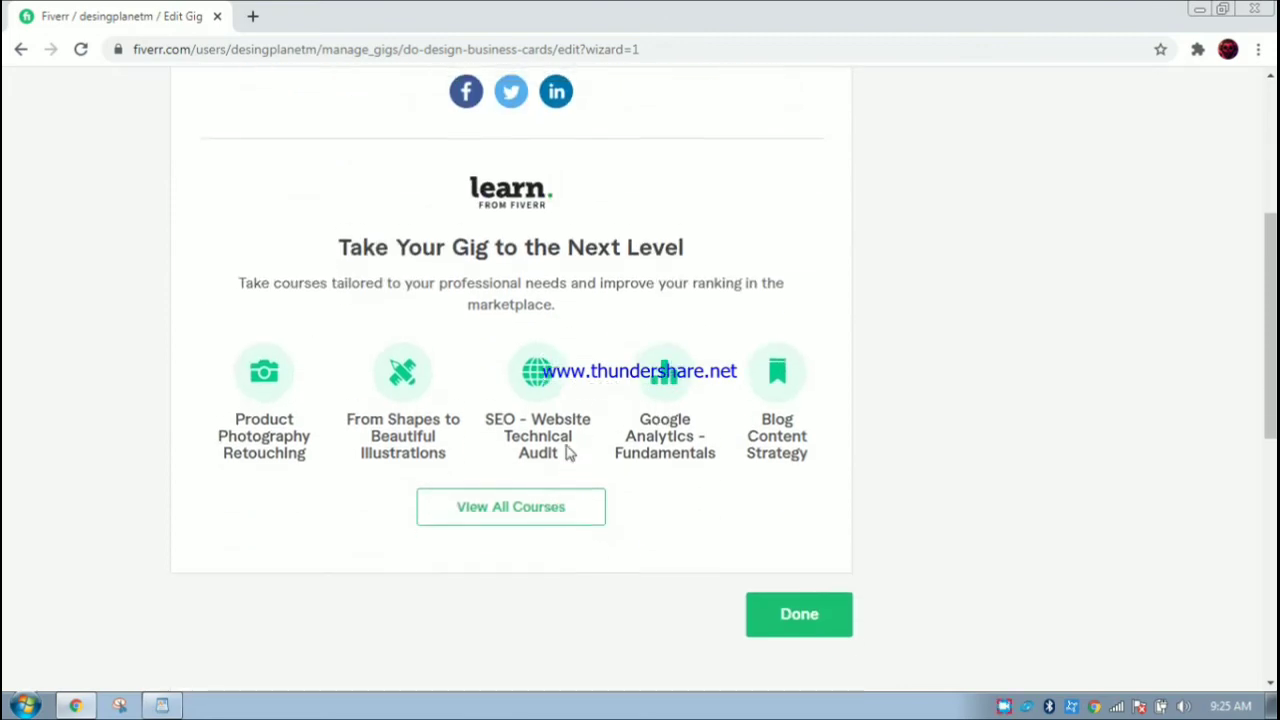
scroll(567, 452, up, 4)
triple_click(589, 313)
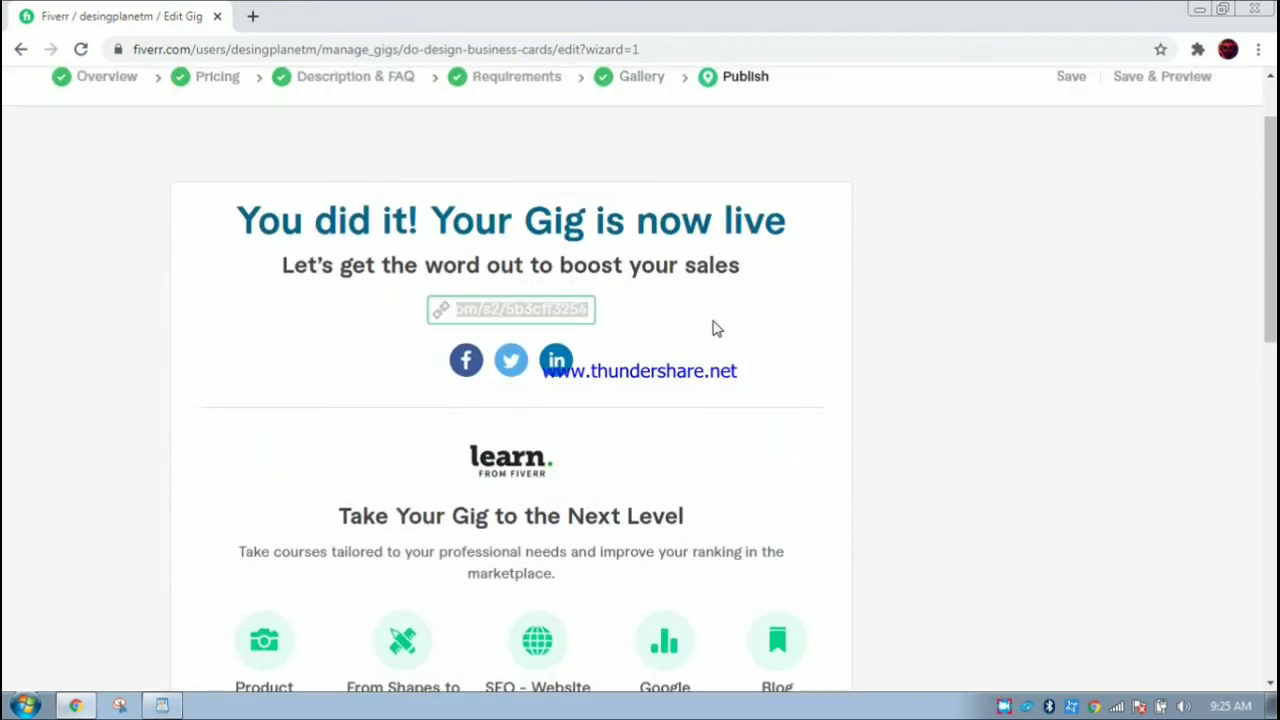
click(580, 309)
drag(580, 309, 425, 320)
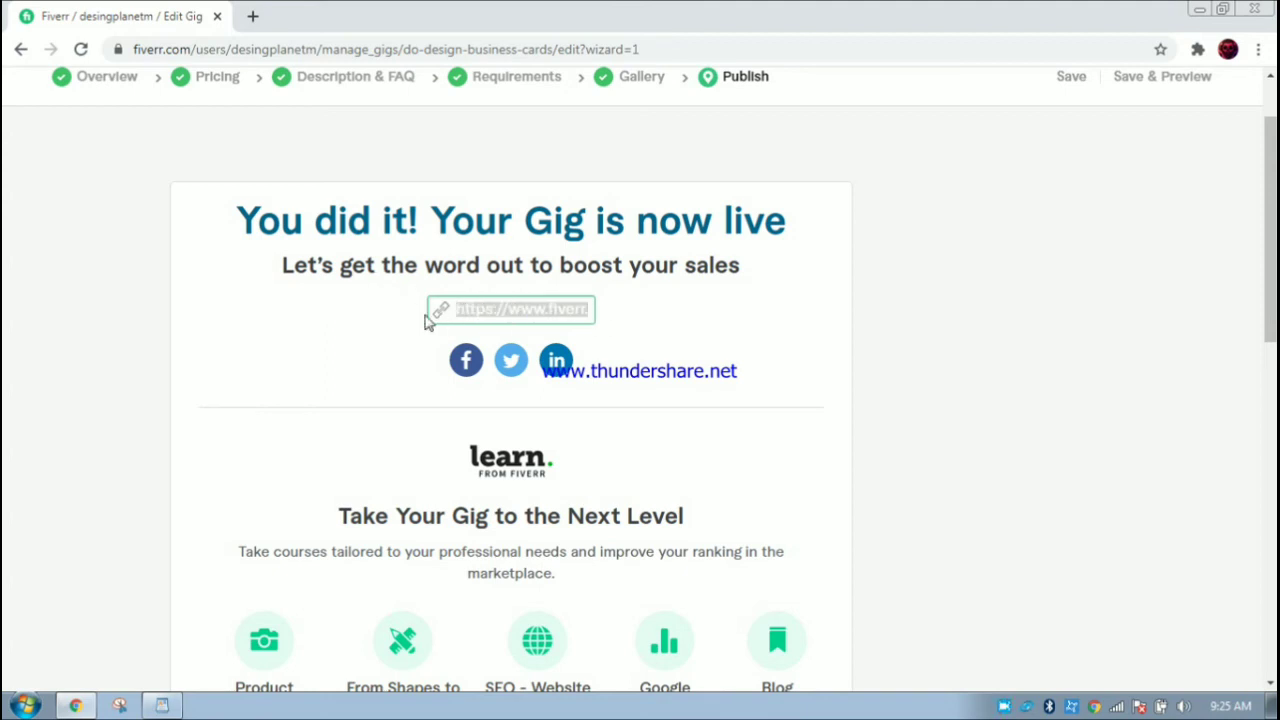
click(647, 334)
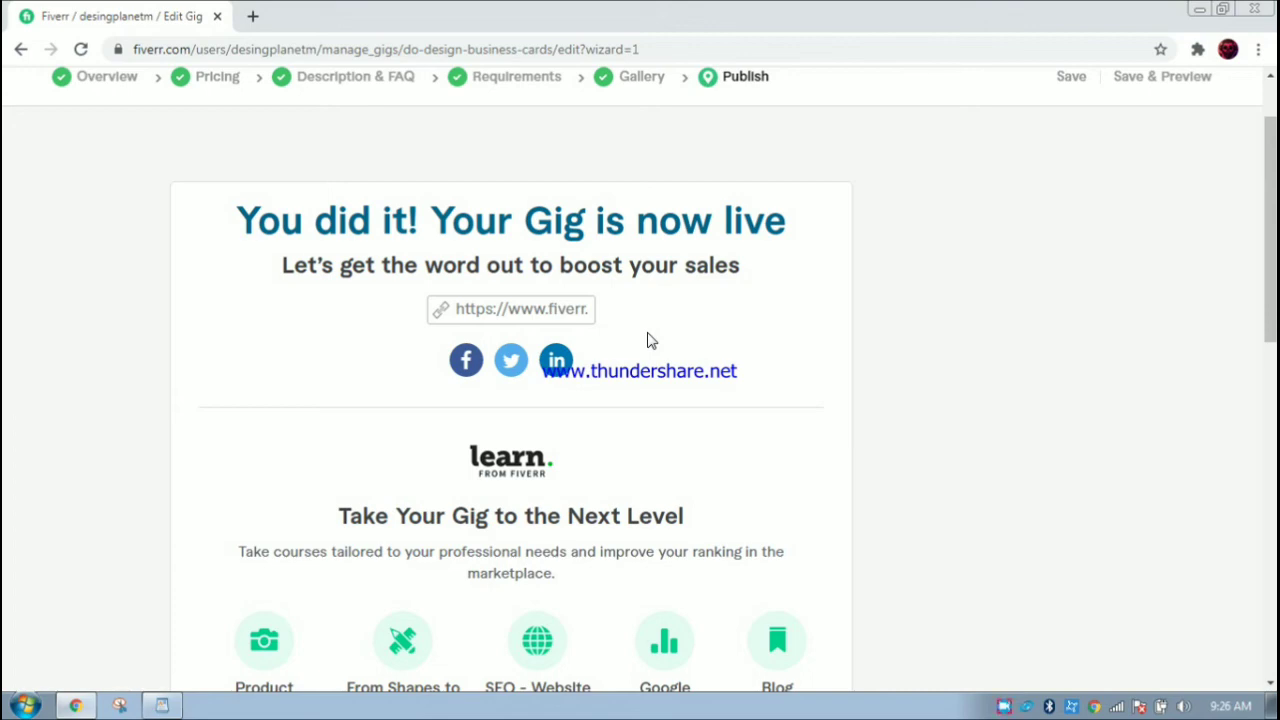
- Finish the gig creation wizard and check the new gig in the list of active gigs
scroll(740, 403, down, 5)
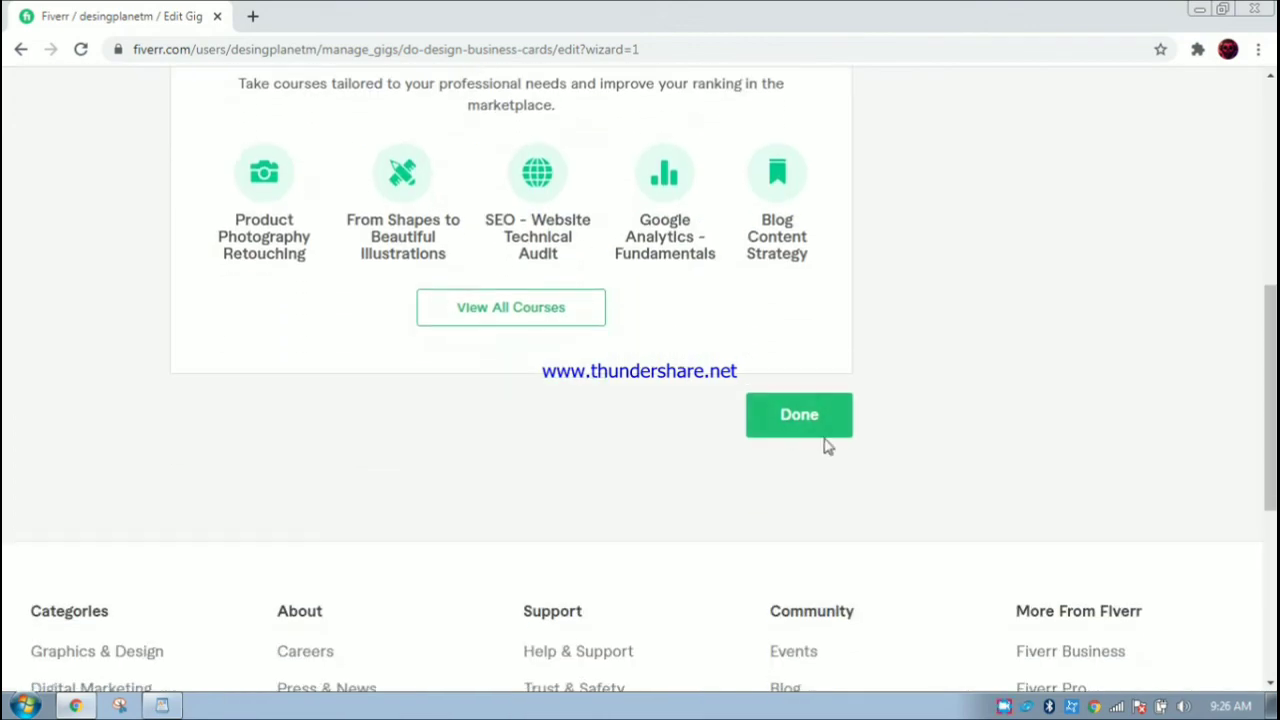
click(801, 416)
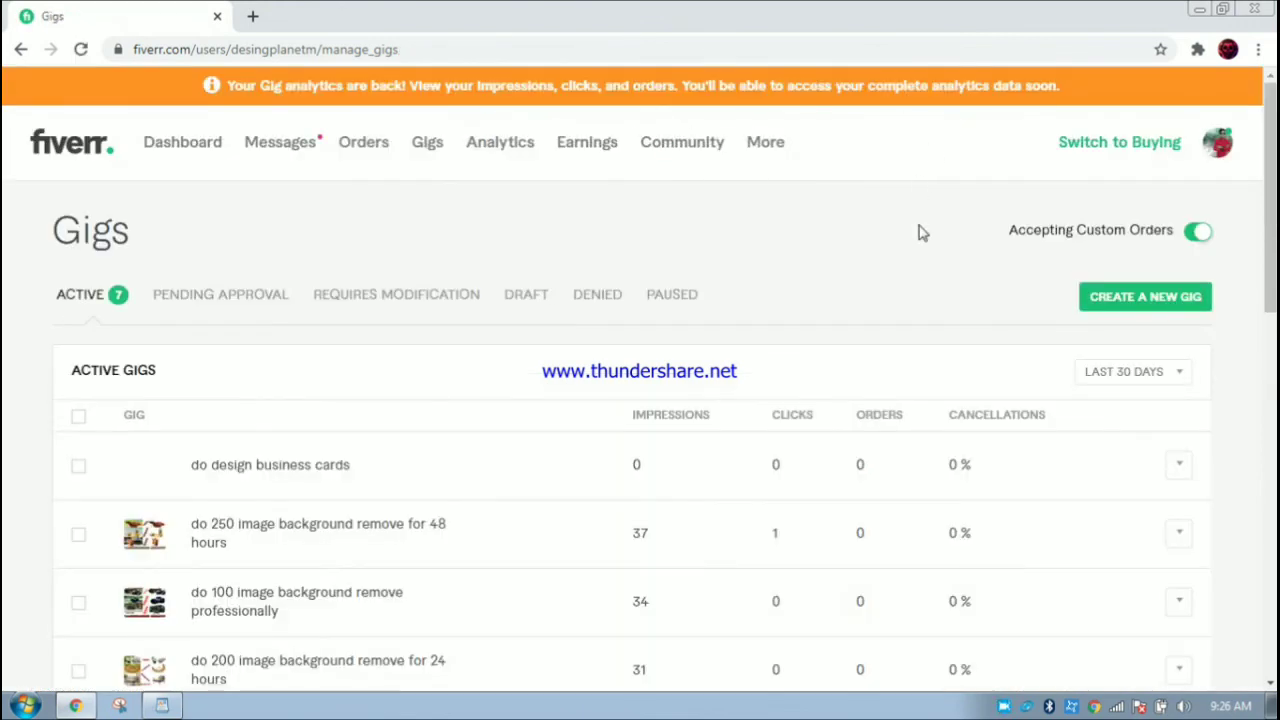
scroll(848, 250, down, 1)
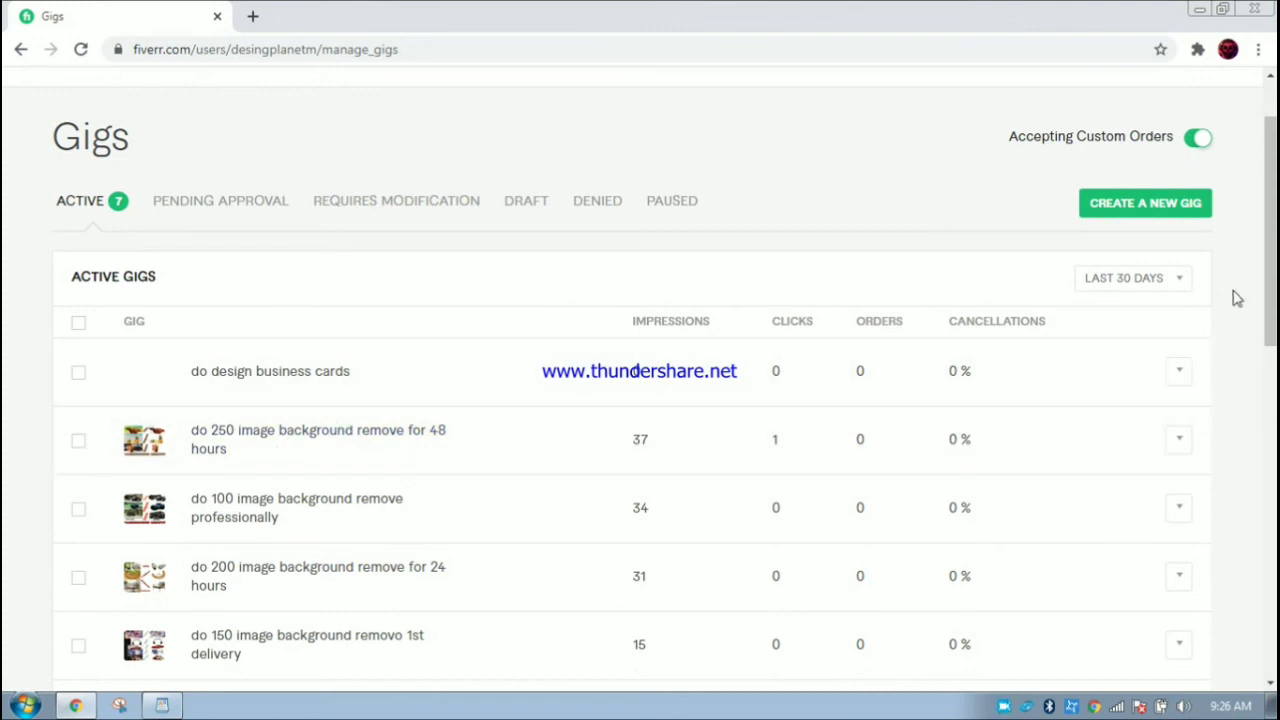
scroll(1245, 140, up, 1)
- Open the seller profile and go to the business card design gig among its active gigs
click(1216, 144)
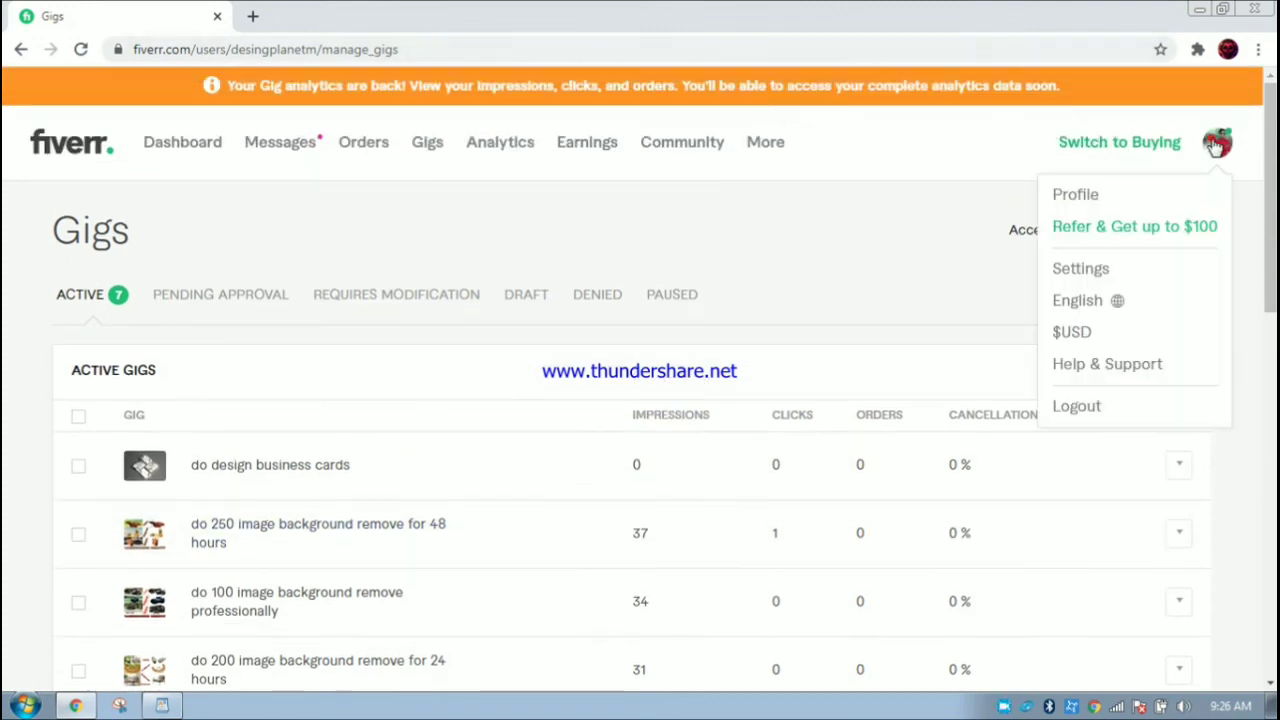
click(1074, 196)
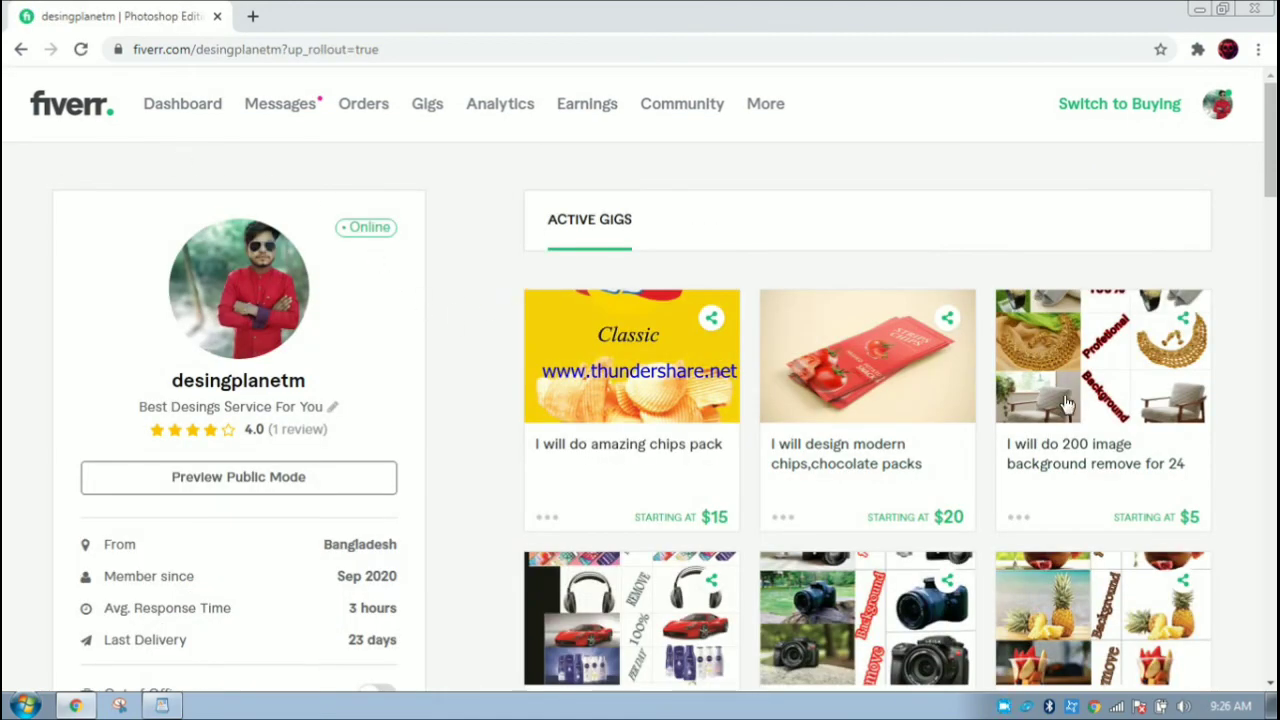
scroll(1068, 402, down, 5)
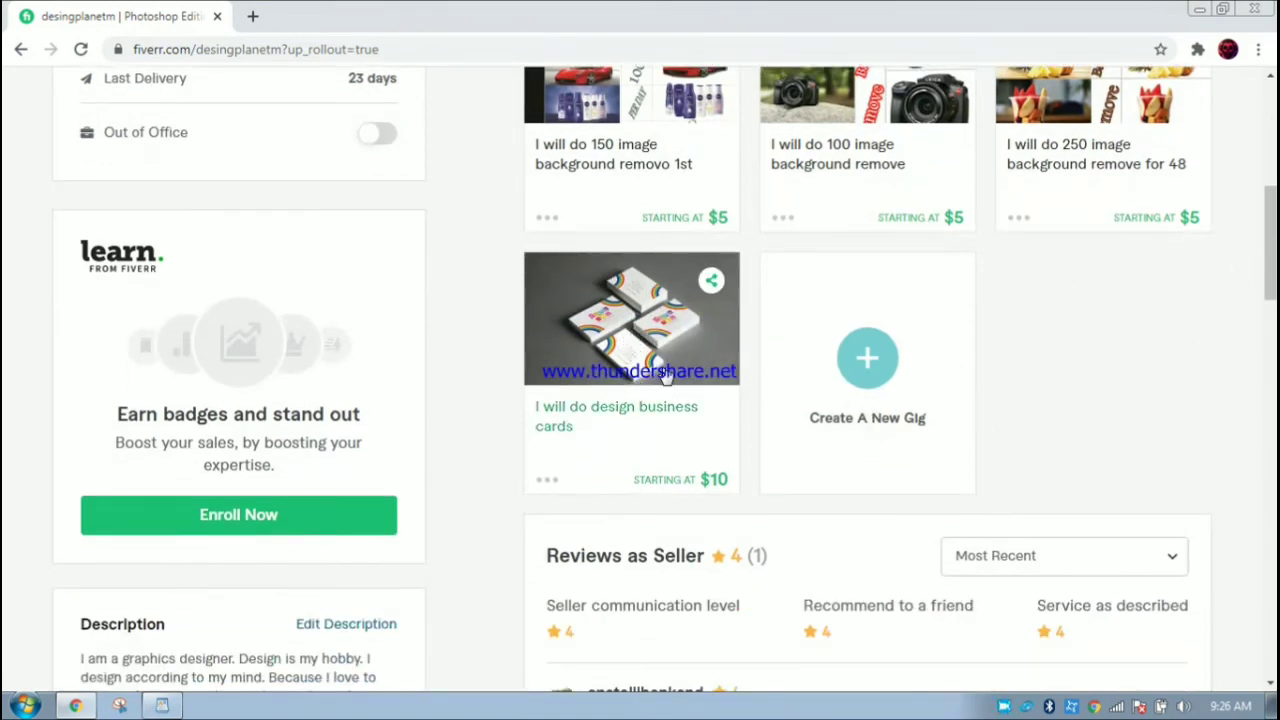
click(595, 408)
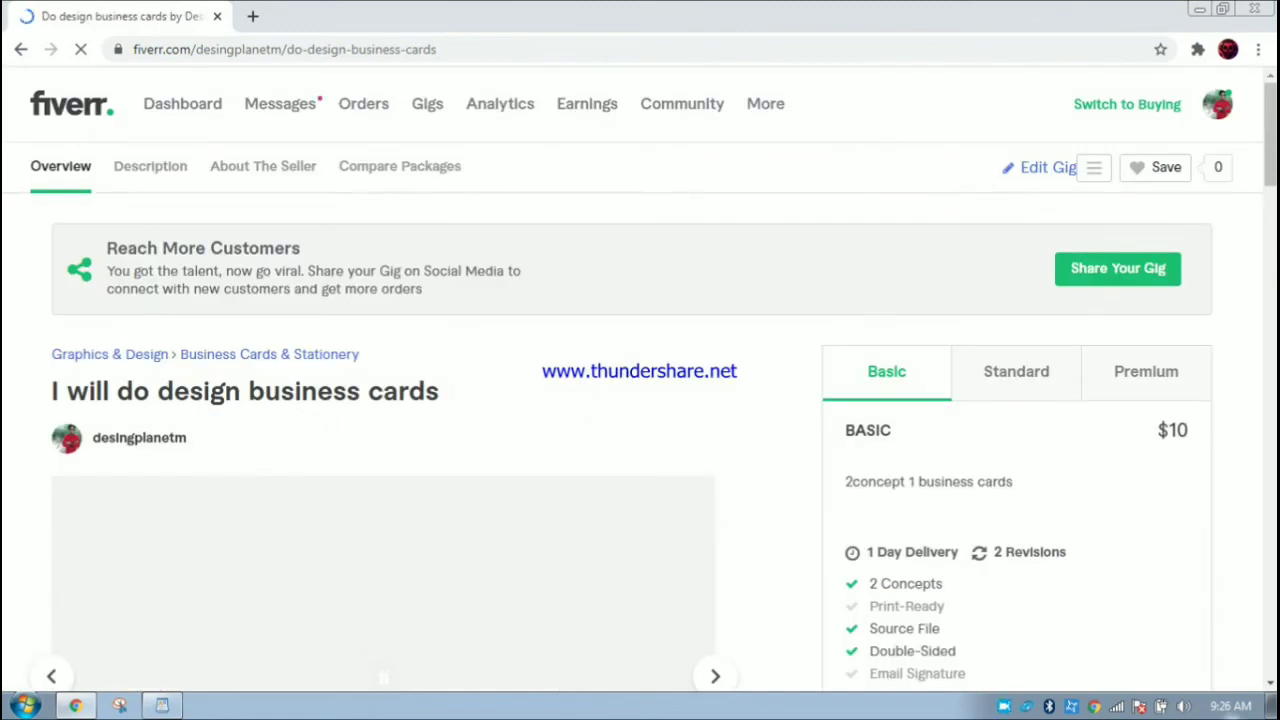
- Read through the gig's Basic package details and its About This Gig description
scroll(586, 403, down, 2)
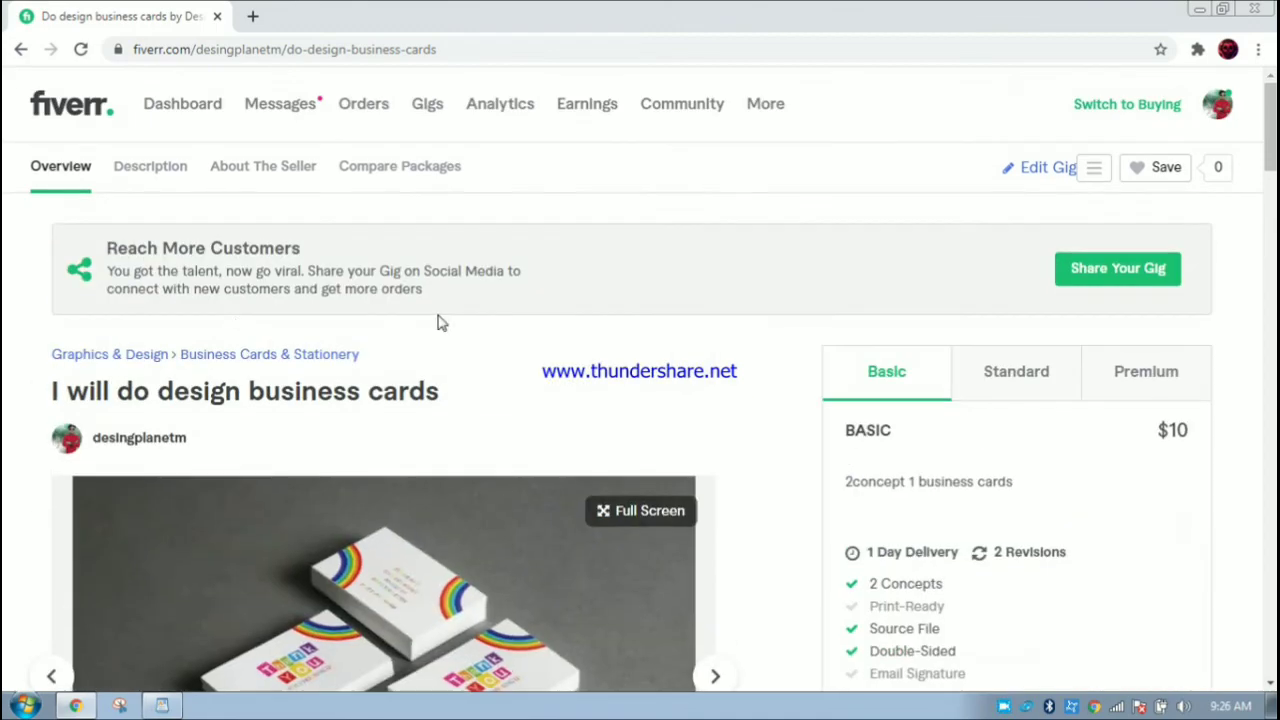
scroll(740, 400, down, 3)
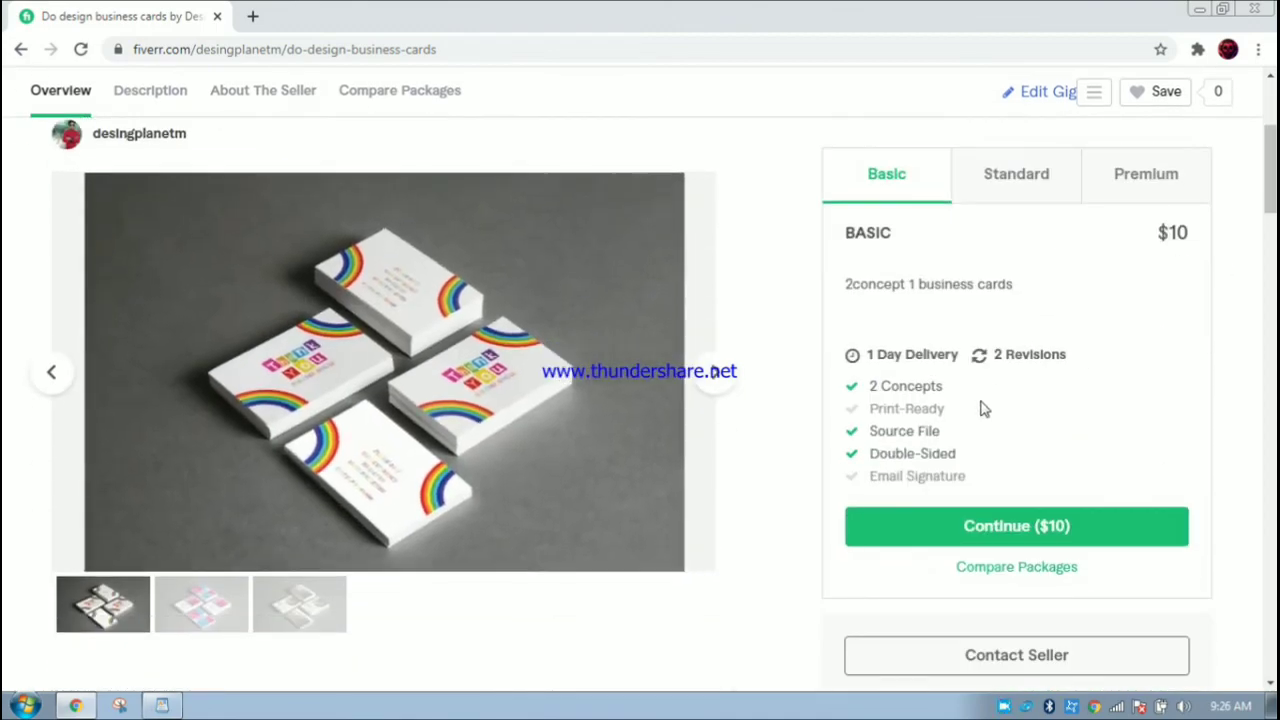
scroll(457, 500, down, 5)
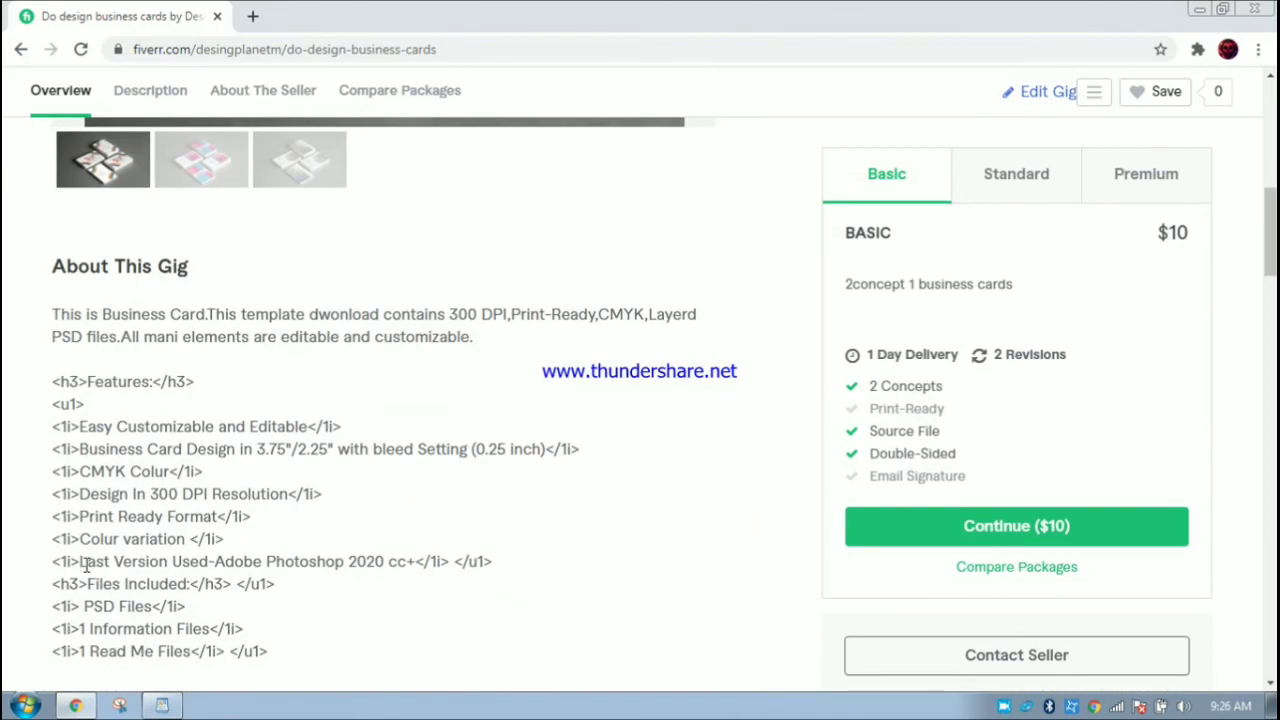
scroll(220, 608, down, 3)
scroll(643, 537, up, 10)
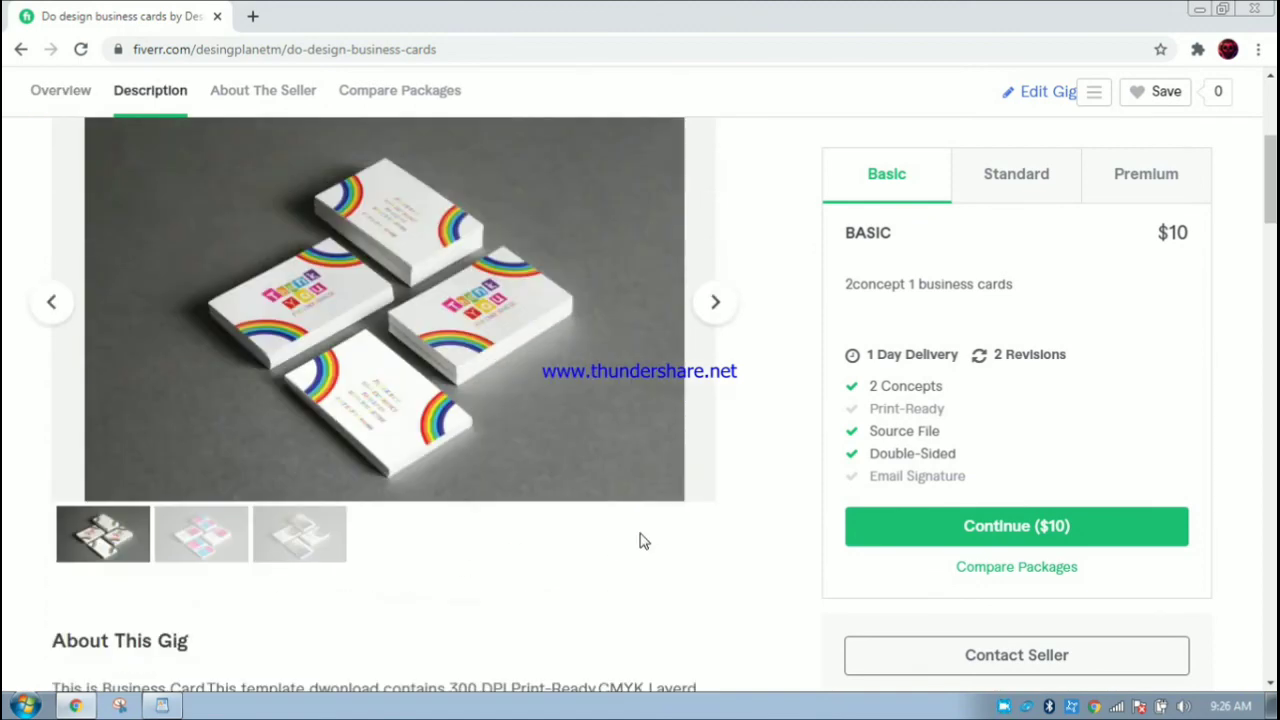
- Browse through the mockup images in the gig's gallery
scroll(702, 555, down, 2)
click(715, 489)
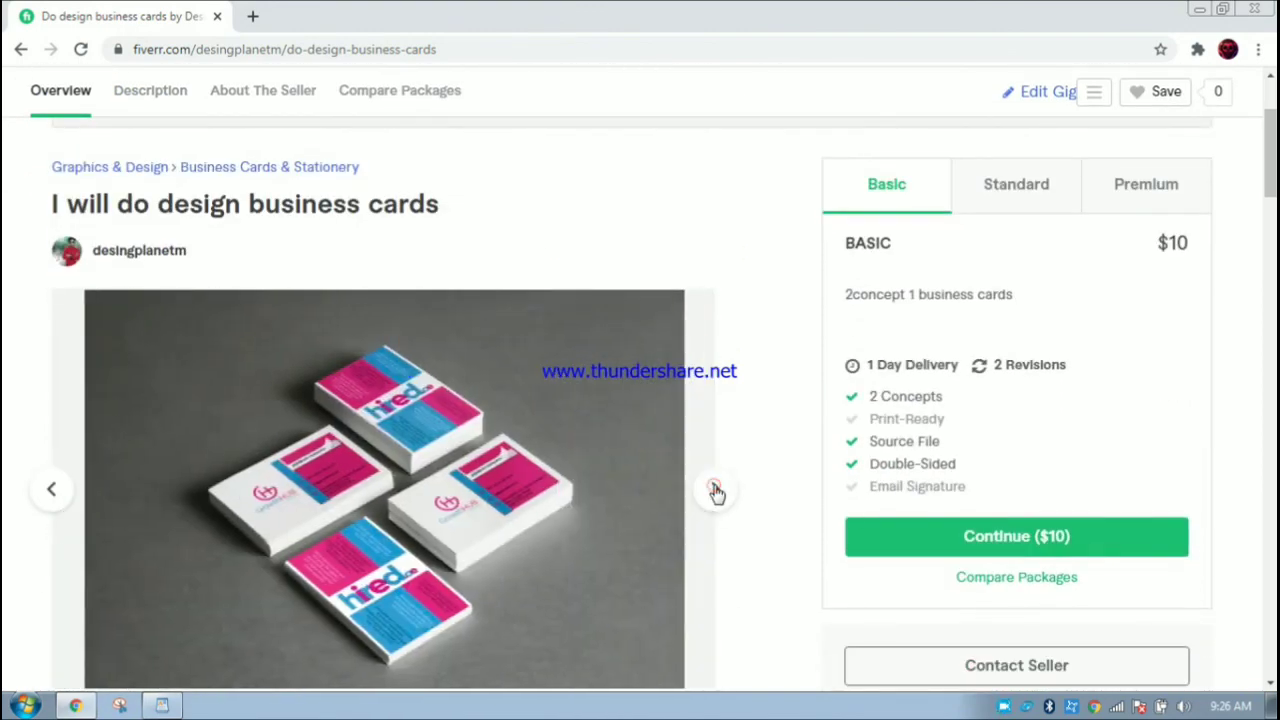
click(716, 491)
click(714, 490)
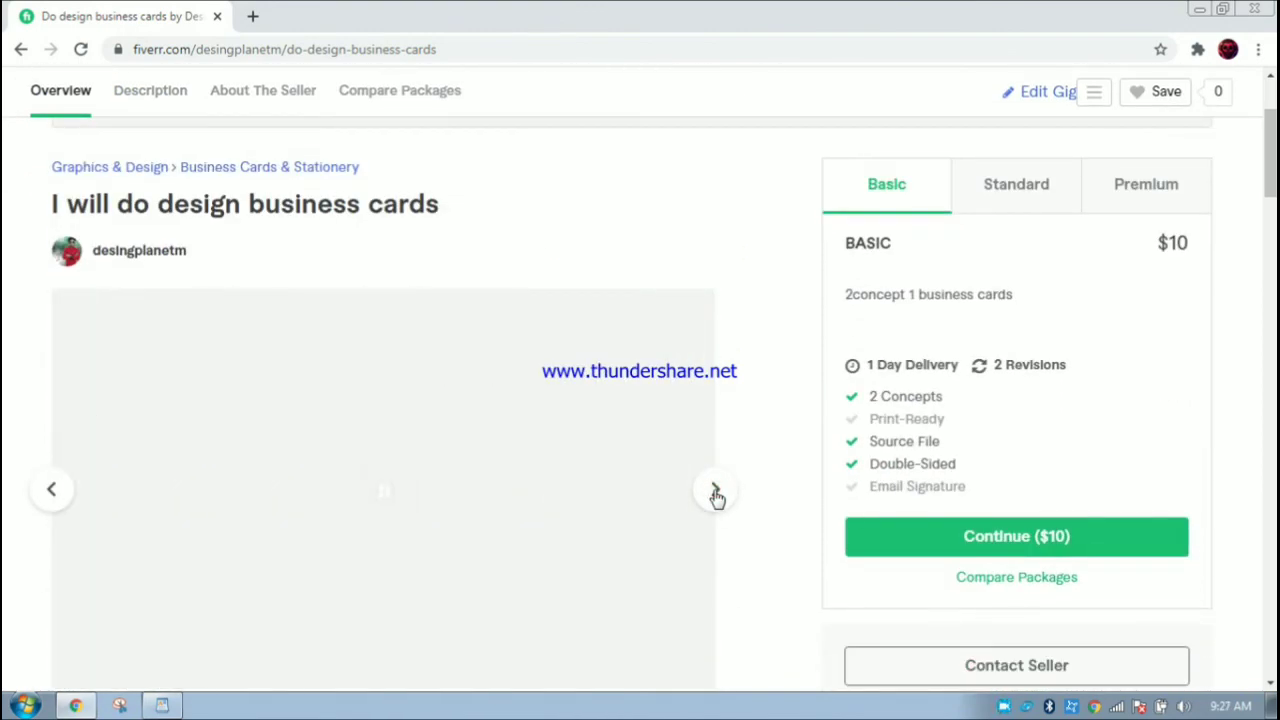
- Examine the rest of the gig page, including the package comparison, related tags and other services by the seller
scroll(543, 491, down, 10)
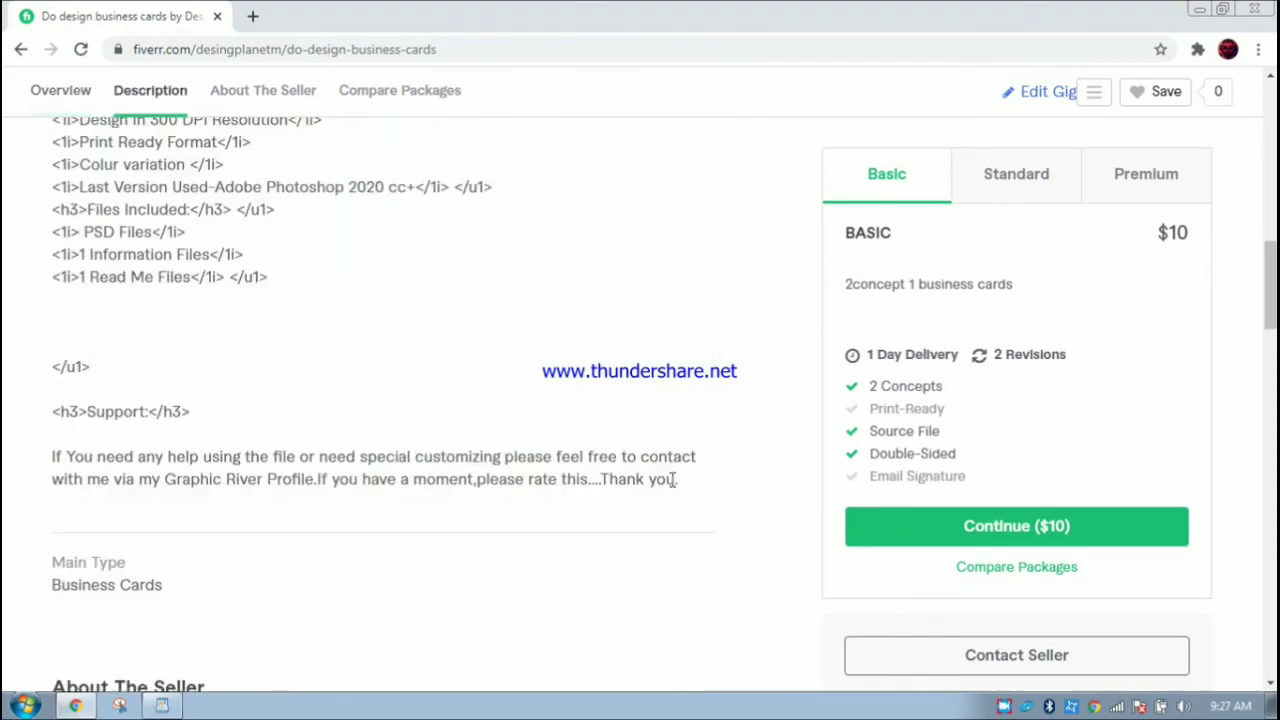
scroll(809, 526, down, 15)
scroll(808, 527, up, 8)
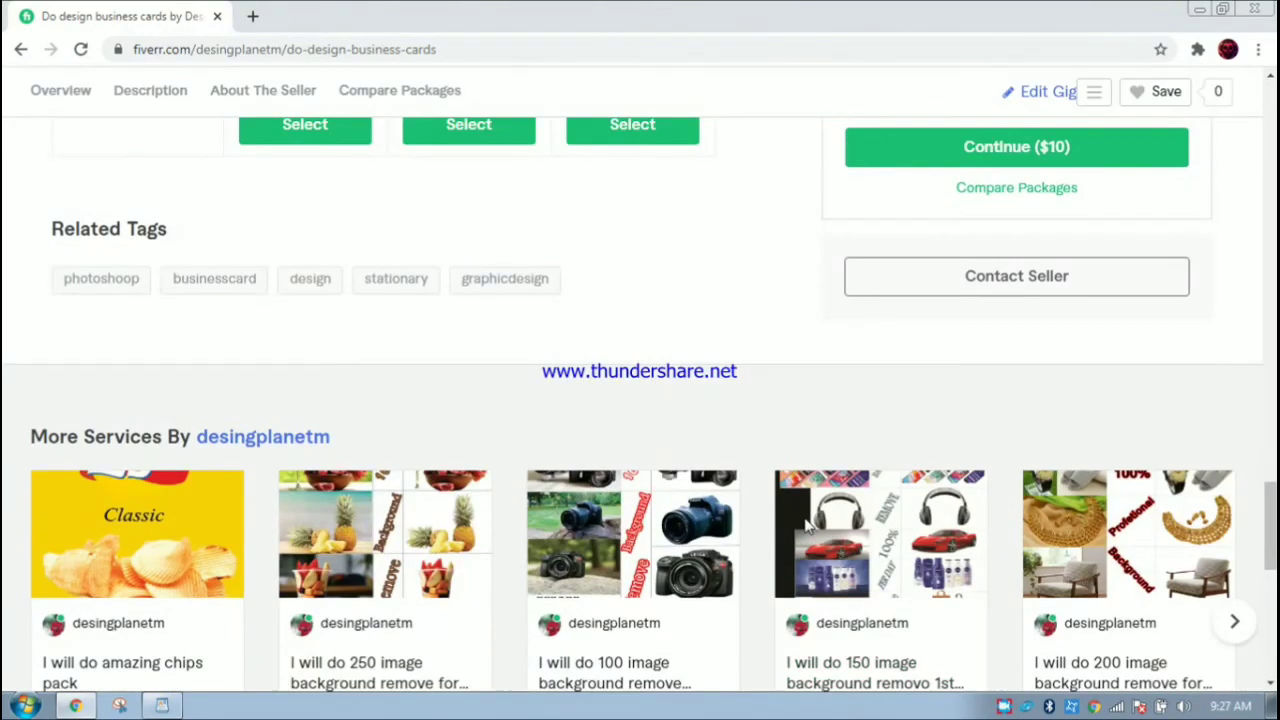
scroll(808, 527, down, 5)
scroll(806, 523, up, 12)
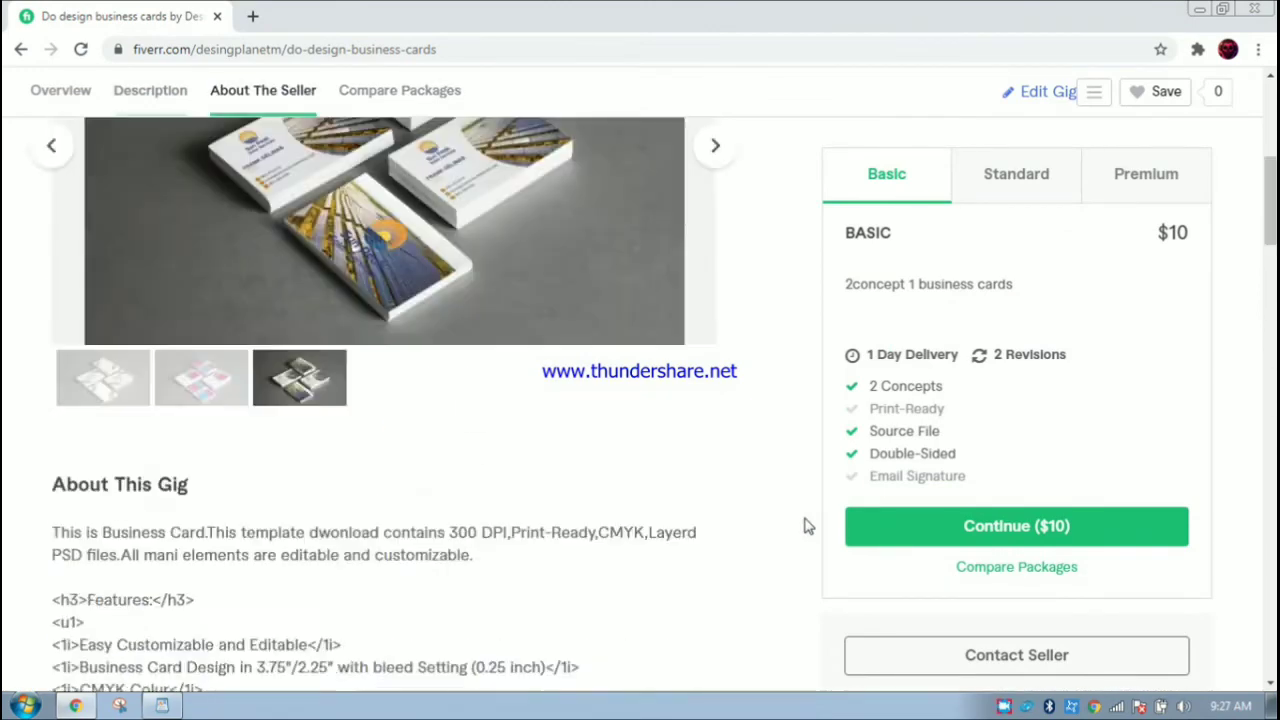
scroll(808, 526, up, 5)
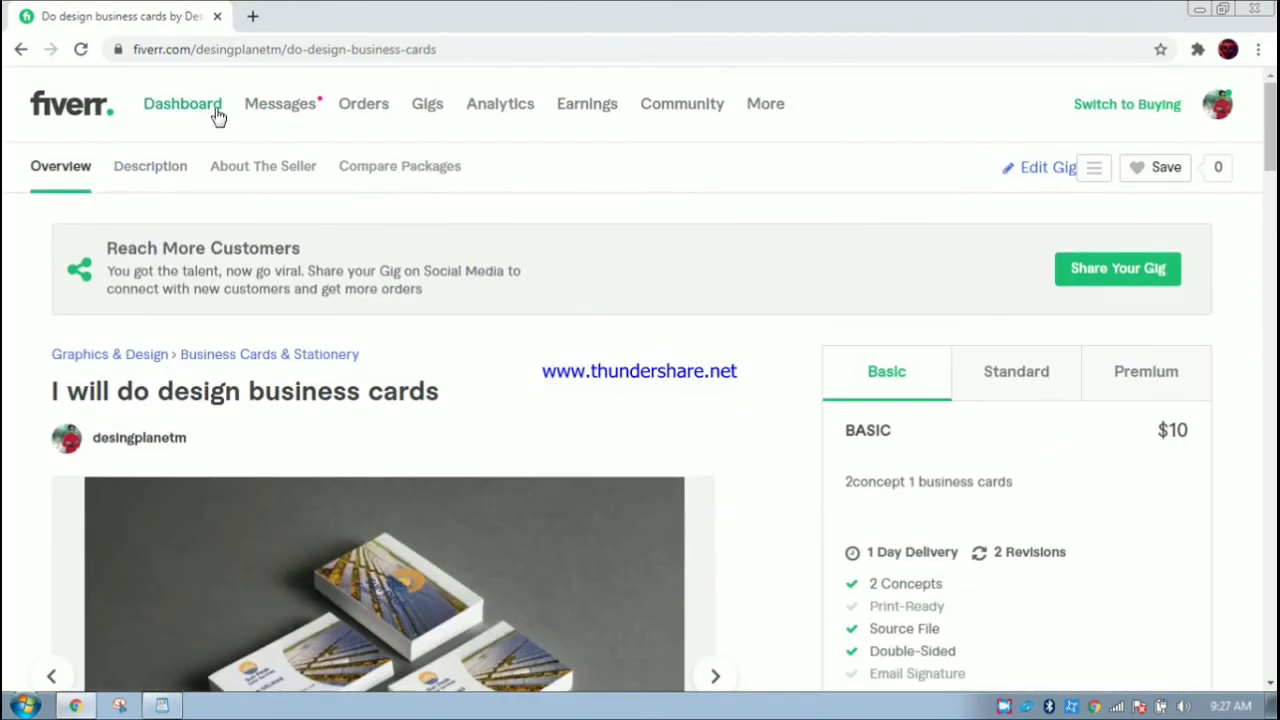
- Check the account's notifications, close the list and minimize the browser window
click(275, 112)
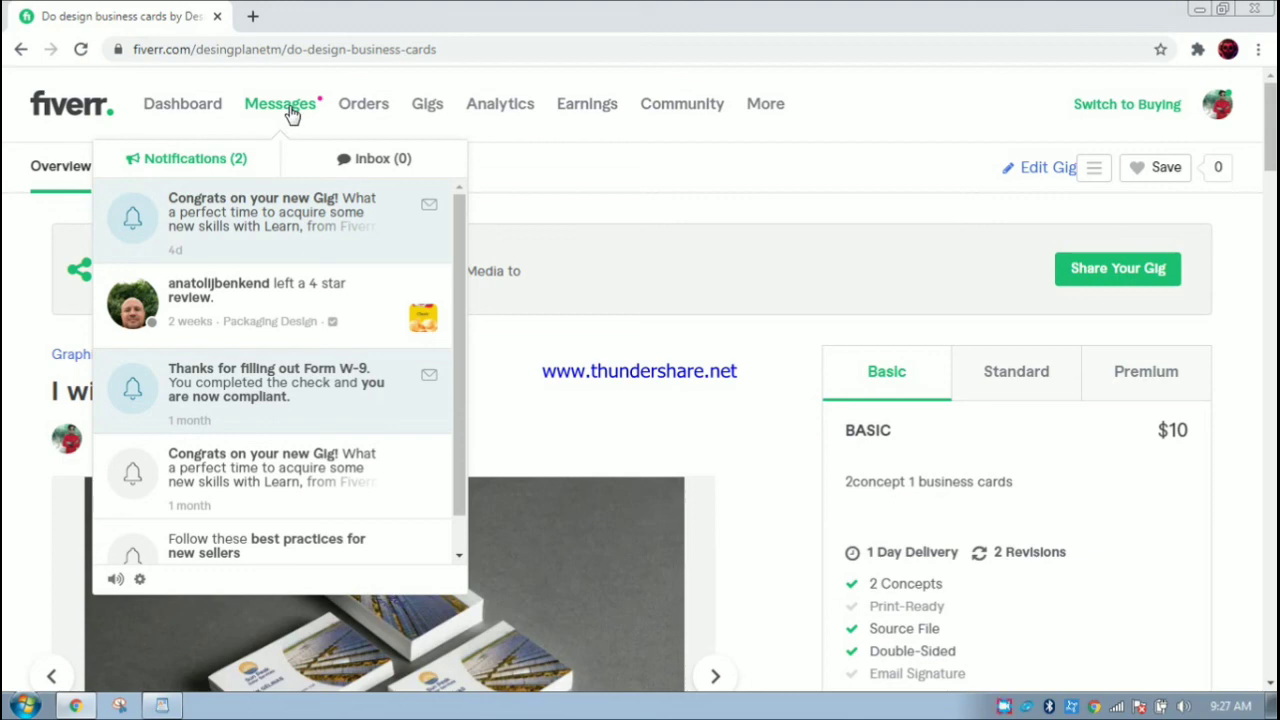
click(290, 112)
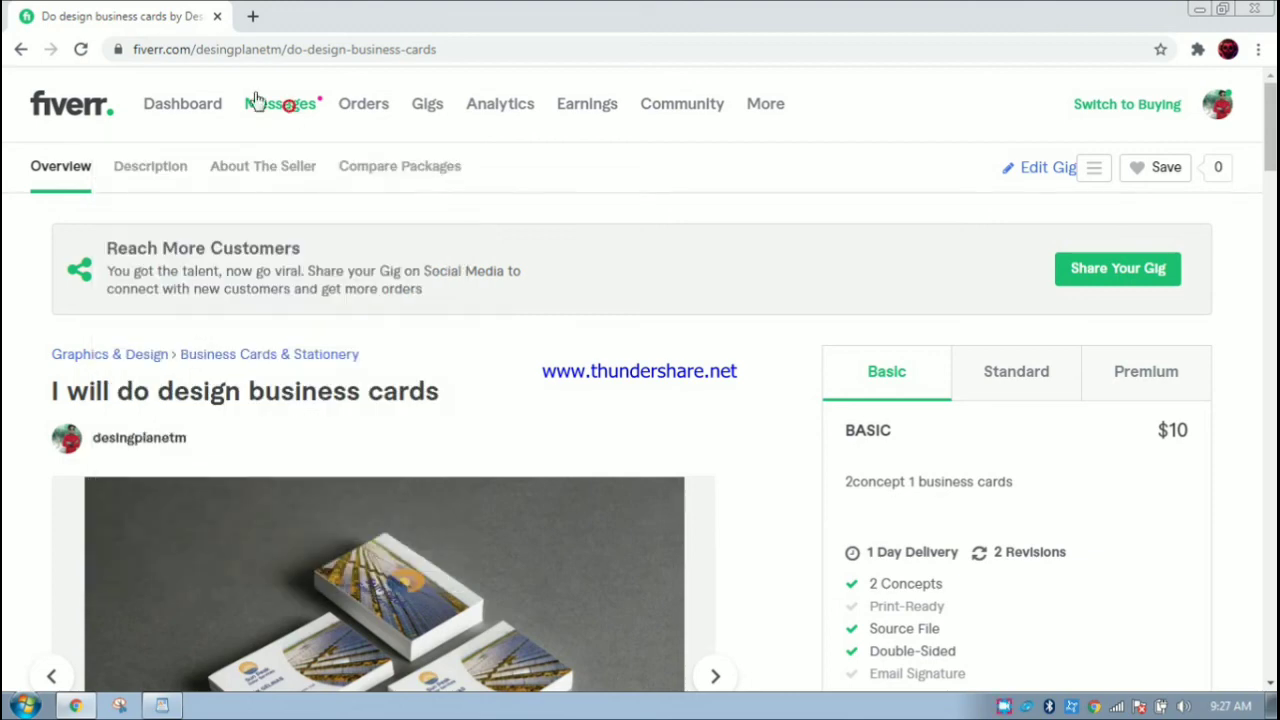
click(1203, 9)
right_click(570, 176)
click(600, 228)
right_click(554, 222)
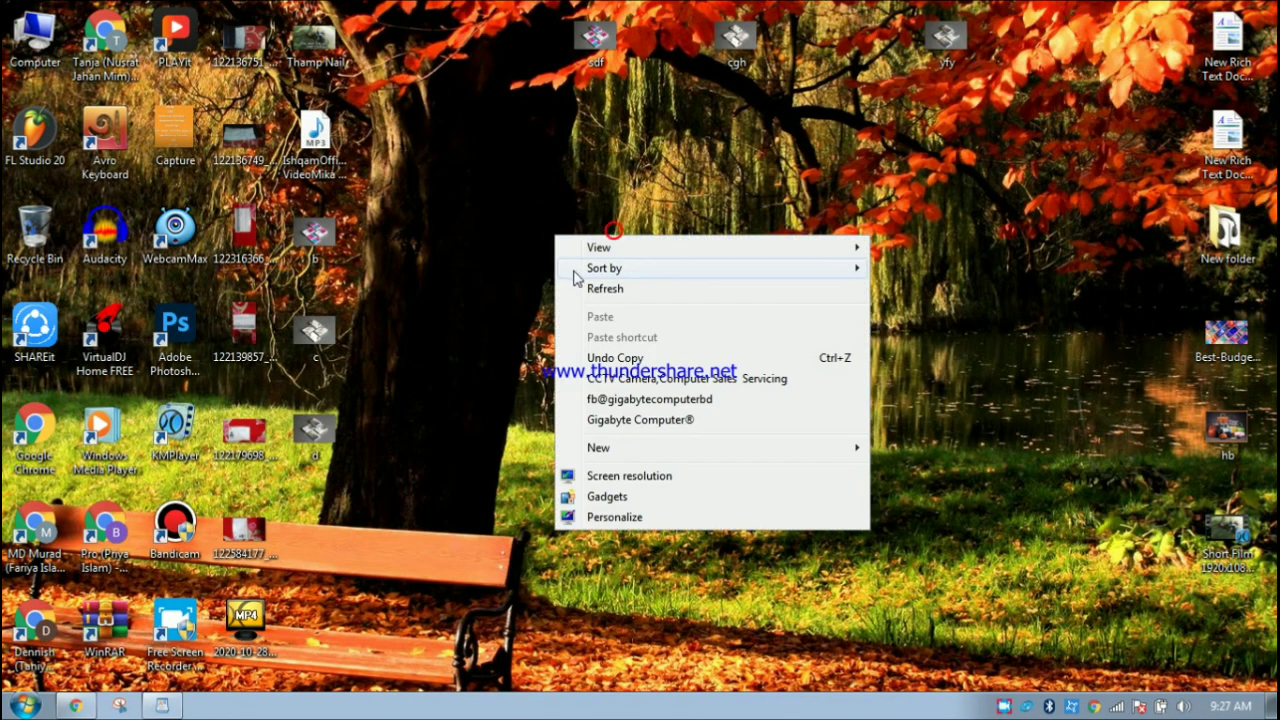
click(590, 292)
right_click(540, 266)
click(589, 319)
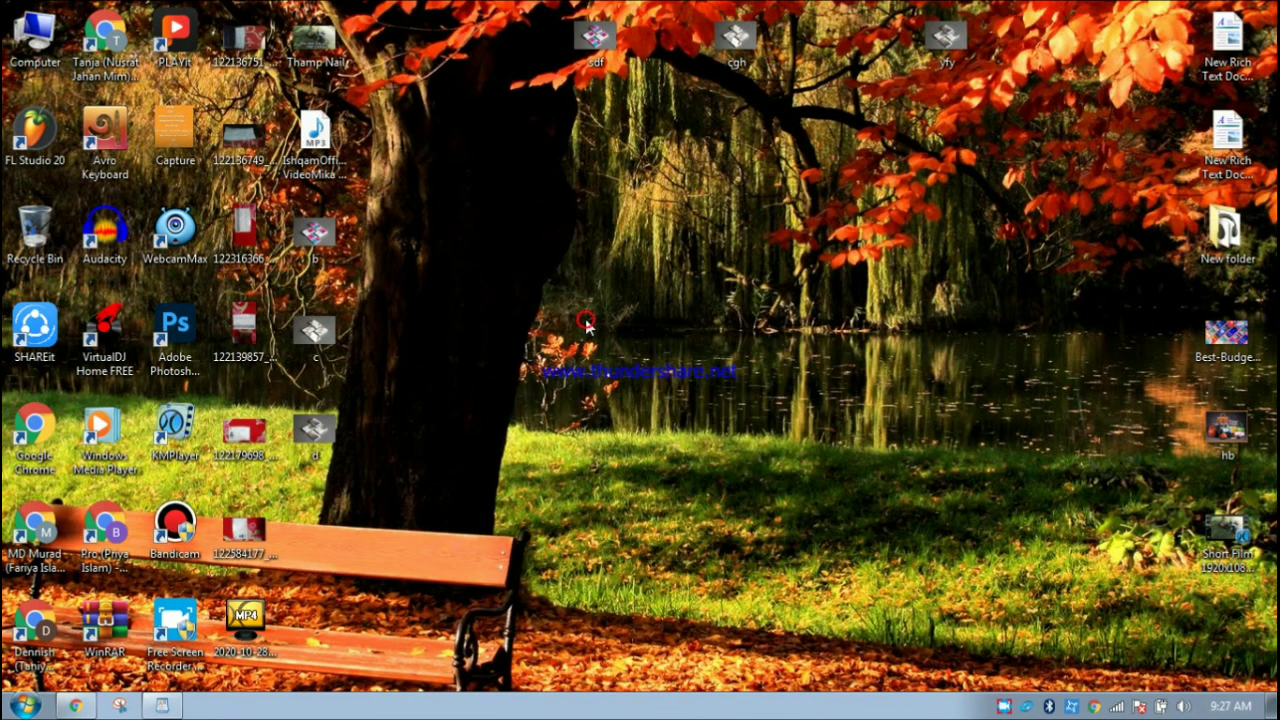
right_click(536, 281)
click(580, 327)
right_click(528, 227)
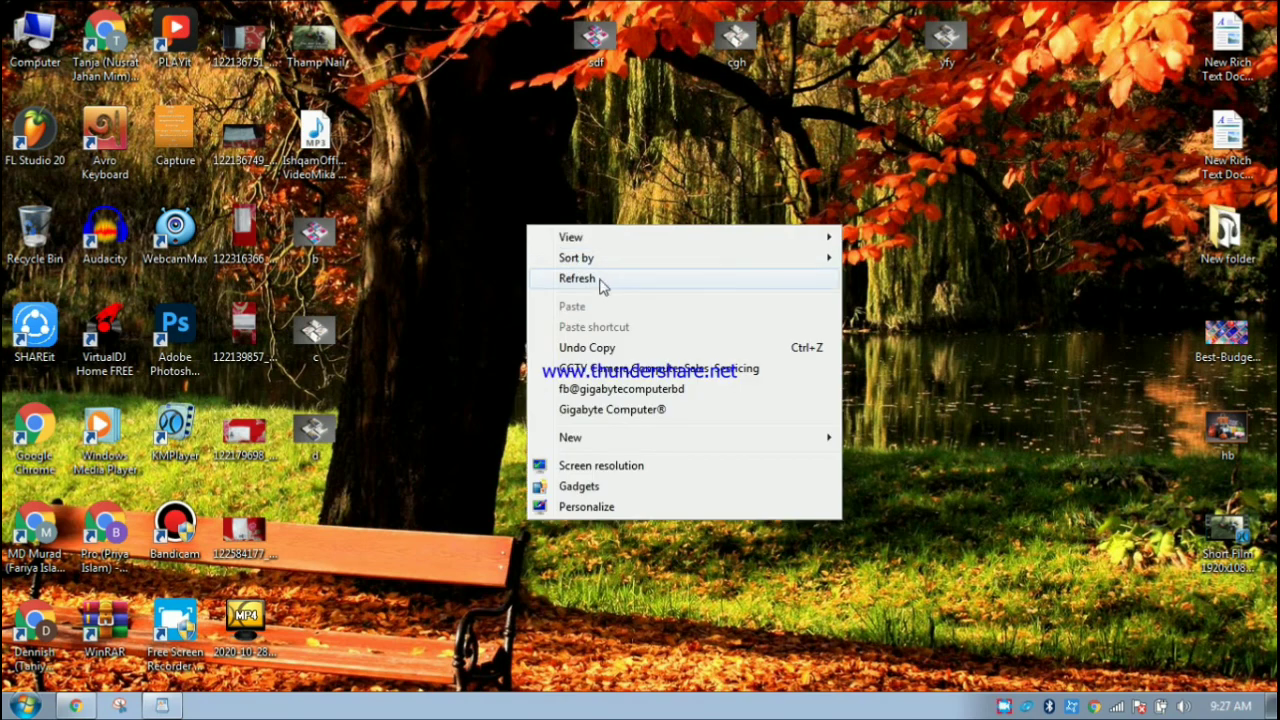
click(603, 279)
right_click(536, 229)
click(582, 284)
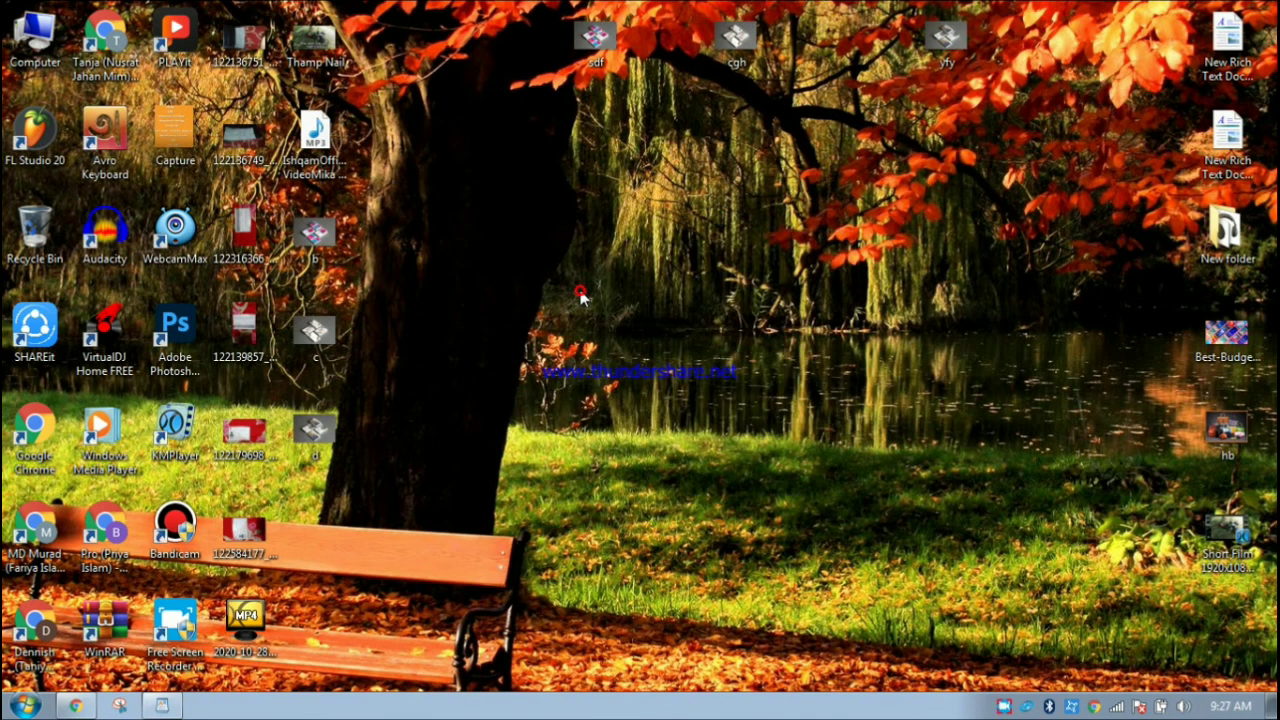
right_click(580, 291)
click(614, 345)
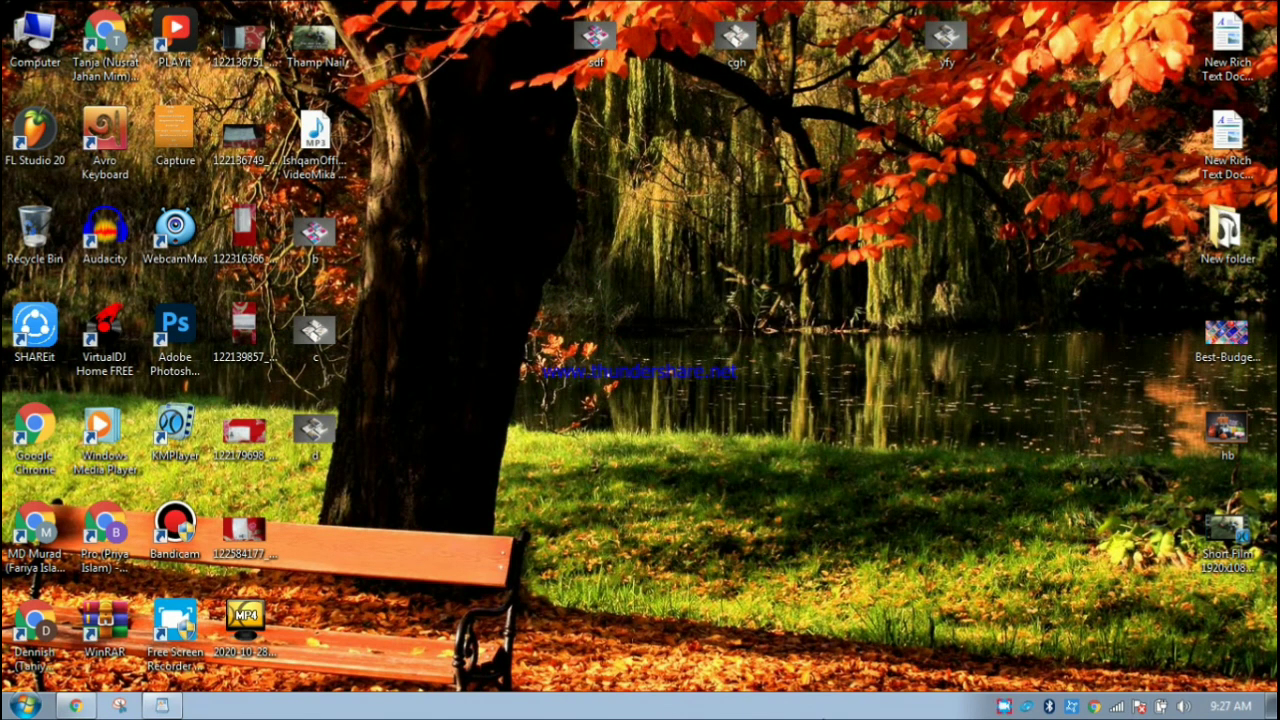